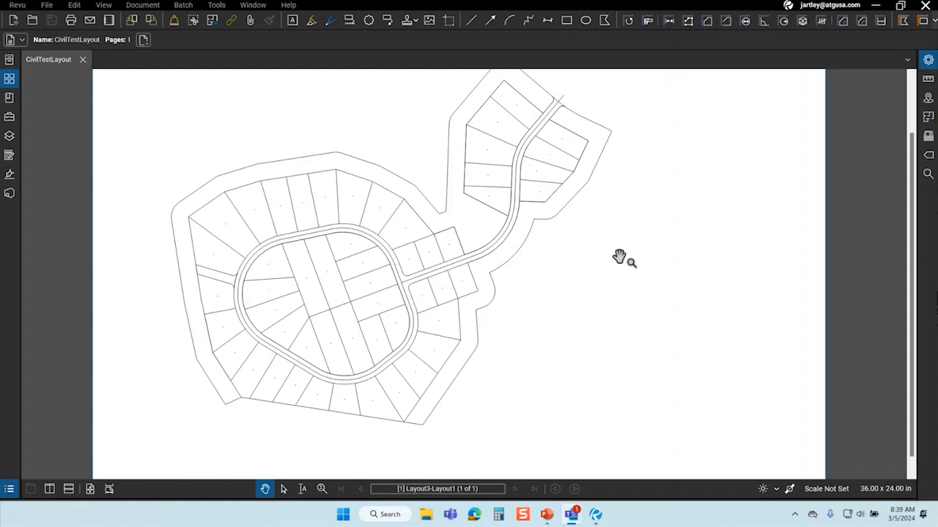
Examine the subdivision site plan, including the lots around the loop road and its connecting roads.
left_click_drag(544, 335, 580, 366)
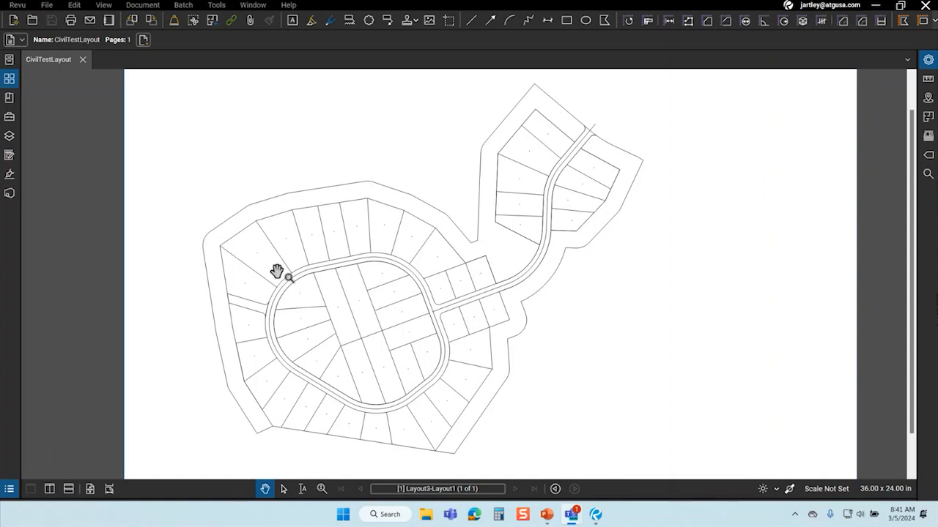
scroll(277, 271, "up", 3)
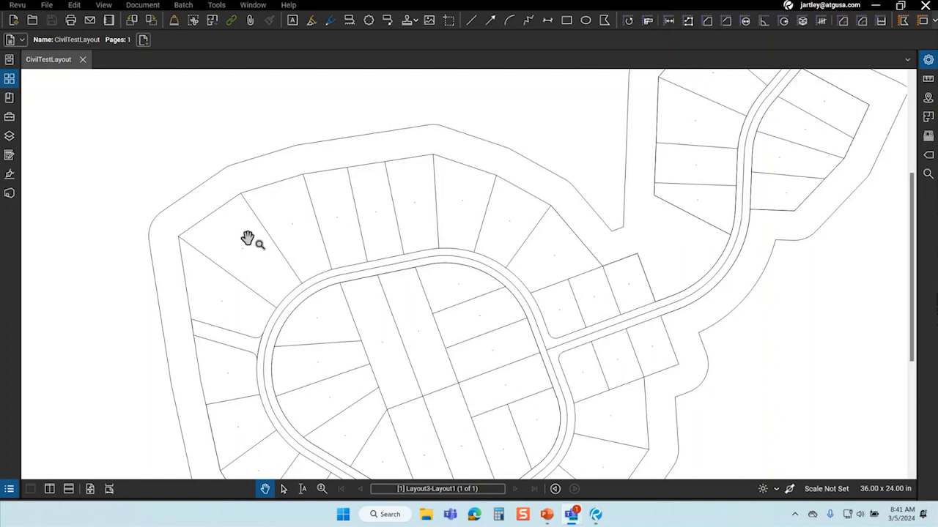
left_click_drag(334, 320, 299, 264)
scroll(293, 256, "down", 3)
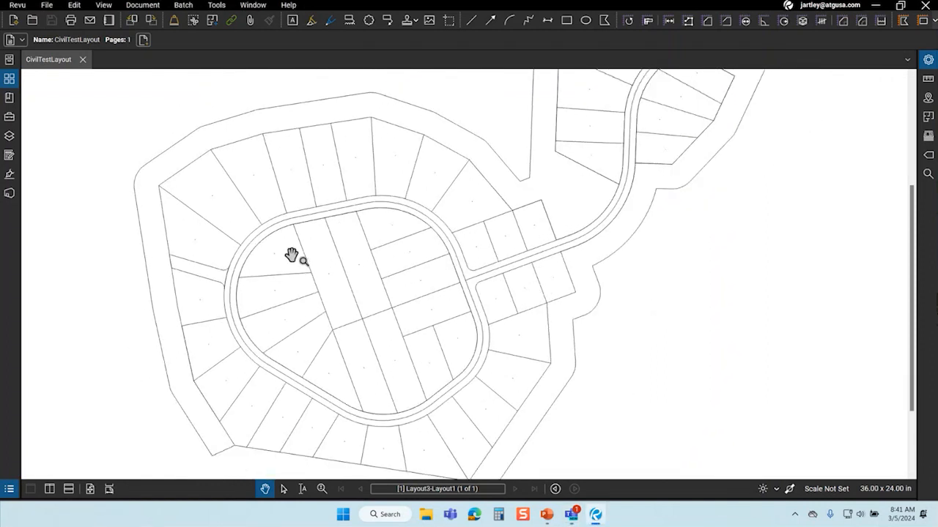
left_click_drag(396, 303, 382, 284)
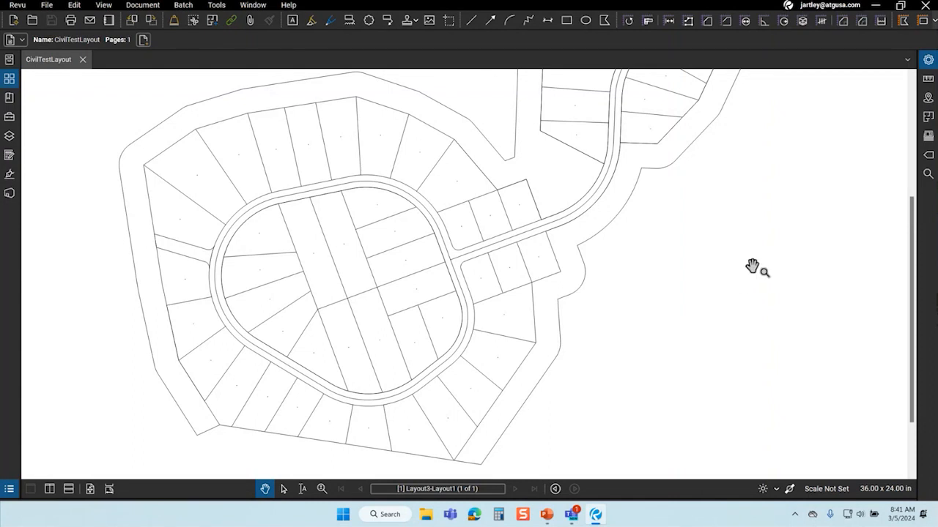
left_click_drag(383, 223, 407, 225)
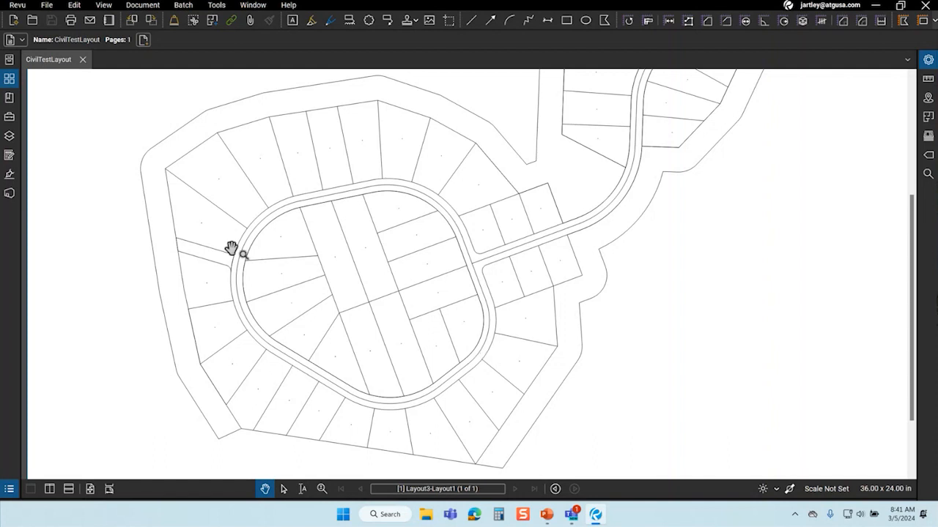
scroll(265, 247, "up", 2)
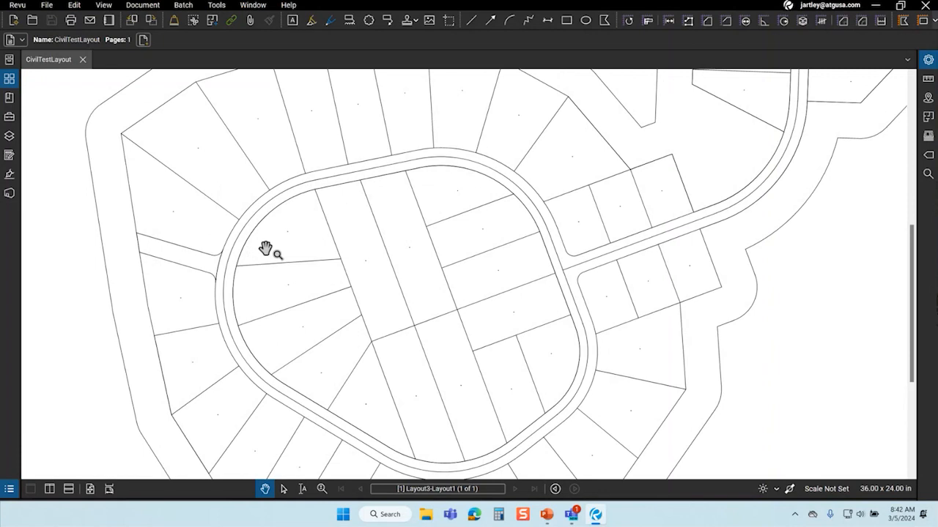
scroll(268, 253, "up", 4)
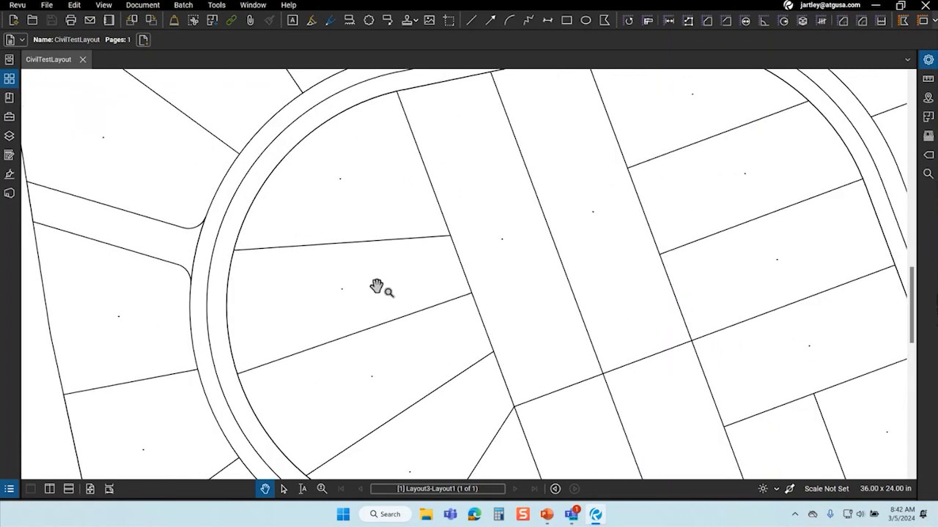
scroll(377, 287, "down", 5)
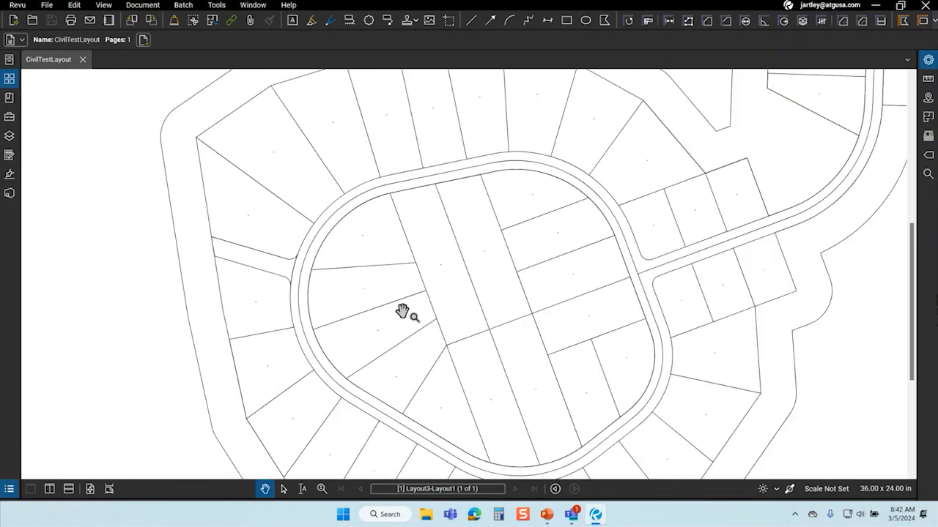
left_click_drag(450, 259, 473, 358)
scroll(356, 308, "up", 1)
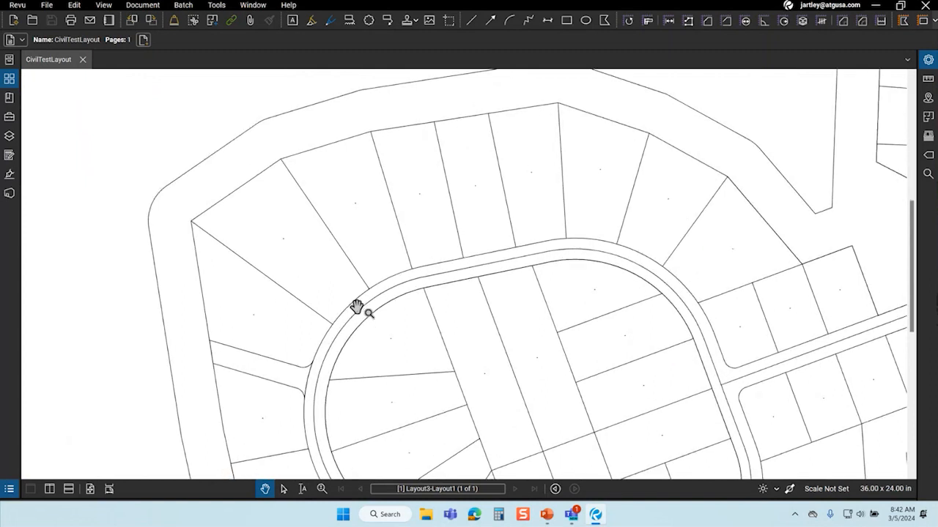
Review the Dynamic Fill settings for boundary size, fill size, fill speed and edge sensitivity, and close the tool.
left_click(216, 6)
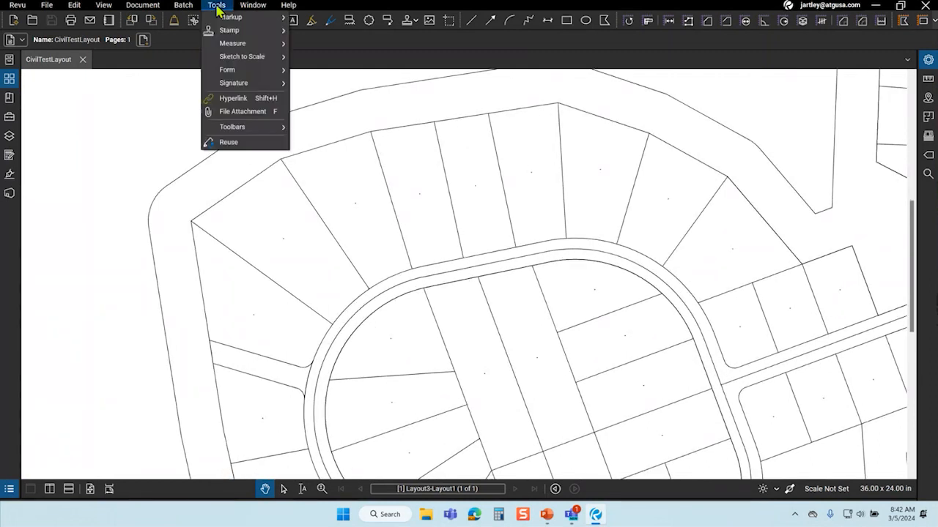
mouse_move(245, 47)
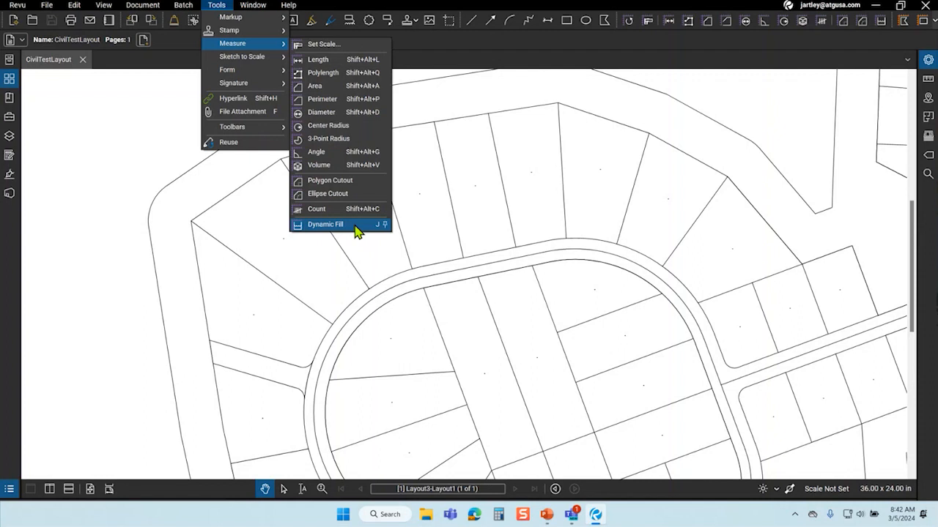
left_click(326, 225)
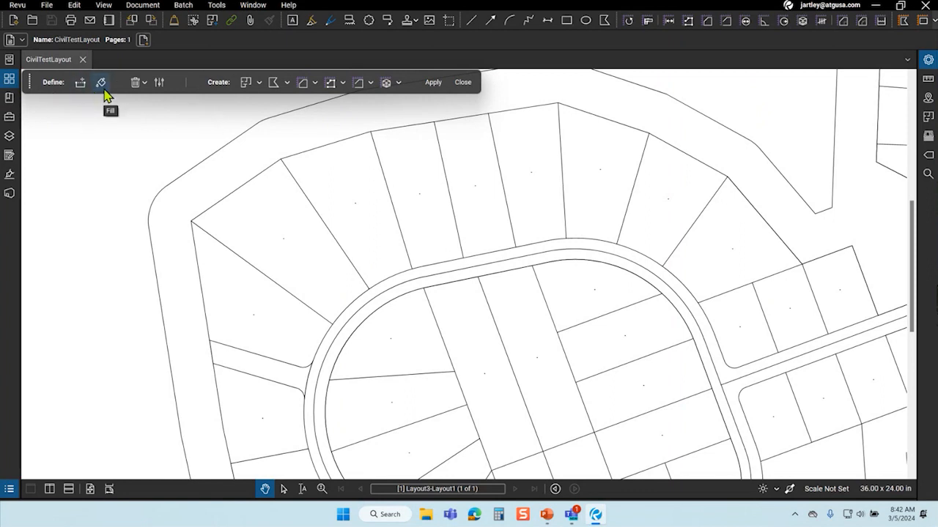
left_click(160, 85)
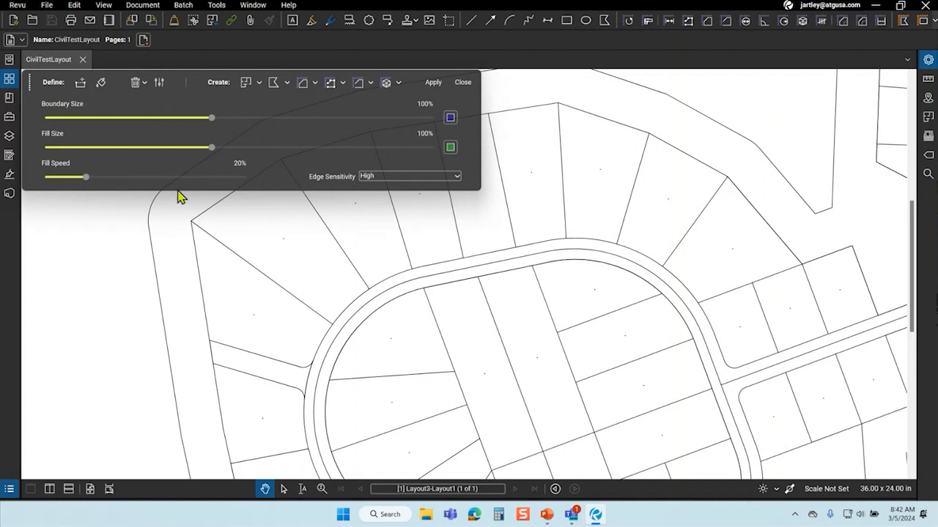
left_click_drag(86, 180, 121, 188)
left_click(433, 82)
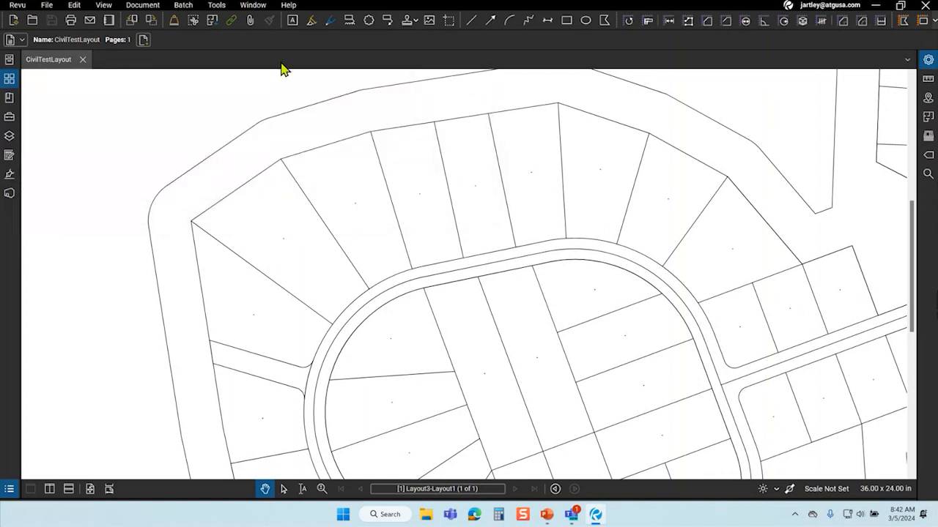
Start Dynamic Fill again with its settings shown.
key("j")
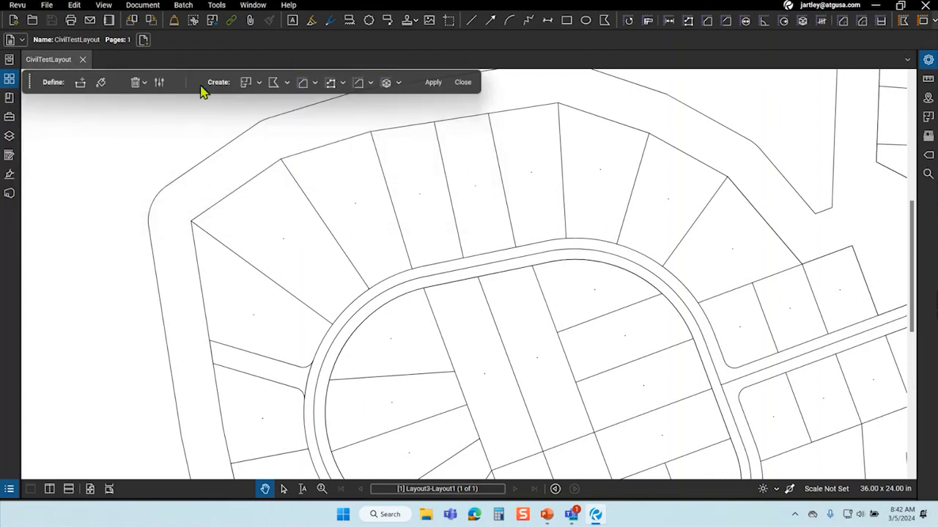
left_click(159, 88)
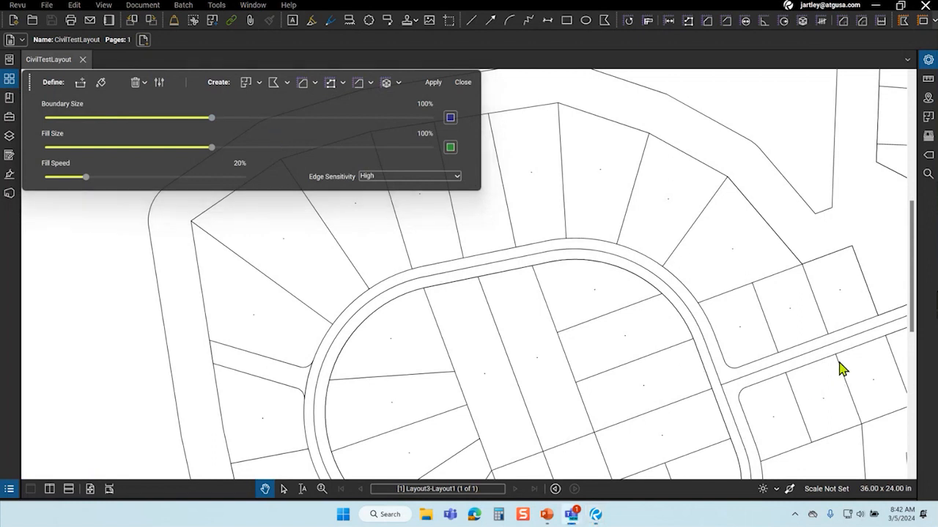
Toggle the line weight display repeatedly to compare thin and thick lines, and restore the original display.
left_click(789, 491)
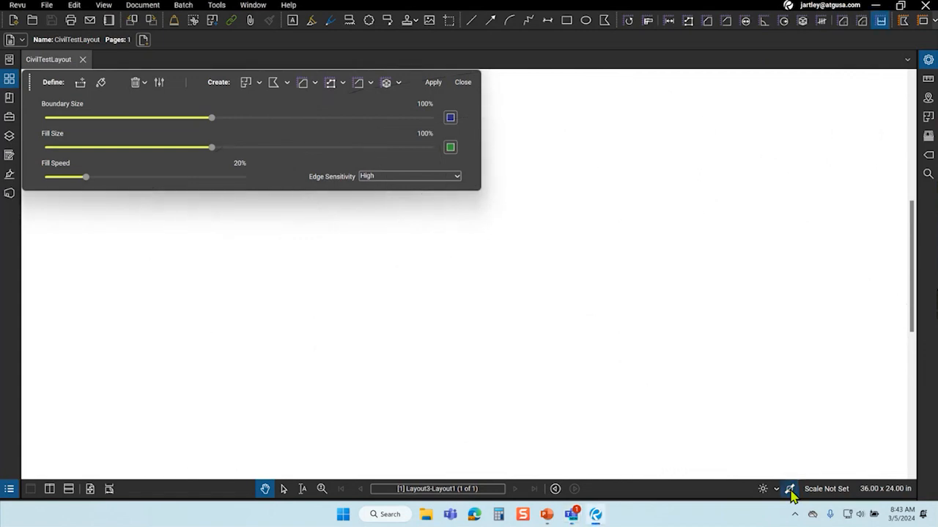
scroll(330, 293, "up", 5)
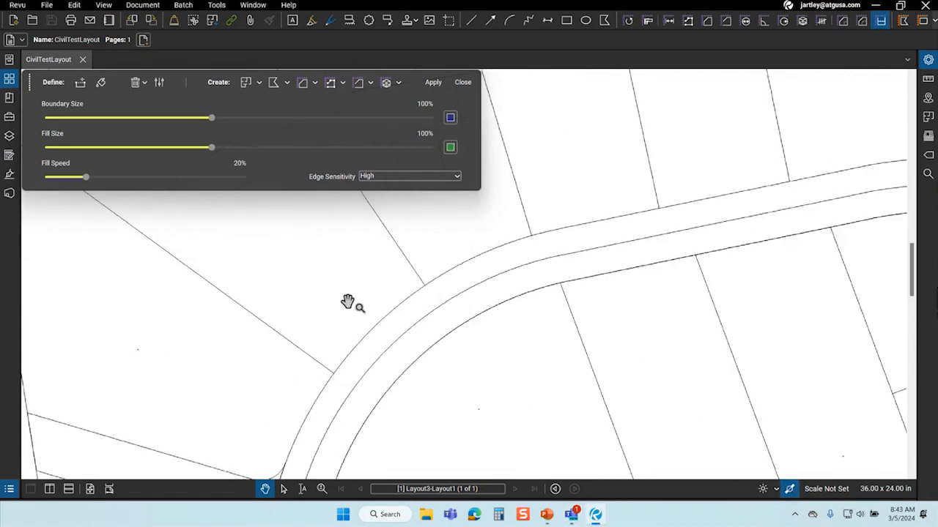
left_click(790, 491)
left_click(790, 491)
left_click(790, 491)
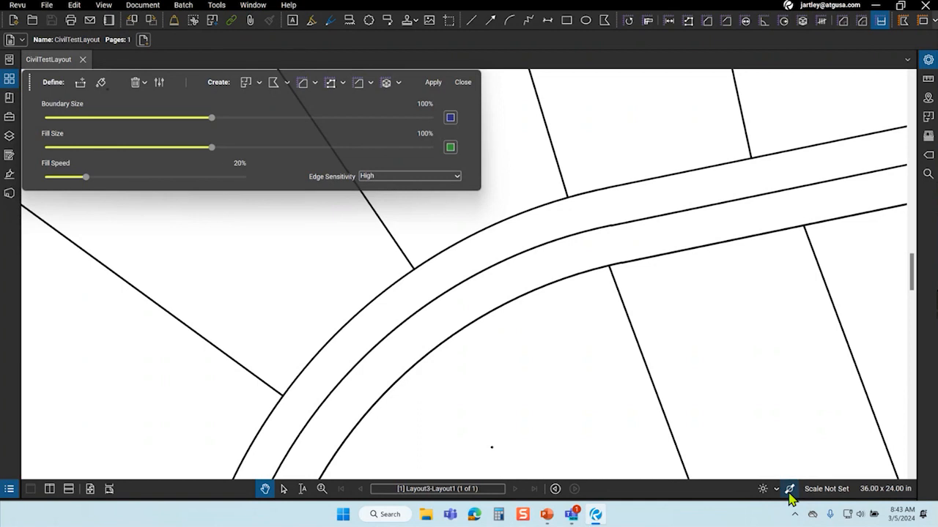
left_click(789, 493)
left_click(790, 493)
left_click_drag(511, 362, 605, 402)
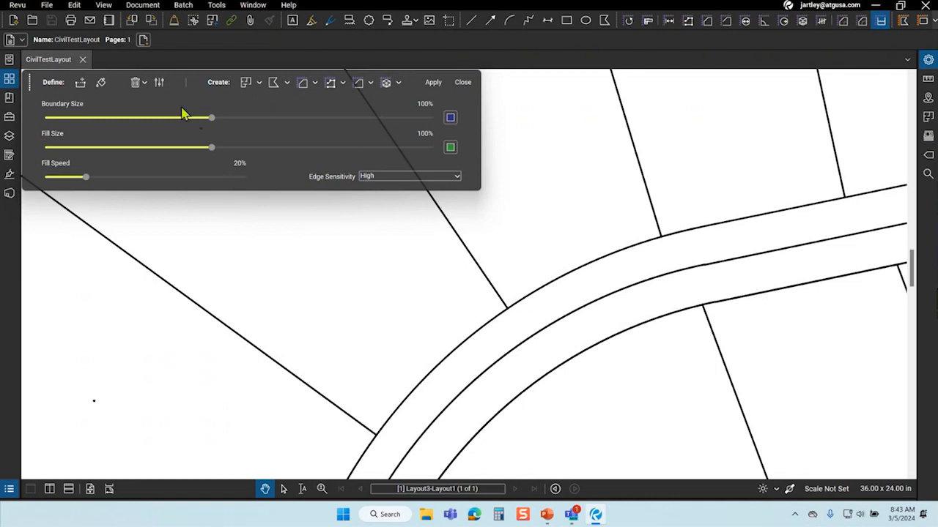
Hide the Dynamic Fill settings and examine the outer lots along the loop road on the site plan.
left_click(158, 86)
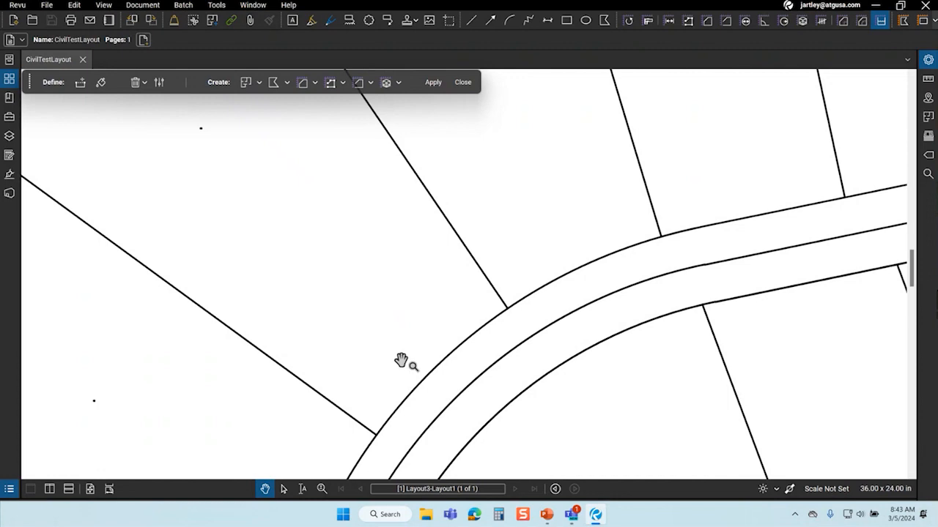
scroll(396, 357, "down", 2)
scroll(389, 353, "down", 1)
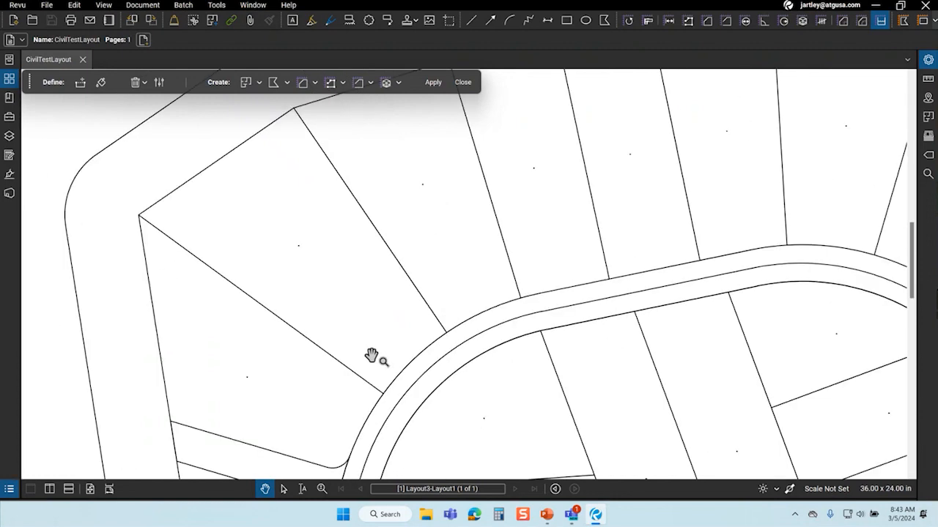
scroll(371, 357, "down", 5)
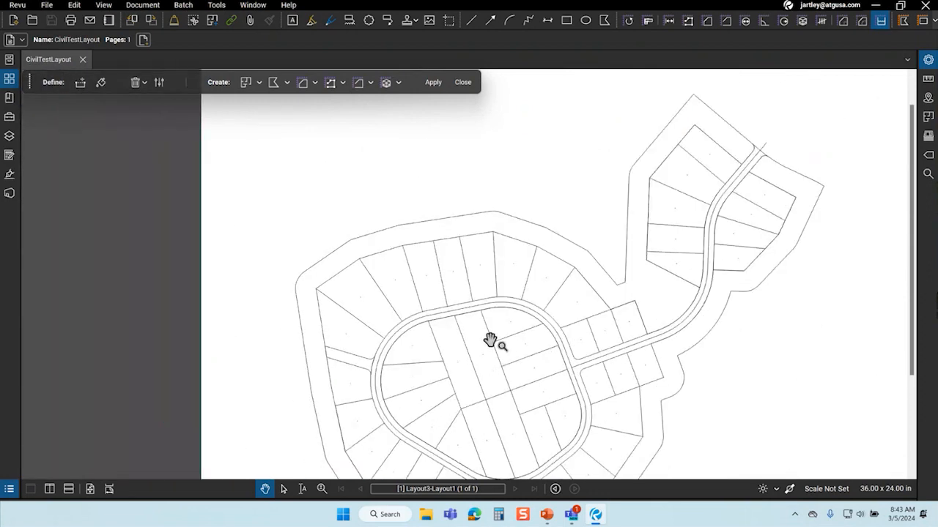
scroll(416, 307, "up", 4)
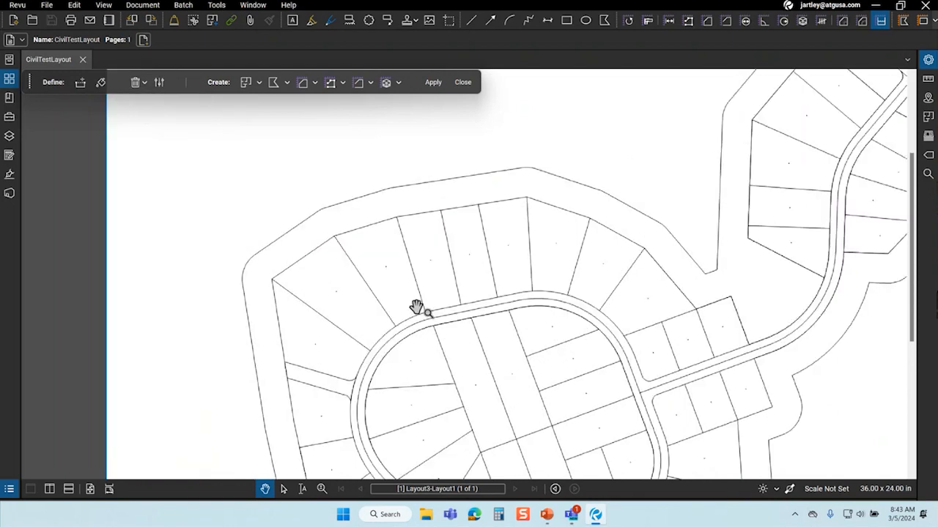
scroll(329, 296, "up", 2)
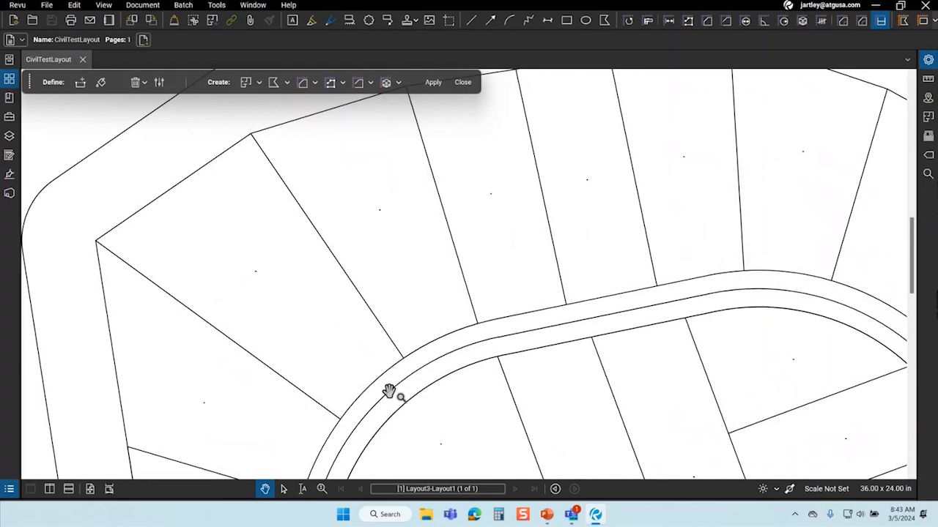
scroll(389, 392, "down", 6)
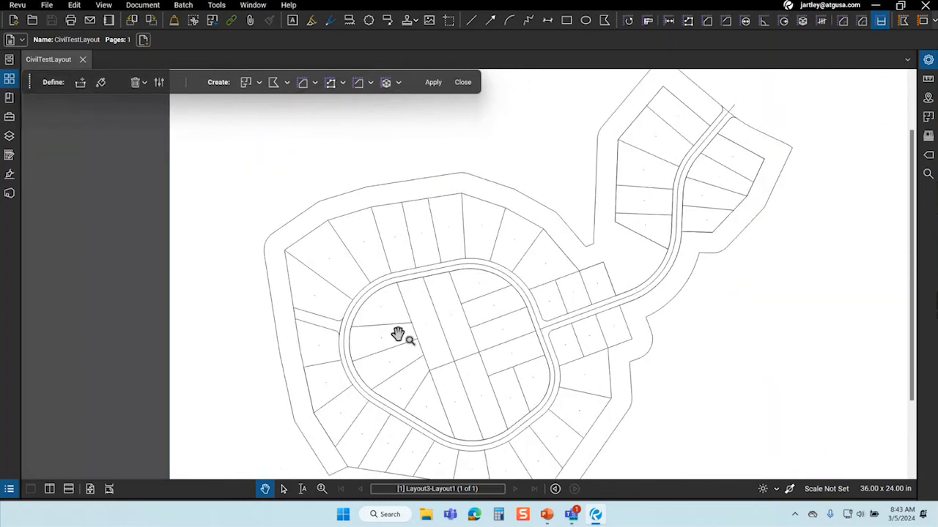
scroll(327, 250, "up", 3)
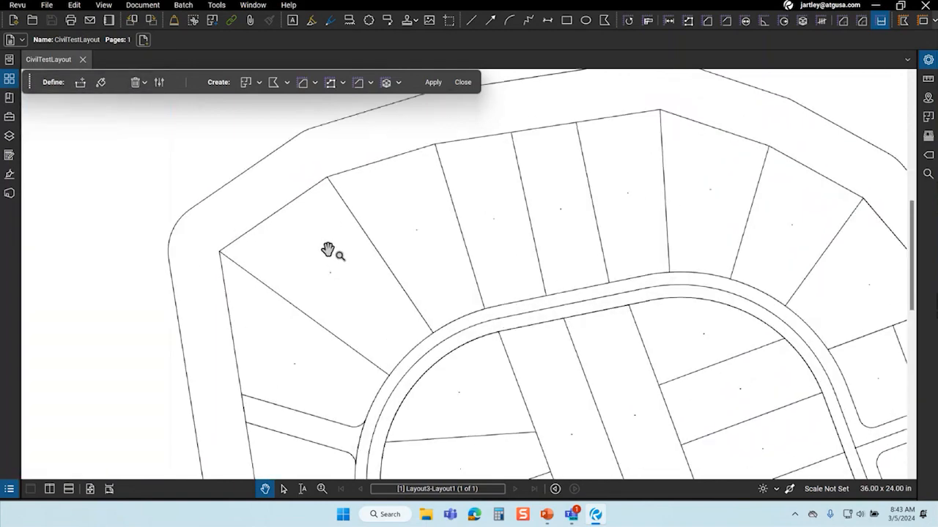
scroll(327, 250, "up", 1)
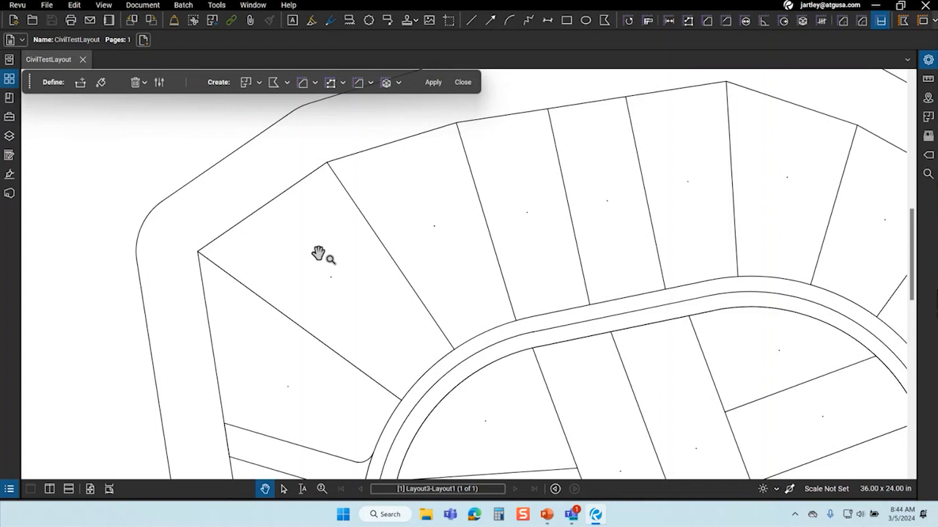
Fill the wedge-shaped lot at the plan's upper-left corner with Dynamic Fill and apply it as a Polygon markup.
left_click(273, 83)
left_click(276, 86)
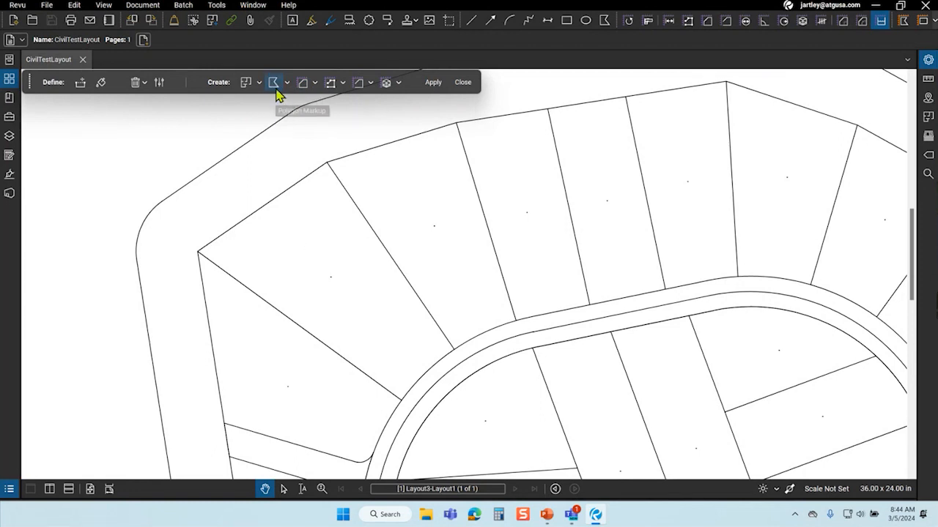
left_click(286, 83)
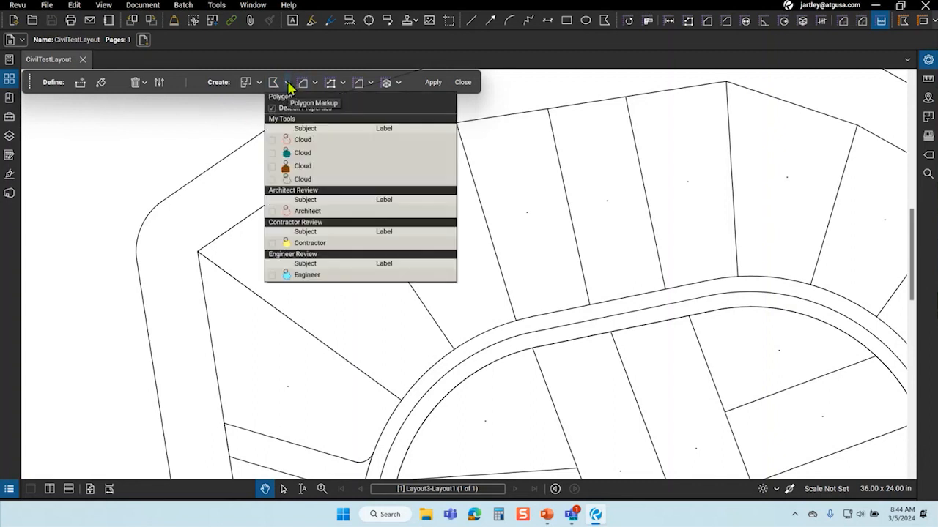
left_click(275, 85)
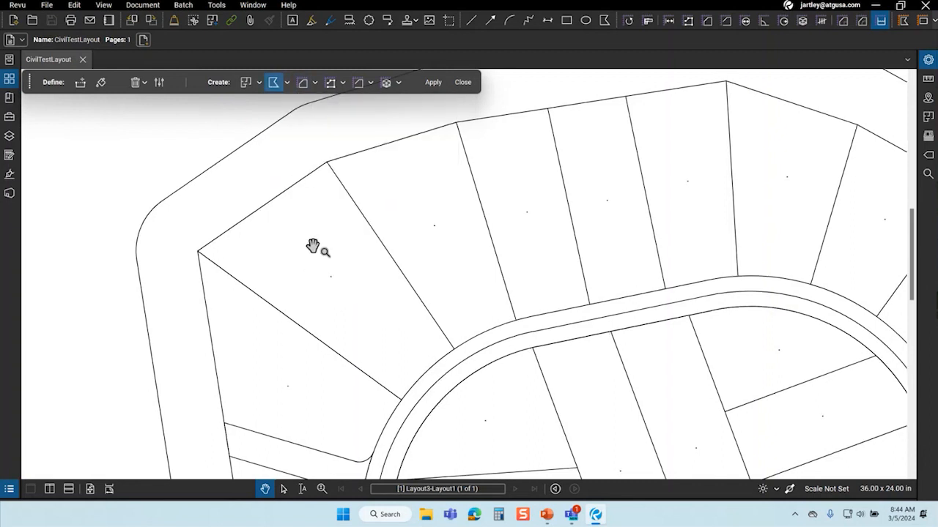
left_click(103, 85)
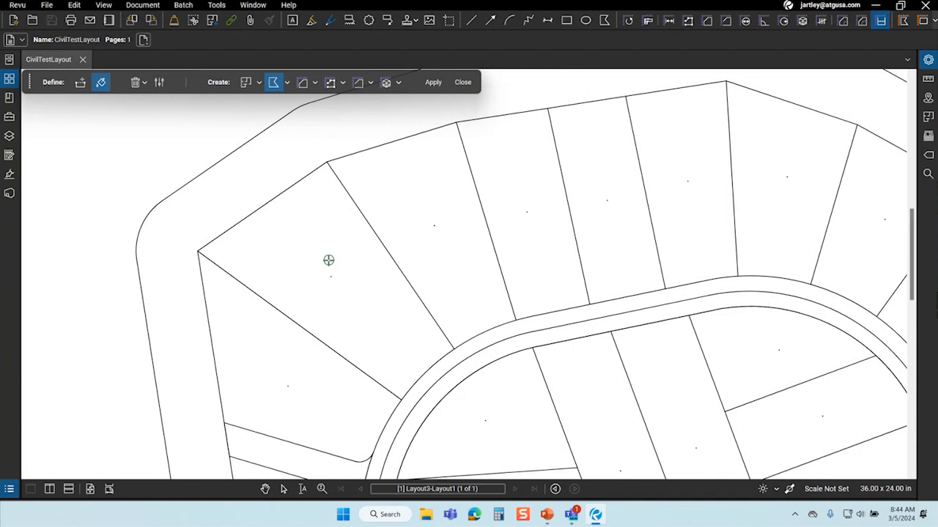
mouse_move(318, 264)
left_mouse_down()
mouse_move(344, 299)
mouse_move(330, 250)
mouse_move(362, 293)
mouse_move(334, 251)
left_mouse_up()
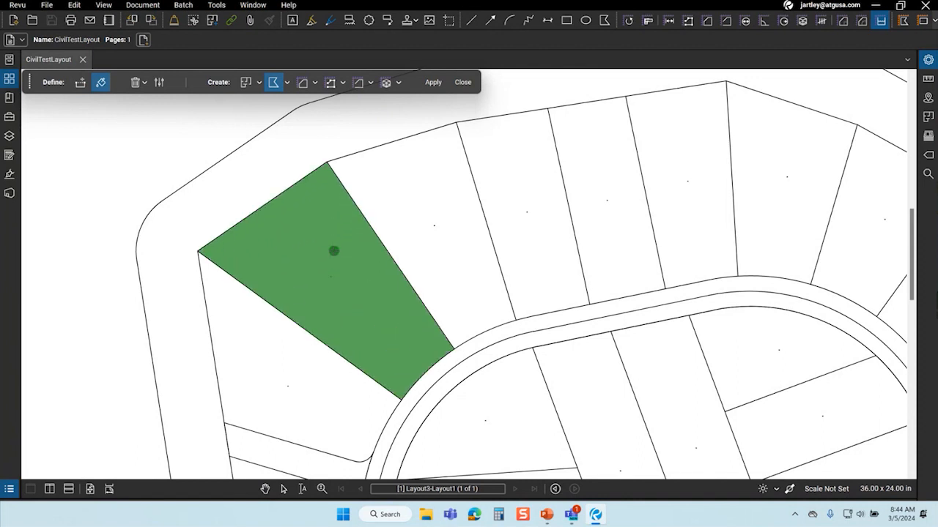
left_click(431, 82)
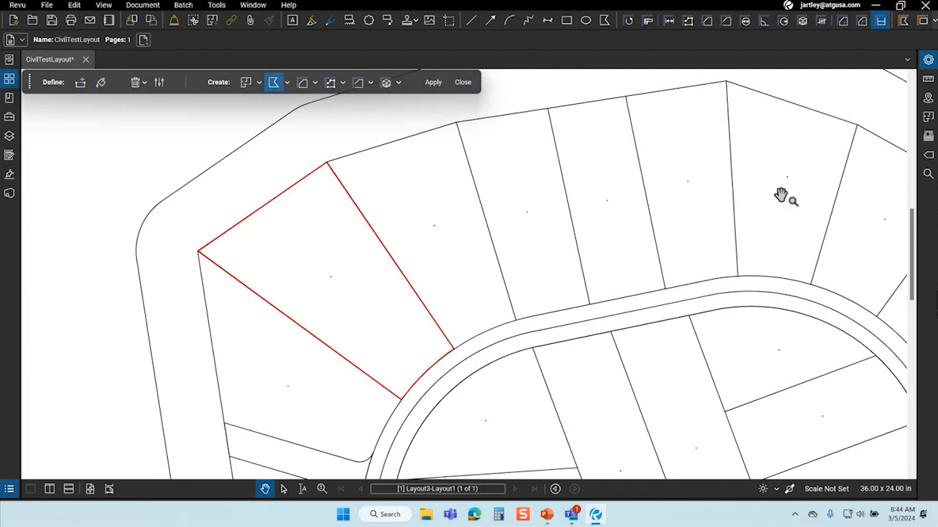
Set the subject of the upper-left wedge lot's polygon markup to Rancher House Lot.
left_click(928, 59)
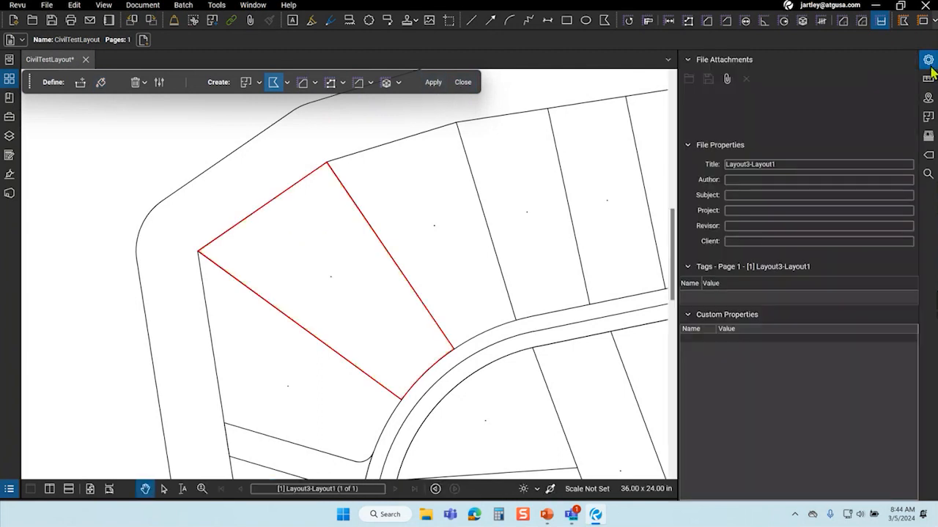
left_click(307, 193)
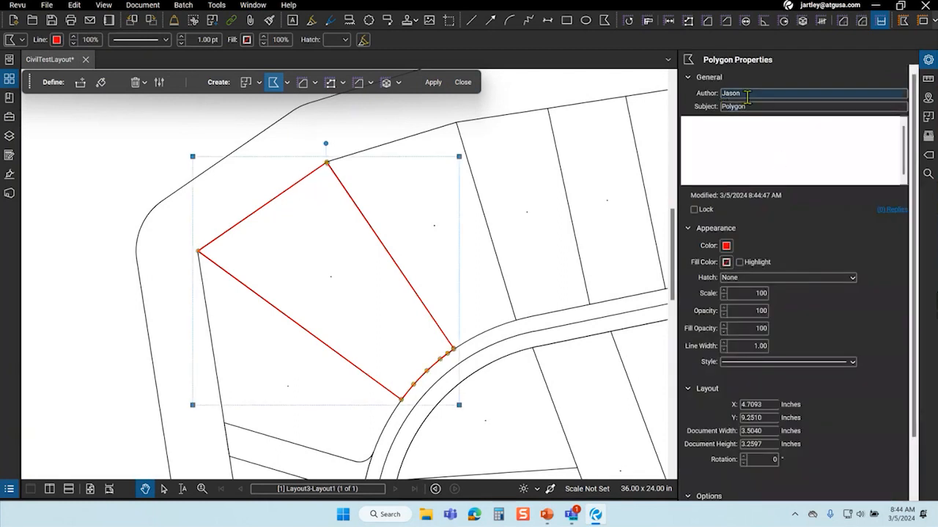
left_click(756, 105)
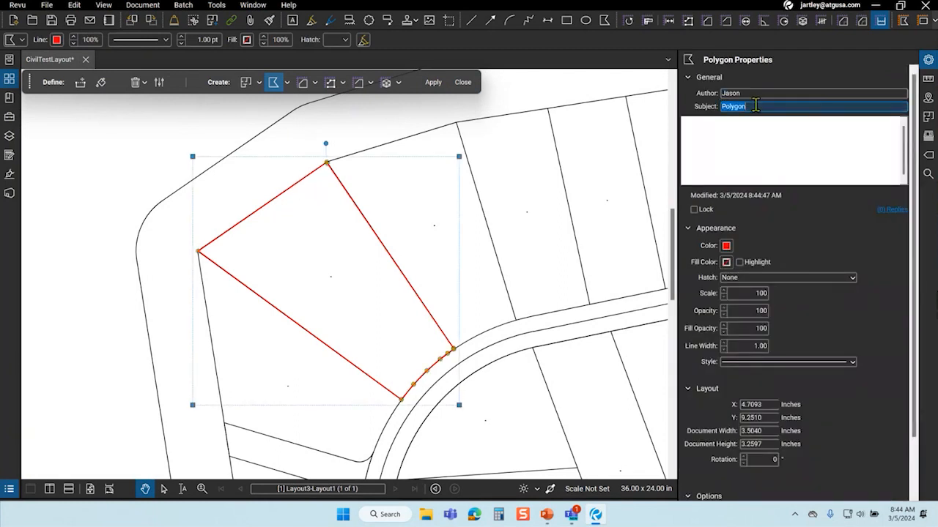
type("Rancher House Lot")
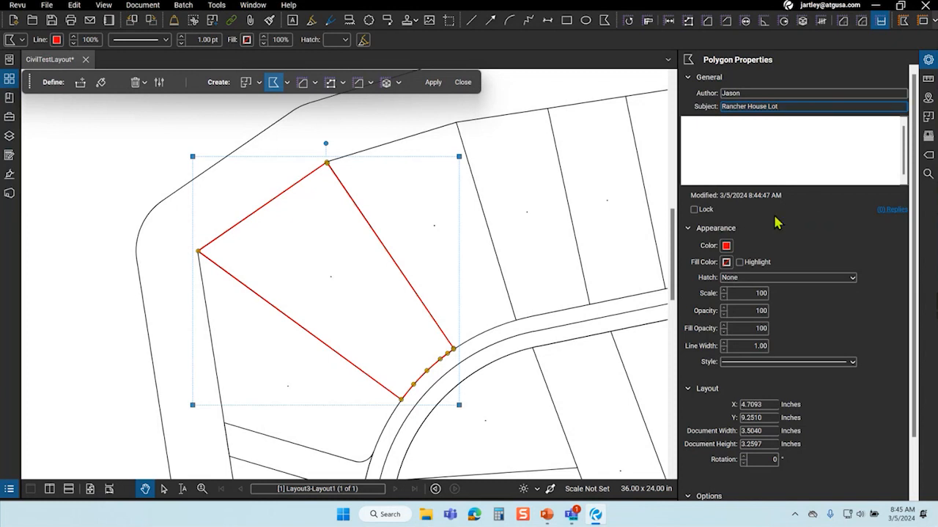
Give the Rancher House Lot polygon an orange line color and an orange fill color.
left_click(726, 247)
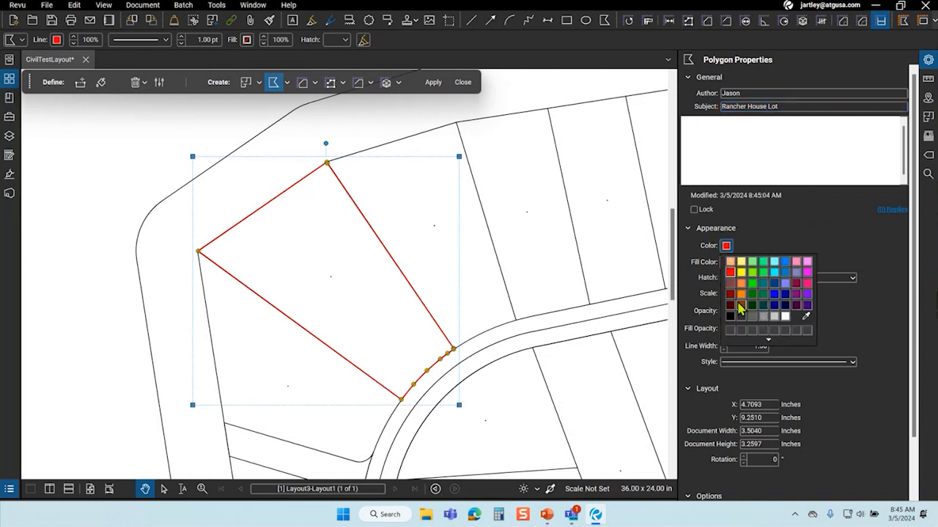
left_click(740, 307)
left_click(726, 246)
left_click(740, 285)
left_click(726, 261)
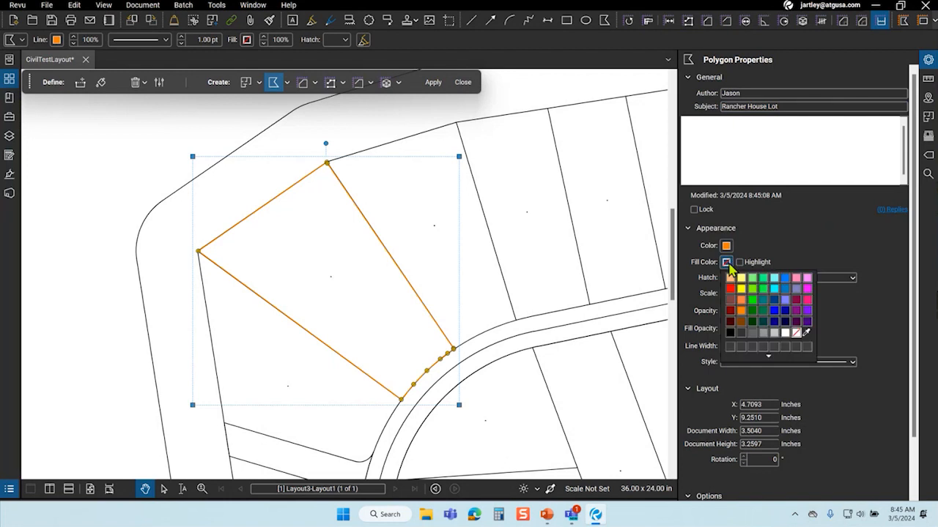
left_click(741, 300)
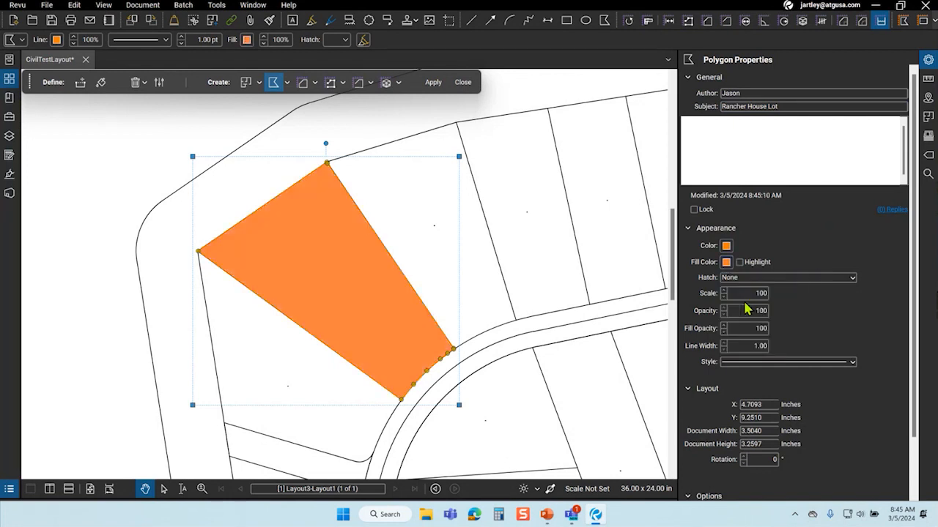
Reduce the Rancher House Lot polygon's fill opacity to 40, then hide the properties and deselect the markup.
left_click(723, 333)
left_click(723, 333)
left_click(723, 334)
left_click(723, 333)
left_click(723, 333)
left_click(723, 334)
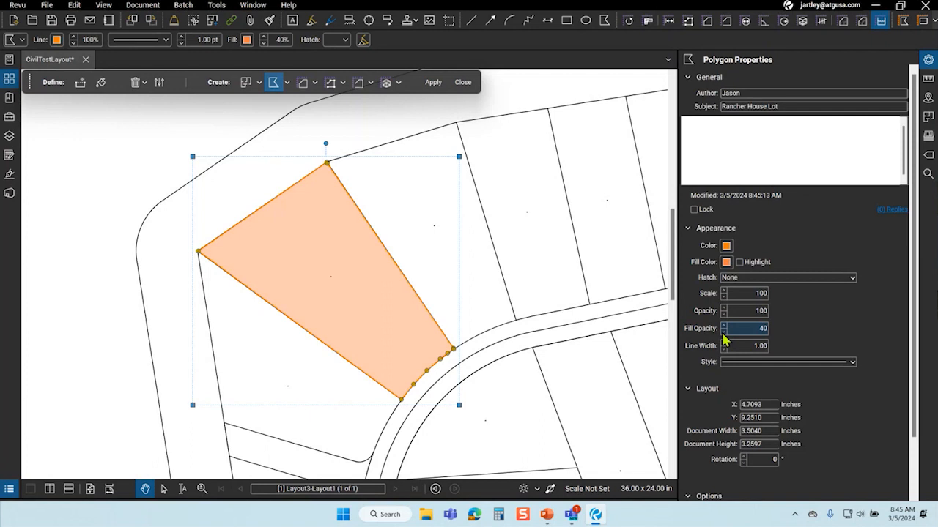
scroll(770, 216, "down", 2)
scroll(776, 222, "up", 2)
scroll(787, 227, "down", 2)
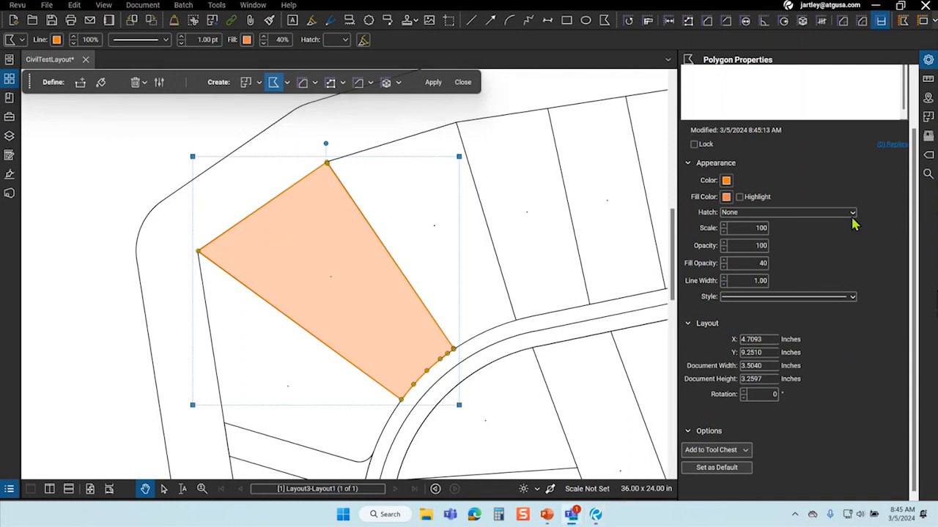
scroll(791, 228, "up", 2)
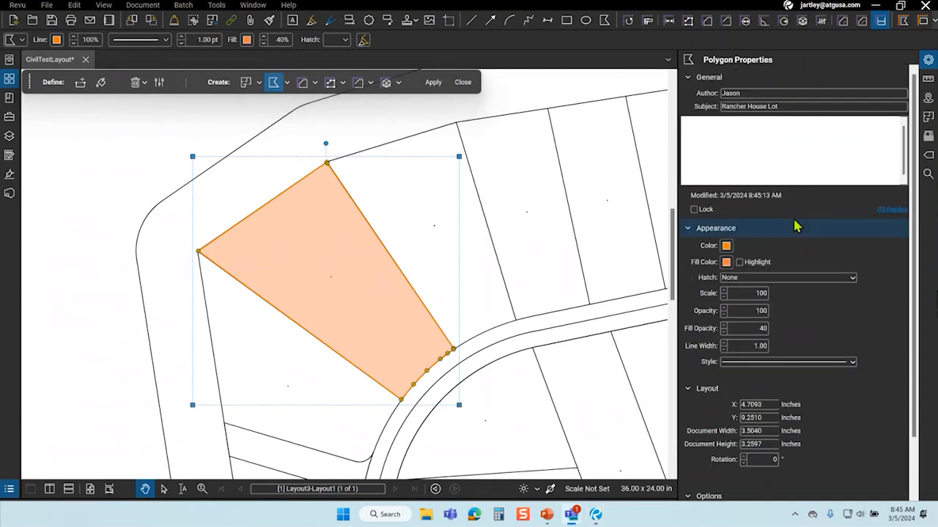
left_click(927, 63)
left_click(548, 251)
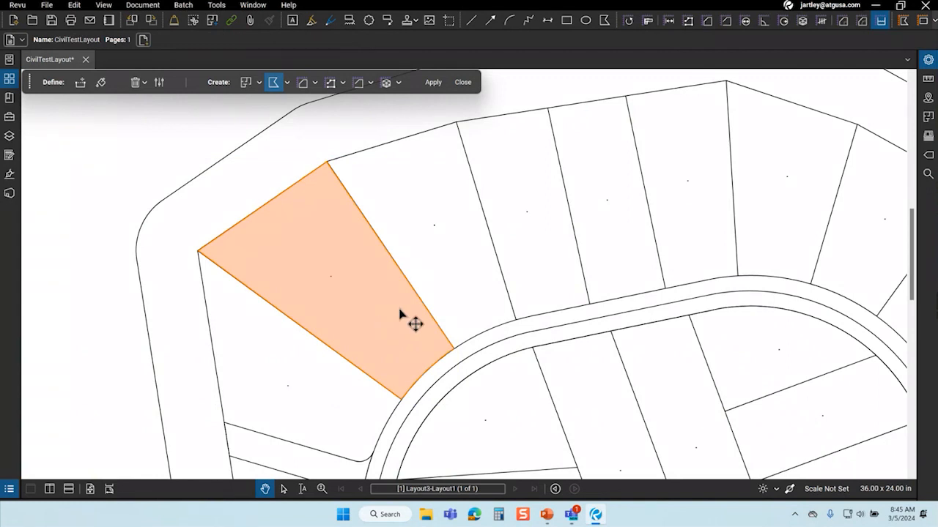
Add the recently used Rancher House Lot tool to the Civil Landscaping tool set in the Tool Chest.
left_click(9, 117)
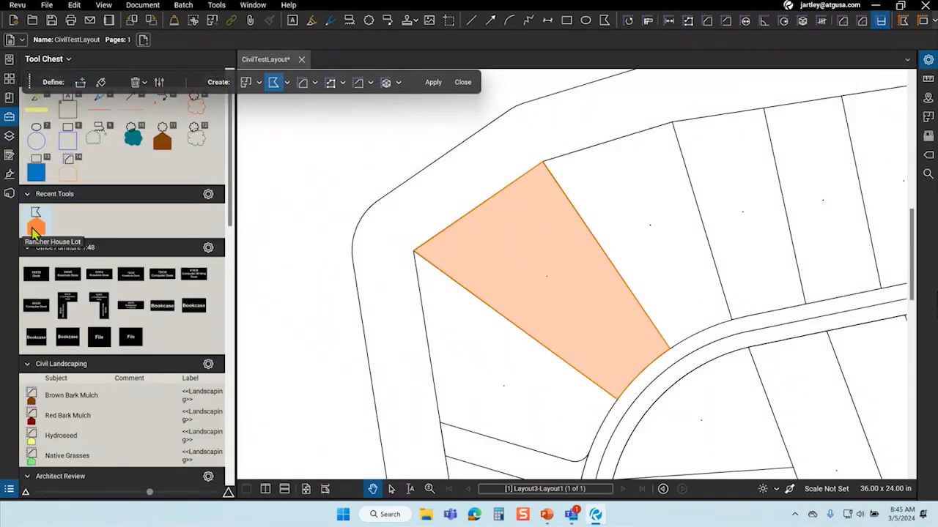
scroll(158, 348, "down", 3)
scroll(158, 348, "up", 3)
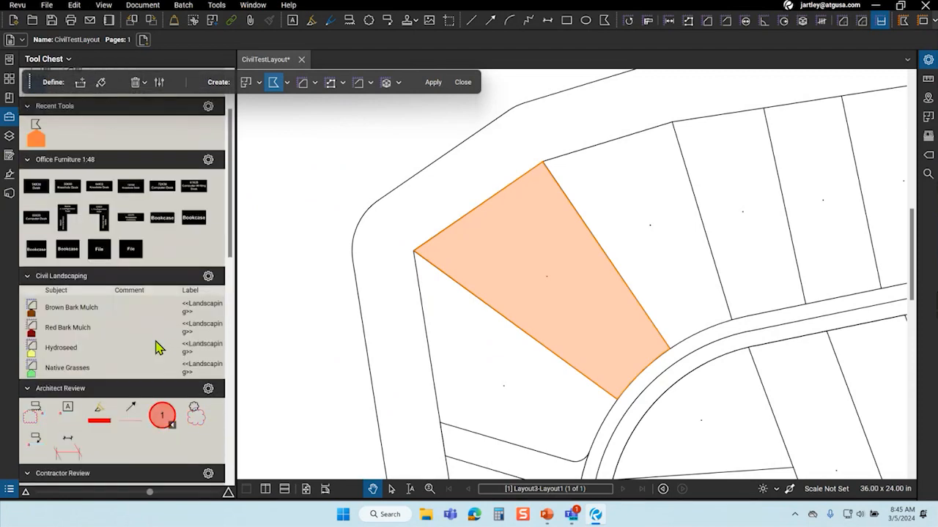
left_click_drag(35, 220, 95, 458)
scroll(121, 429, "down", 2)
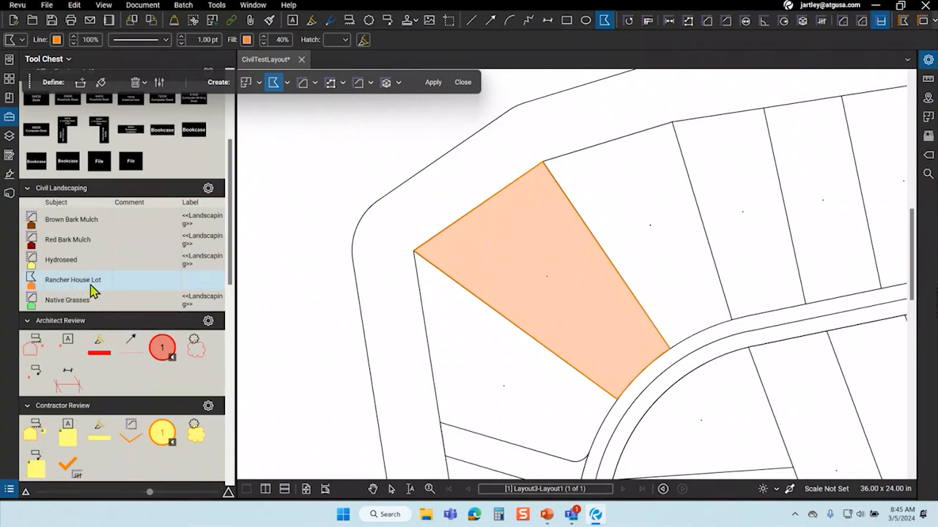
Trace the rectangular interior lot beside the loop road's east side with the saved Rancher House Lot tool.
left_click(195, 284)
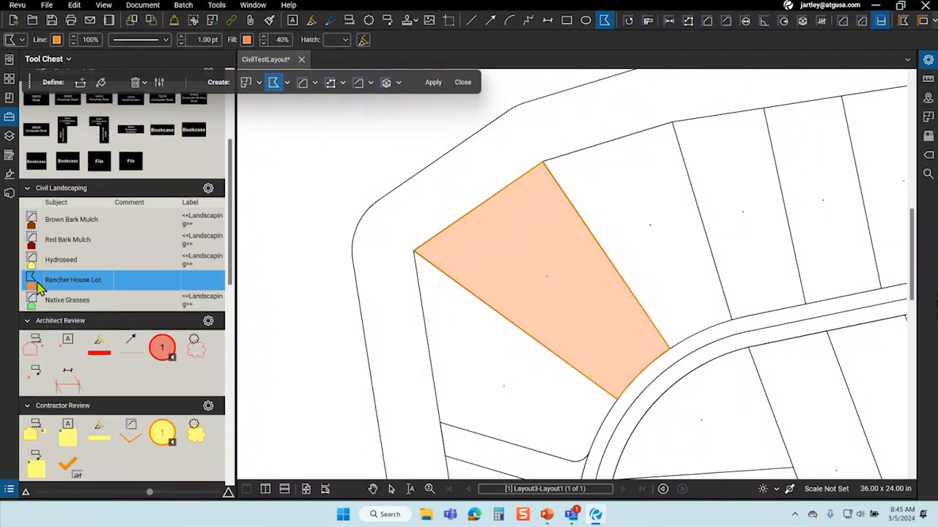
scroll(300, 280, "down", 3)
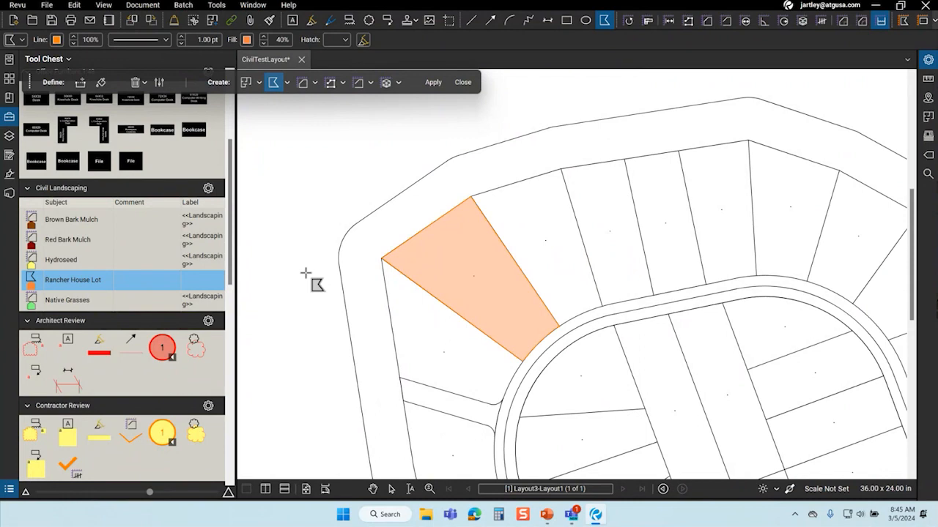
scroll(314, 308, "down", 1)
scroll(350, 366, "up", 5)
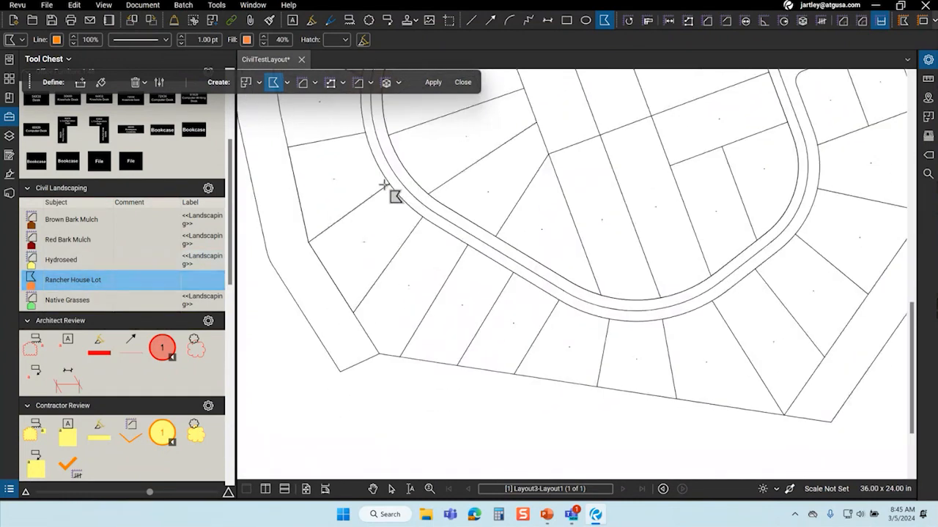
scroll(293, 413, "down", 2)
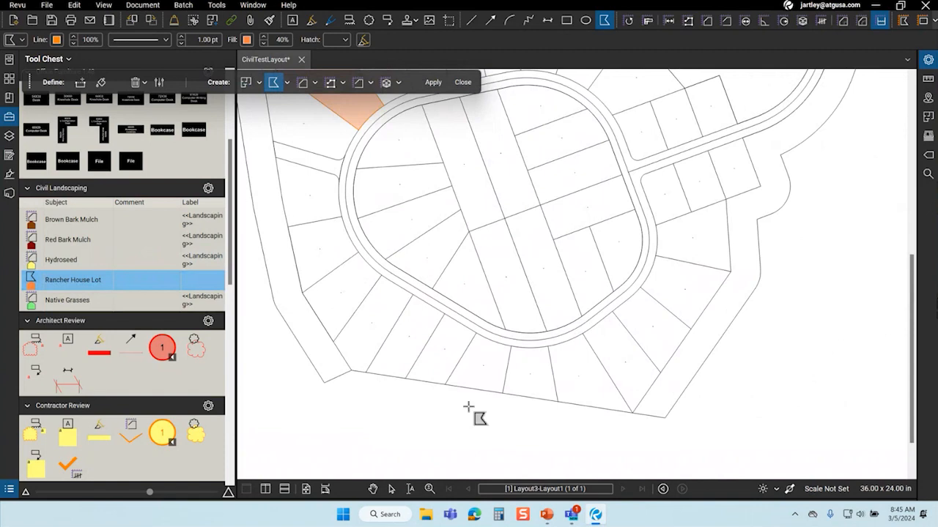
scroll(628, 178, "up", 3)
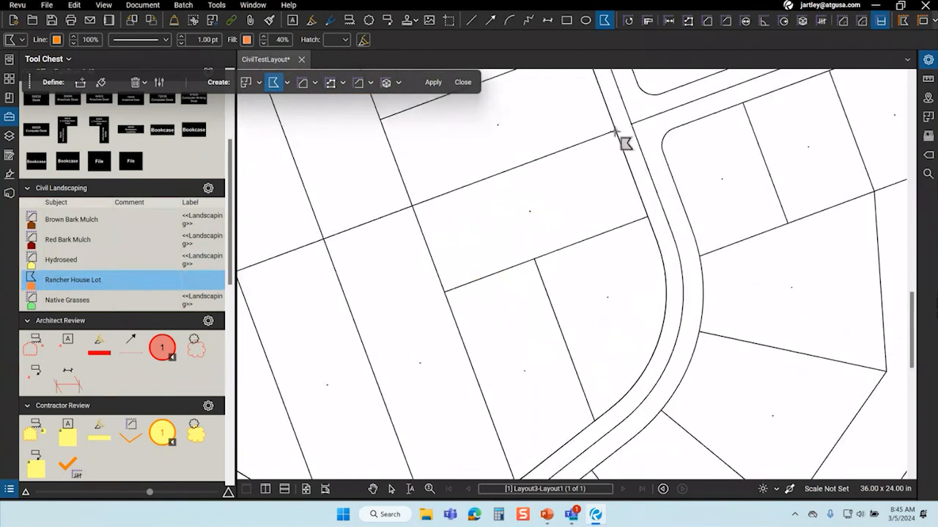
left_click(645, 218)
left_click(445, 293)
left_click(413, 207)
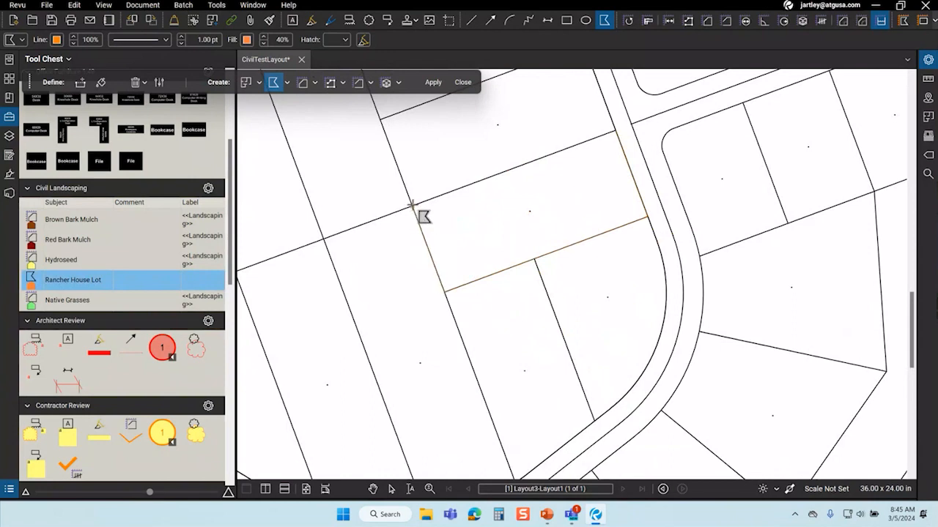
left_click(614, 131)
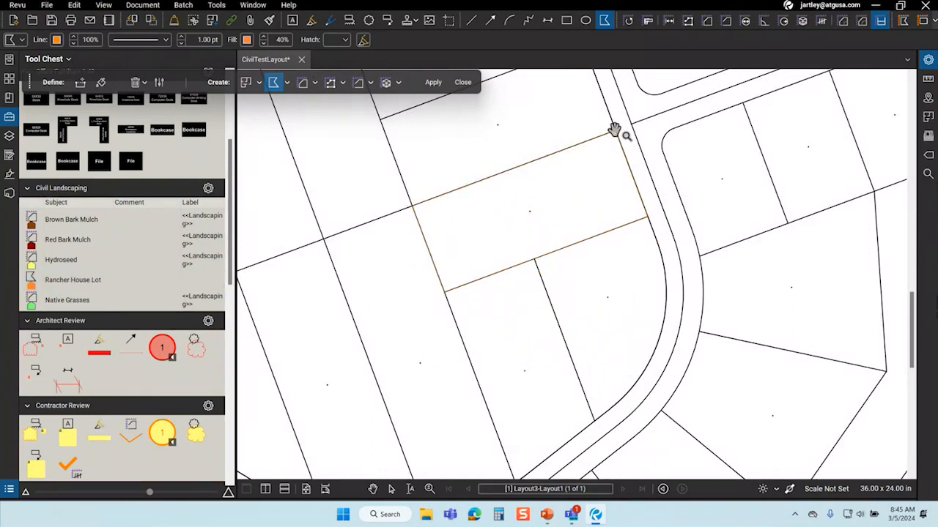
key("Escape")
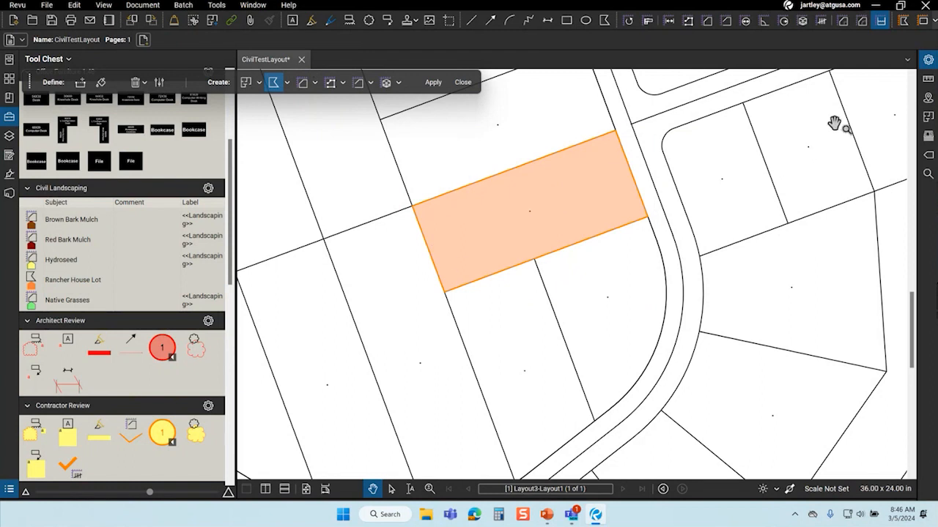
left_click(928, 60)
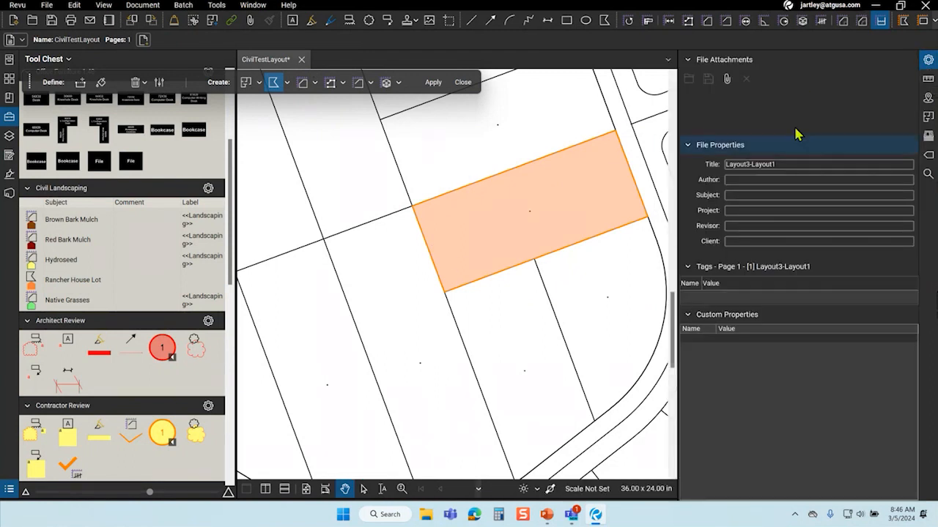
left_click(927, 60)
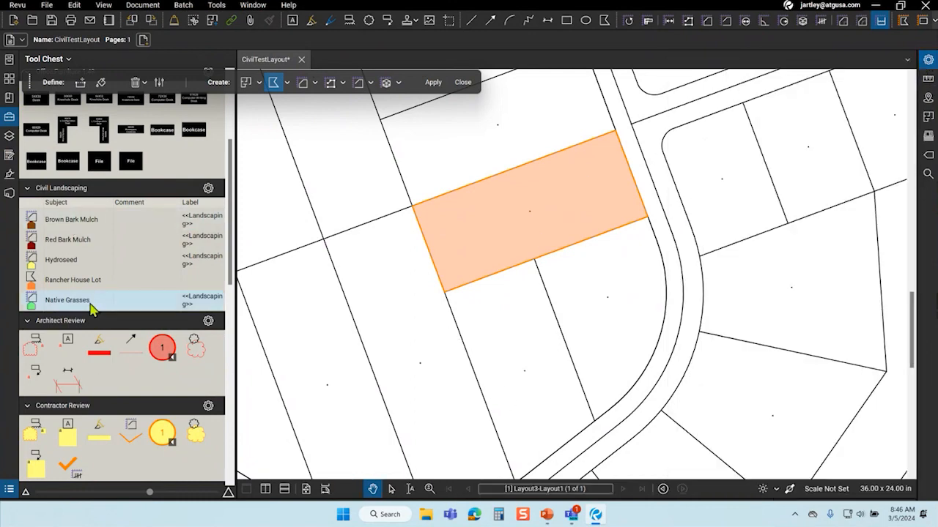
Hide the Tool Chest and set Dynamic Fill's polygon output to the recent Rancher House Lot tool.
scroll(524, 384, "down", 2)
scroll(634, 360, "down", 2)
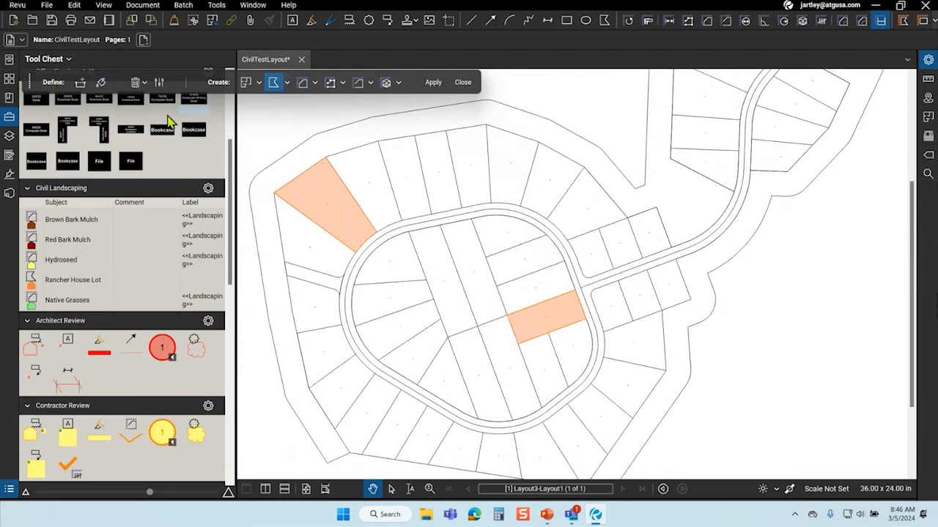
left_click(8, 117)
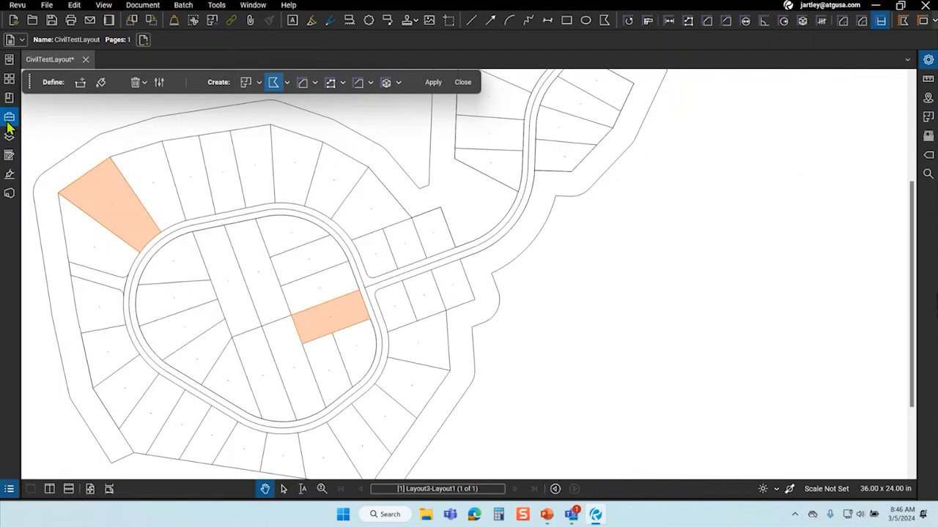
left_click(287, 83)
left_click(287, 83)
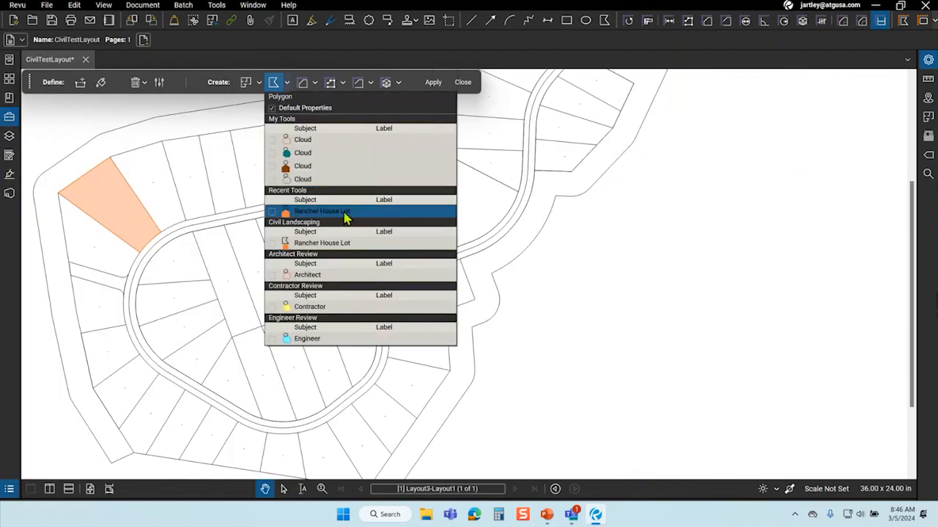
left_click(323, 212)
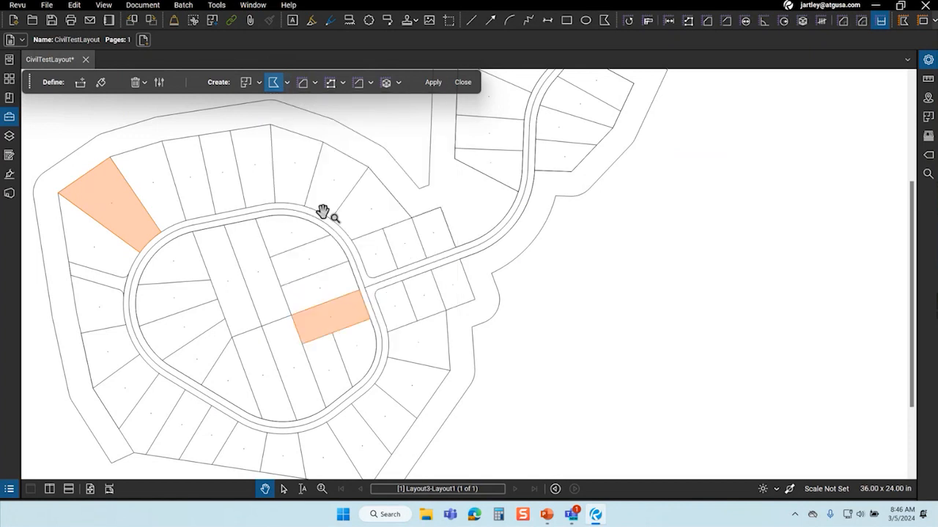
Fill the outer lot to the right of the orange wedge lot with Dynamic Fill and apply the Rancher House Lot polygon.
left_click(101, 83)
mouse_move(148, 171)
left_mouse_down()
mouse_move(167, 201)
mouse_move(150, 184)
left_mouse_up()
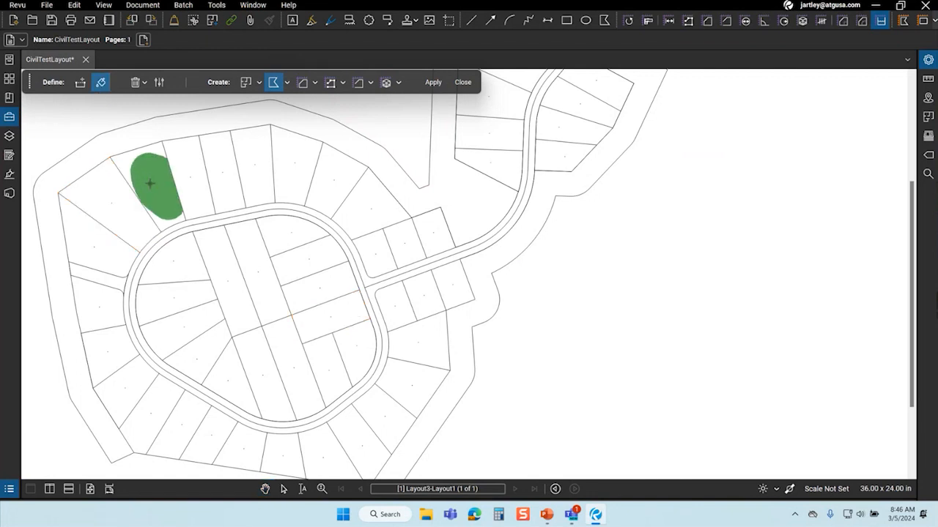
left_click(436, 85)
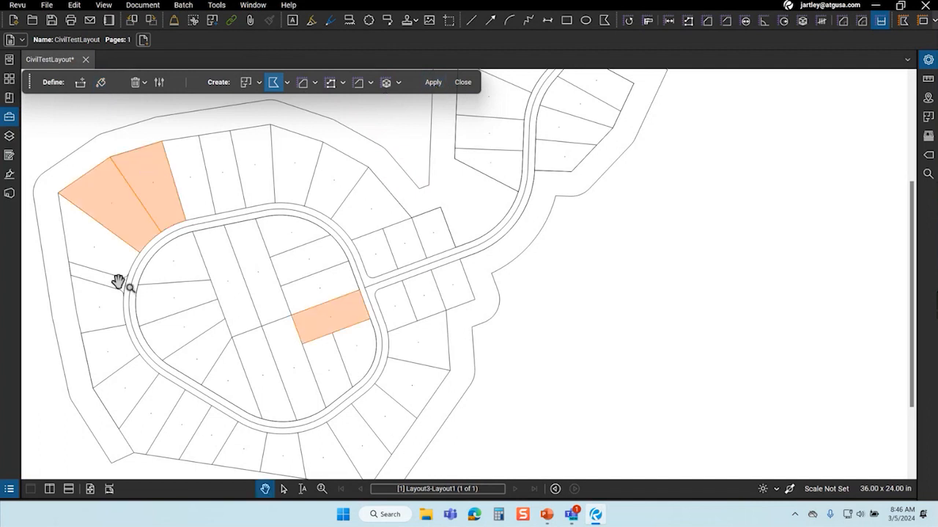
Switch Dynamic Fill's polygon output back to Default Properties.
scroll(36, 272, "up", 4)
scroll(491, 356, "down", 2)
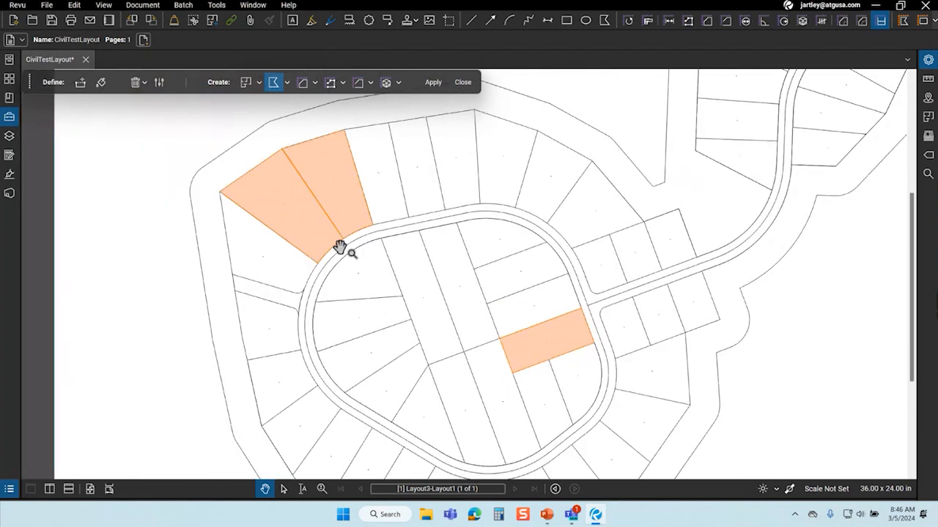
scroll(329, 220, "up", 1)
left_click(288, 83)
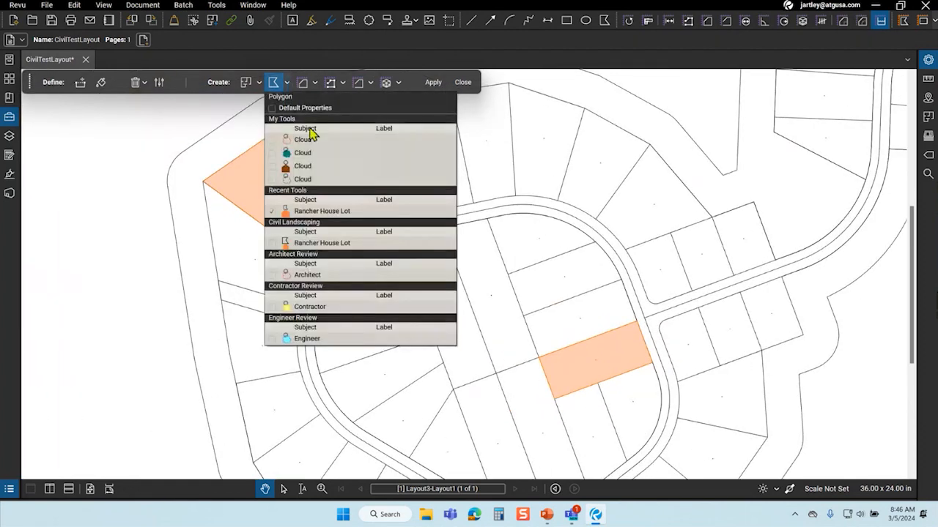
left_click(294, 107)
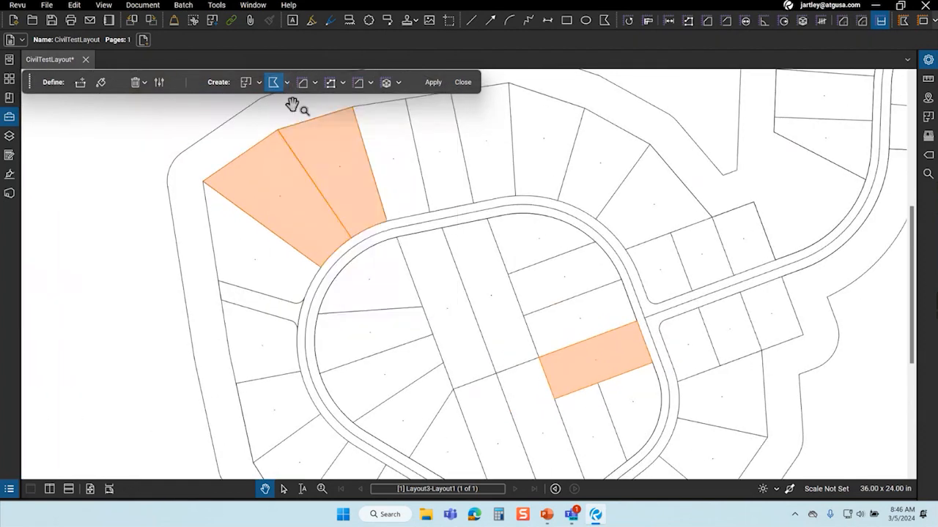
Fill the lot directly below the orange wedge lot, apply it as a default polygon, and select the new markup.
left_click(101, 83)
mouse_move(247, 245)
left_mouse_down()
mouse_move(268, 271)
mouse_move(255, 245)
left_mouse_up()
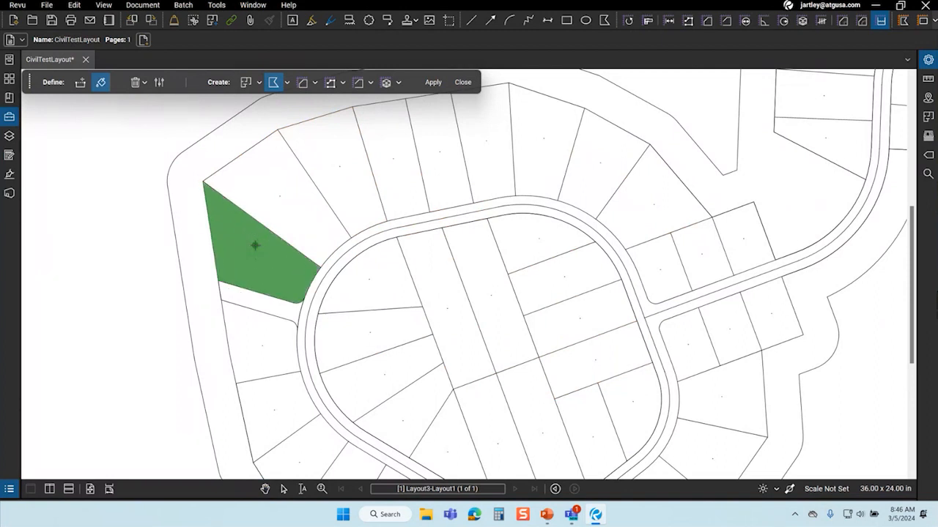
left_click(435, 86)
left_click(212, 235)
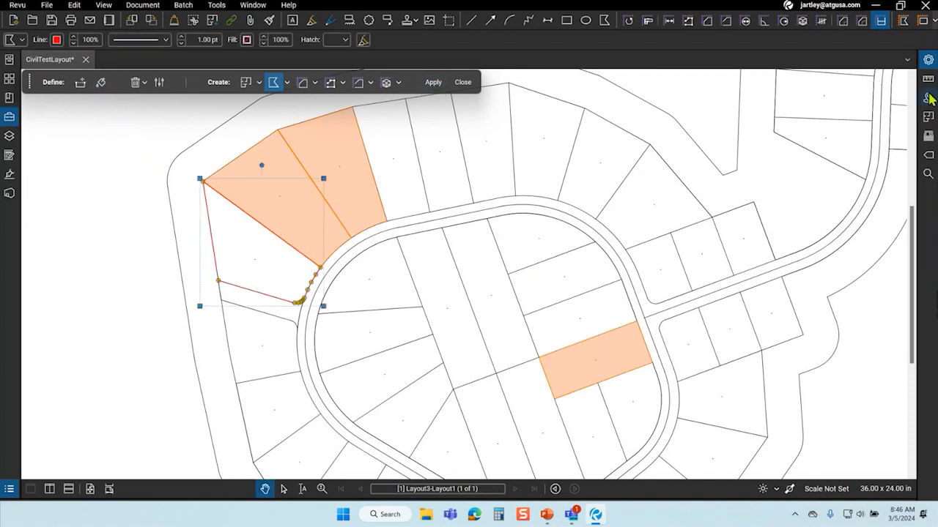
Show the selected lot polygon's properties and set its hatch to 10% Dots.
left_click(928, 63)
left_click_drag(802, 287, 540, 366)
left_click(790, 278)
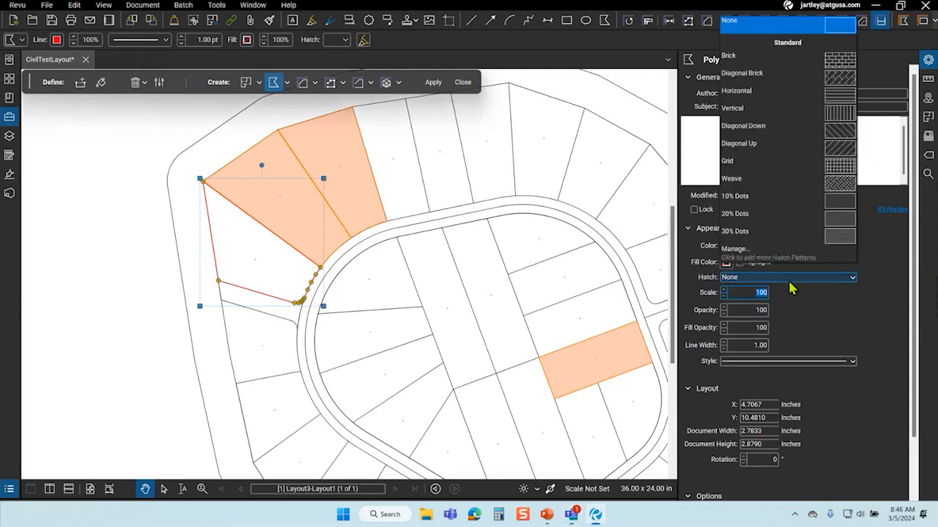
left_click(845, 213)
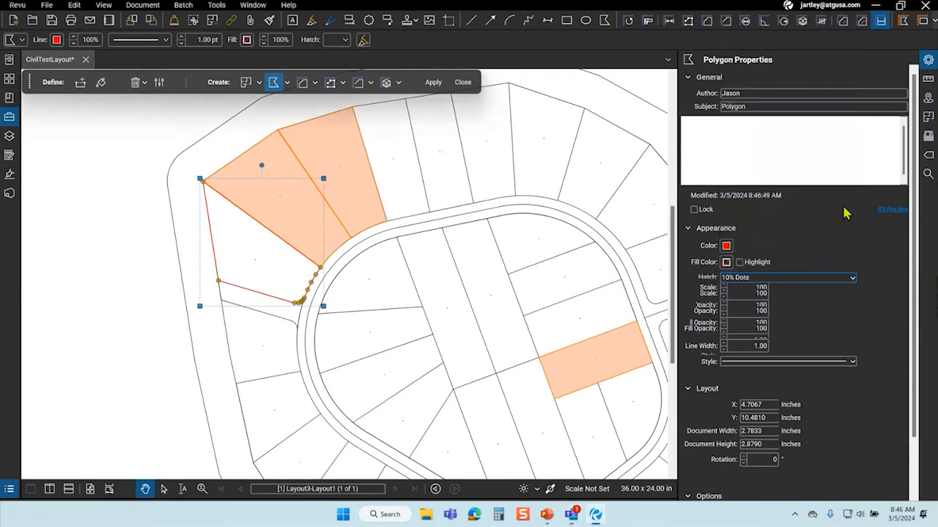
Set the selected lot polygon's fill color to medium blue and its line color to a brighter blue.
left_click(726, 261)
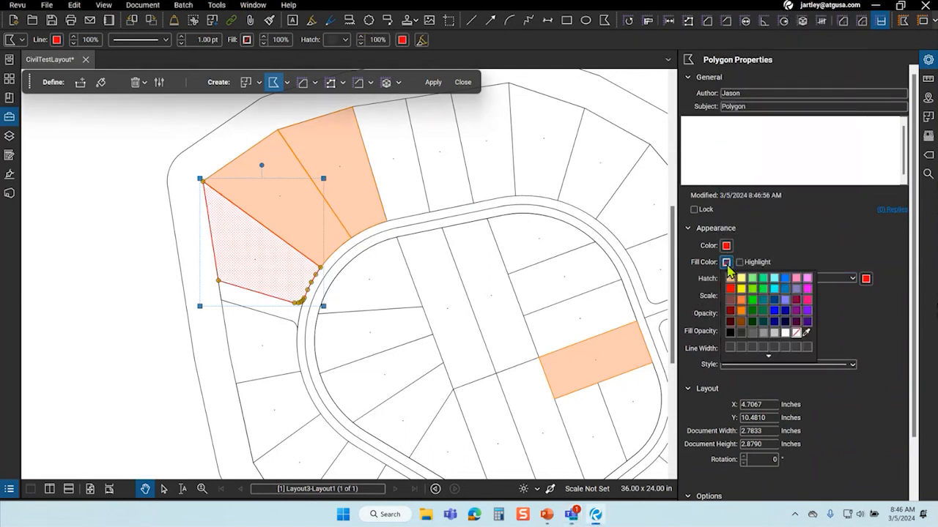
left_click(785, 289)
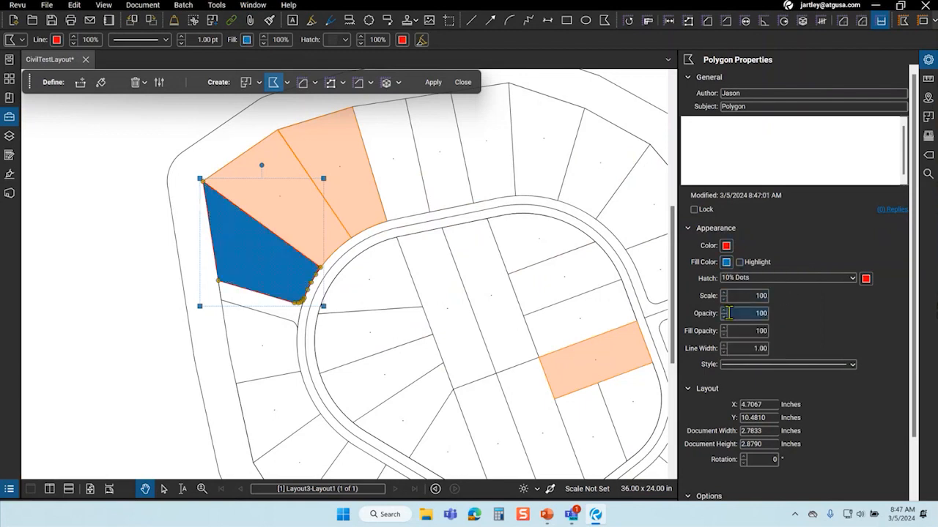
left_click(726, 246)
left_click(759, 296)
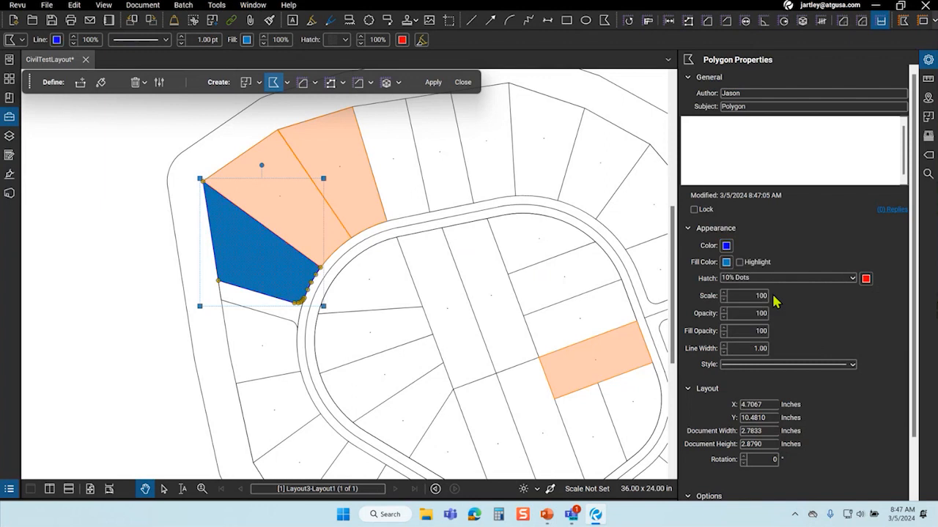
Set the selected lot polygon's fill opacity to 50.
left_click(724, 335)
left_click(724, 334)
left_click(724, 335)
left_click(724, 335)
left_click(723, 335)
Change the blue lot polygon's subject to Townhouse Lot and deselect the markup.
left_click(760, 107)
left_click_drag(761, 110, 718, 107)
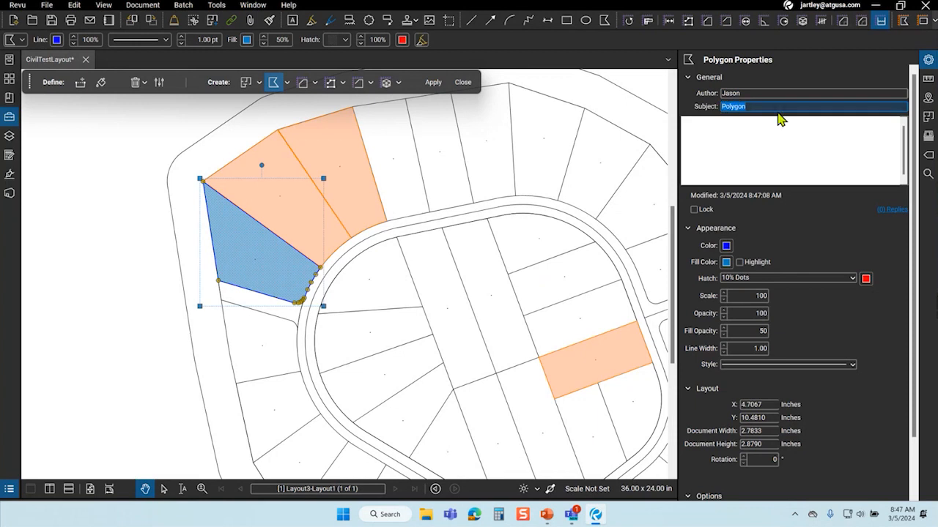
type("Townhouse Lot")
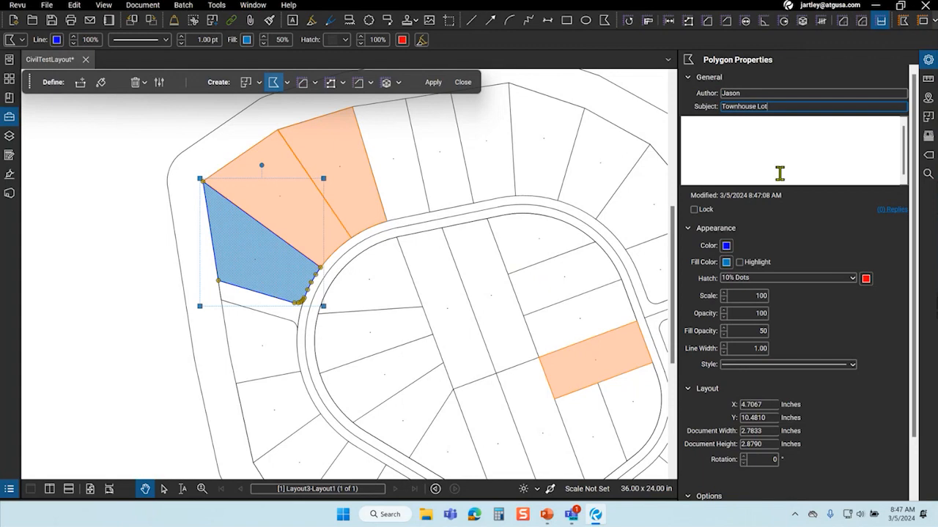
left_click(651, 174)
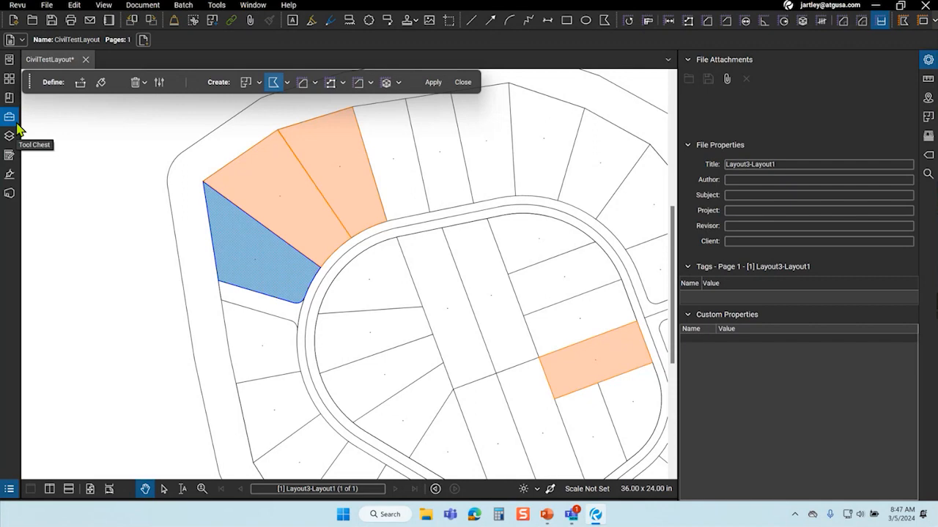
Add the recent Townhouse Lot tool to the Civil Landscaping tool set, then hide the Tool Chest.
left_click(16, 121)
scroll(103, 235, "up", 3)
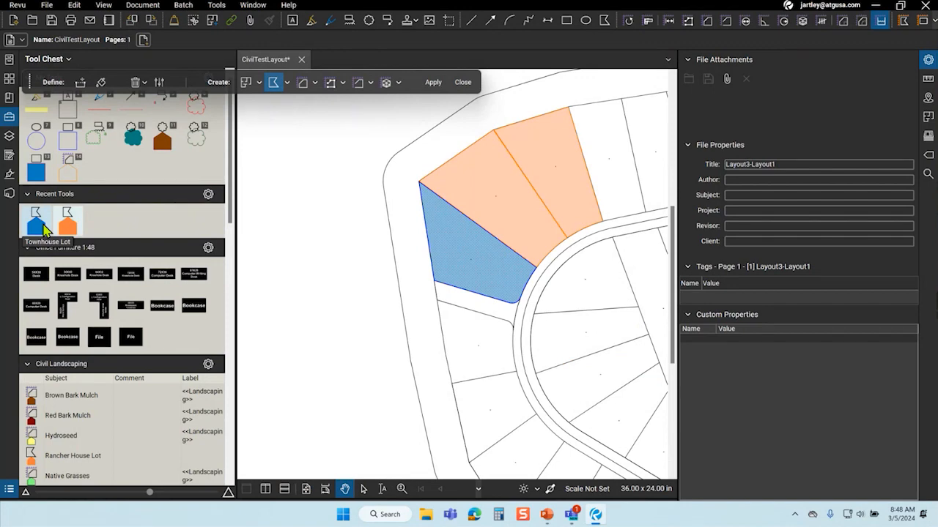
left_click(41, 226)
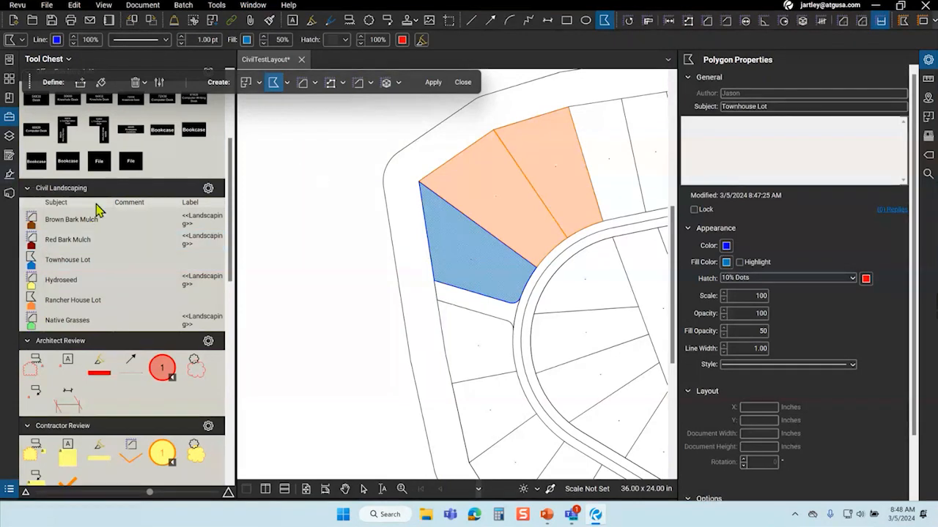
left_click(10, 116)
Set Dynamic Fill's polygon output to the recent Townhouse Lot tool.
left_click(288, 82)
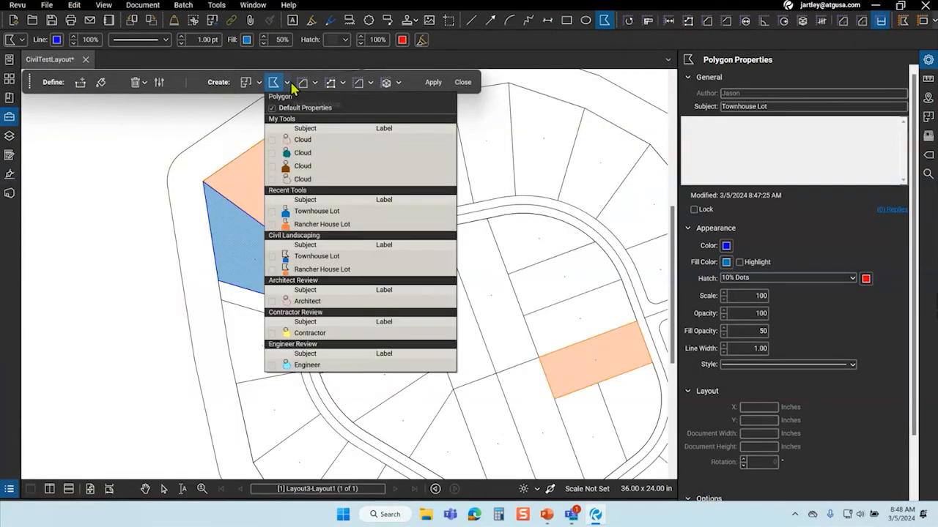
left_click(288, 83)
left_click(288, 82)
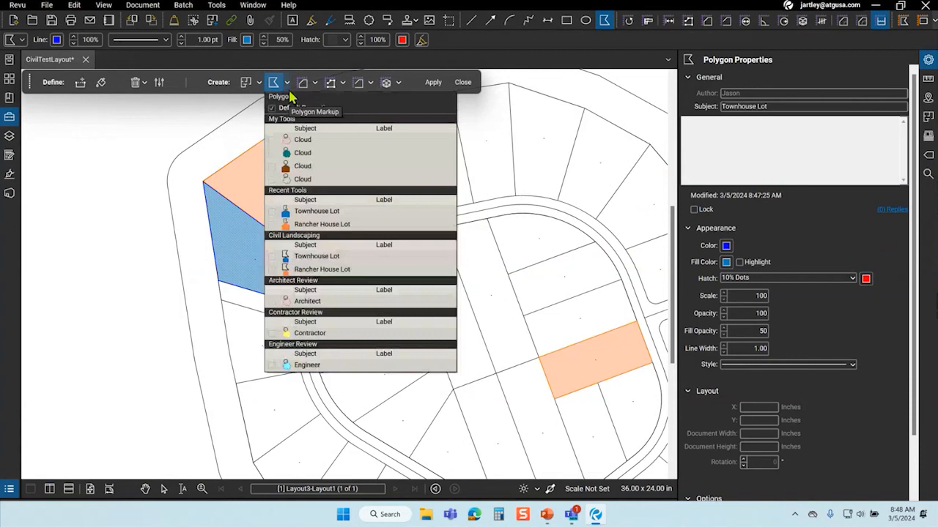
left_click(318, 213)
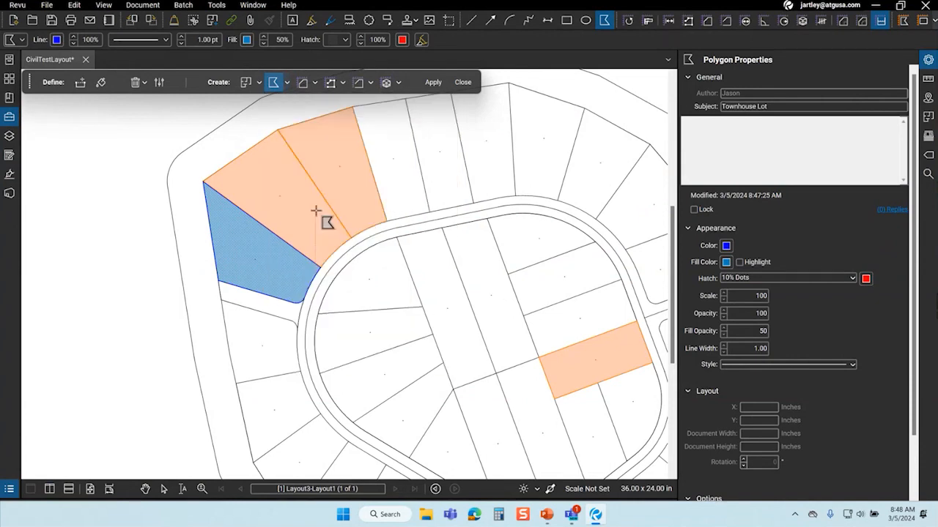
Fill the lot just below the blue lot, across the narrow strip, with Dynamic Fill and apply the Townhouse Lot polygon.
left_click(102, 84)
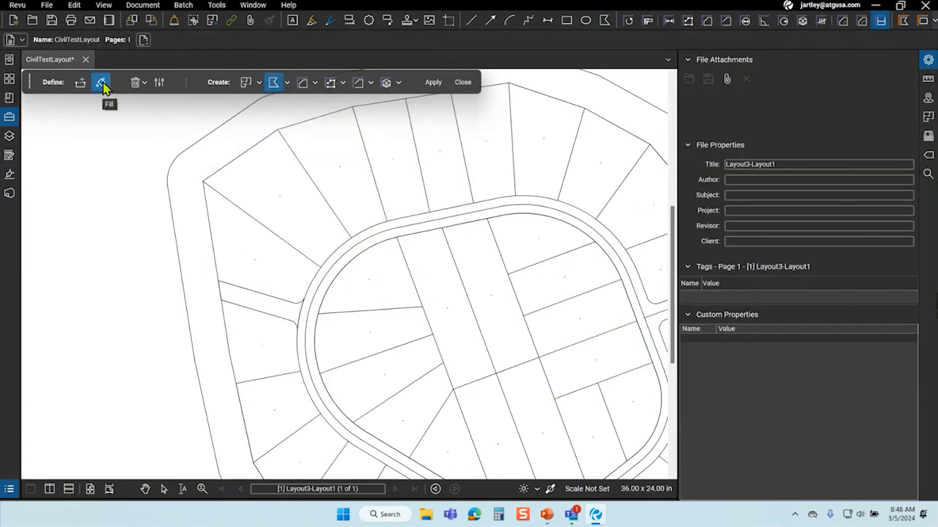
mouse_move(246, 356)
left_mouse_down()
mouse_move(278, 337)
mouse_move(242, 331)
left_mouse_up()
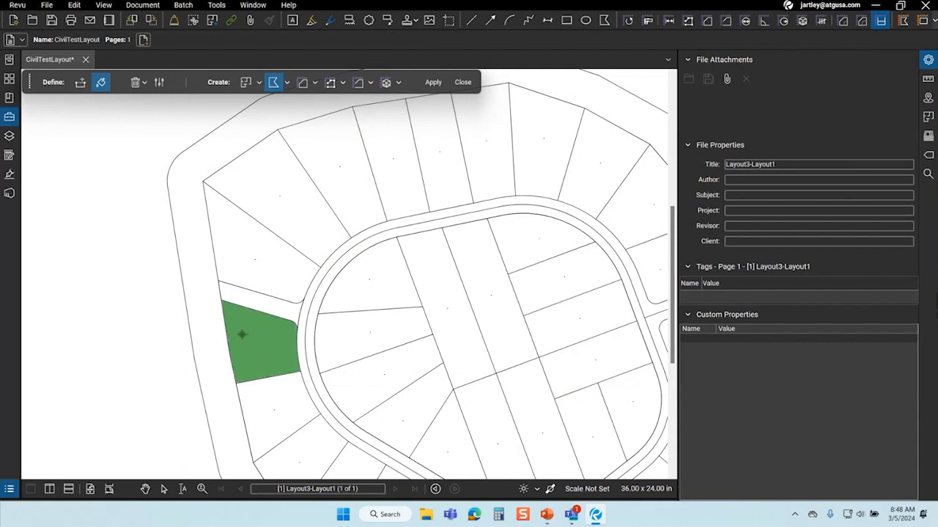
left_click(432, 83)
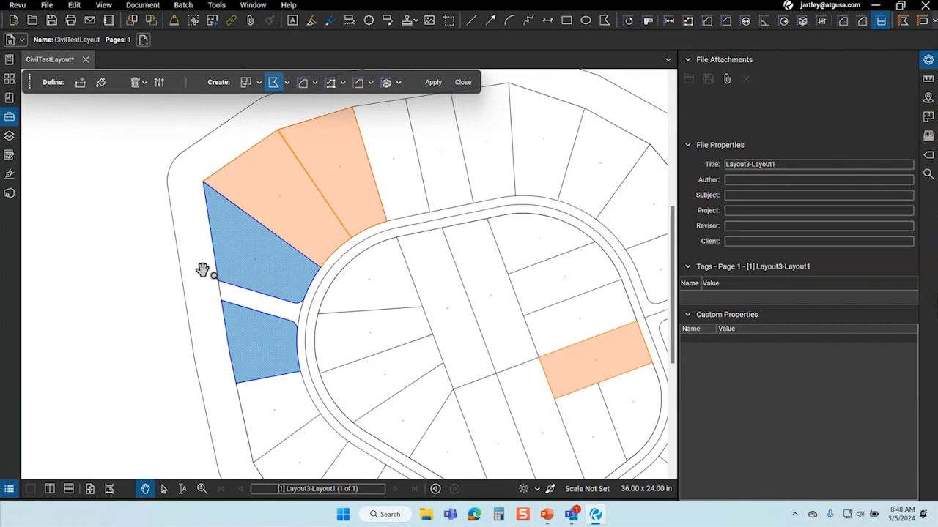
Select the upper blue lot and review its line style, hatch color and hatch pattern options without changing them.
scroll(199, 271, "down", 3)
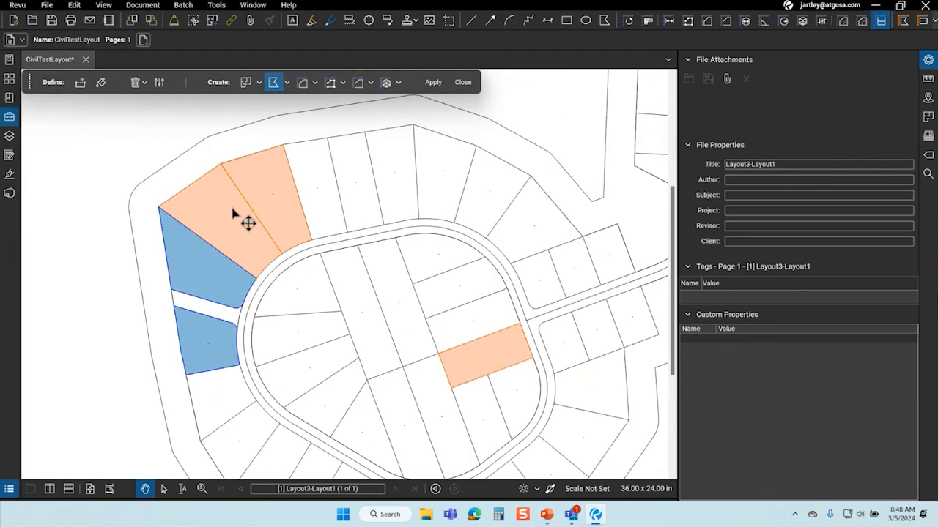
scroll(225, 275, "up", 3)
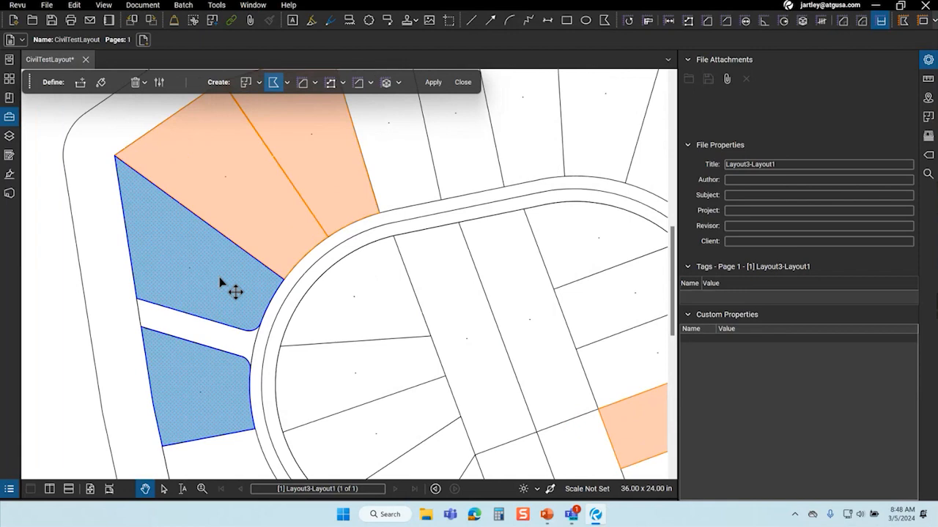
left_click(221, 284)
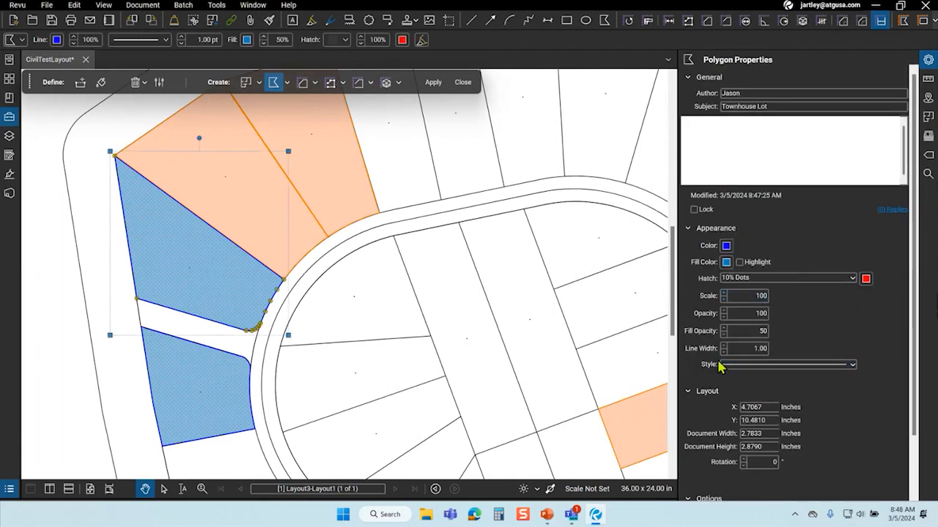
left_click(749, 367)
left_click(880, 338)
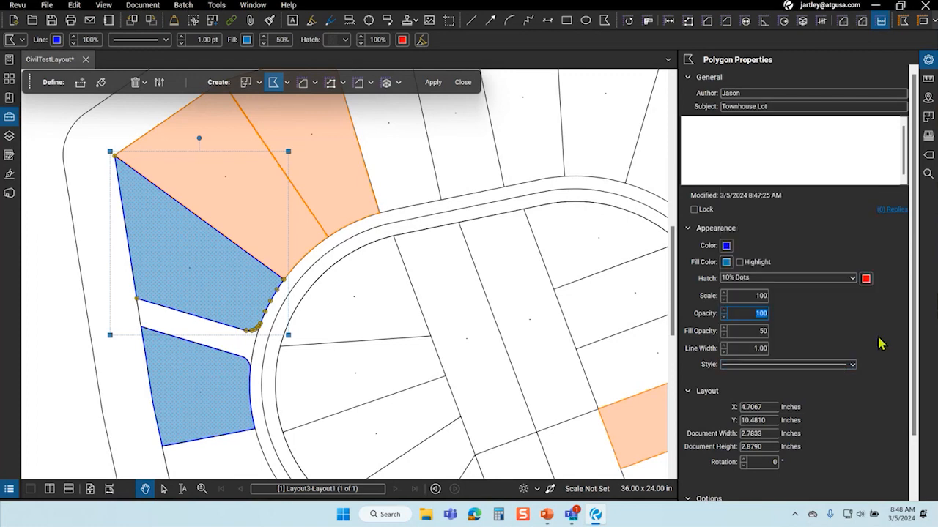
left_click(865, 280)
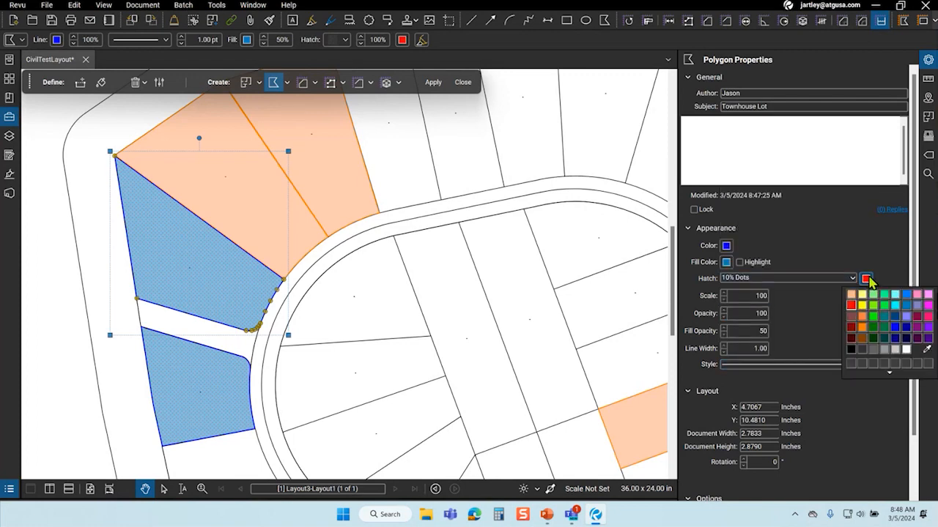
left_click(794, 277)
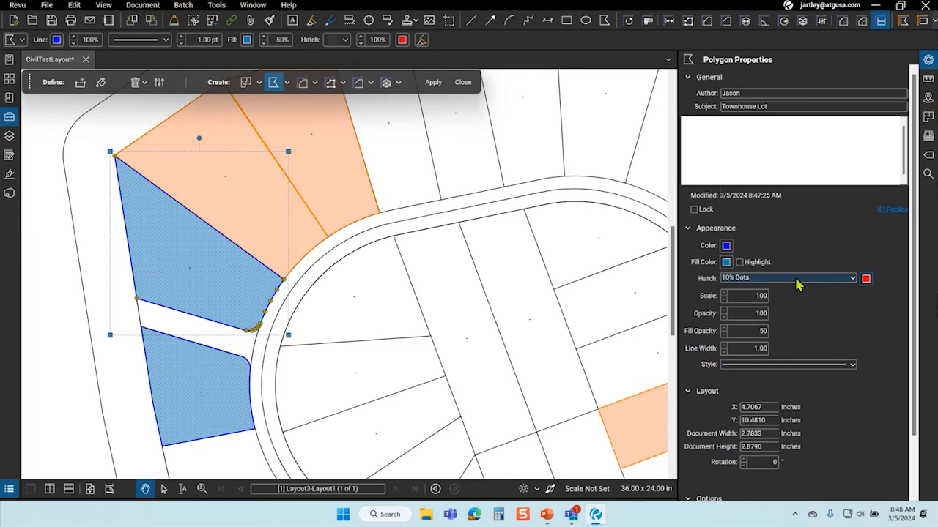
left_click(794, 277)
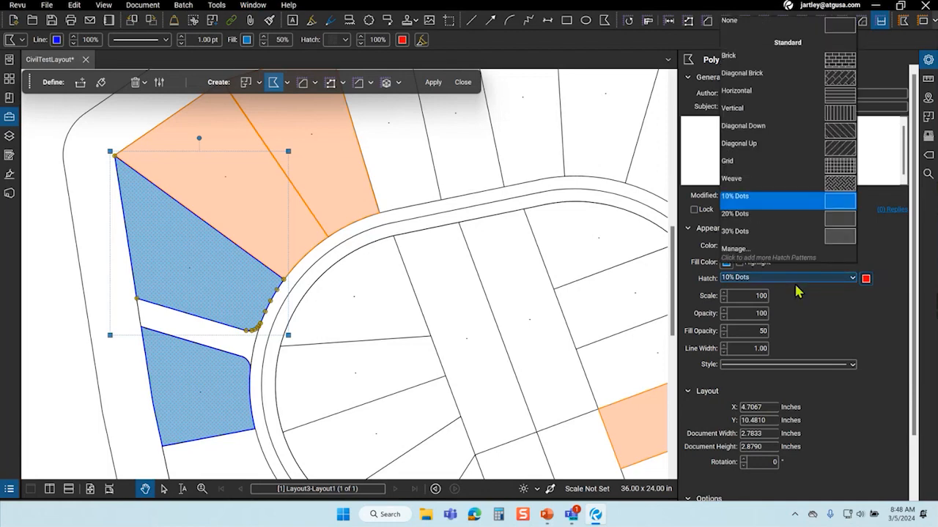
left_click(823, 340)
left_click(420, 275)
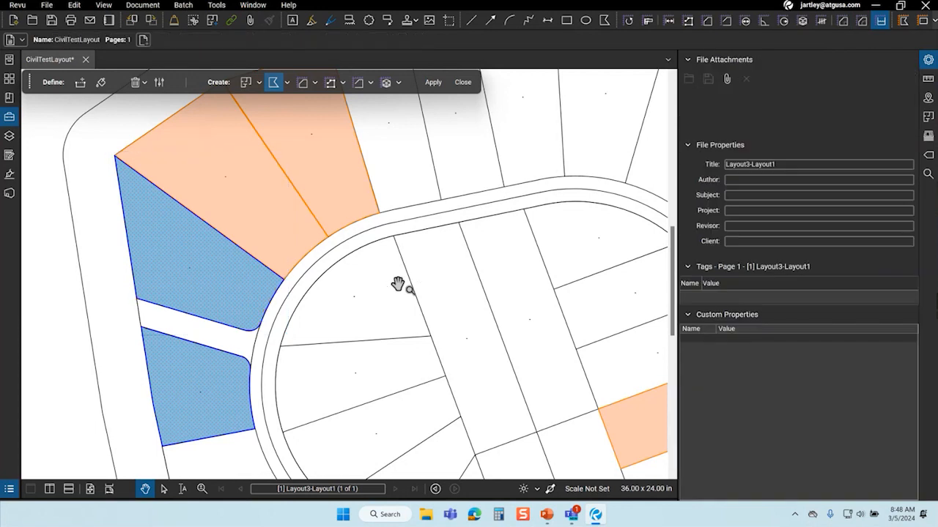
Examine the colored lots across the plan and how closely the orange polygon's edges follow the lot lines at the curved road.
scroll(311, 288, "down", 1)
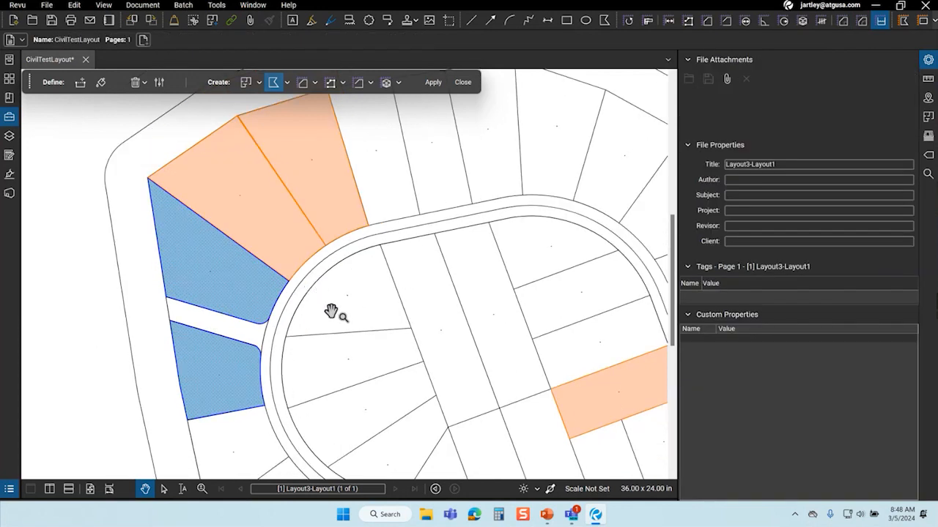
left_click_drag(335, 360, 253, 293)
scroll(253, 293, "down", 1)
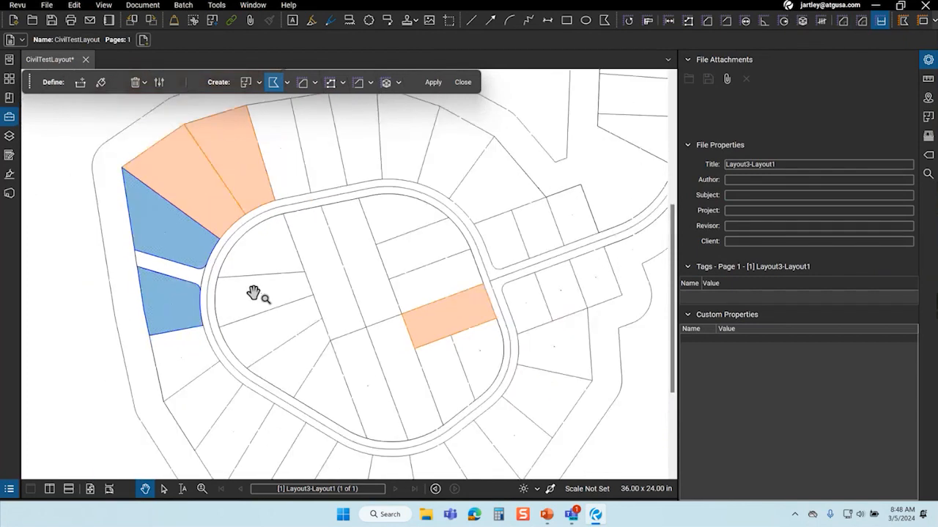
scroll(255, 296, "down", 3)
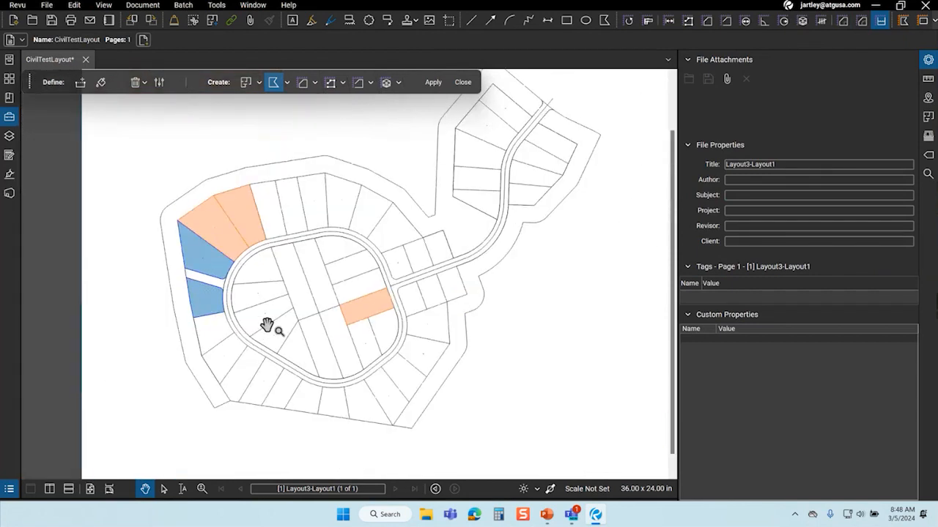
scroll(255, 327, "up", 2)
scroll(254, 327, "down", 2)
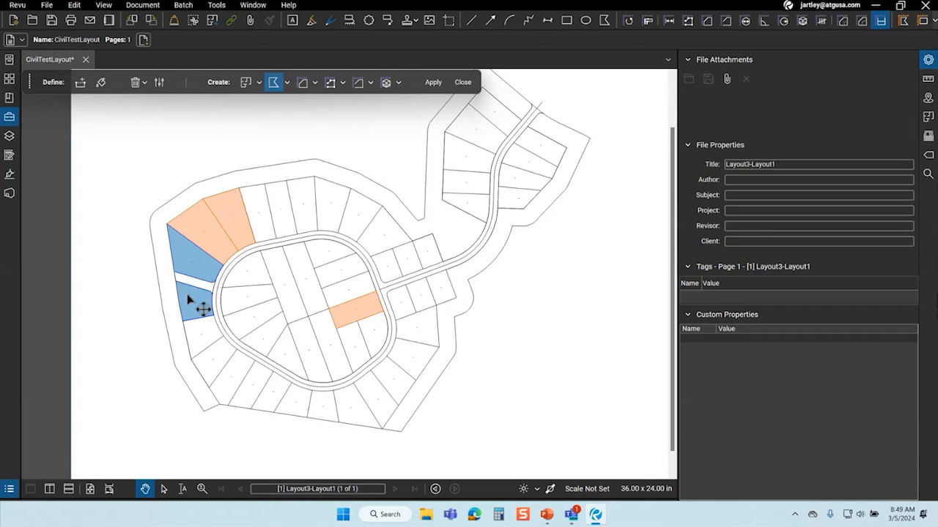
scroll(221, 251, "up", 3)
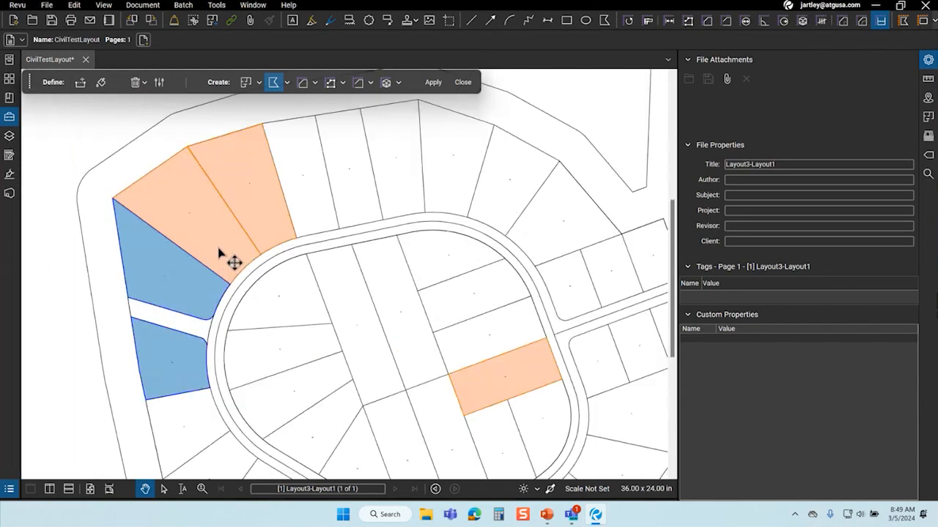
scroll(229, 258, "up", 3)
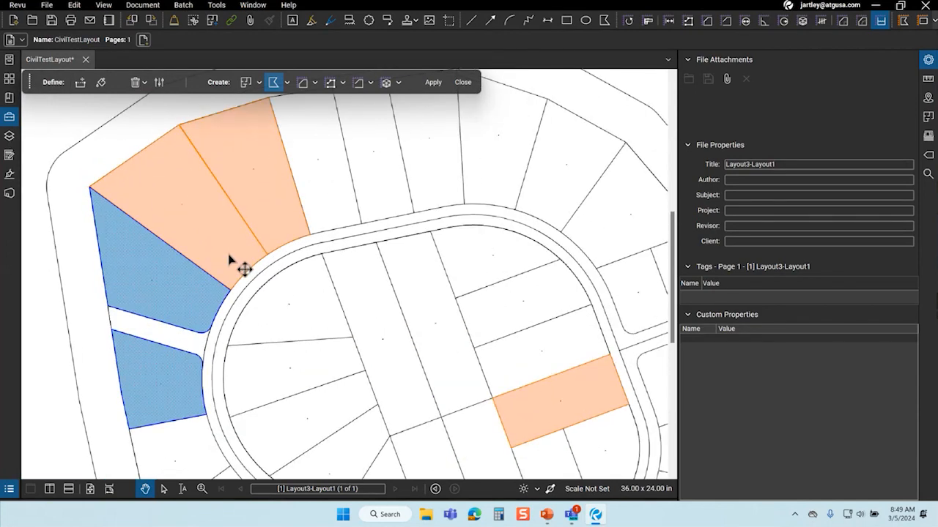
scroll(221, 293, "up", 2)
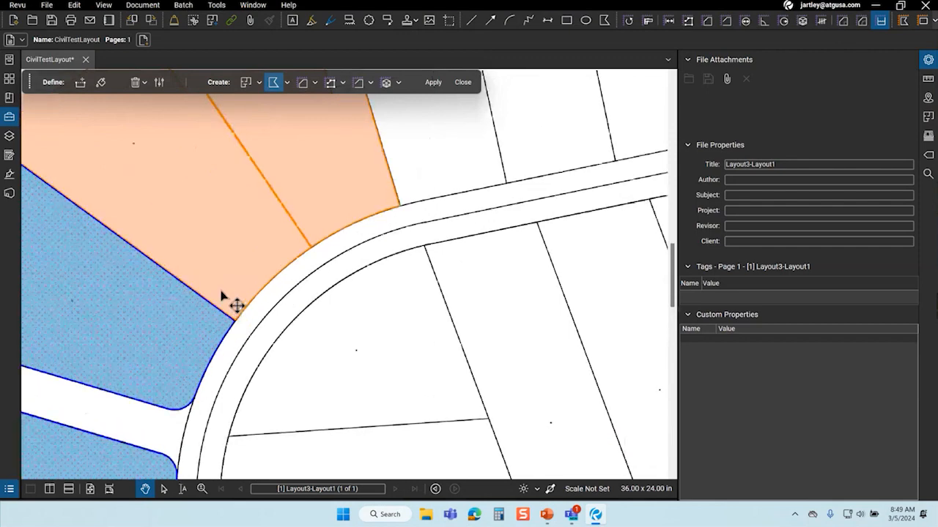
scroll(402, 192, "up", 3)
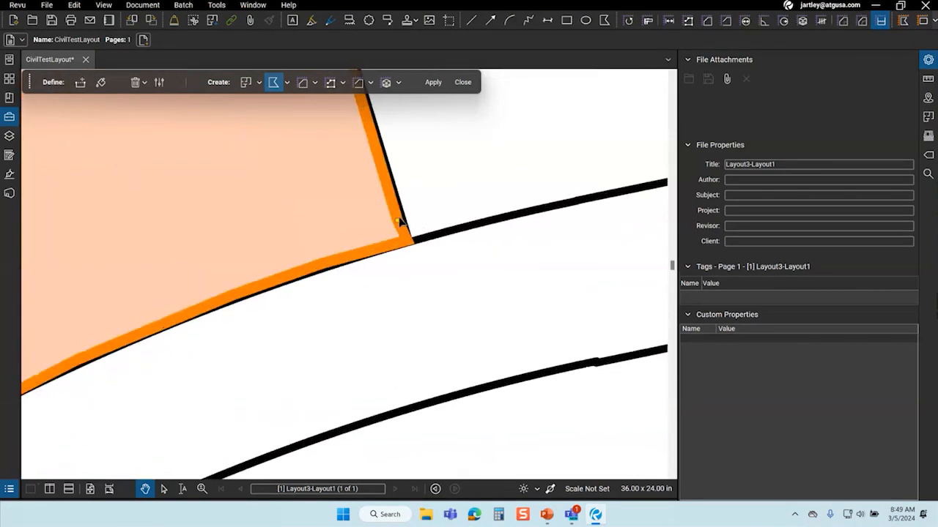
scroll(400, 221, "up", 1)
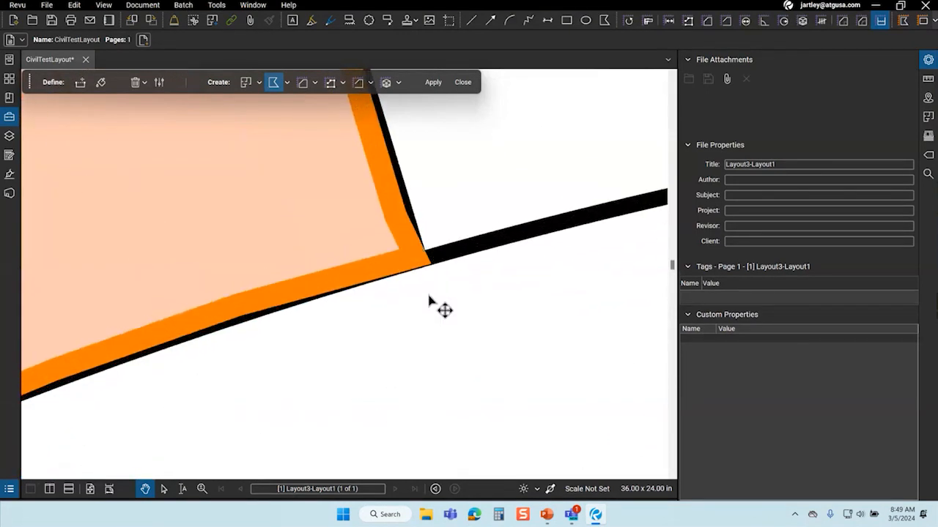
scroll(363, 330, "down", 3)
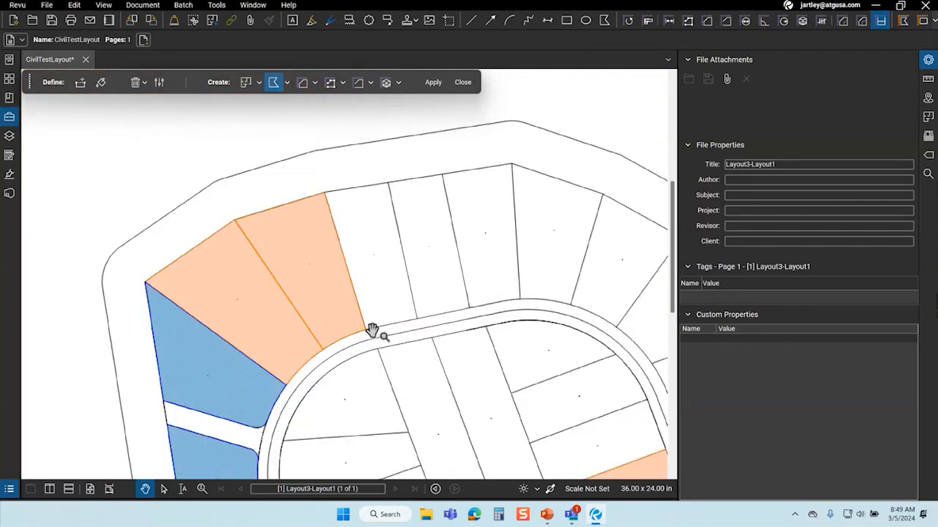
scroll(348, 308, "down", 5)
scroll(266, 242, "down", 2)
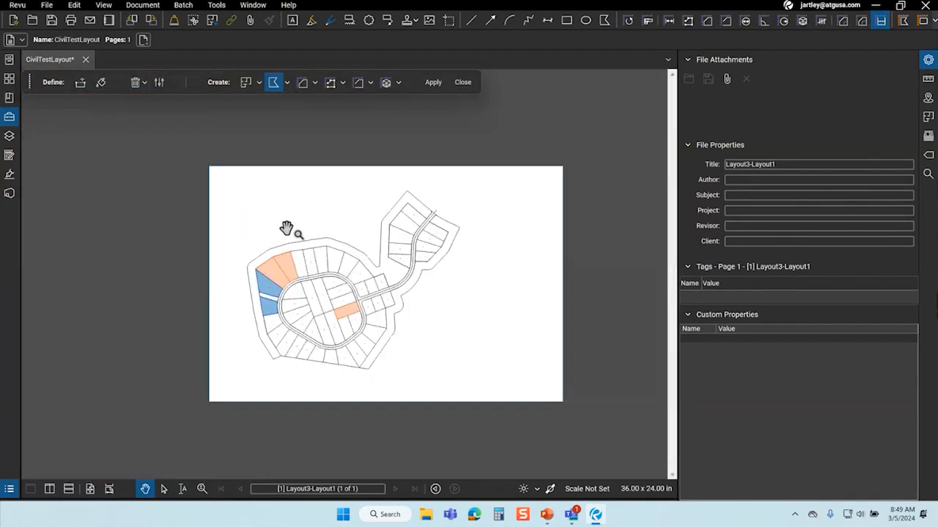
Hide the file properties panel and preview the orange lot's road-side corner with line weights disabled, keeping them enabled.
scroll(350, 267, "up", 2)
scroll(278, 293, "up", 3)
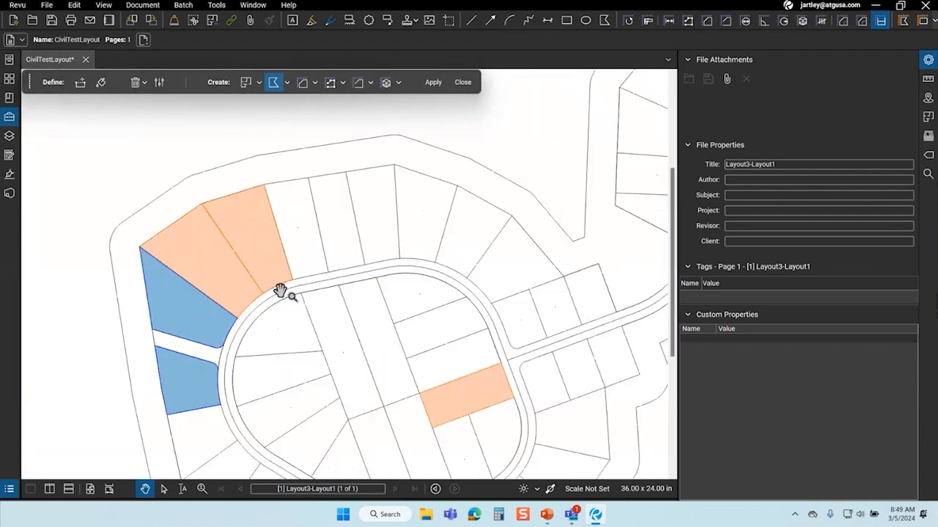
scroll(278, 291, "up", 6)
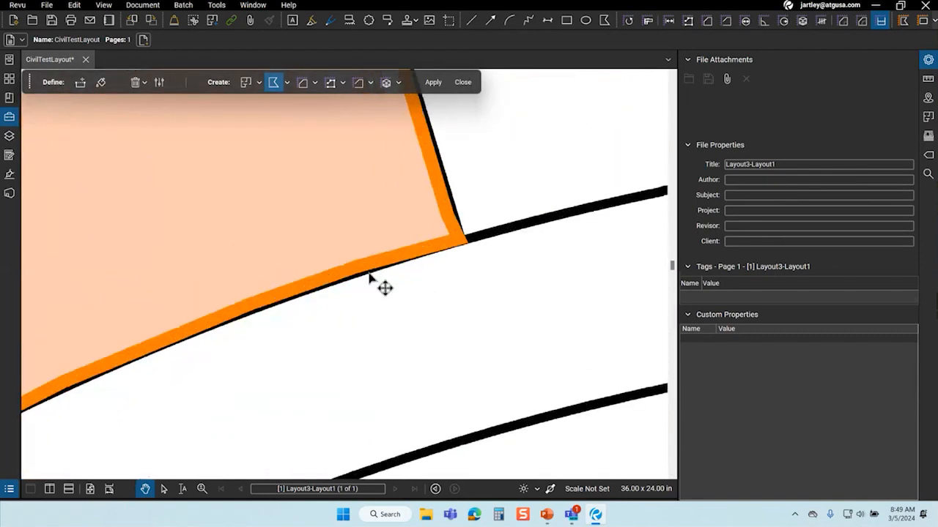
scroll(370, 276, "up", 1)
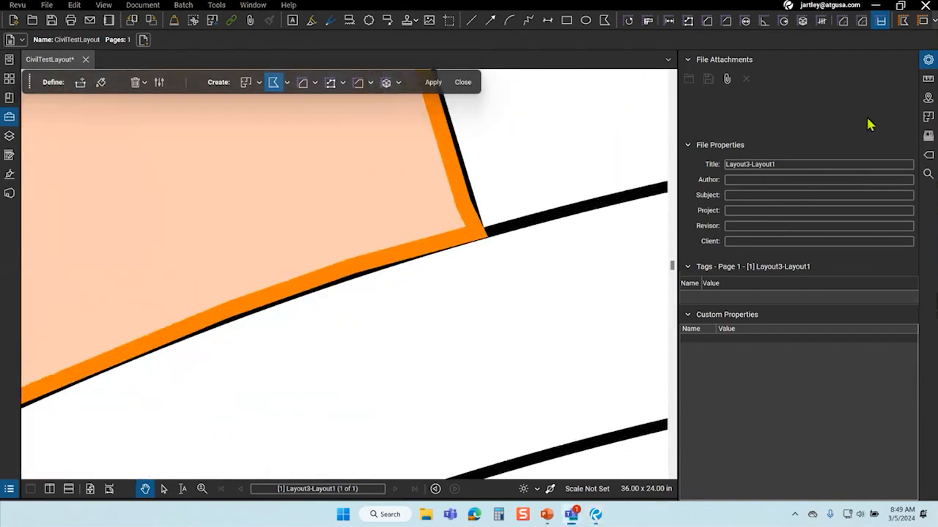
left_click(928, 59)
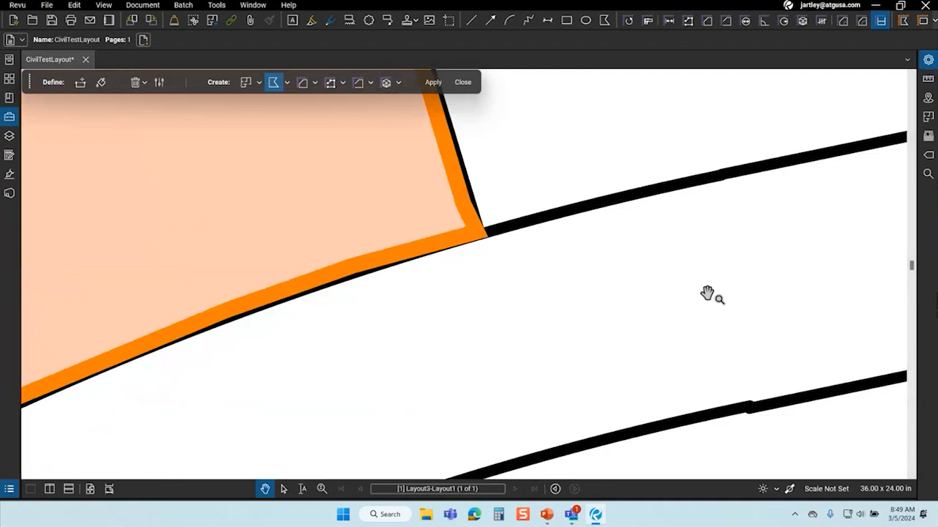
left_click(789, 490)
left_click(789, 490)
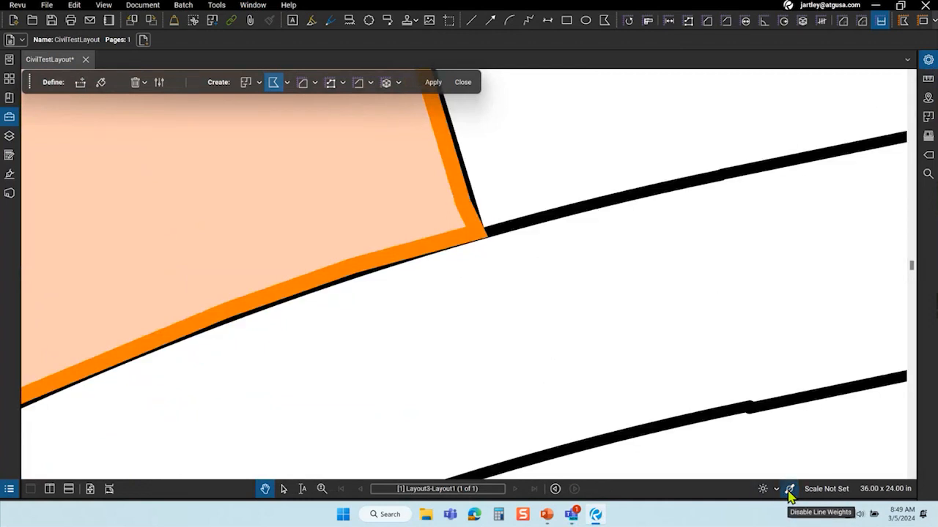
left_click(789, 490)
left_click(789, 490)
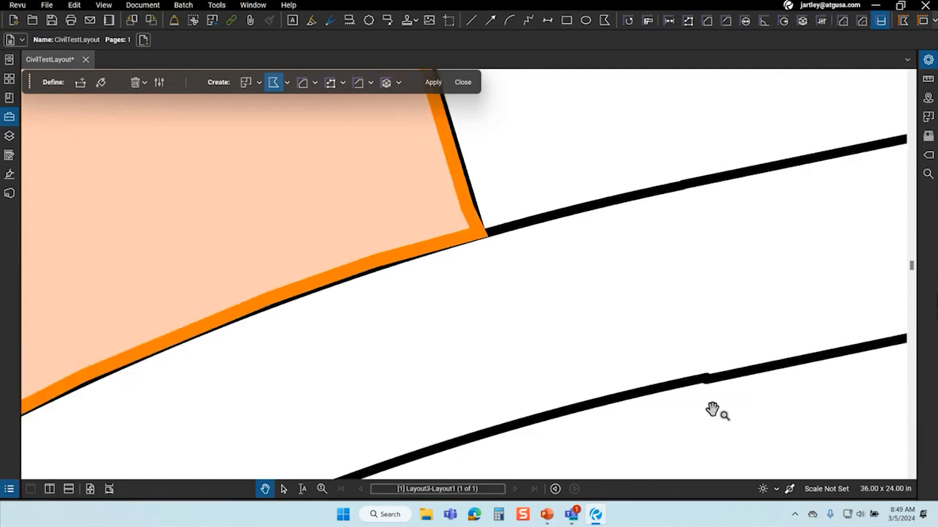
Examine the curved road lines beside the orange lot's corner and how its polygon edge follows them.
scroll(712, 396, "up", 3)
scroll(712, 393, "down", 2)
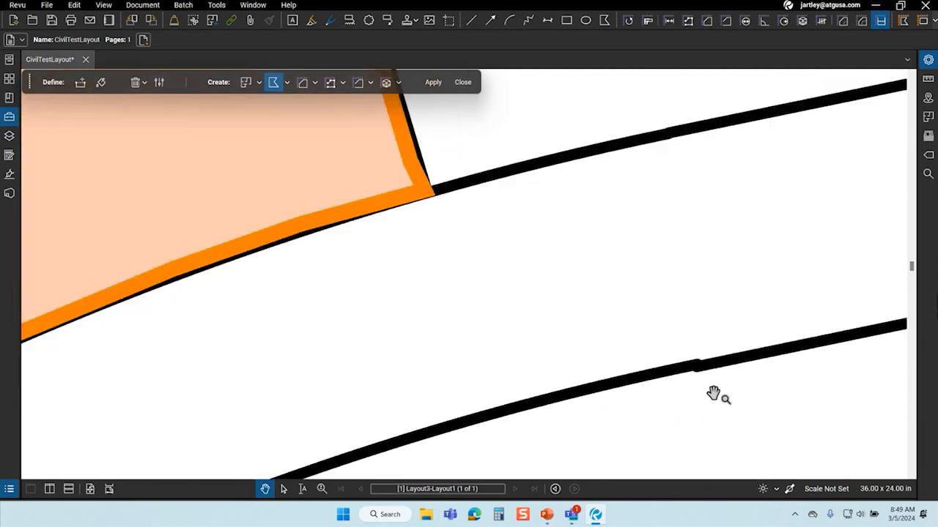
scroll(697, 341, "down", 3)
scroll(684, 318, "up", 4)
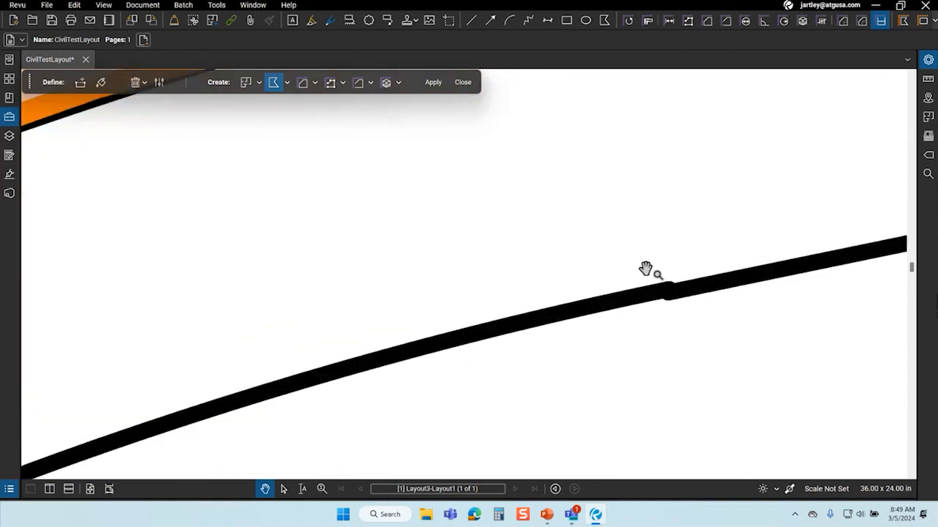
scroll(646, 269, "down", 2)
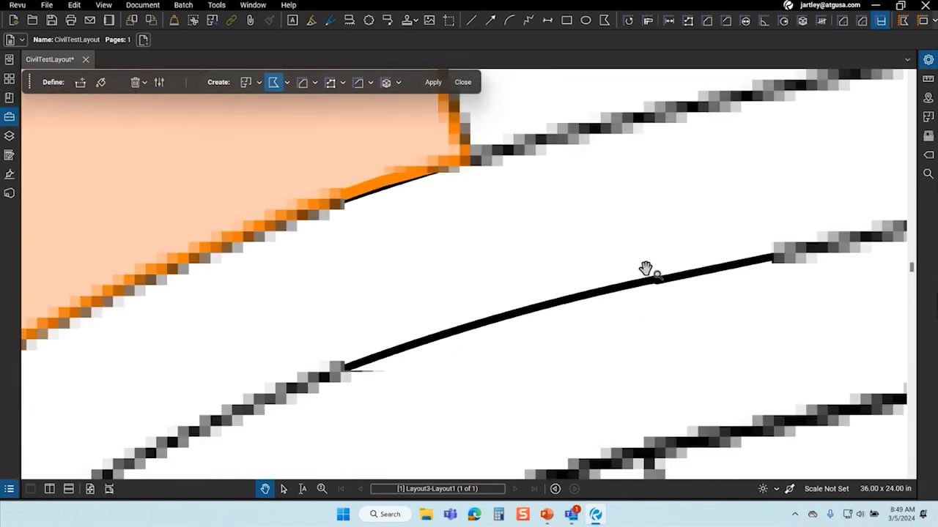
scroll(653, 293, "down", 1)
scroll(650, 282, "up", 1)
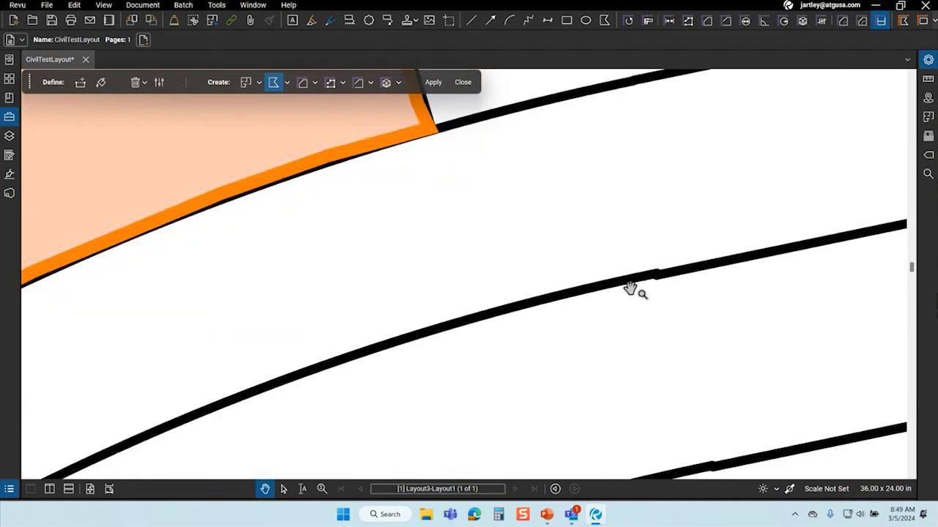
scroll(576, 225, "down", 1)
key("ctrl+s")
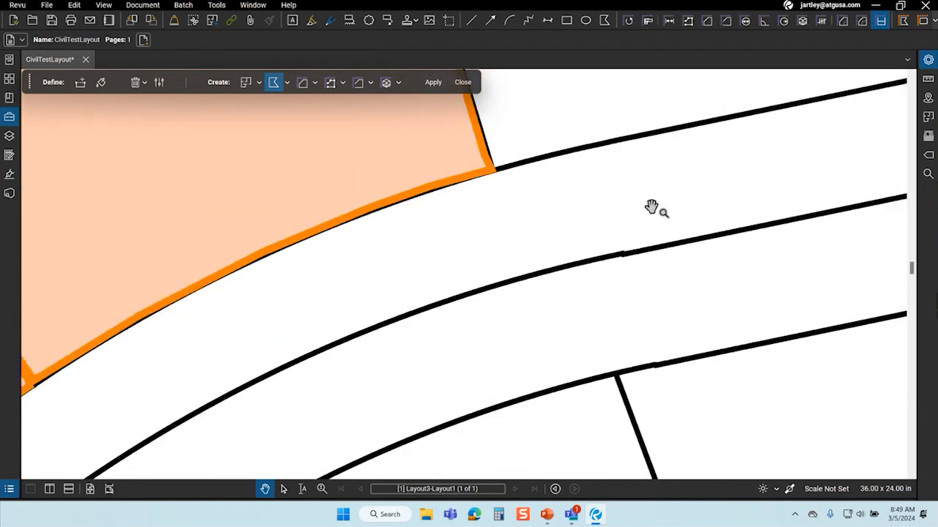
scroll(666, 293, "up", 1)
scroll(653, 318, "up", 2)
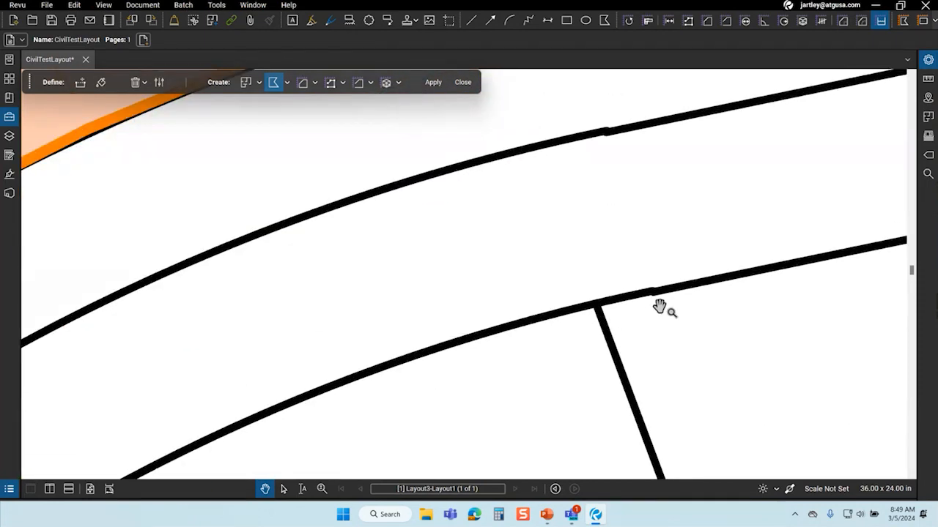
scroll(663, 322, "down", 2)
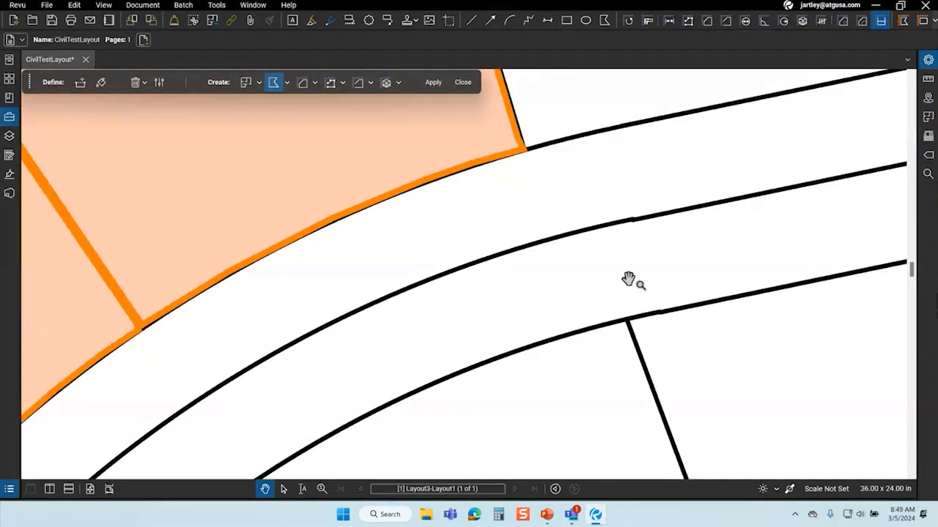
scroll(527, 137, "up", 2)
scroll(522, 130, "up", 2)
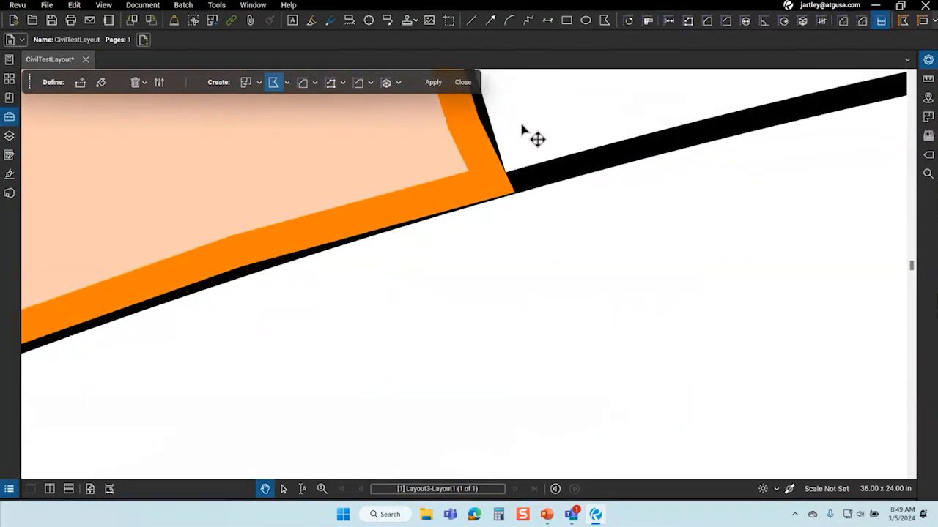
scroll(607, 276, "up", 1)
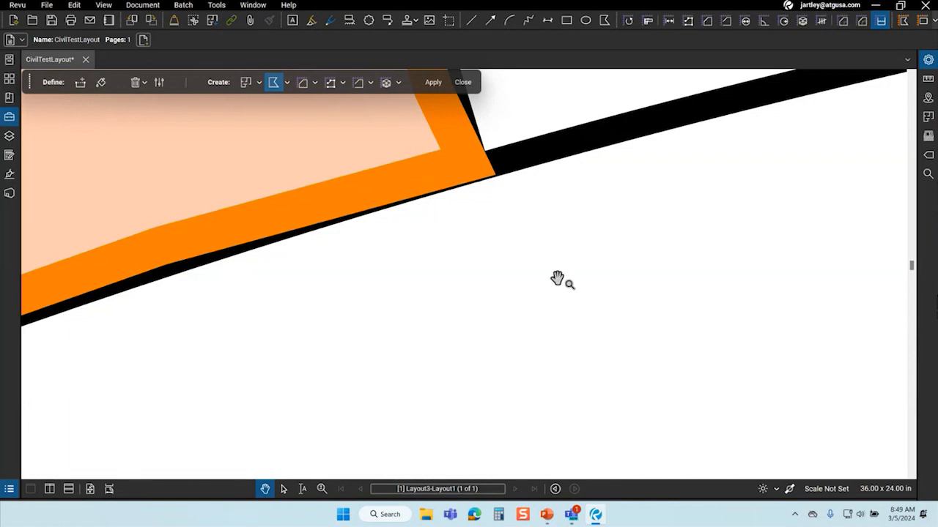
Compare the orange polygon's corner with the underlying lot and road lines, with line weights disabled and enabled.
left_click(789, 490)
left_click(790, 489)
left_click_drag(557, 182, 568, 279)
scroll(503, 310, "down", 3)
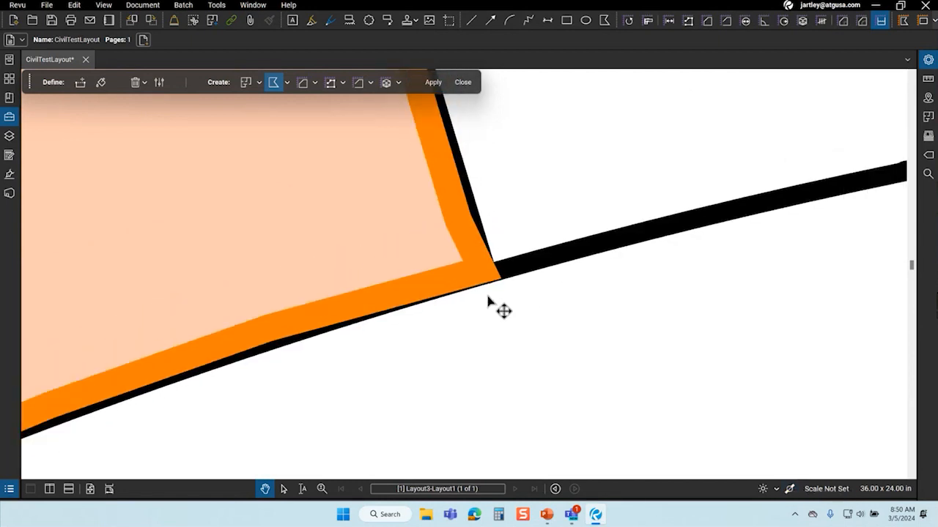
left_click(789, 490)
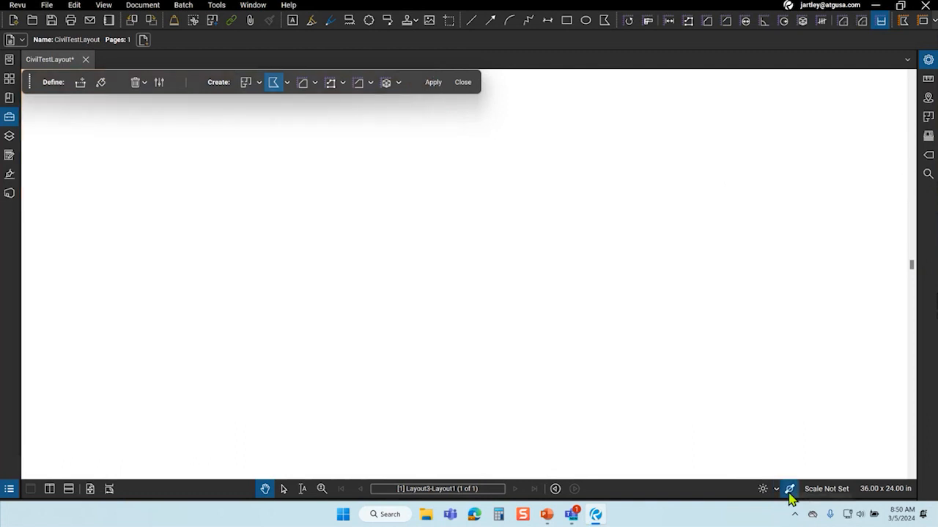
scroll(475, 249, "up", 1)
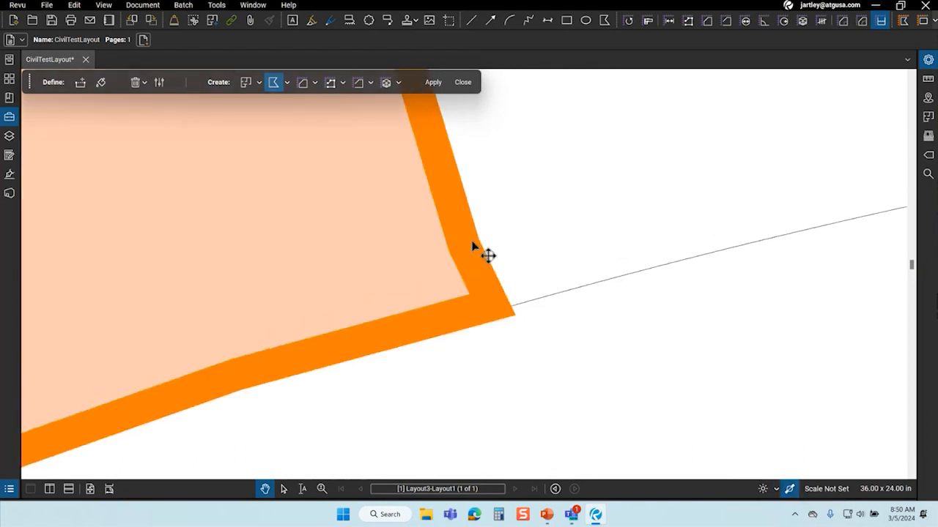
left_click(789, 491)
scroll(494, 220, "down", 2)
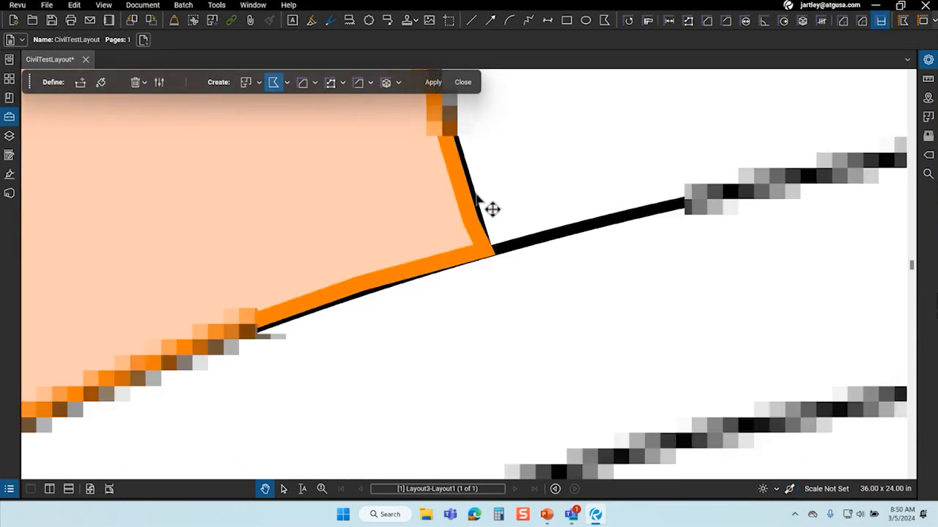
left_click(791, 491)
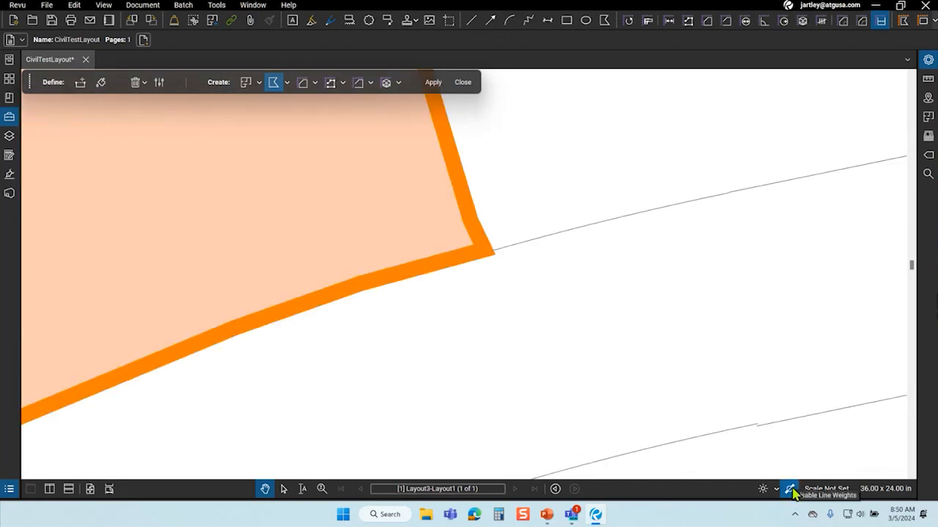
left_click(791, 491)
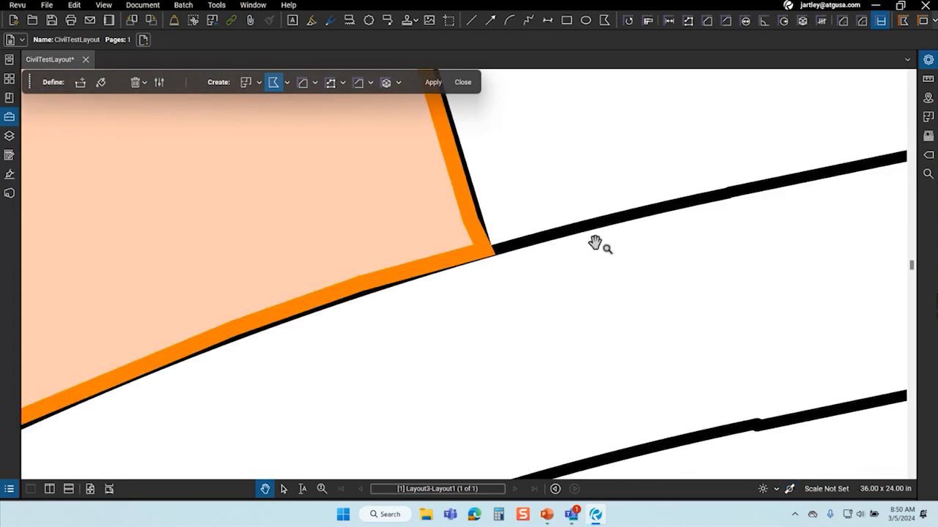
Examine the lower blue lot's rounded corner at the road, comparing its edge with line weights disabled and enabled.
scroll(454, 159, "up", 3)
scroll(318, 184, "down", 3)
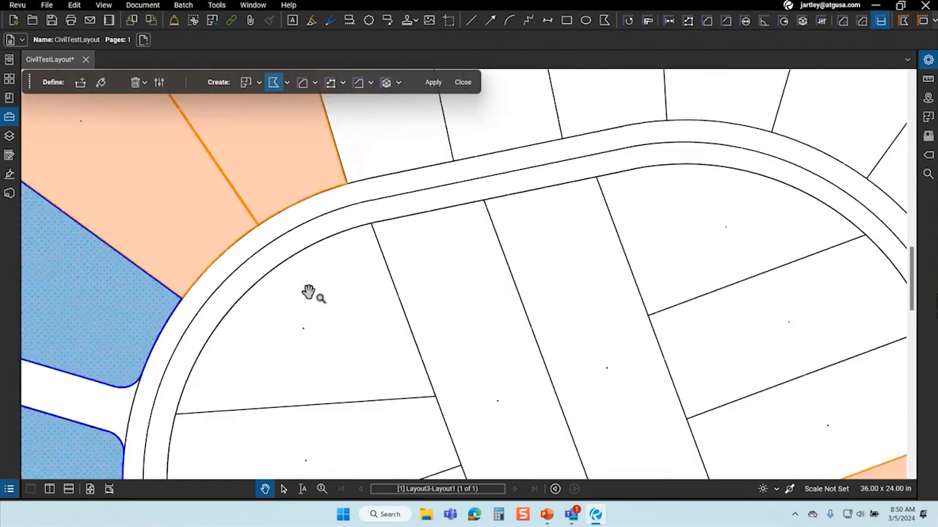
scroll(396, 203, "up", 3)
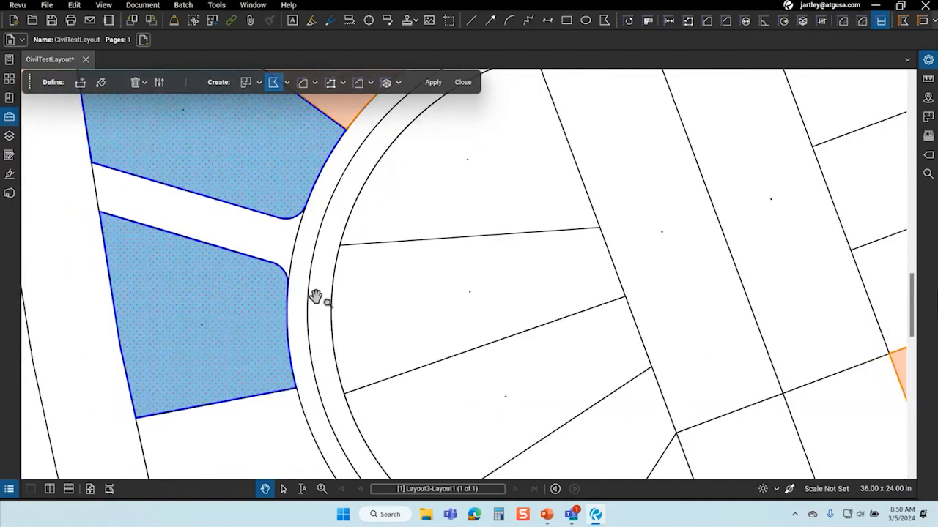
scroll(303, 268, "up", 2)
scroll(302, 268, "up", 1)
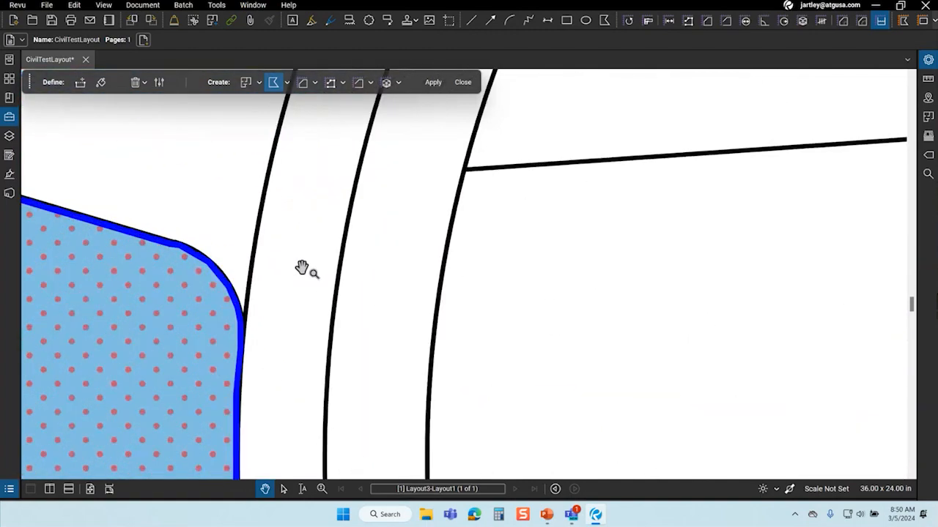
scroll(189, 264, "up", 1)
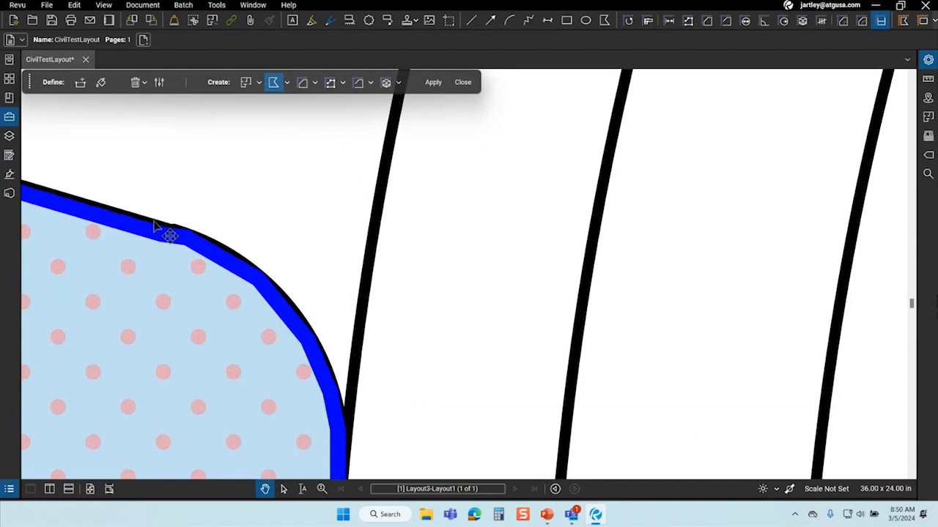
scroll(167, 233, "up", 2)
scroll(410, 238, "down", 2)
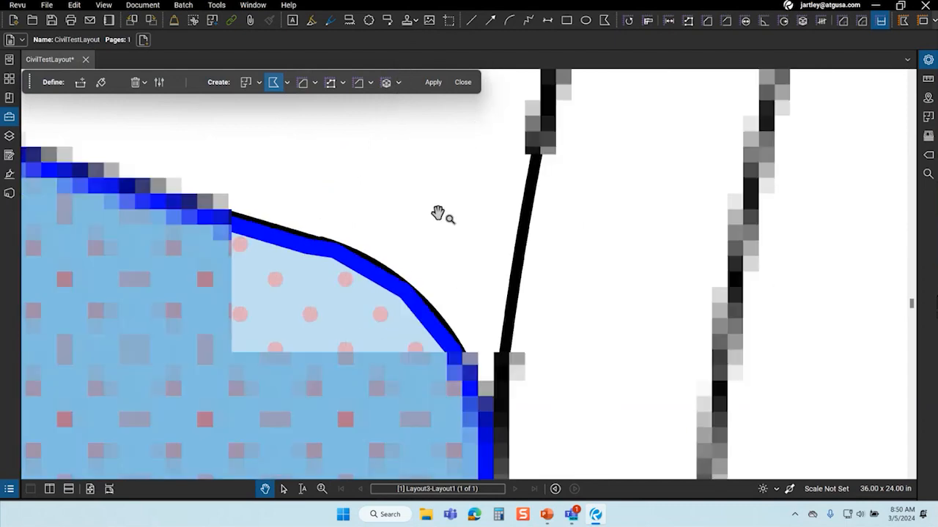
left_click(787, 492)
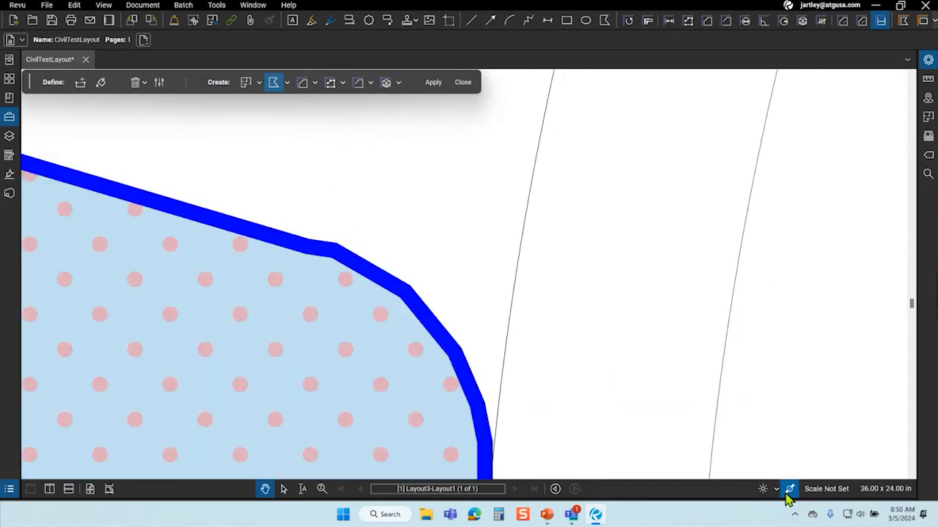
left_click(787, 493)
left_click(787, 493)
key("ctrl")
left_click(789, 490)
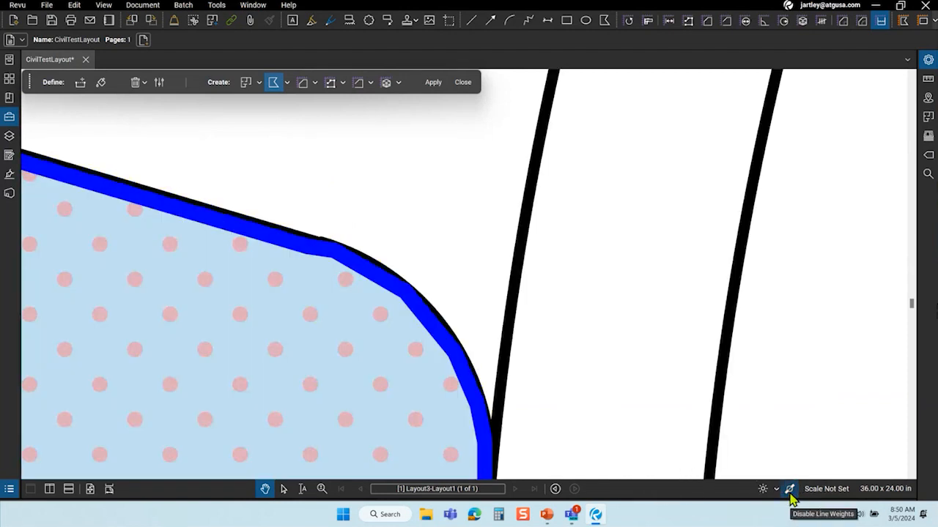
Select the orange rectangular lot inside the loop road, check its corner control points and clear the selection.
scroll(450, 175, "down", 2)
scroll(398, 224, "up", 4)
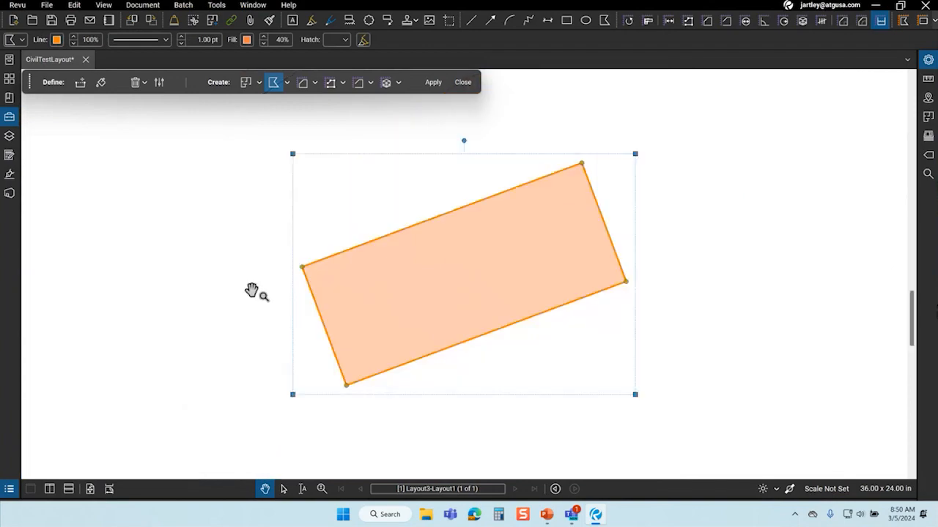
scroll(178, 211, "down", 2)
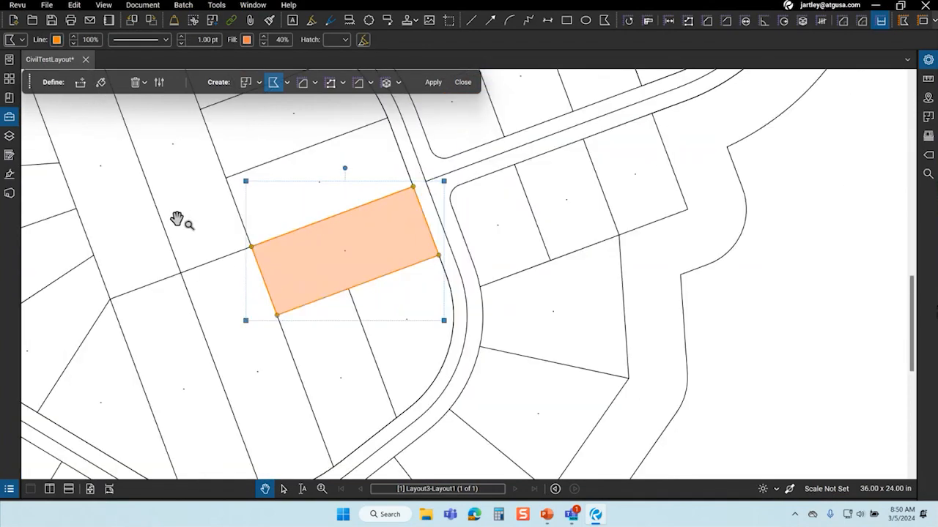
left_click(417, 354)
scroll(414, 353, "down", 5)
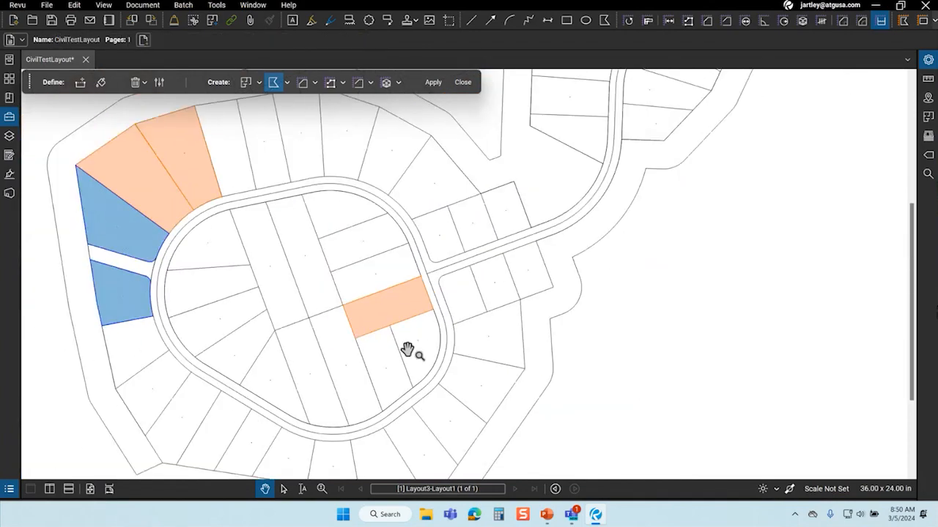
Add a control point to the lower blue lot's polygon on the first segment of its rounded road-side corner.
scroll(120, 261, "up", 6)
left_click(169, 308)
scroll(254, 229, "up", 4)
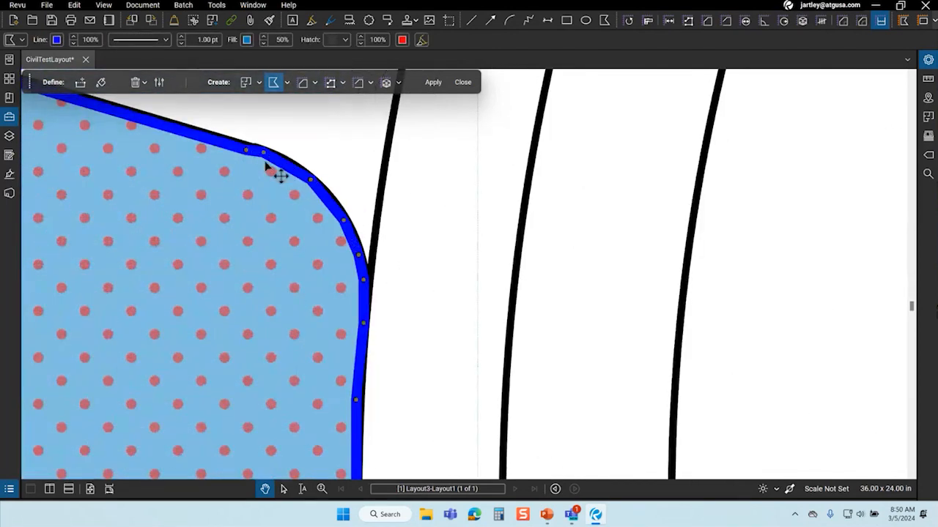
scroll(289, 174, "up", 3)
right_click(295, 176)
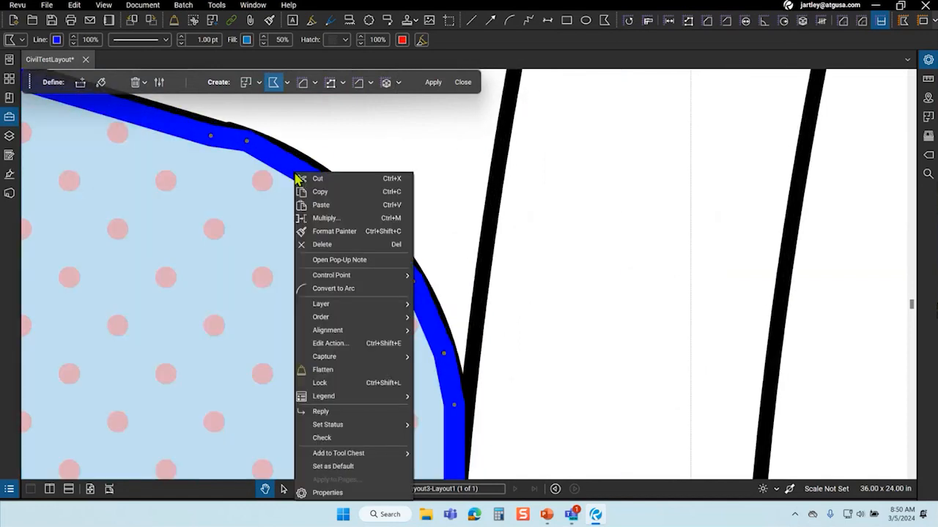
mouse_move(409, 276)
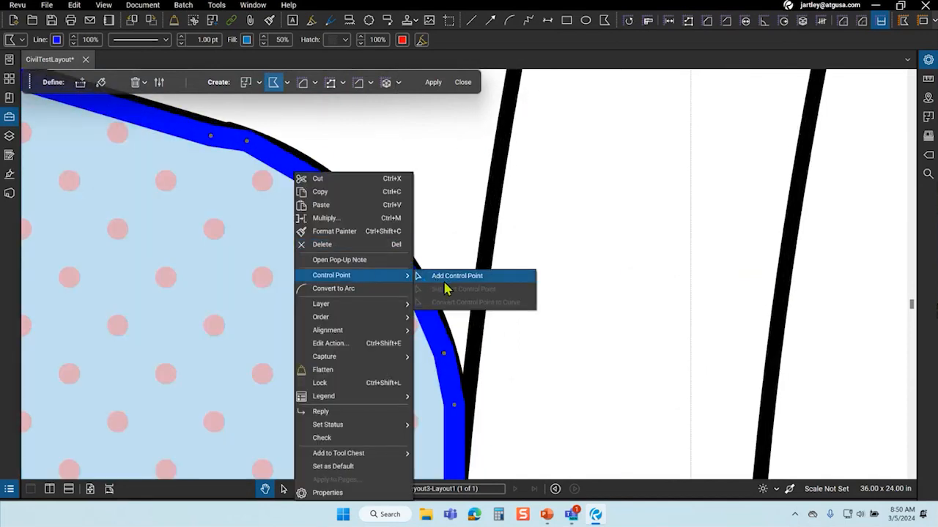
left_click(445, 283)
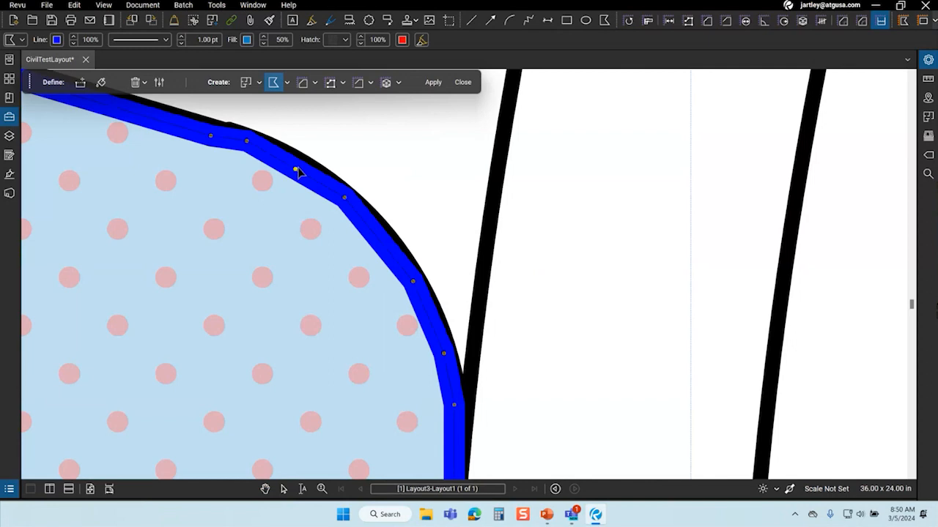
Move the new control point on the lower blue lot's rounded corner outward to the curved lot line and clear the selection.
left_click_drag(296, 169, 300, 165)
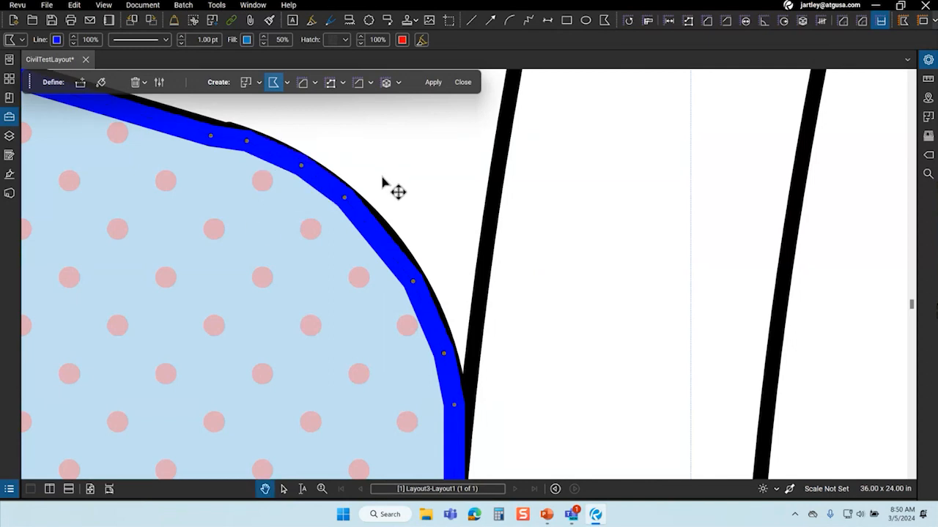
scroll(395, 271, "down", 5)
left_click(384, 292)
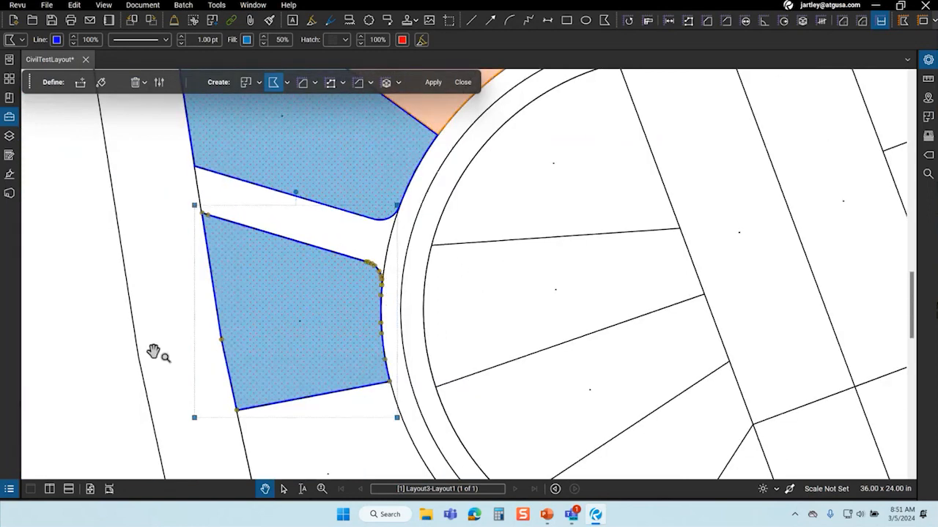
scroll(121, 345, "down", 2)
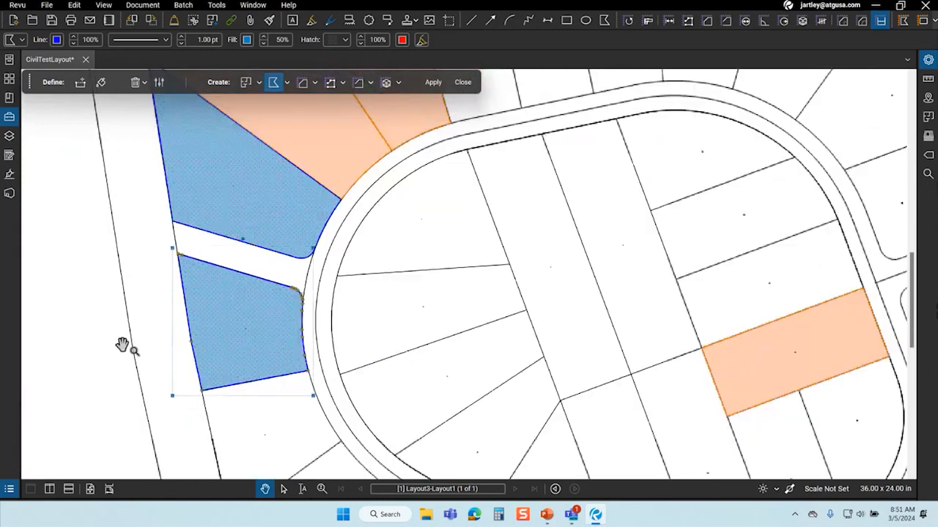
left_click(362, 316)
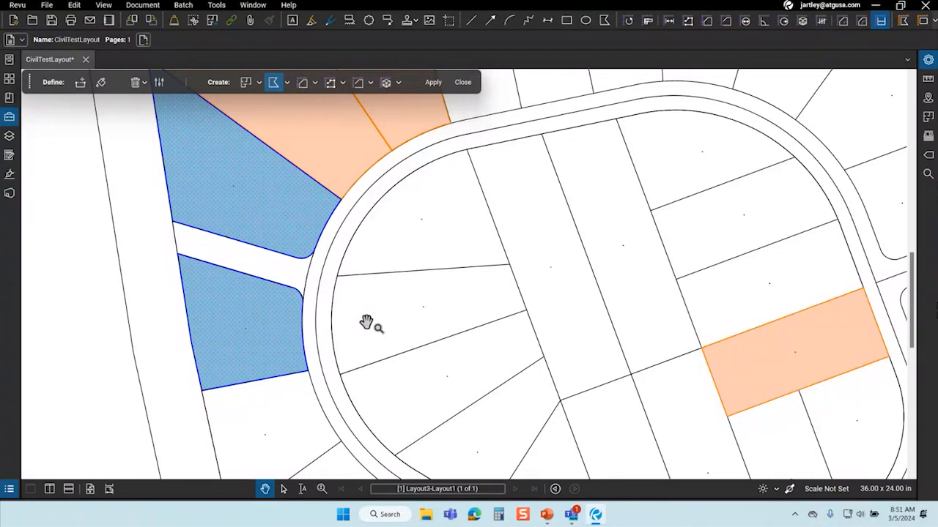
mouse_move(366, 331)
left_mouse_down()
mouse_move(353, 324)
mouse_move(306, 192)
left_mouse_up()
scroll(352, 300, "up", 5)
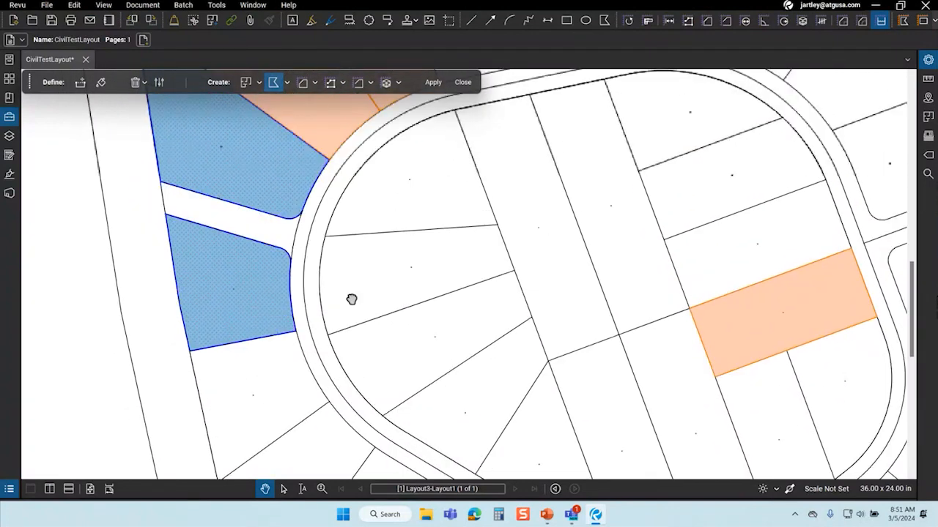
left_click_drag(360, 389, 355, 392)
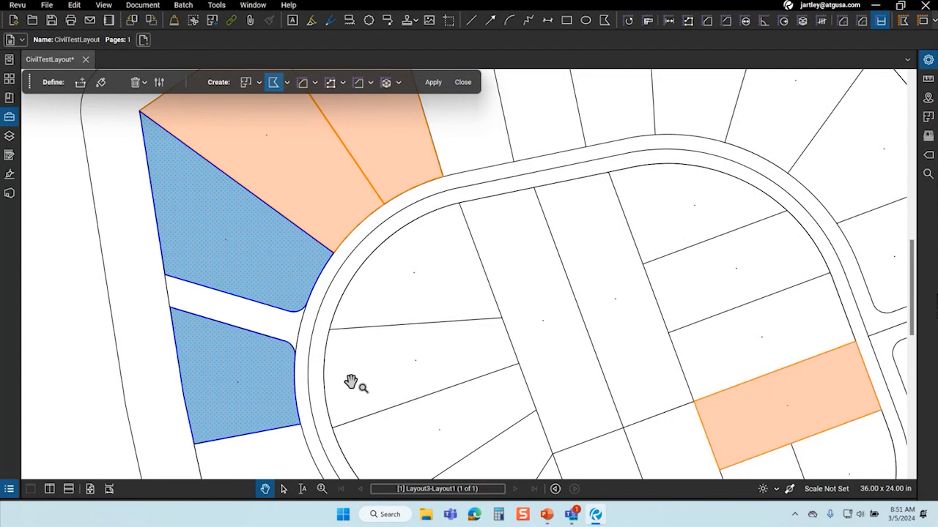
left_click_drag(352, 383, 295, 293)
mouse_move(337, 349)
left_mouse_down()
mouse_move(341, 203)
mouse_move(354, 305)
left_mouse_up()
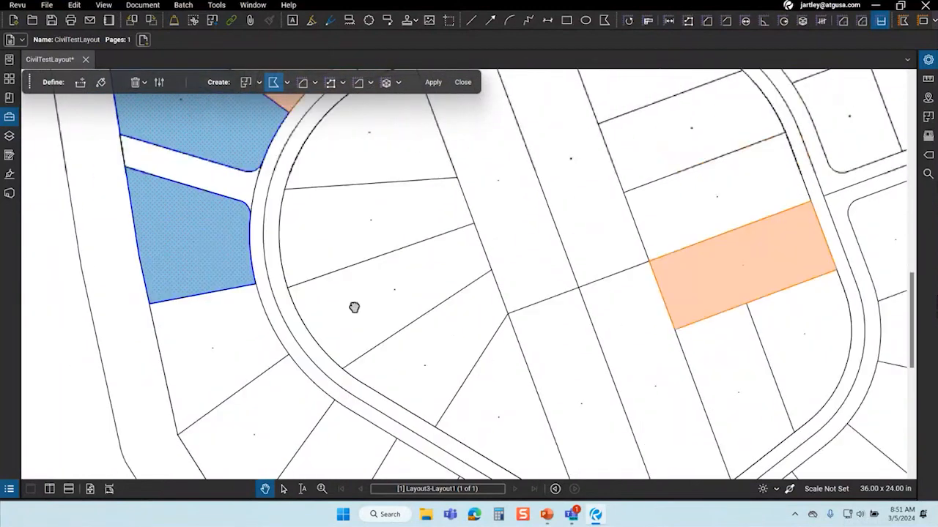
Check the lower blue lot's Length and Area columns in the Markups List, then hide the list and clear the selection.
scroll(184, 210, "up", 2)
left_click(190, 224)
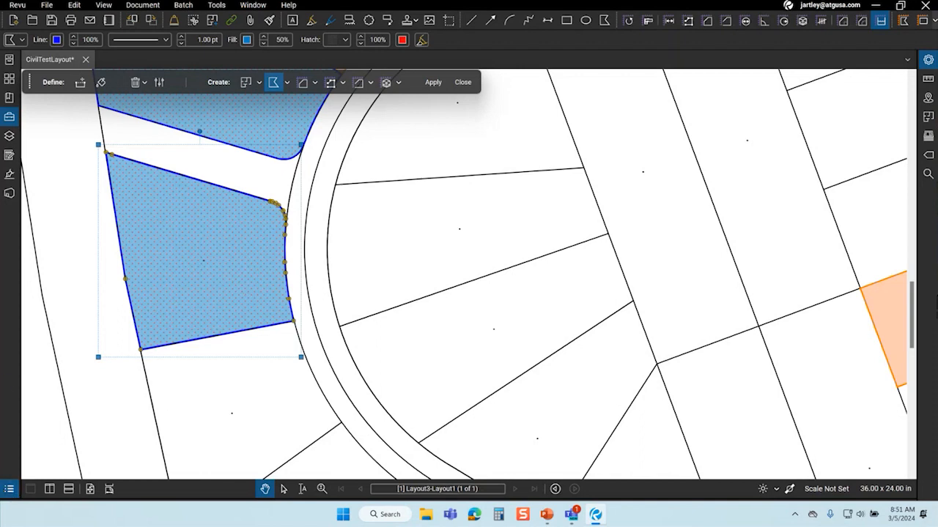
left_click(8, 489)
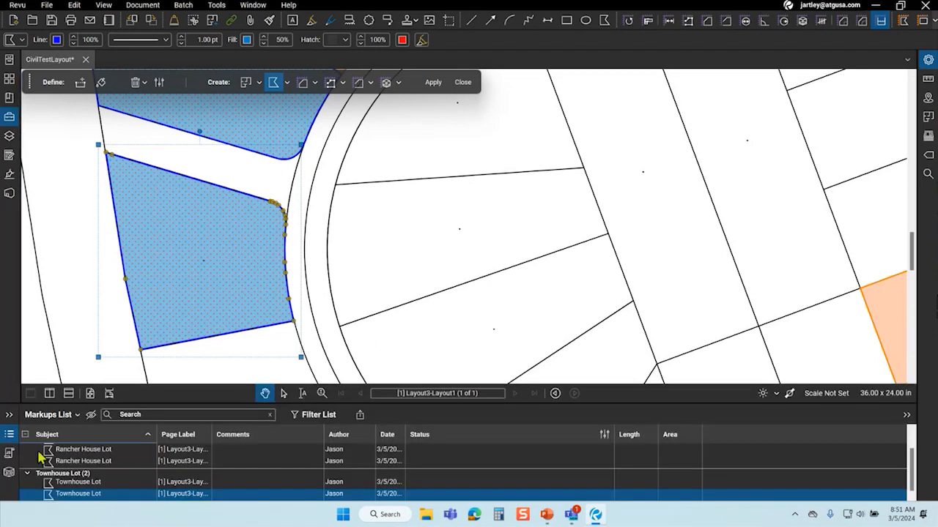
left_click_drag(365, 400, 371, 294)
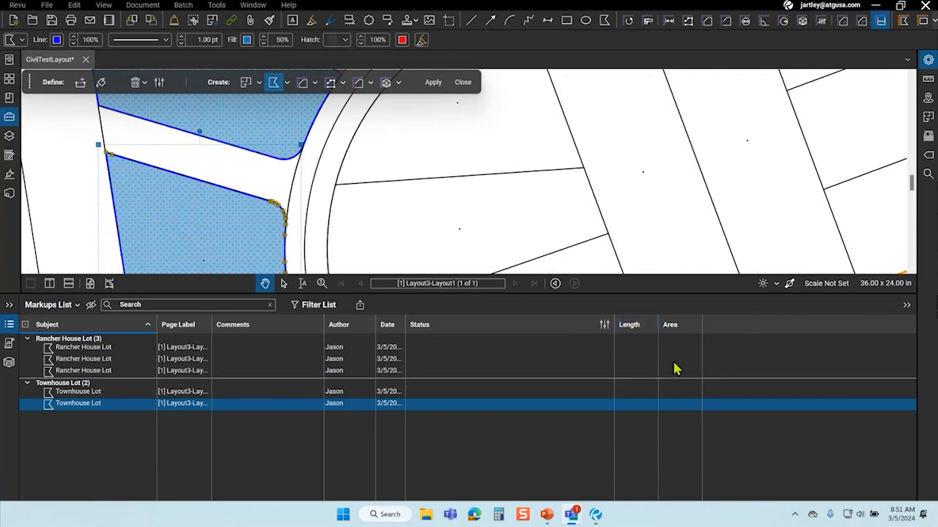
left_click(9, 323)
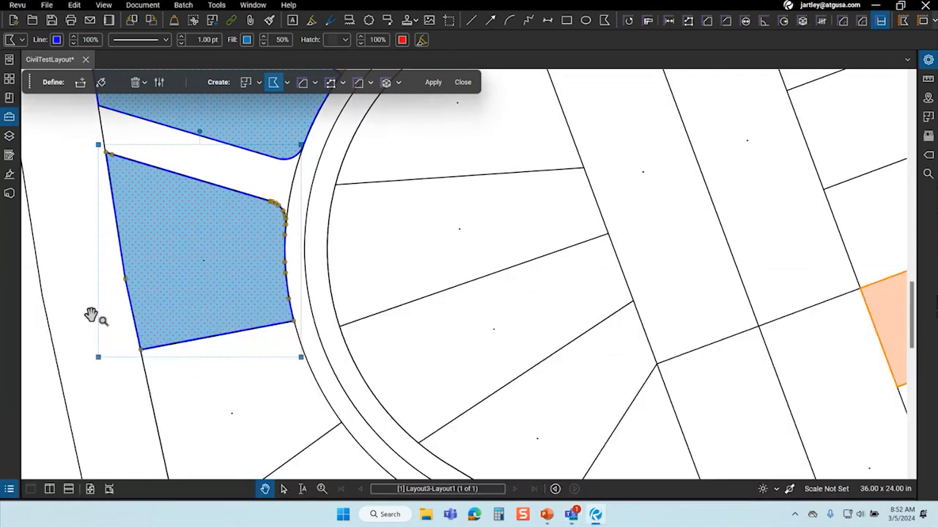
left_click(323, 248)
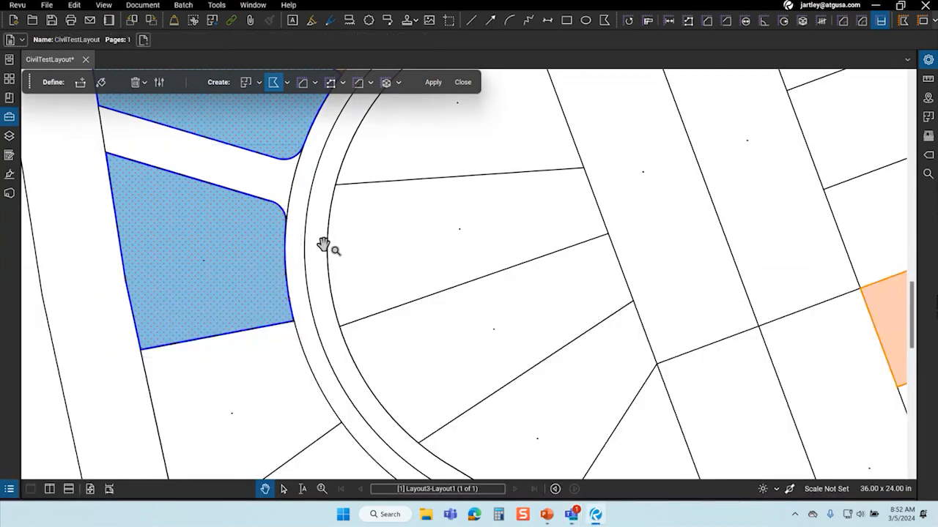
Review the Area Measurement presets available for Dynamic Fill output.
left_click(315, 83)
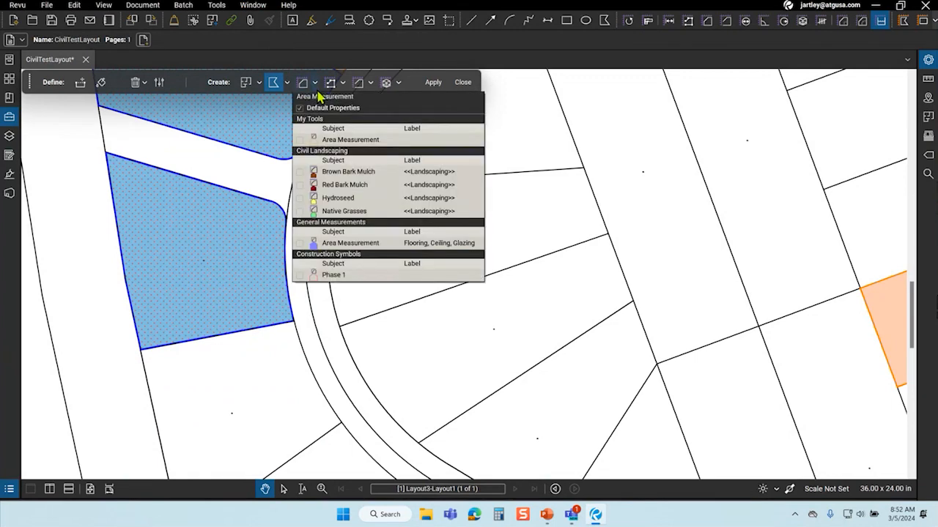
left_click(316, 86)
left_click_drag(399, 261, 402, 169)
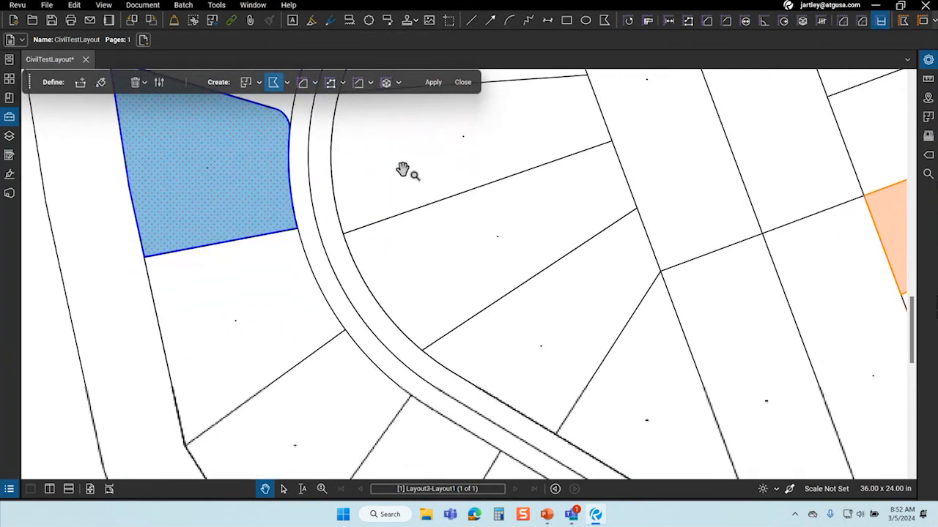
left_click(315, 85)
left_click(514, 133)
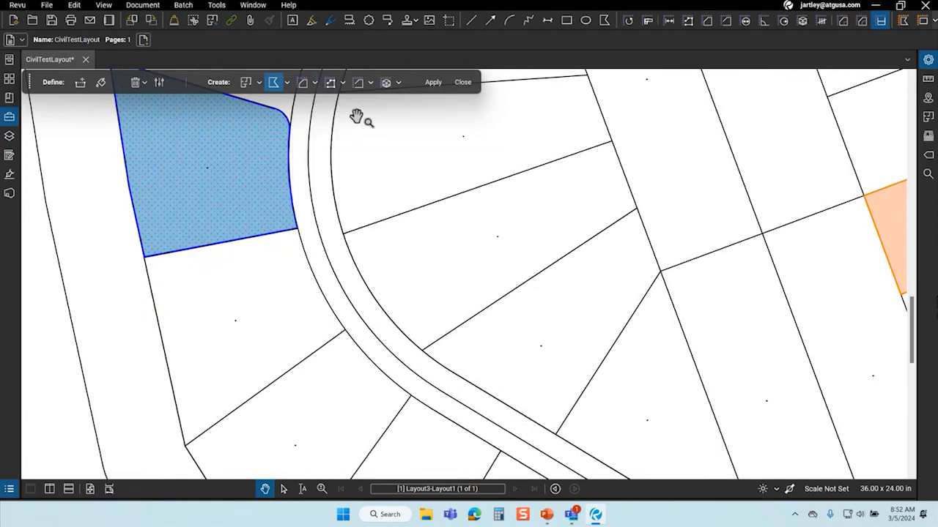
Enable several Dynamic Fill outputs together, including space, polygon markup, area measurement and perimeter measurement.
left_click(303, 86)
left_click(273, 83)
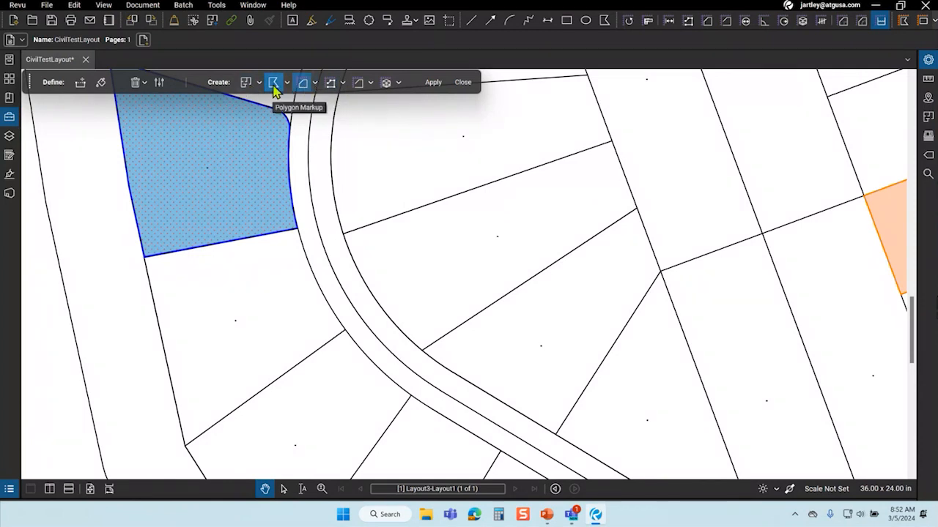
left_click(331, 84)
left_click(358, 83)
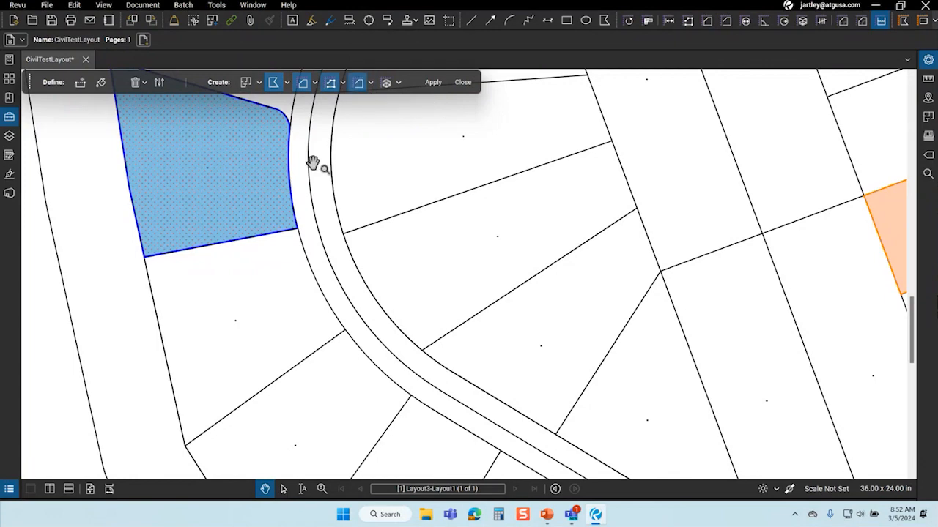
left_click(242, 83)
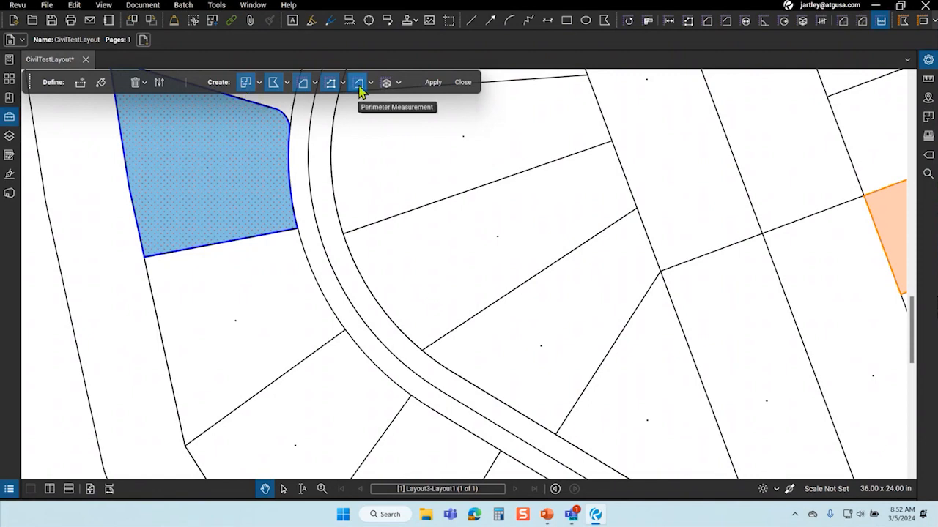
Limit the Dynamic Fill output to an area measurement using the Native Grasses preset.
left_click(304, 85)
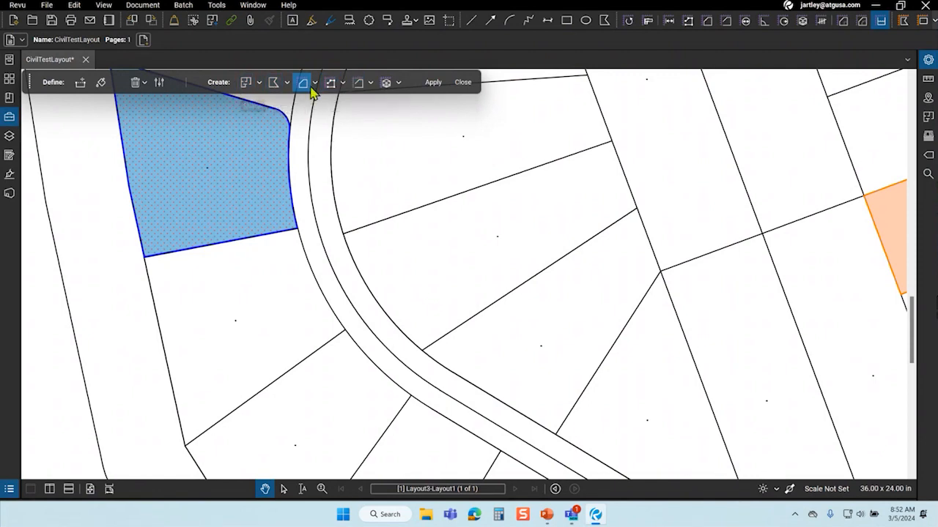
left_click(315, 84)
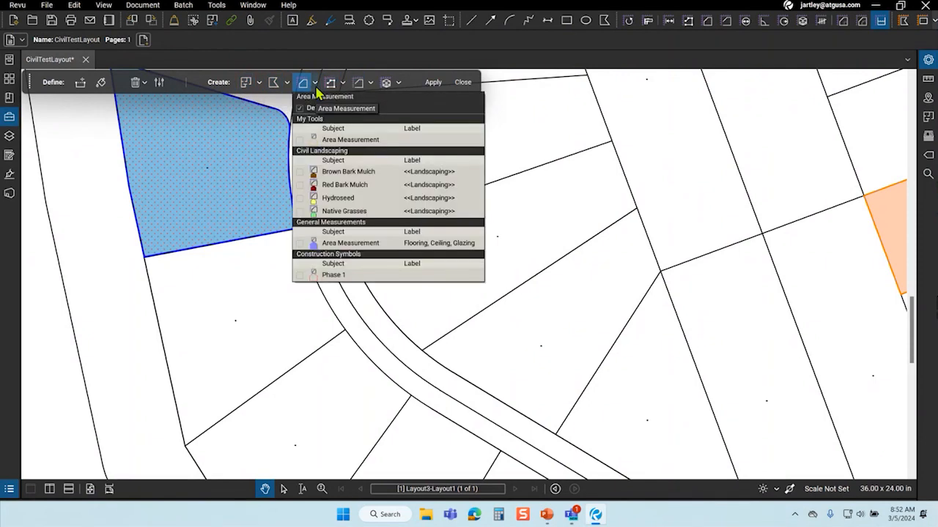
left_click(347, 213)
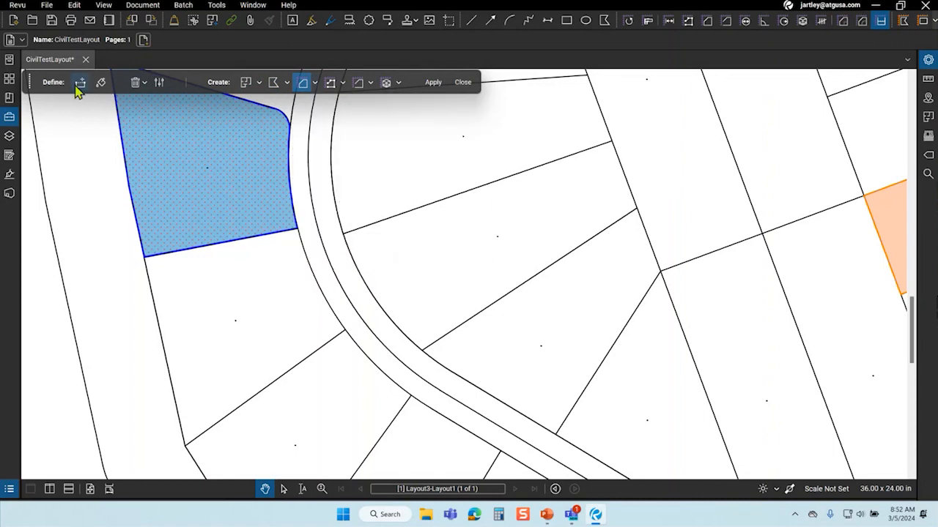
Fill the lot directly below the lower blue lot and apply it as an area measurement at 1" = 20' scale on the current page.
left_click(103, 84)
left_click(235, 309)
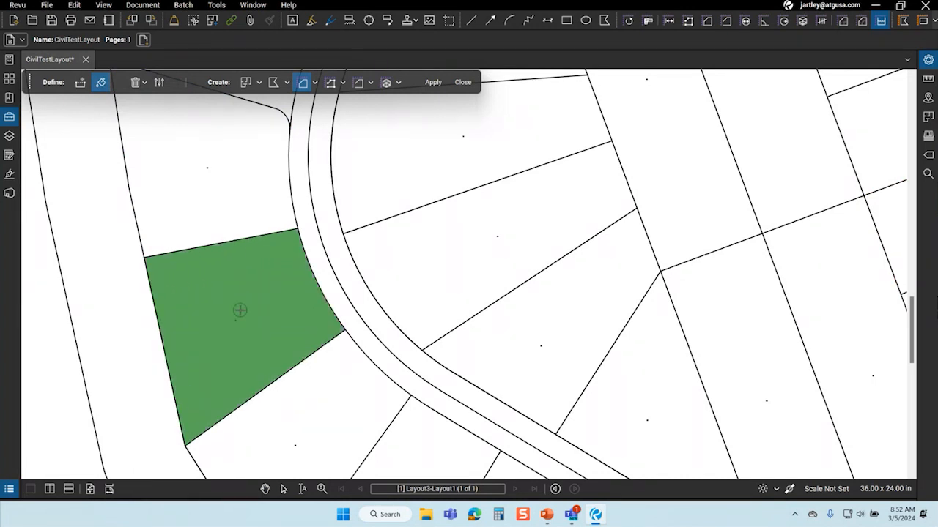
left_click(433, 83)
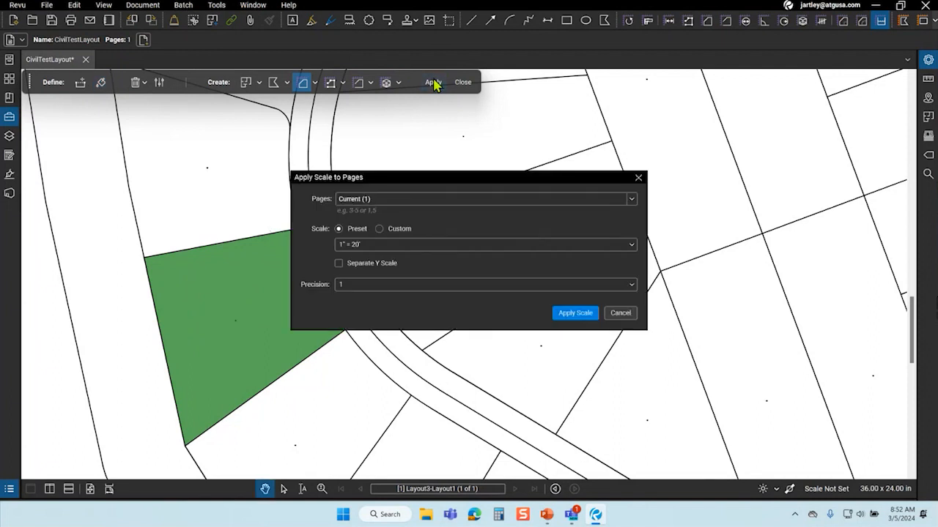
left_click(573, 313)
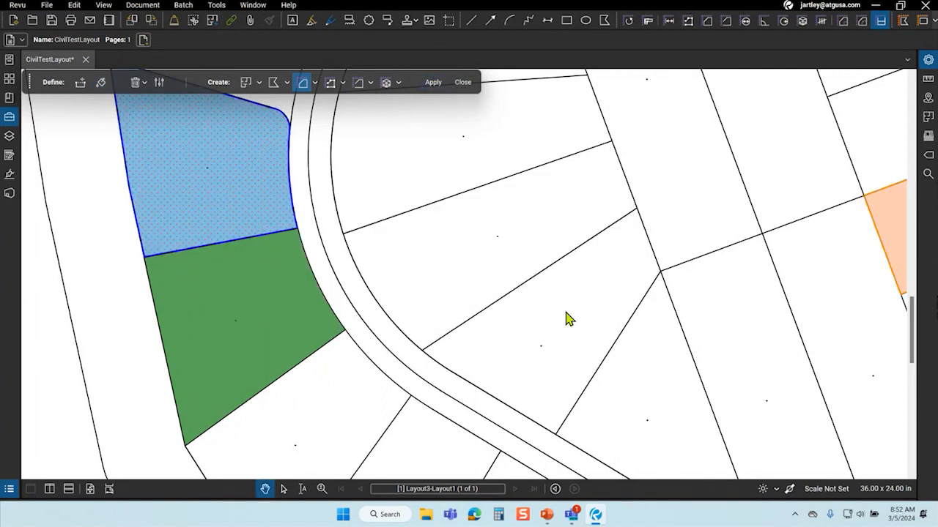
Move the green lot's area caption inward from the road edge, nearer the middle of the lot.
left_click(410, 280)
left_click(289, 294)
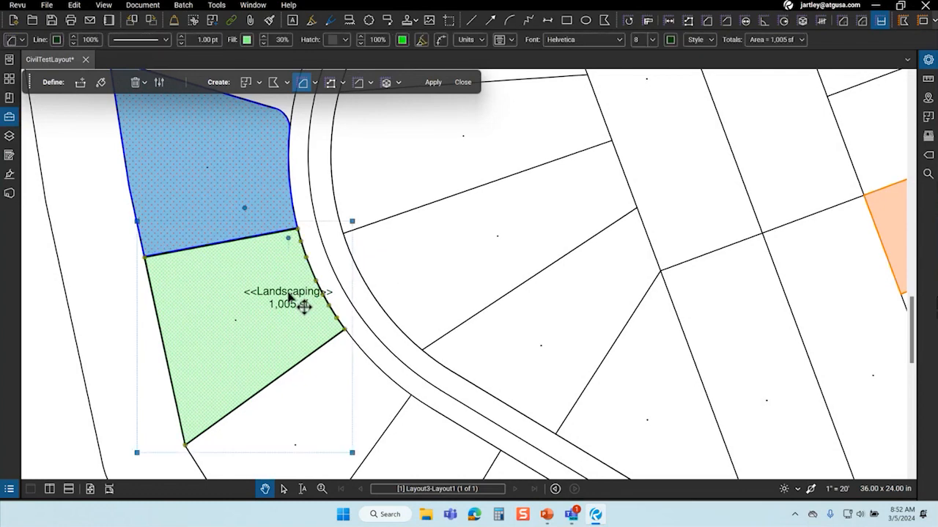
left_click_drag(304, 306, 263, 310)
left_click(454, 269)
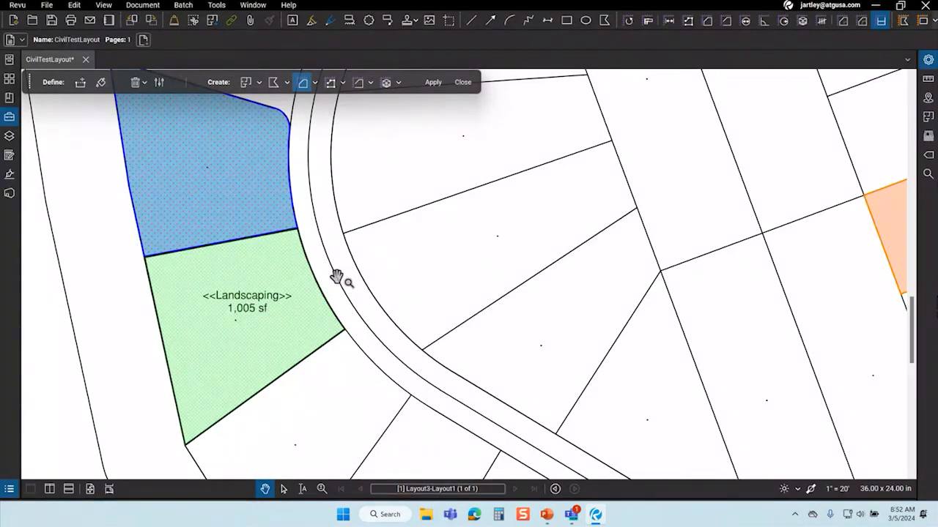
Change the green lot's area measurement label to Duplex and clear the selection.
scroll(231, 242, "down", 2)
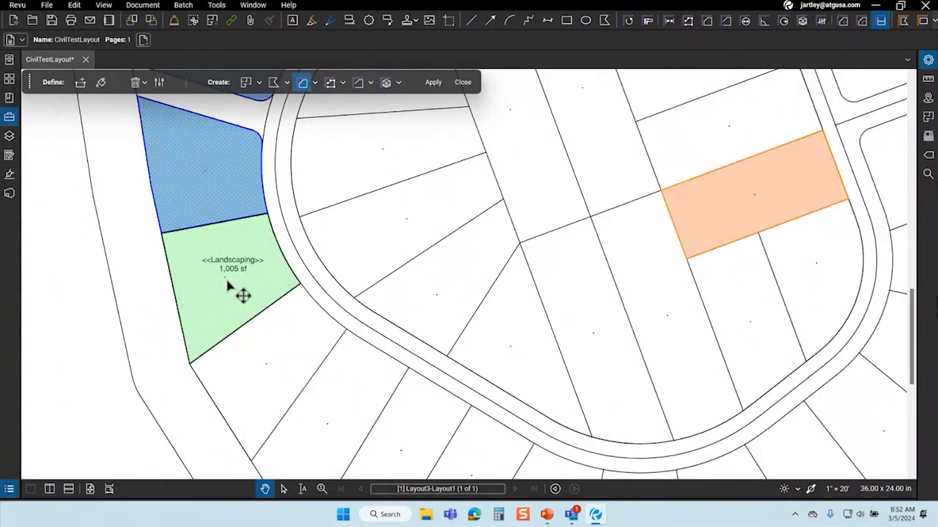
scroll(249, 329, "up", 3)
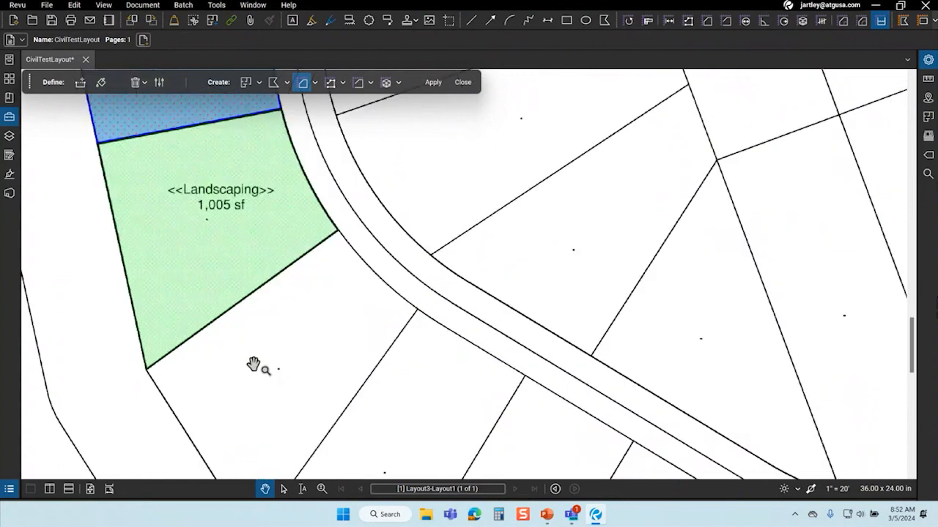
left_click(255, 213)
left_click(929, 61)
left_click(761, 119)
left_click_drag(778, 120, 699, 122)
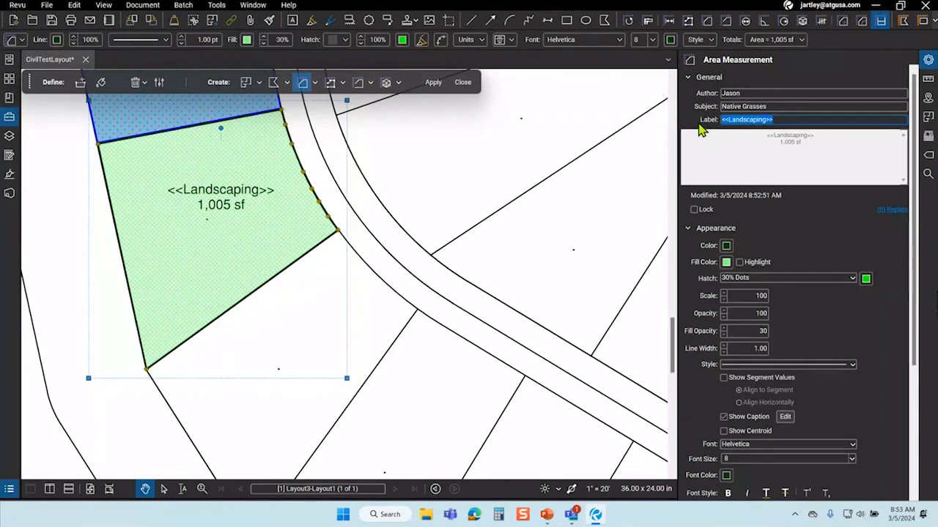
type("Duplex")
key("Return")
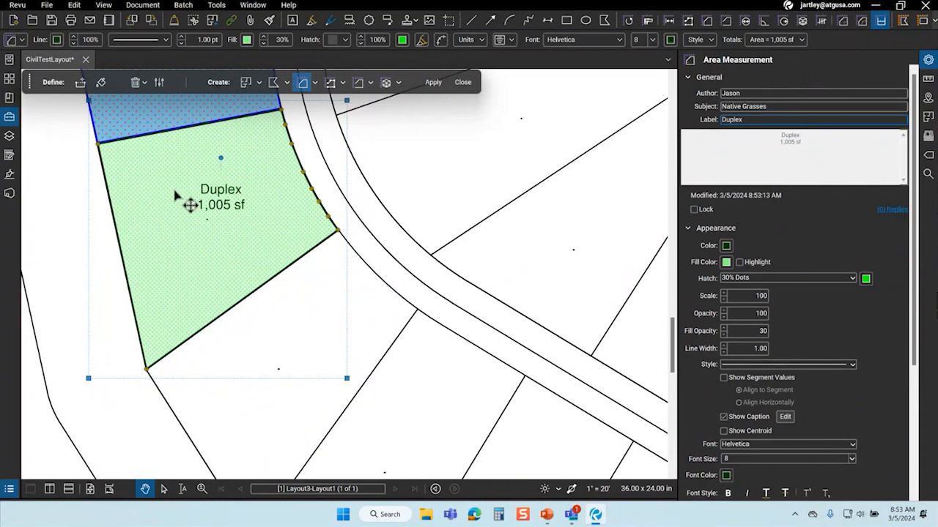
left_click(399, 280)
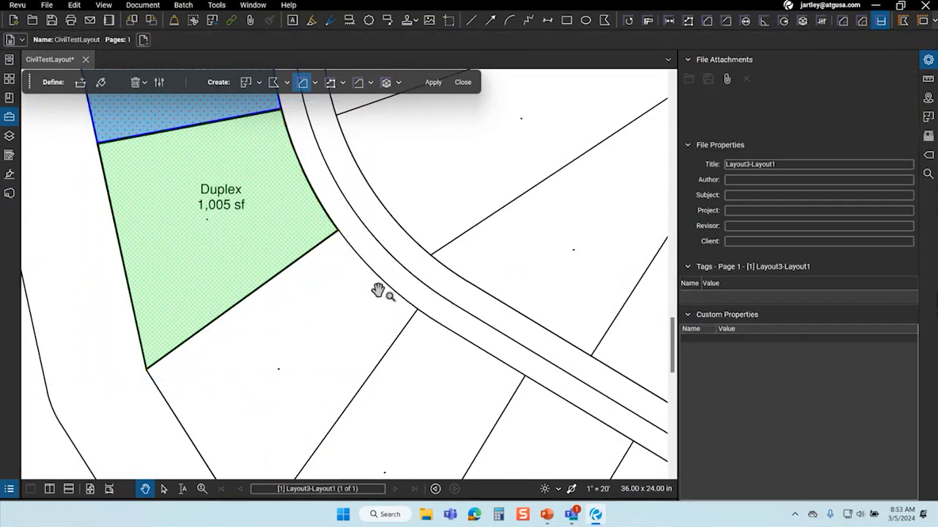
Inspect the Duplex lot's caption and its area measurement properties.
scroll(308, 293, "down", 2)
scroll(247, 257, "up", 3)
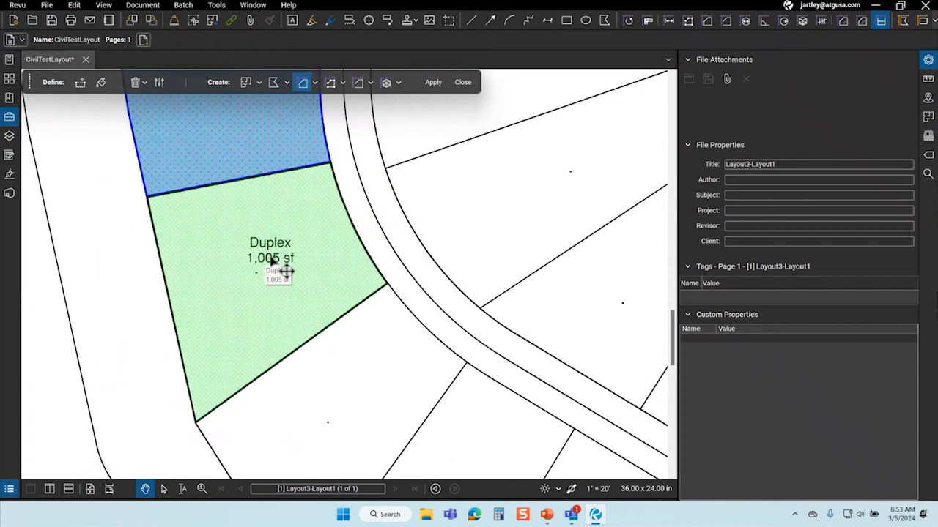
scroll(268, 253, "up", 1)
scroll(241, 257, "down", 2)
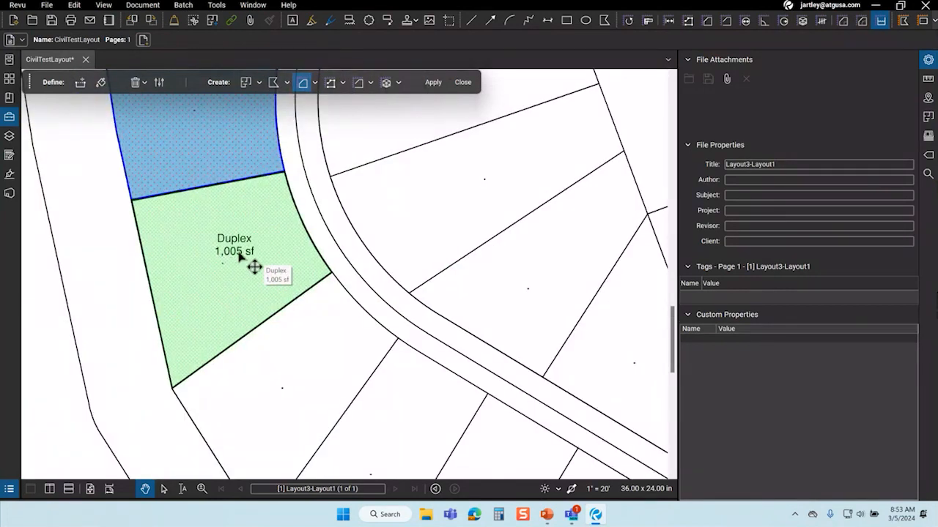
left_click(240, 254)
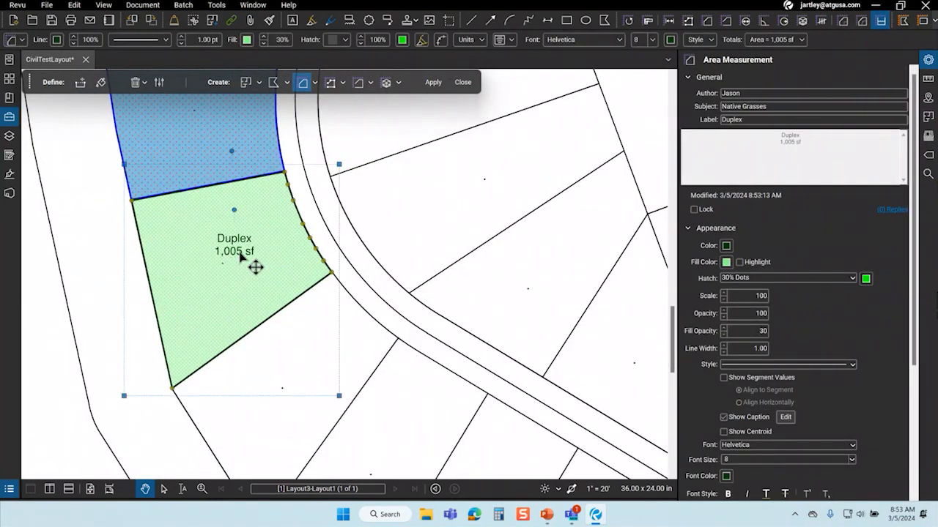
left_click(451, 233)
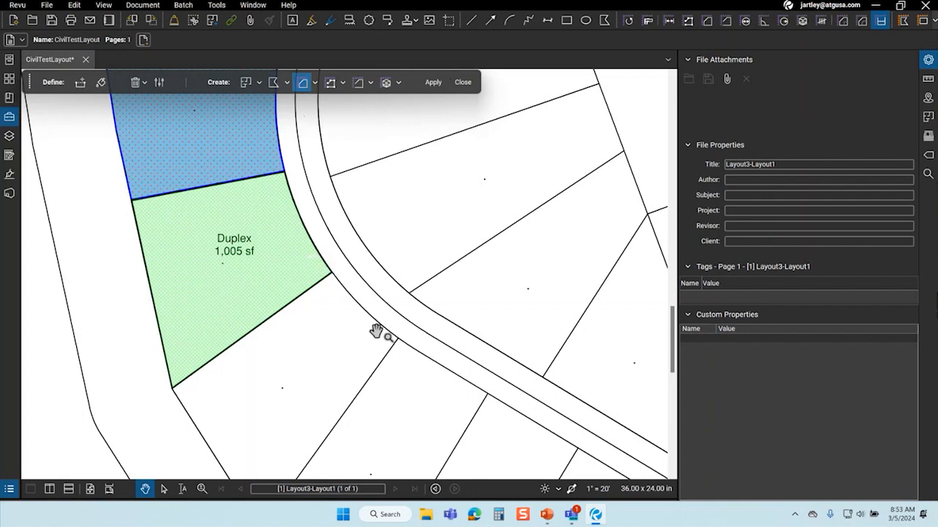
Inspect the polygon properties of the orange lot adjoining the upper blue lot and clear the selection.
scroll(375, 331, "down", 5)
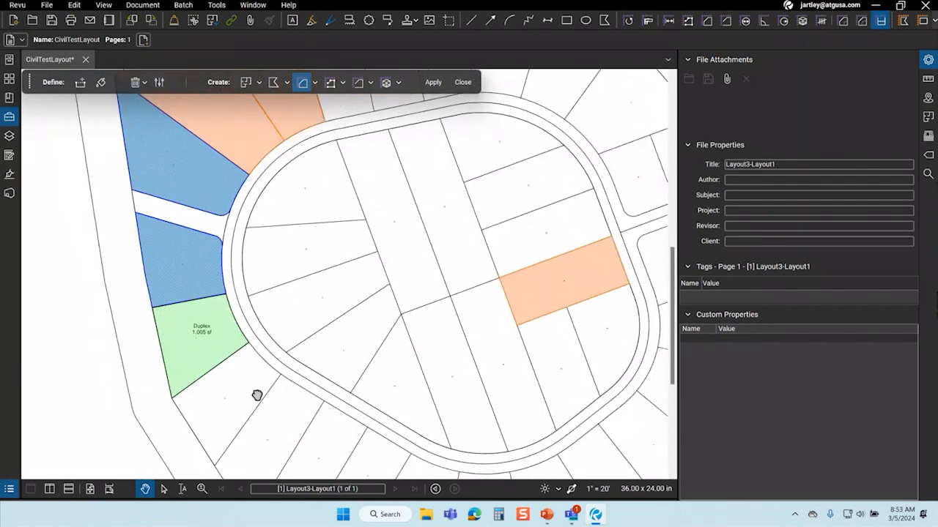
scroll(247, 206, "up", 5)
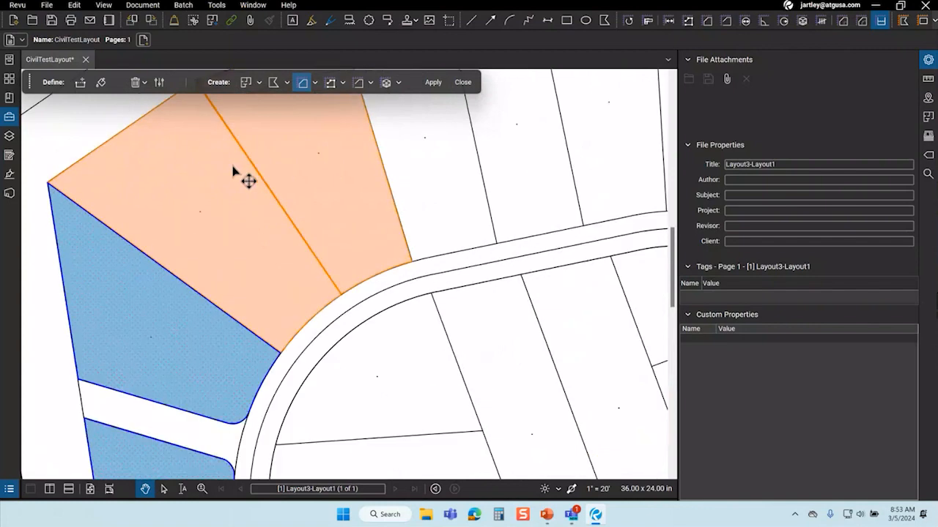
left_click(233, 256)
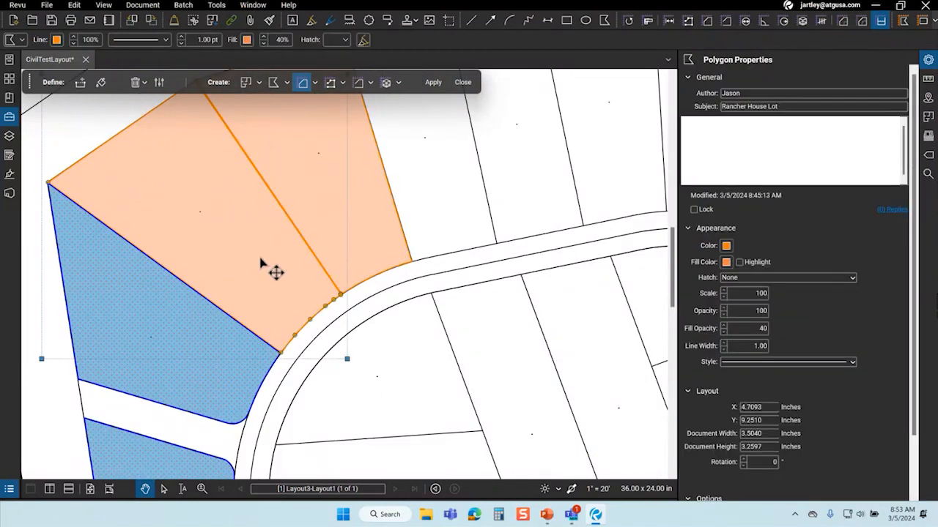
left_click(469, 194)
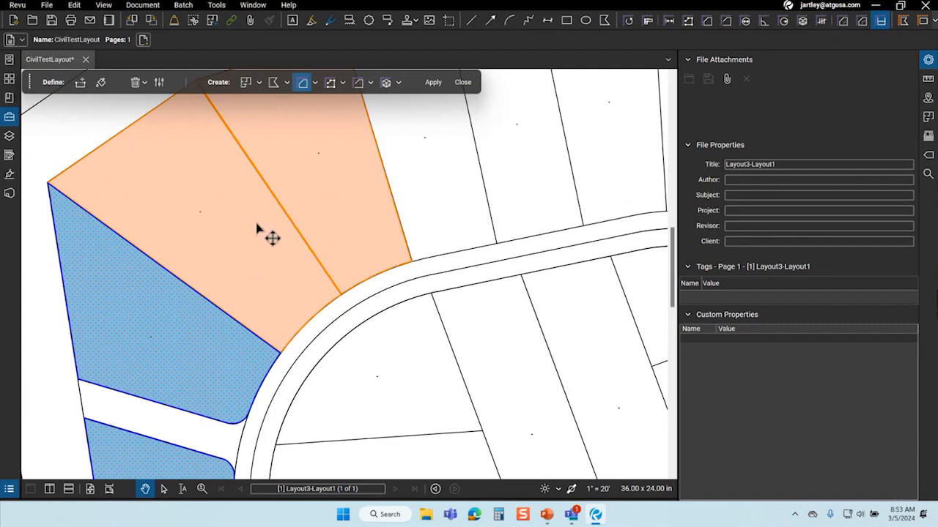
Remove the area value from the Duplex lot's caption, keeping only the label, and deselect the lot.
scroll(225, 192, "down", 3)
left_click_drag(301, 415, 355, 254)
scroll(285, 280, "up", 3)
left_click(263, 277)
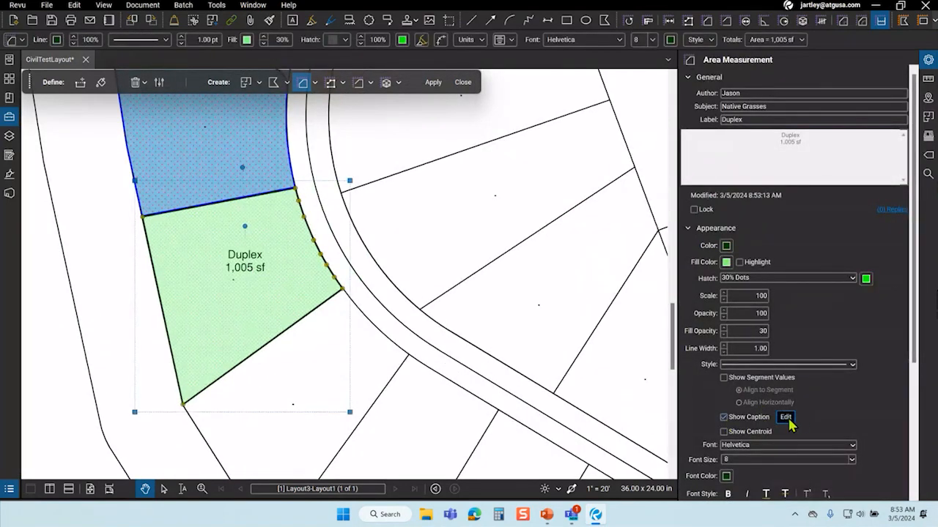
left_click(788, 417)
left_click(806, 415)
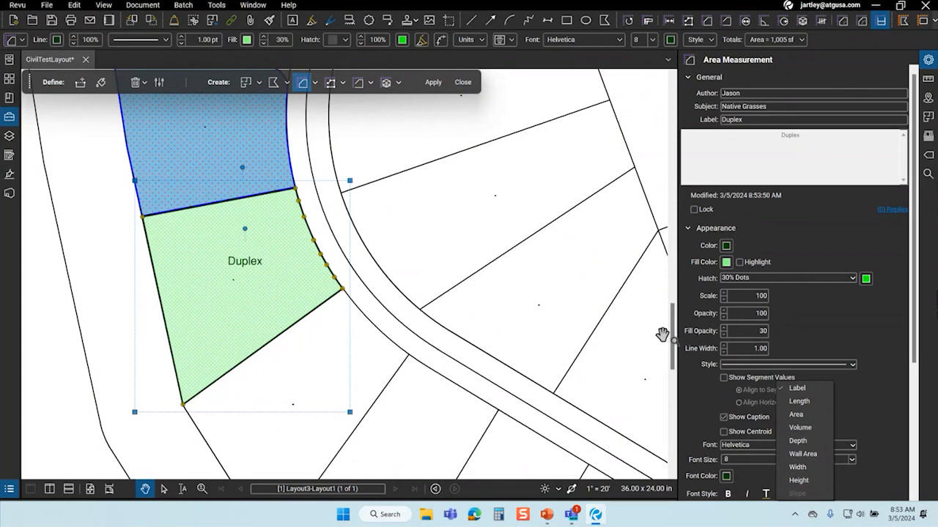
left_click(450, 247)
Examine the Duplex lot, the blue lots and the curved road and path strips that border them.
scroll(341, 357, "down", 2)
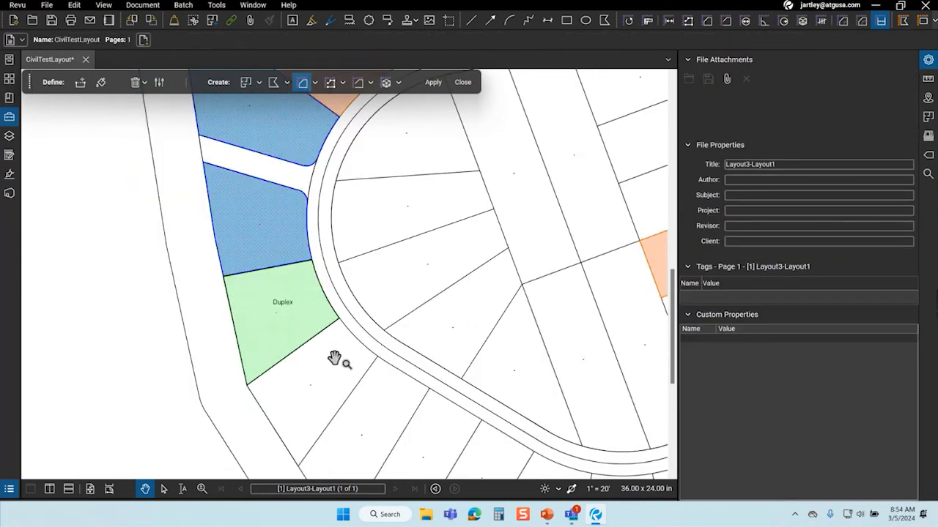
scroll(230, 153, "up", 2)
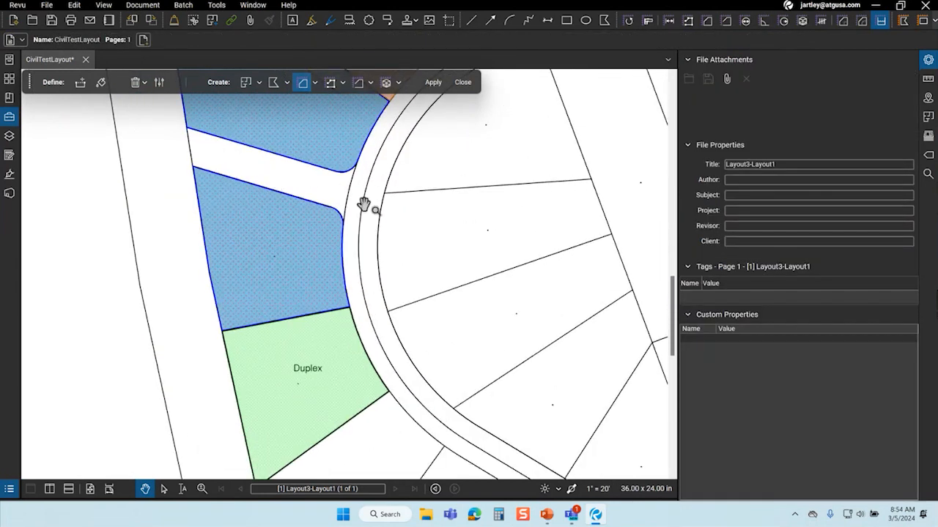
mouse_move(271, 168)
left_mouse_down()
mouse_move(271, 249)
mouse_move(224, 98)
left_mouse_up()
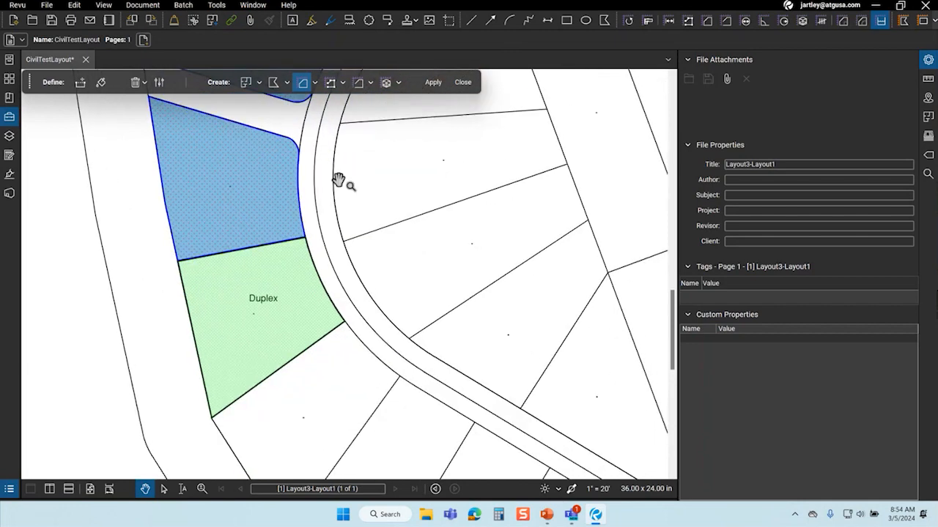
left_click_drag(337, 183, 342, 335)
scroll(335, 339, "down", 1)
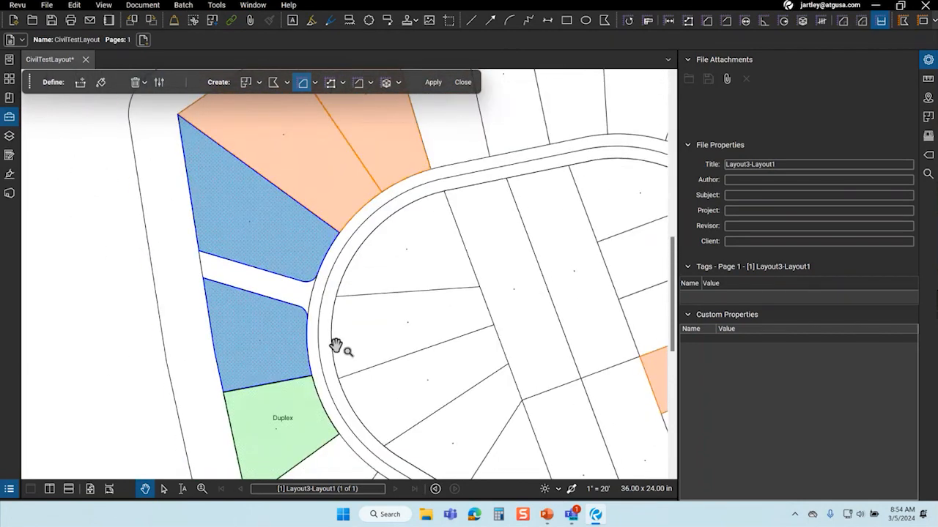
left_click_drag(335, 346, 256, 234)
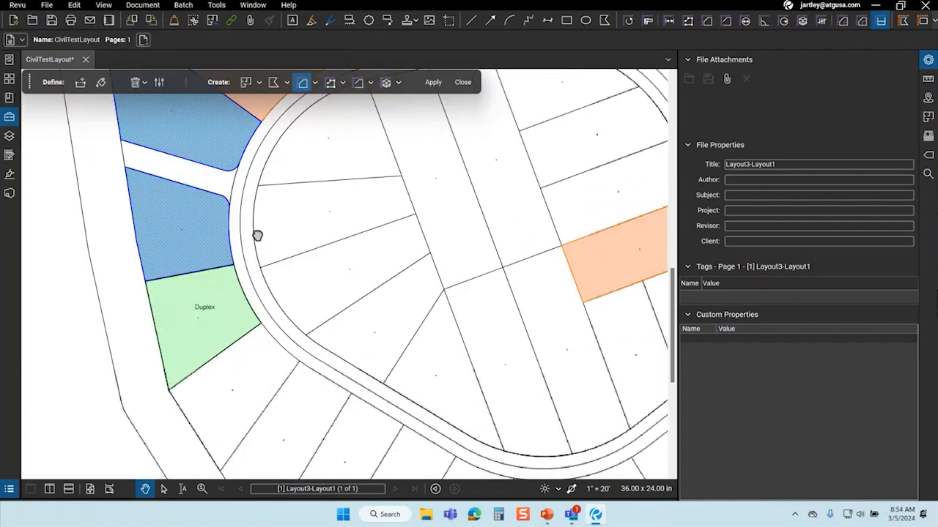
scroll(226, 209, "up", 3)
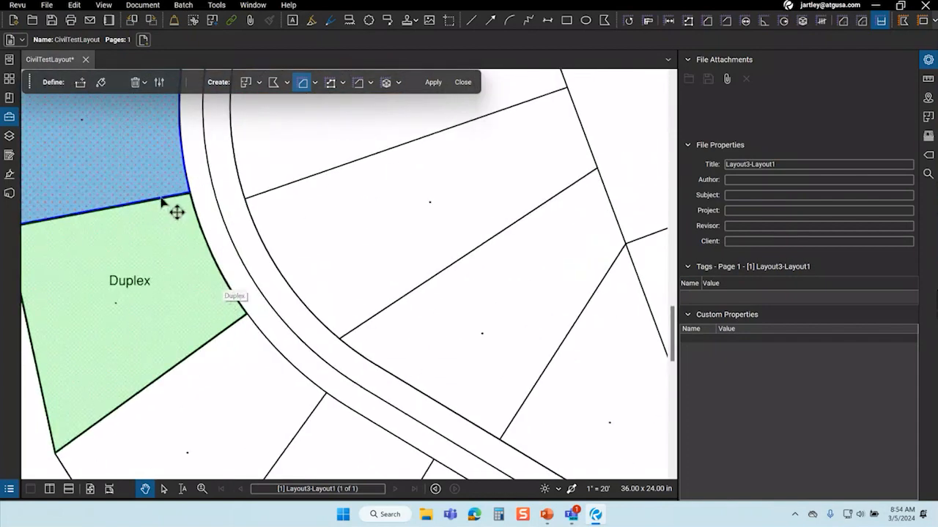
scroll(176, 213, "up", 2)
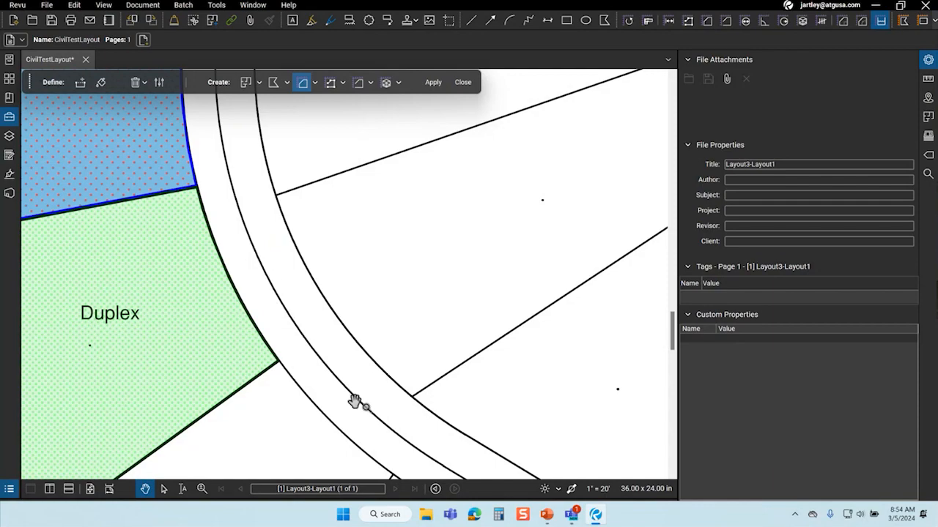
scroll(345, 409, "down", 2)
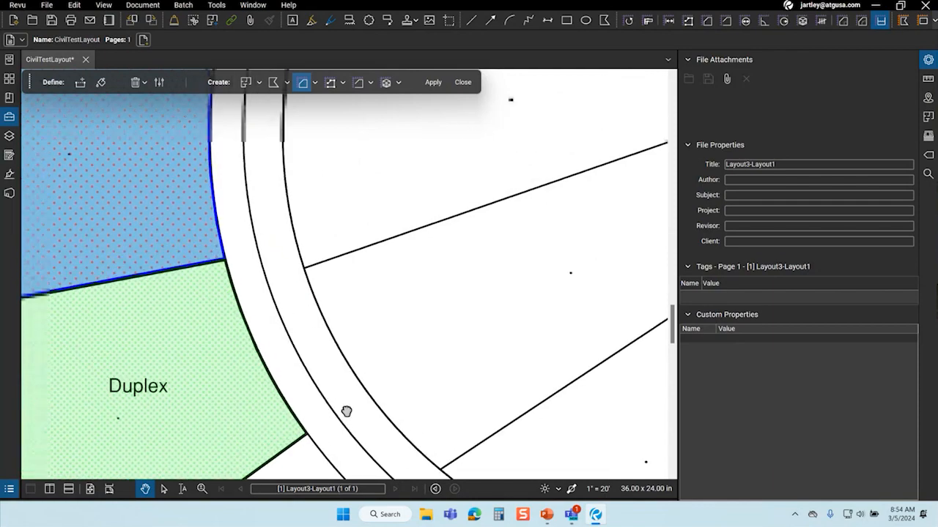
scroll(347, 408, "down", 2)
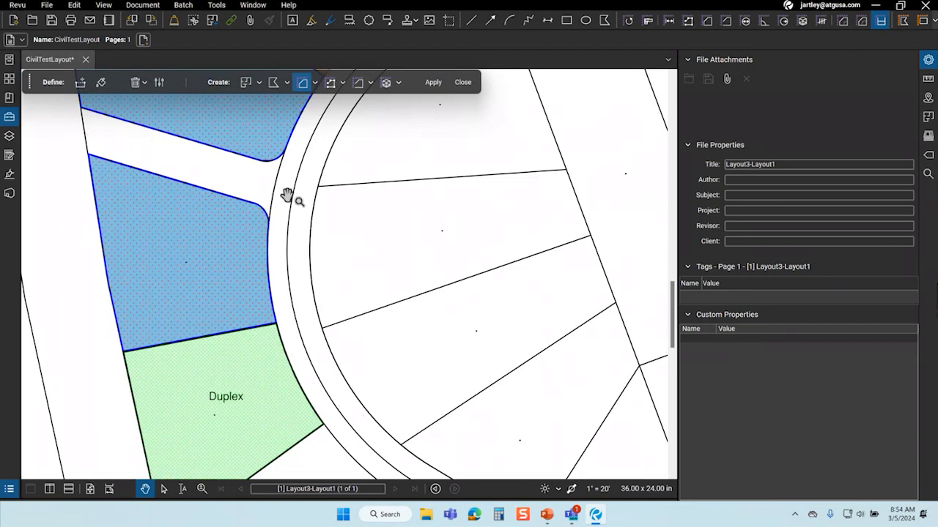
left_click_drag(313, 225, 356, 342)
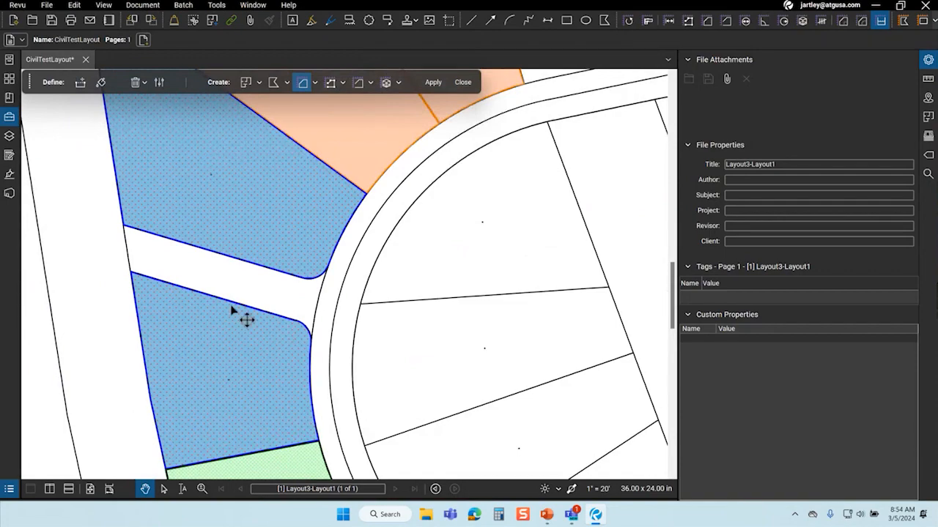
left_click_drag(359, 389, 242, 205)
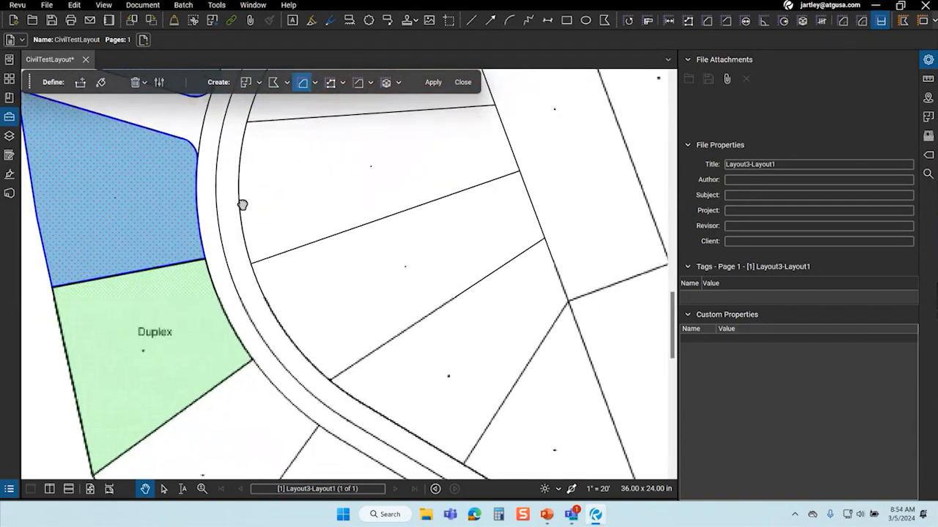
Review the filled and unfilled lots around the whole road loop of the site plan.
scroll(228, 208, "down", 5)
left_click_drag(325, 235, 216, 253)
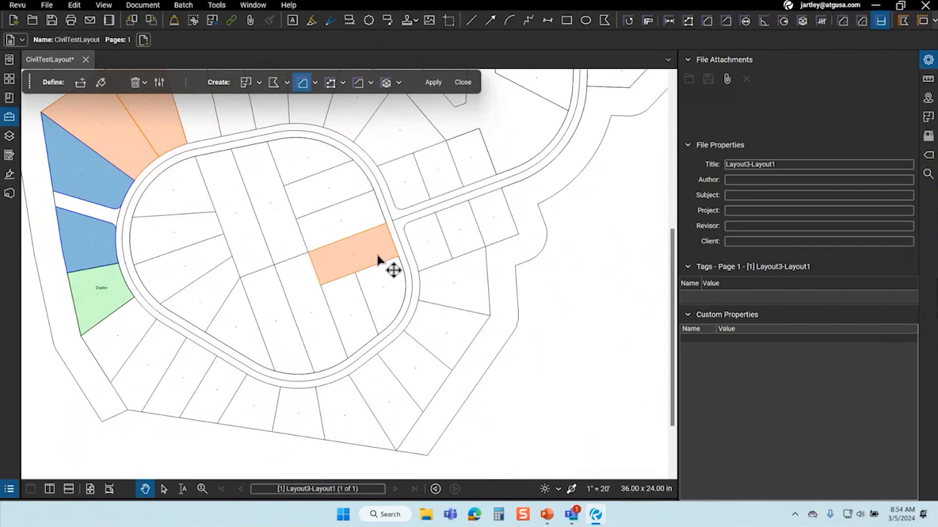
scroll(310, 241, "up", 1)
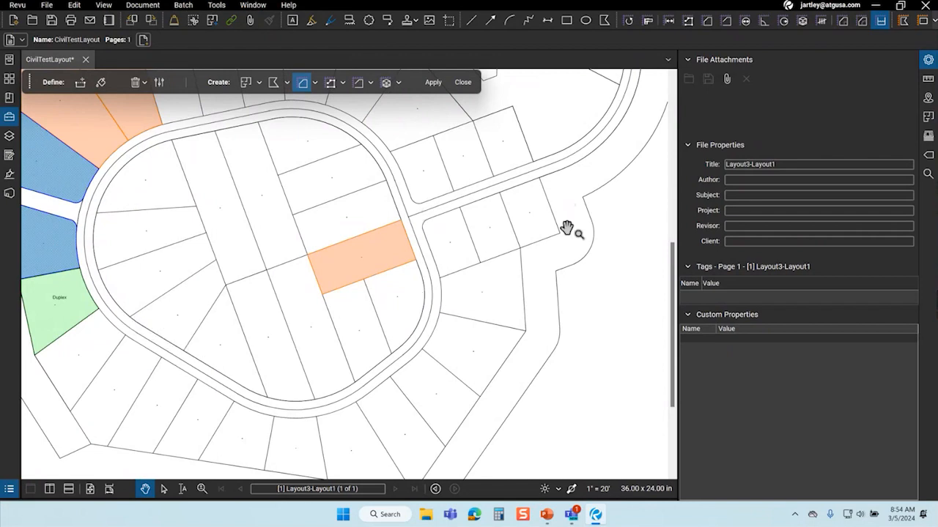
scroll(568, 228, "down", 3)
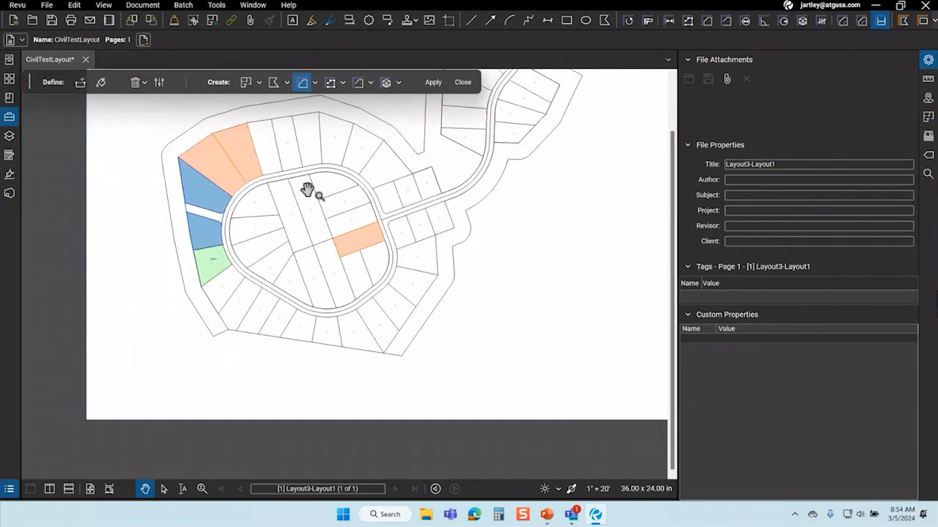
scroll(310, 238, "up", 1)
scroll(320, 241, "up", 2)
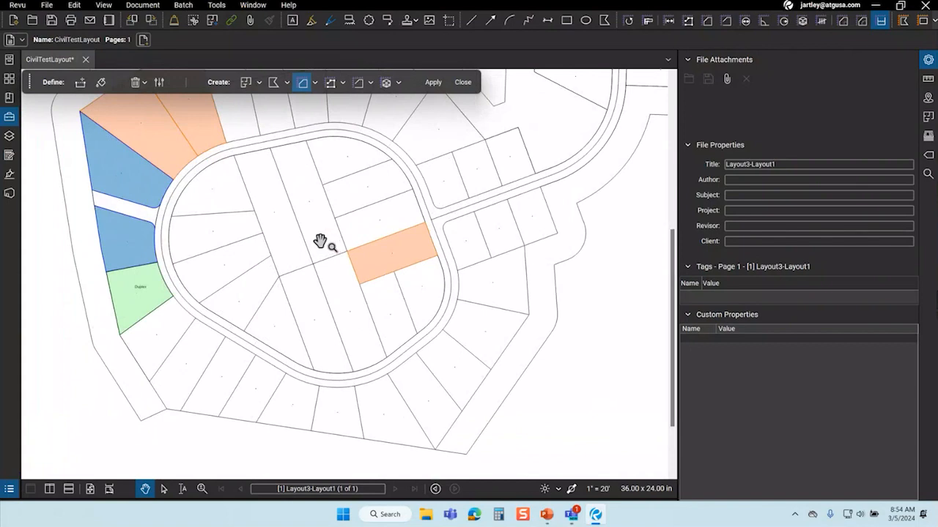
scroll(286, 247, "up", 2)
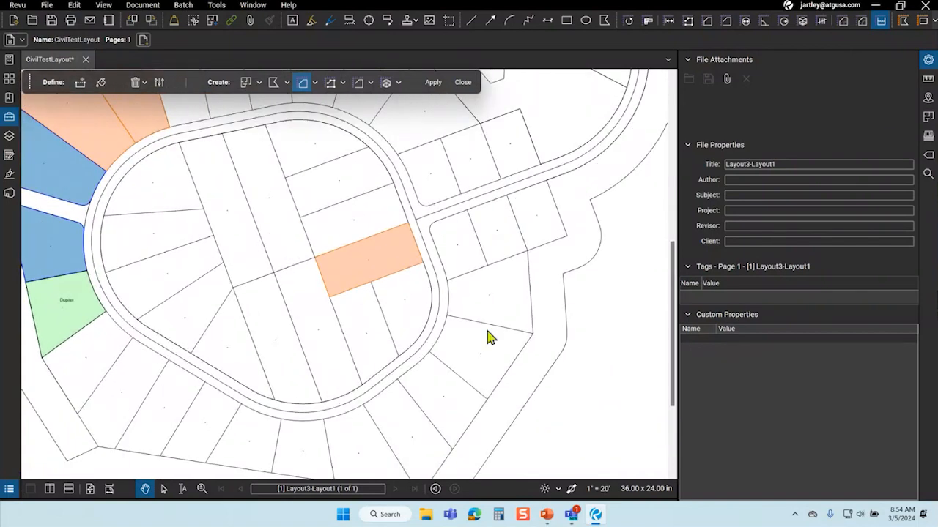
Hide the properties and review the area measurement presets available in Dynamic Fill without choosing one.
left_click(927, 63)
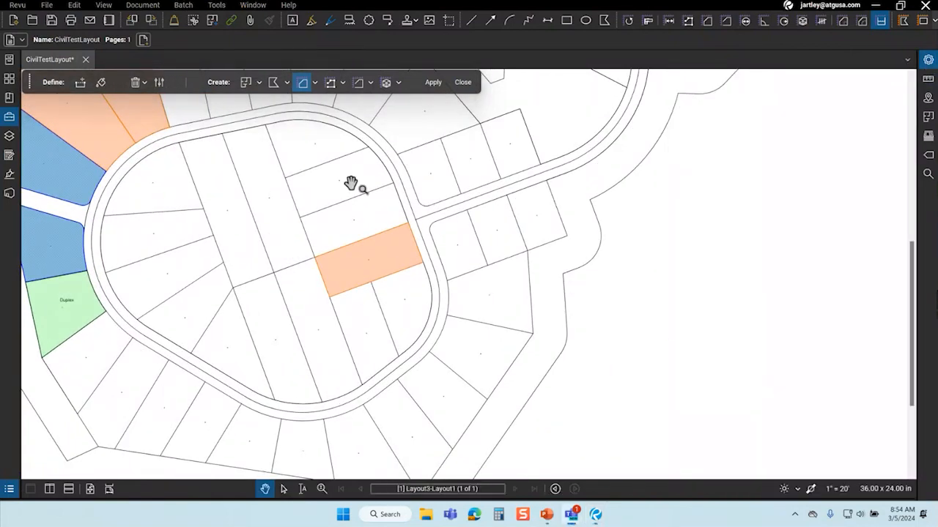
left_click(315, 82)
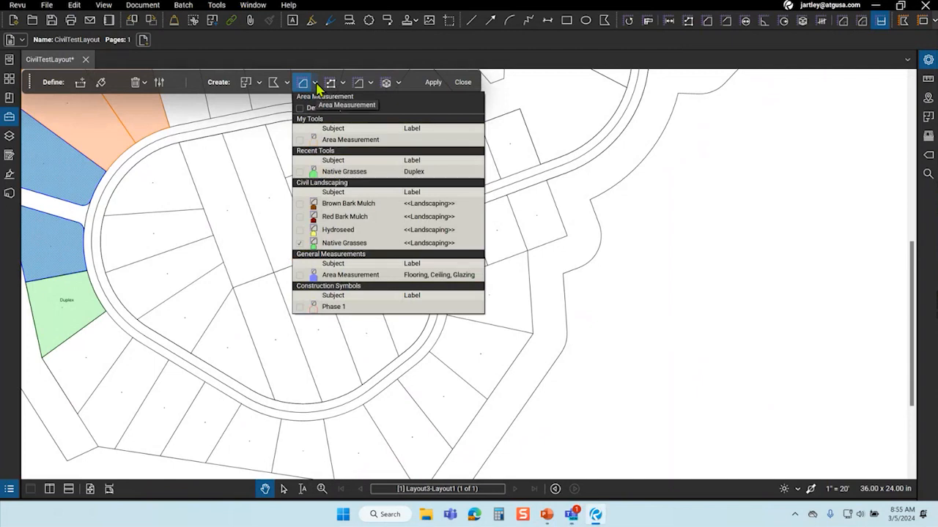
left_click(317, 86)
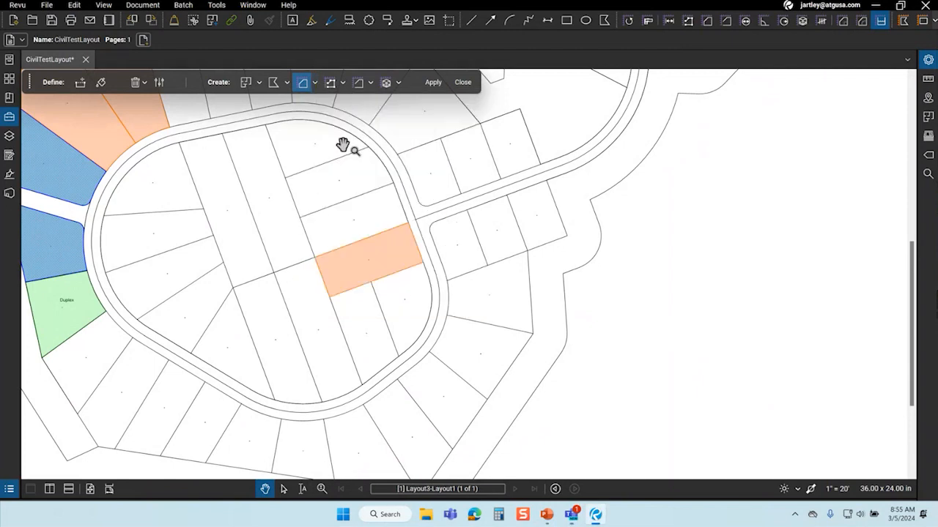
left_click(316, 84)
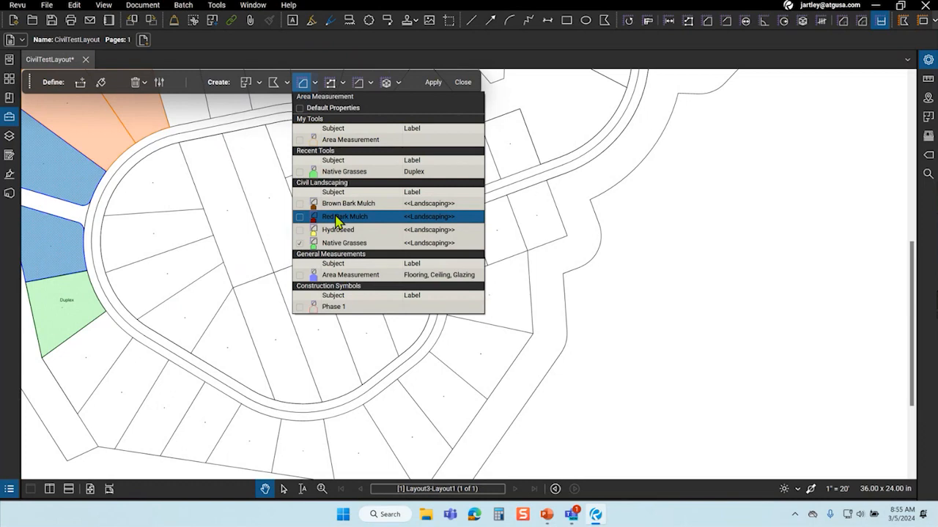
left_click(692, 214)
Draw a rectangular area measurement about 37'-5" by 32'-7" in the blank space beside the site boundary.
scroll(155, 297, "up", 3)
scroll(135, 319, "up", 2)
scroll(139, 321, "down", 3)
left_click_drag(182, 325, 235, 329)
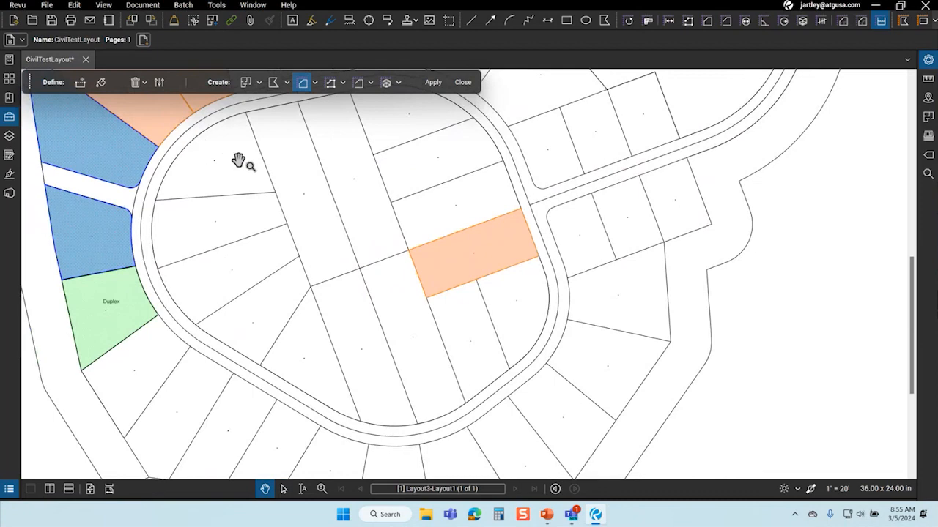
left_click(707, 22)
left_click_drag(778, 182, 854, 272)
scroll(856, 270, "up", 3)
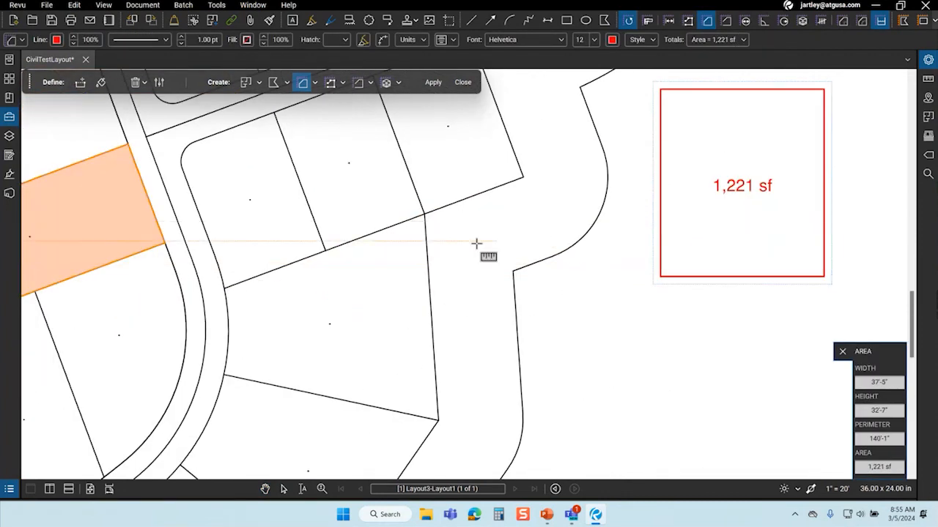
scroll(476, 244, "down", 2)
scroll(760, 195, "up", 4)
scroll(355, 331, "down", 2)
scroll(480, 224, "up", 1)
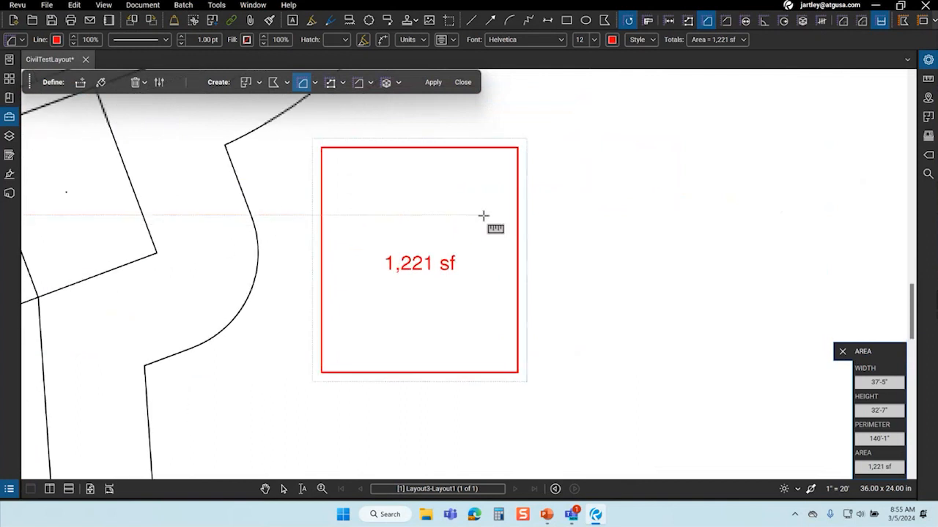
Exit the area measurement command and delete the red rectangular area measurement beside the site.
key("Escape")
left_click(489, 148)
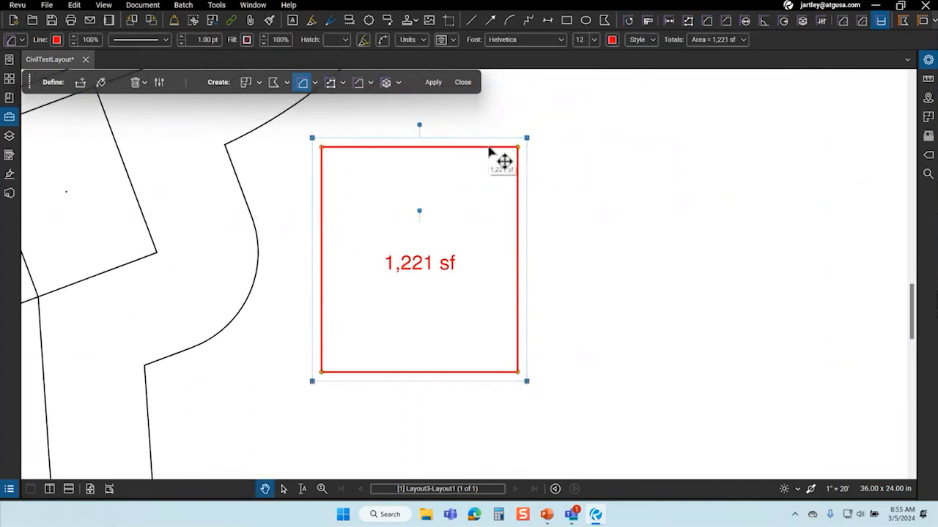
key("Delete")
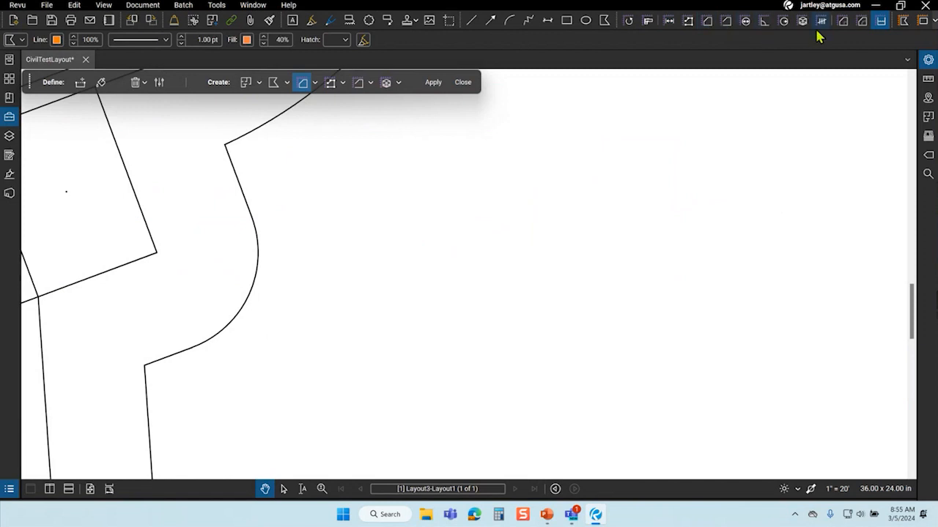
Draw a rectangular volume measurement about 31'-7" by 31'-6" in the blank space beside the site and set its subject to Bike Path.
left_click(803, 21)
left_click_drag(309, 166, 498, 355)
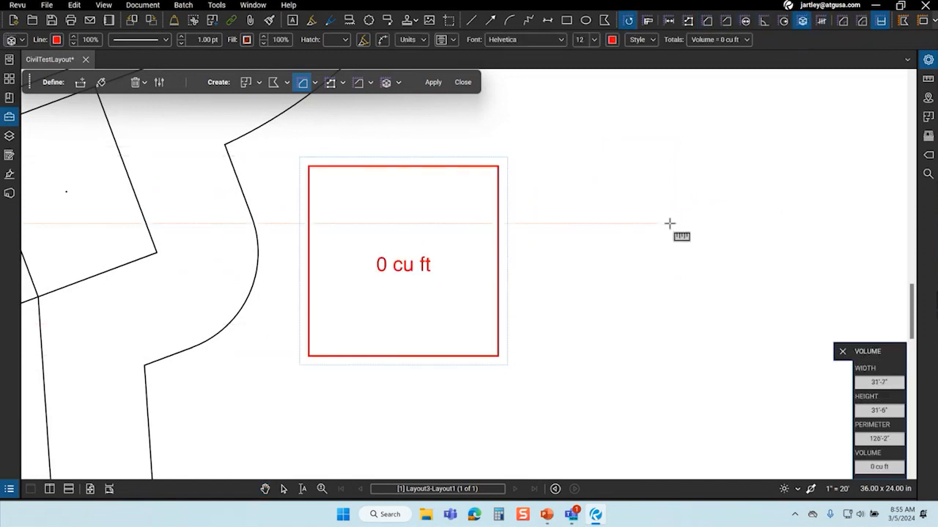
left_click(929, 60)
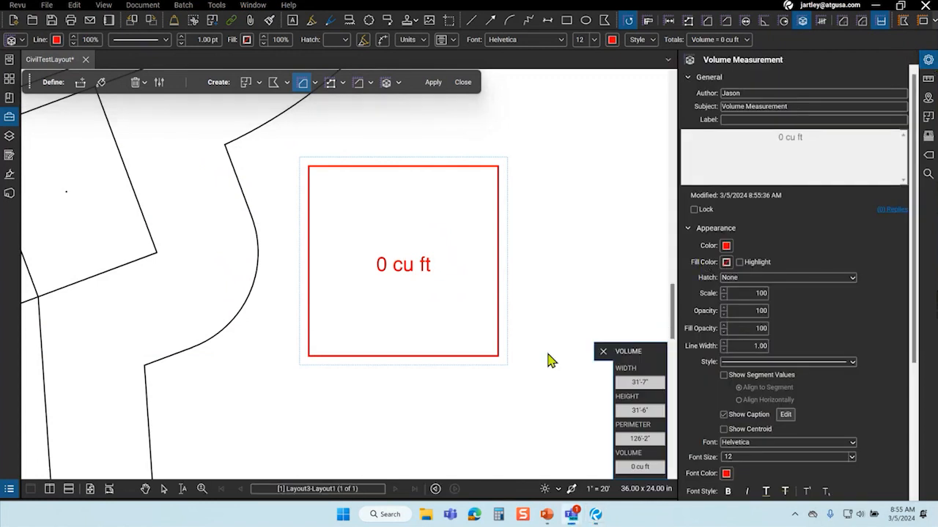
left_click(745, 105)
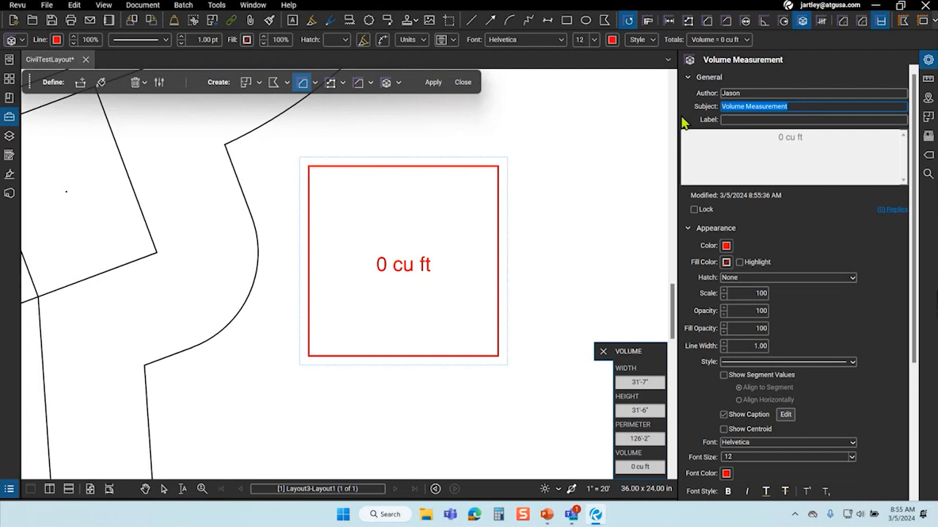
type("Bike Path")
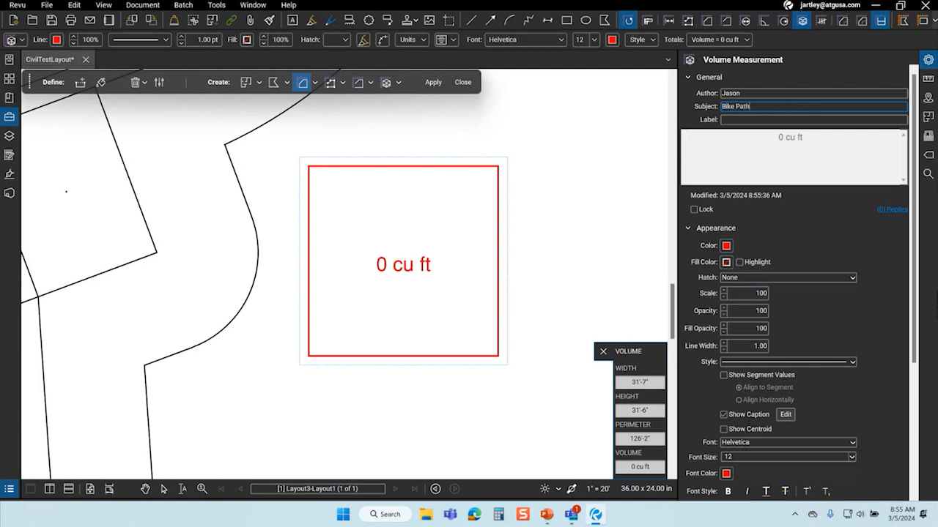
Label the volume measurement Bike Path and set its line color to dark gray.
left_click(746, 120)
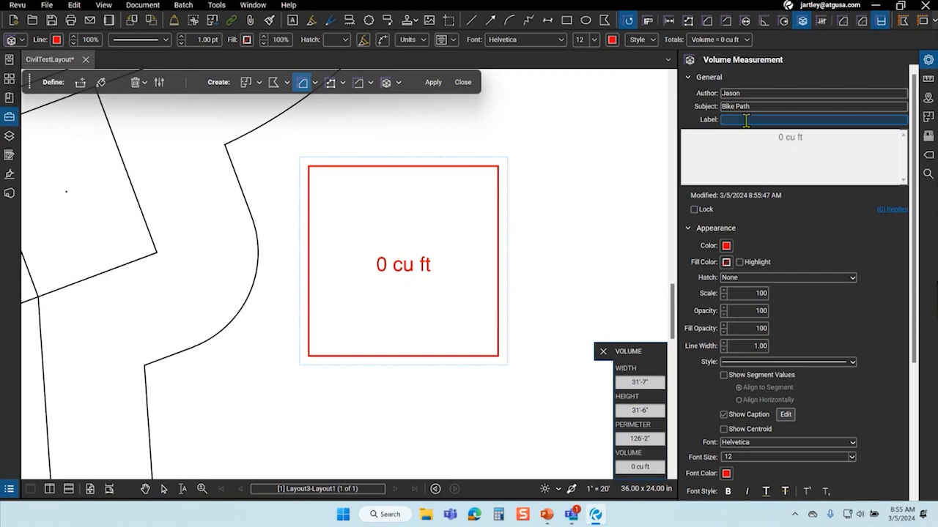
left_click(726, 247)
left_click(750, 322)
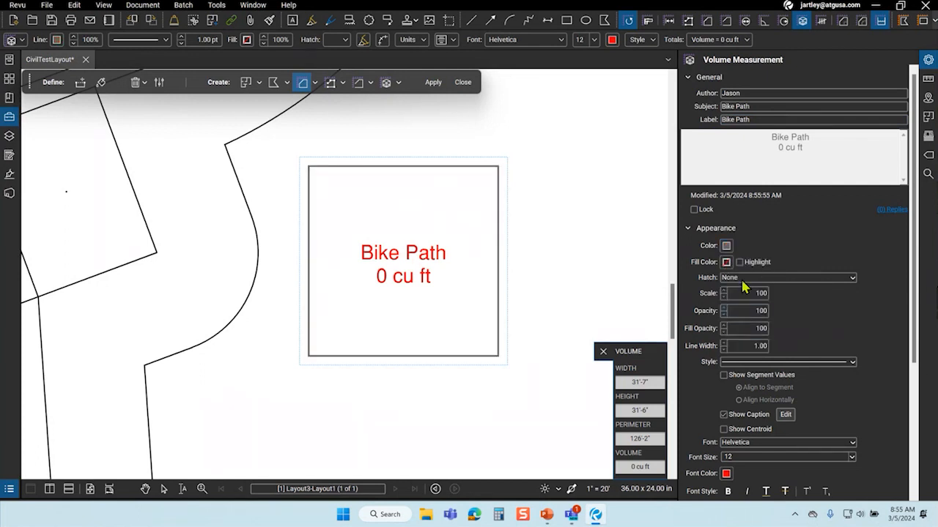
Fill the Bike Path volume measurement with dark gray and set its fill opacity to 50.
left_click(726, 262)
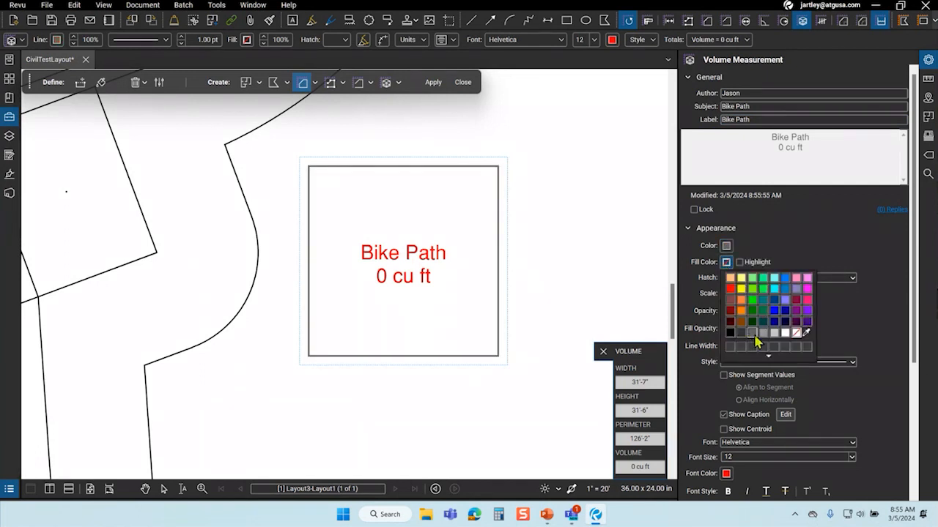
left_click(752, 334)
left_click(723, 333)
left_click(724, 333)
left_click(724, 333)
left_click(723, 334)
left_click(723, 334)
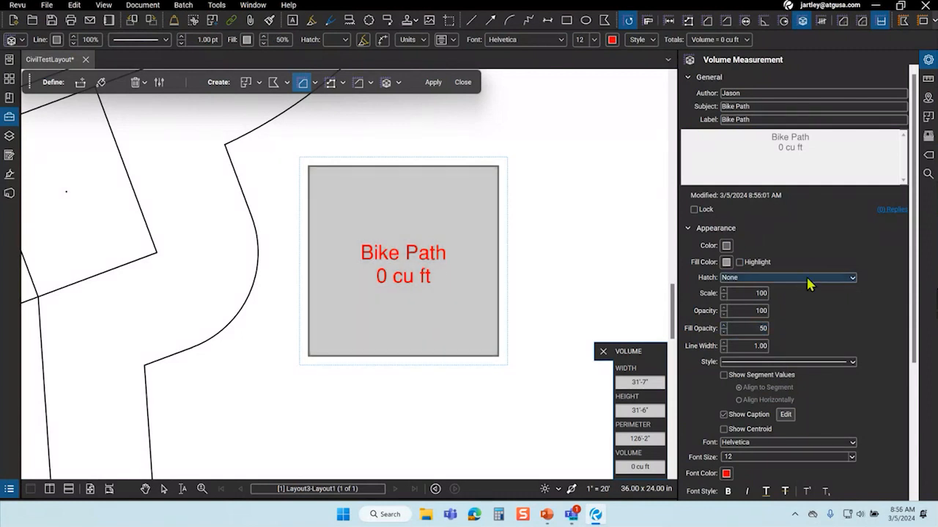
Create a new hatch pattern set titled Paving and move its pattern editor clear of the drawing's Bike Path square.
left_click(808, 283)
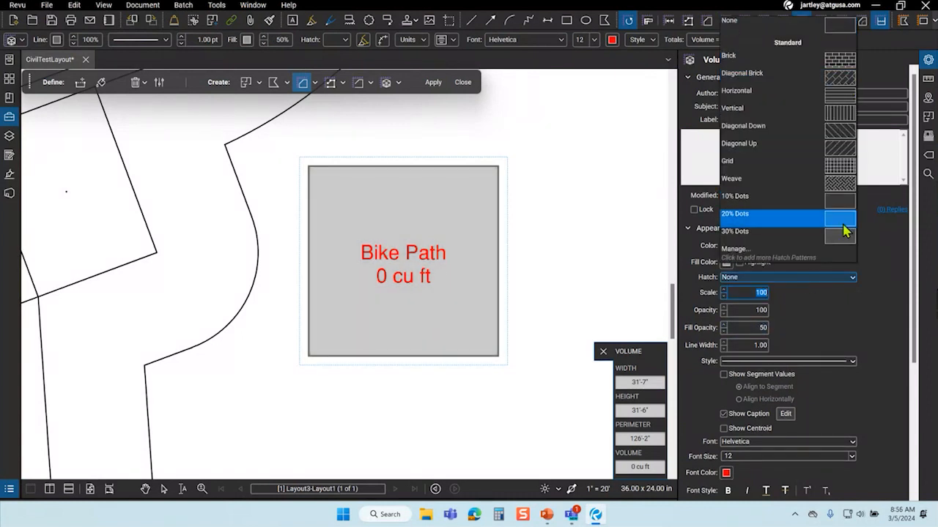
left_click(750, 258)
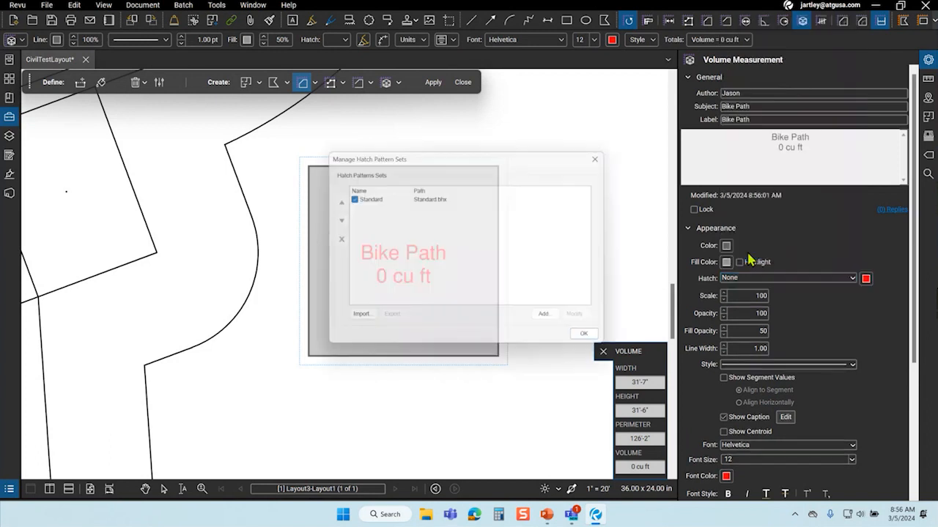
left_click(552, 319)
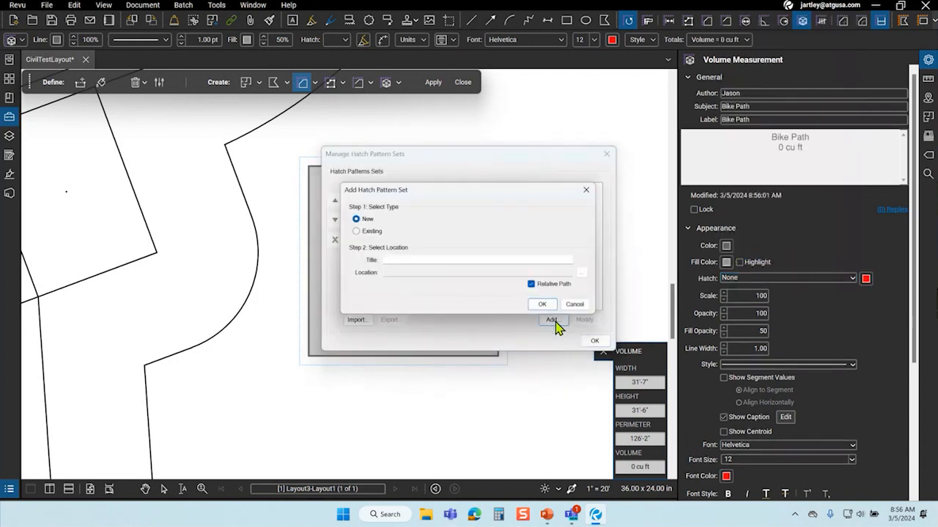
left_click(422, 258)
type("Co")
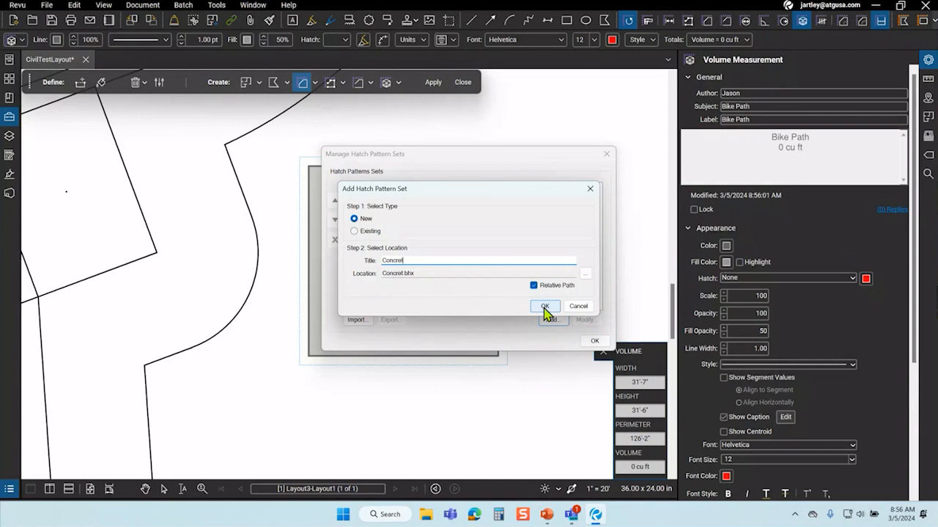
type("Paving")
left_click(545, 306)
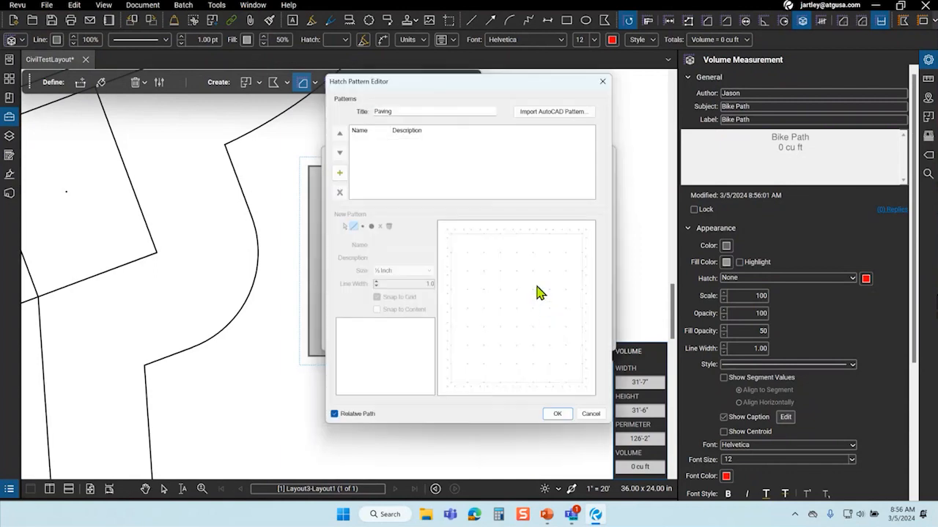
mouse_move(469, 86)
left_mouse_down()
mouse_move(289, 94)
mouse_move(274, 109)
left_mouse_up()
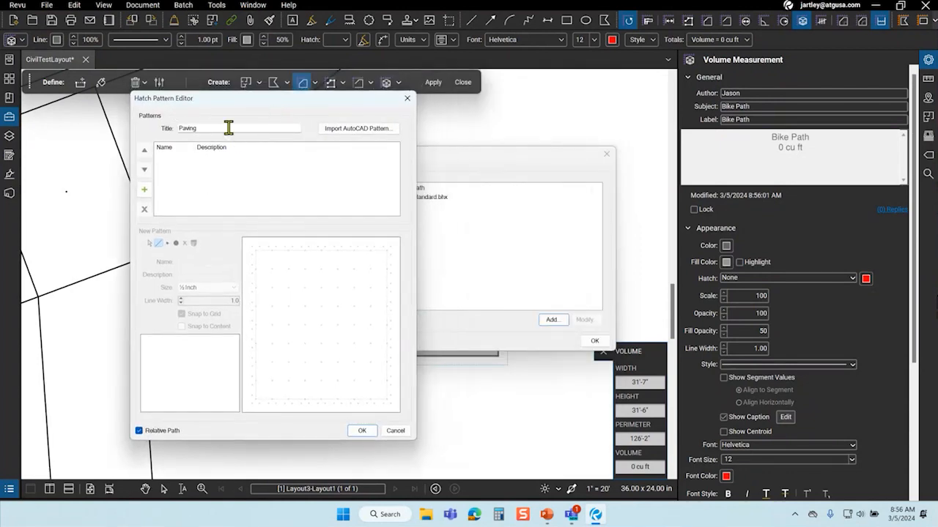
left_click(355, 132)
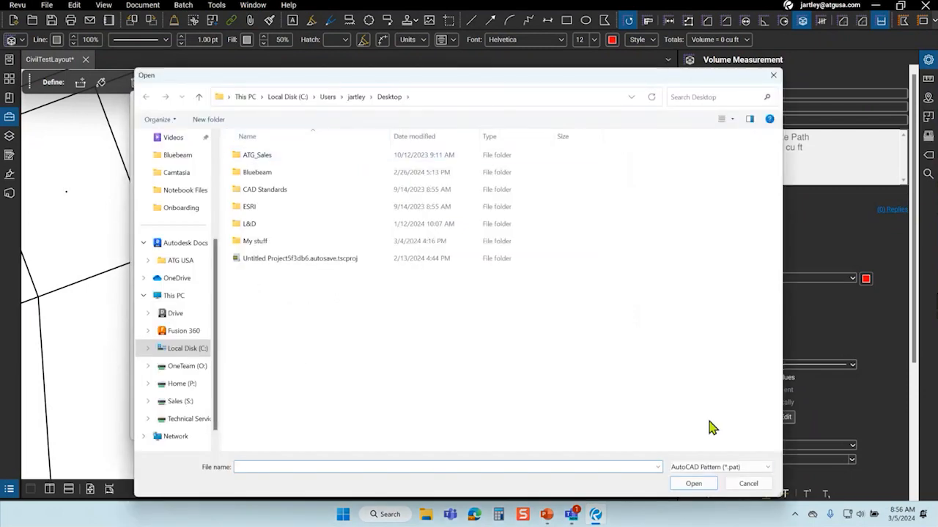
left_click(747, 472)
left_click(747, 478)
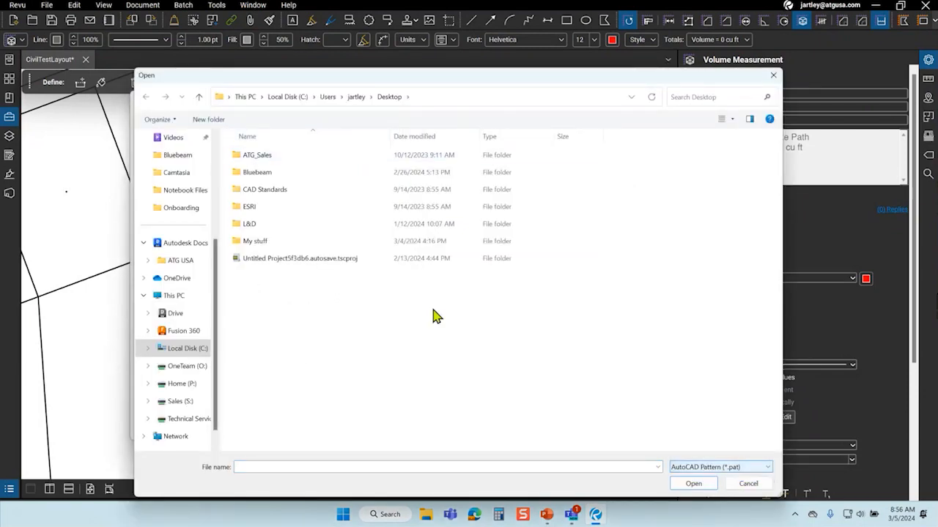
left_click(748, 484)
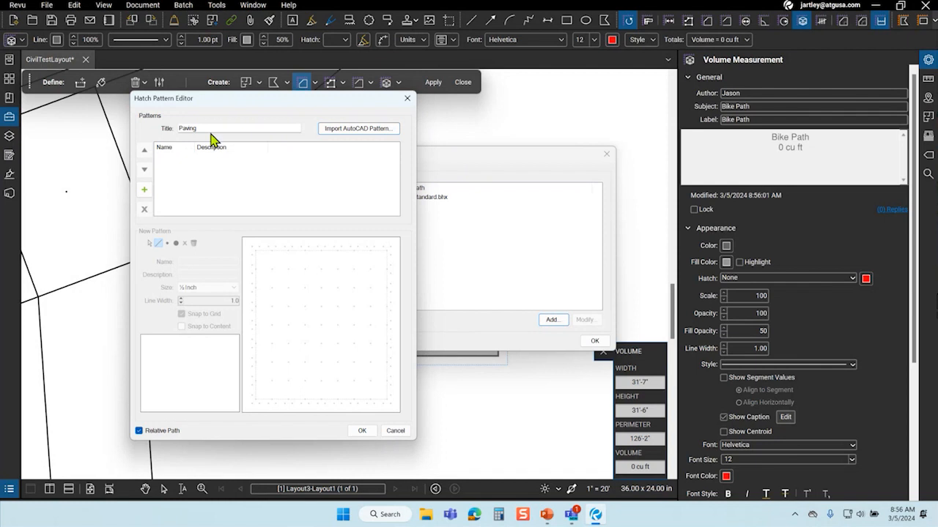
Add a new hatch pattern named Concrete to the Paving set.
left_click(144, 190)
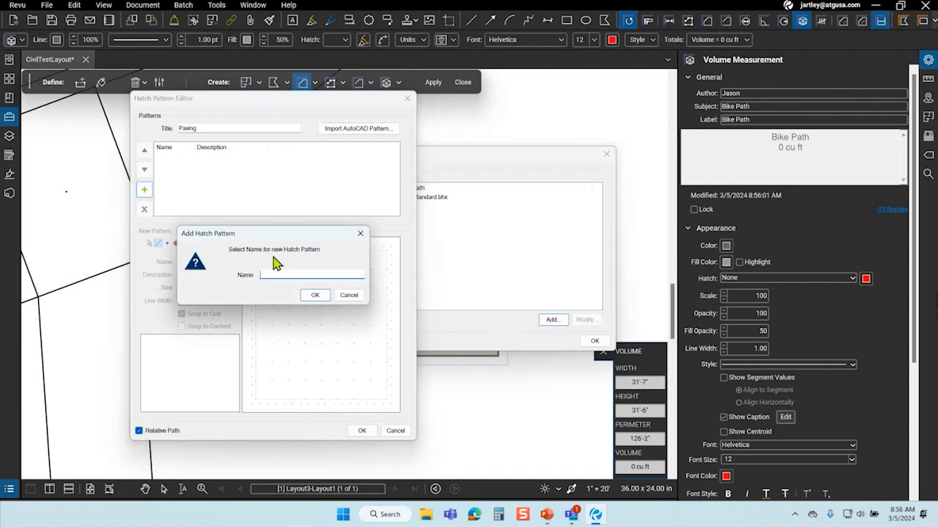
type("Con")
key("BackSpace")
key("BackSpace")
key("BackSpace")
key("BackSpace")
key("BackSpace")
key("BackSpace")
key("BackSpace")
type("Concrete")
left_click(314, 295)
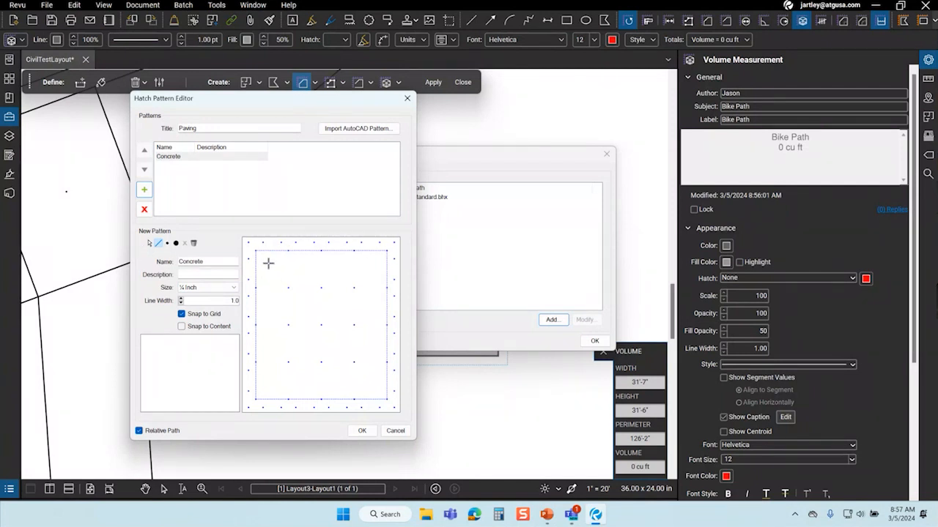
Draw two small right triangles in opposite parts of the Concrete pattern tile, one near the upper-left corner and one along the lower edge.
left_click_drag(268, 263, 289, 287)
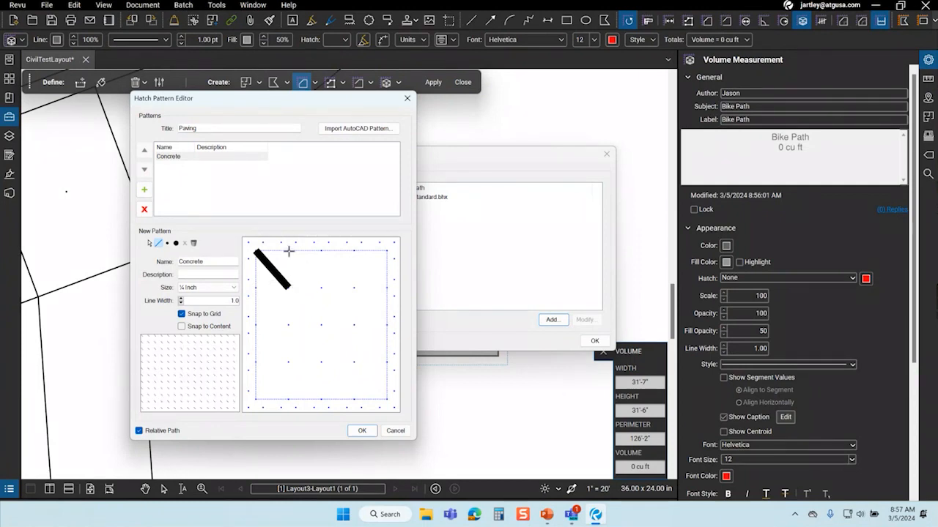
left_click_drag(289, 251, 288, 287)
left_click_drag(255, 251, 289, 251)
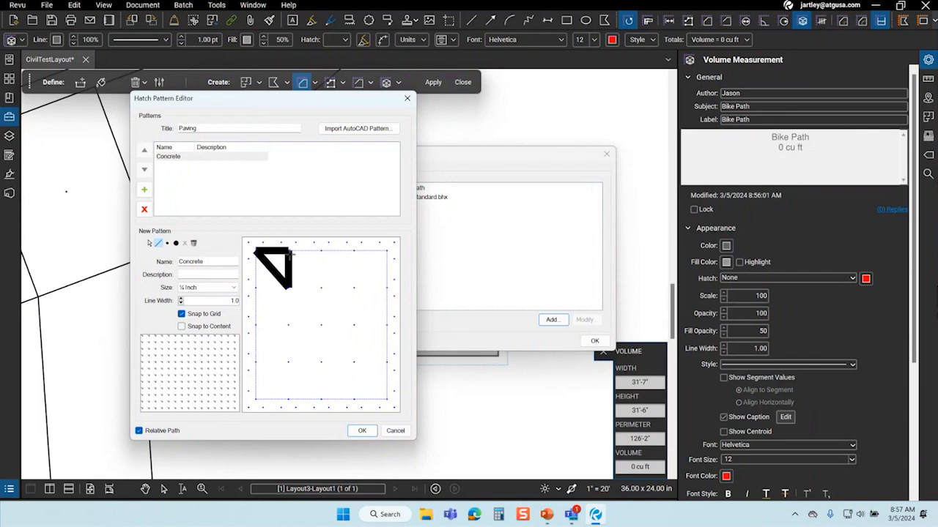
left_click_drag(355, 361, 323, 394)
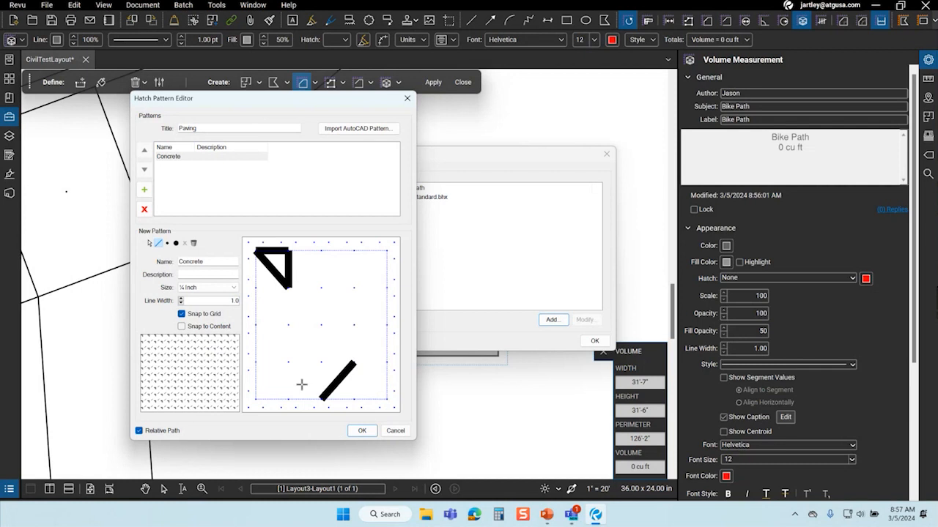
left_click_drag(355, 399, 318, 397)
left_click_drag(354, 362, 355, 399)
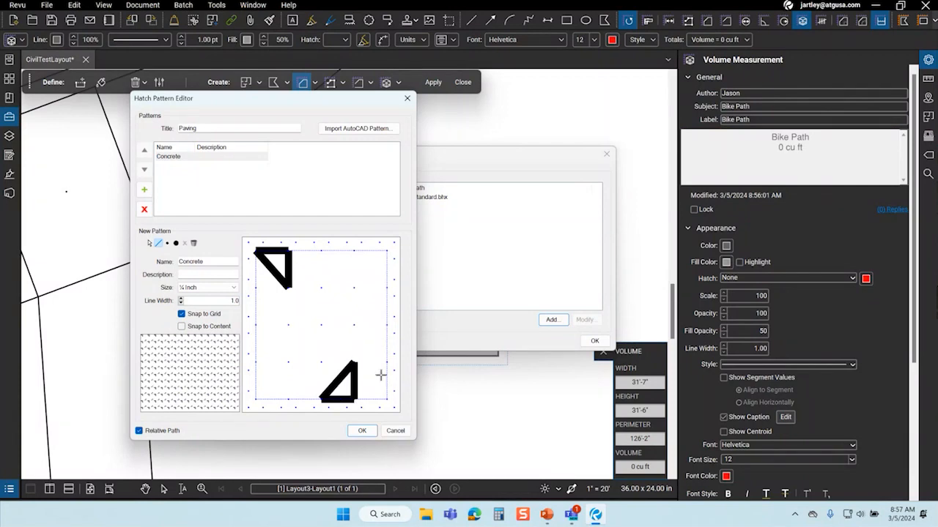
Place eight dots on the grid points between the two triangles of the Concrete pattern.
left_click(167, 243)
left_click(289, 360)
left_click(354, 324)
left_click(321, 288)
left_click(321, 324)
left_click(285, 322)
left_click(379, 363)
left_click(373, 289)
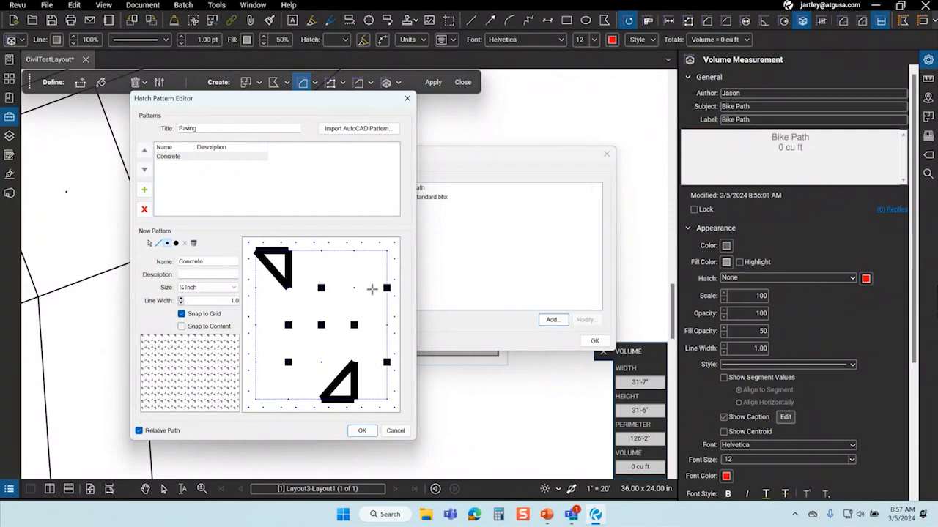
left_click(321, 362)
Turn off Snap to Grid, scatter 13 more dots across the Concrete pattern tile, and save the Paving set.
left_click(206, 318)
left_click(349, 305)
left_click(348, 268)
left_click(269, 296)
left_click(269, 348)
left_click(284, 383)
left_click(313, 386)
left_click(306, 349)
left_click(364, 346)
left_click(372, 384)
left_click(317, 271)
left_click(375, 261)
left_click(378, 315)
left_click(315, 303)
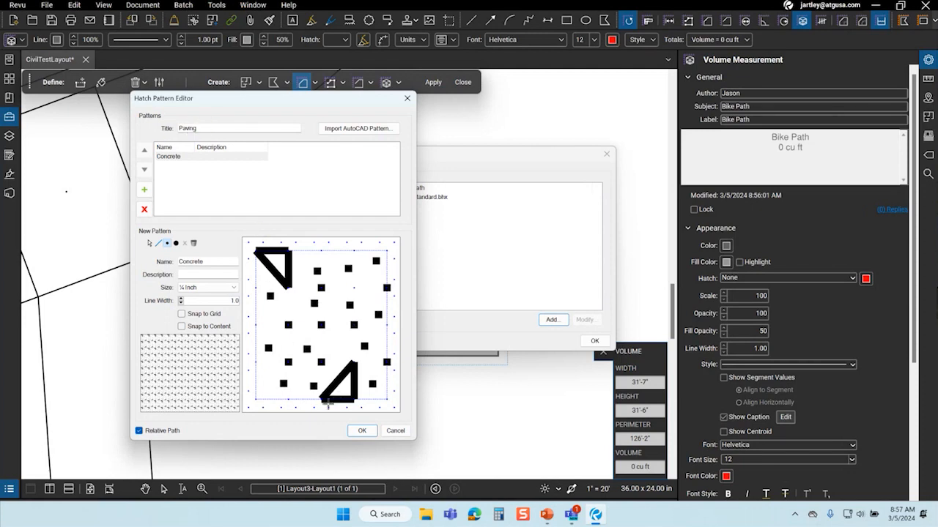
left_click(362, 431)
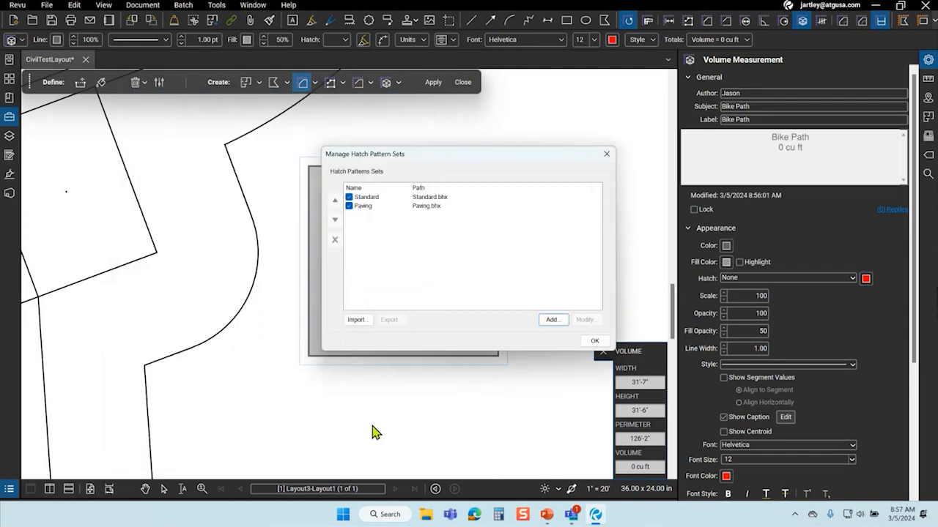
left_click(595, 342)
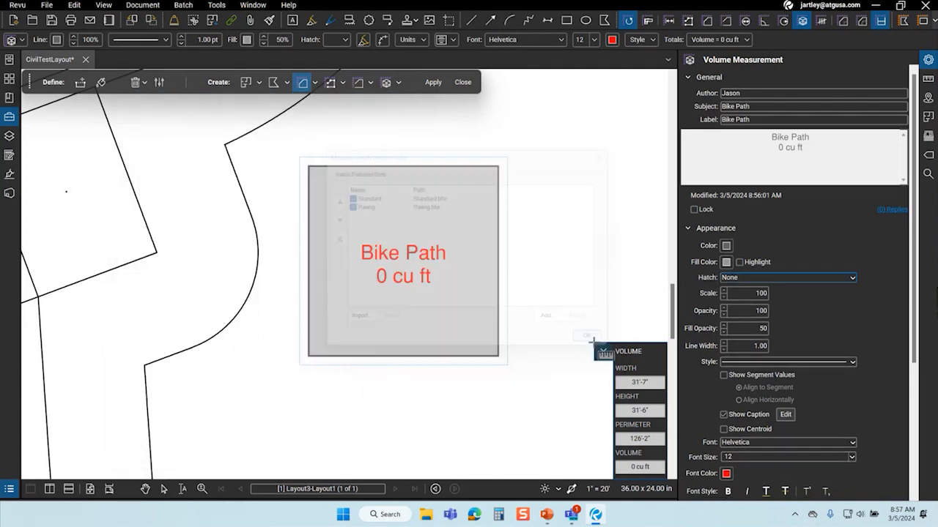
Apply the Concrete hatch to the Bike Path volume measurement and set the hatch color to white.
left_click(829, 278)
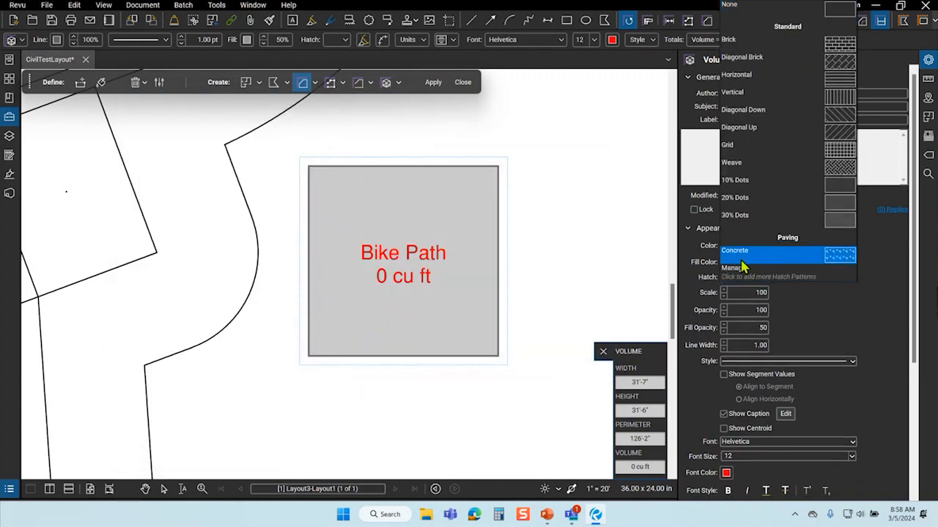
left_click(774, 255)
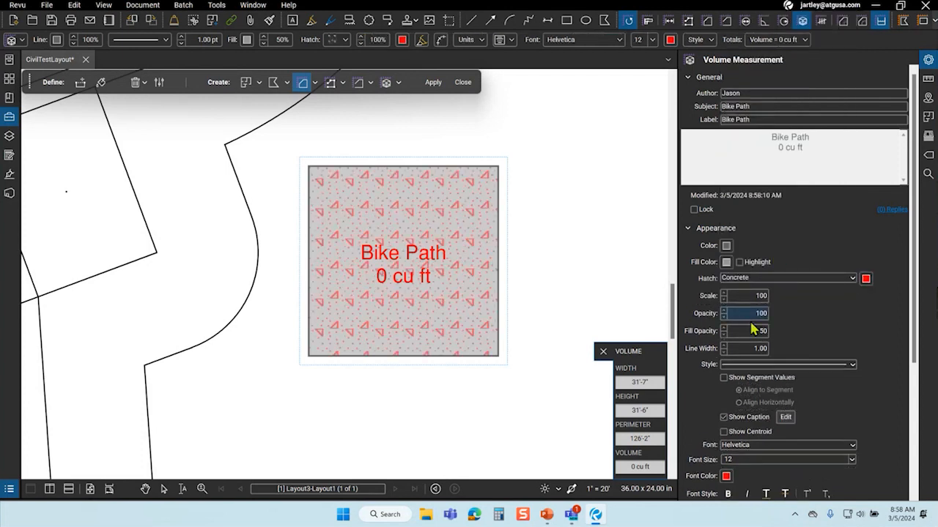
left_click(865, 279)
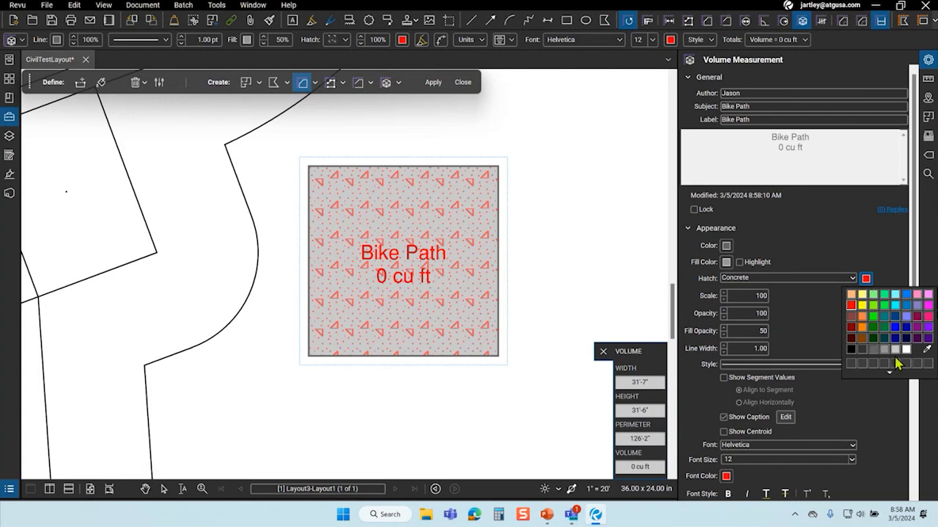
left_click(905, 350)
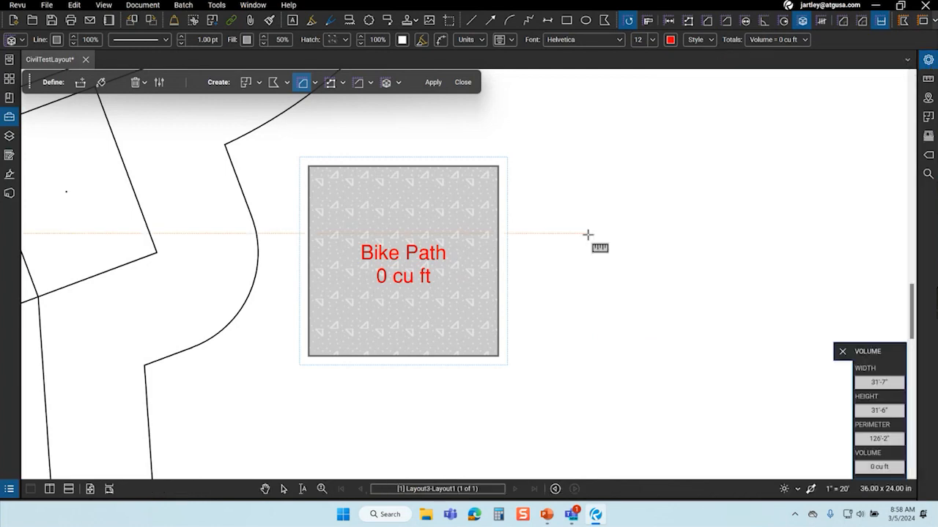
Show the Tool Chest and choose the gray Bike Path volume tool among the recent tools.
scroll(586, 238, "down", 3)
scroll(642, 212, "down", 3)
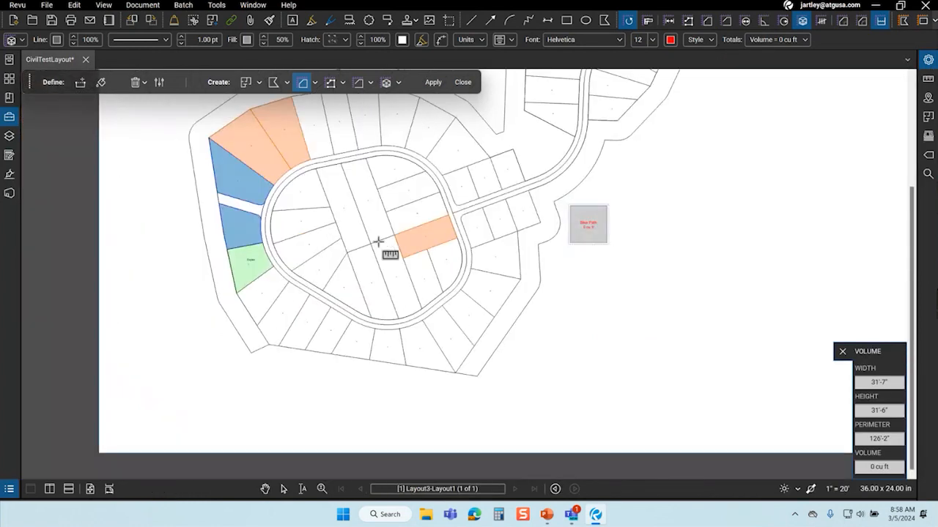
scroll(395, 236, "up", 2)
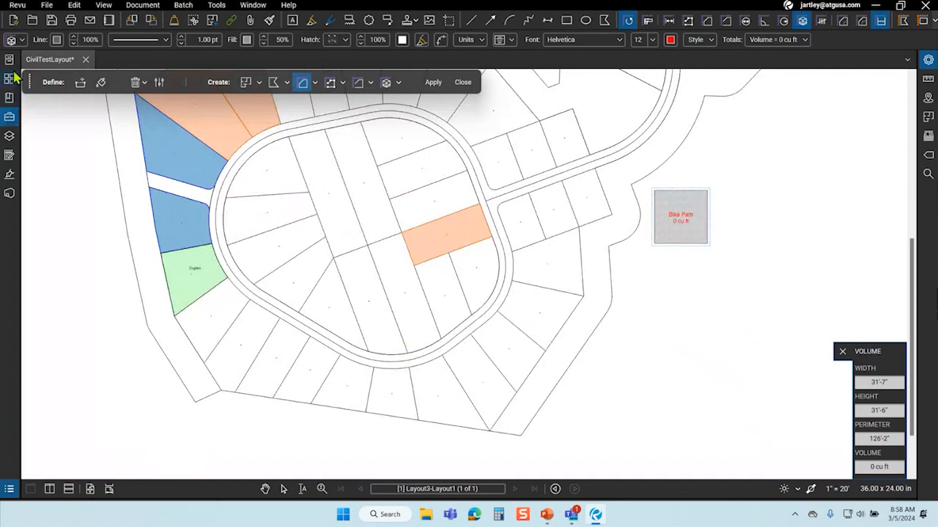
left_click(10, 116)
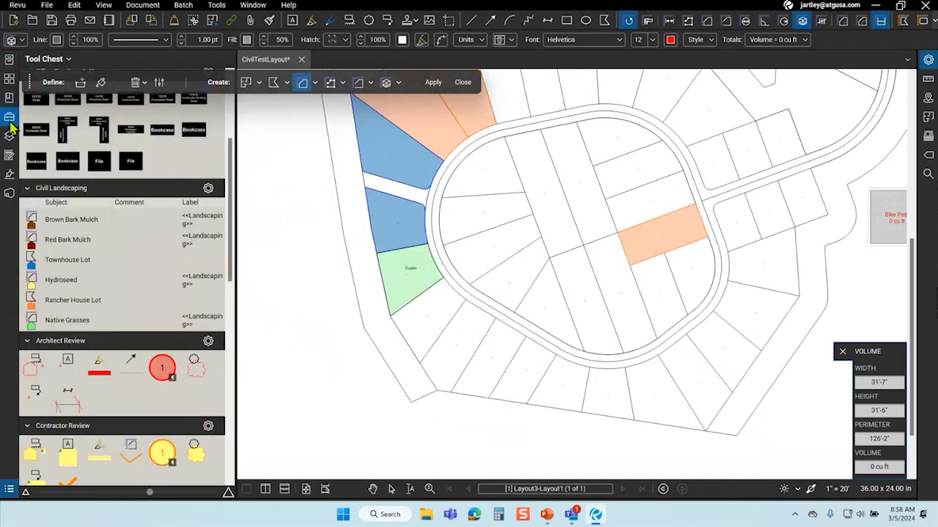
scroll(33, 163, "up", 3)
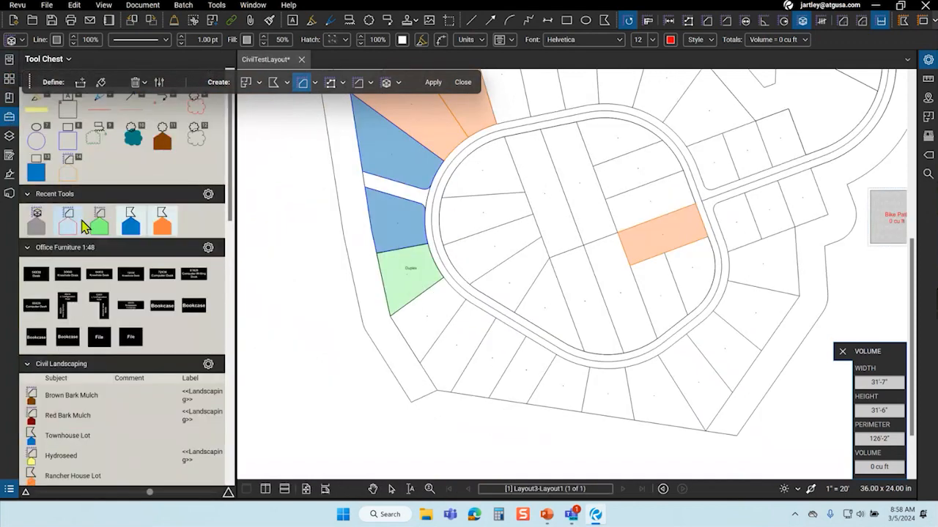
left_click(35, 231)
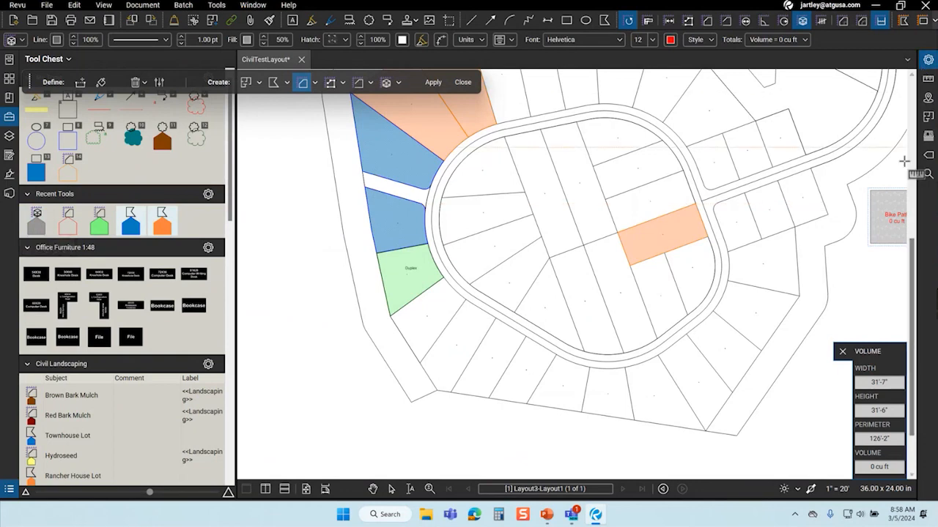
Select the Bike Path volume measurement on the site plan and examine its appearance, layout and option properties.
left_click(883, 227)
left_click(883, 228)
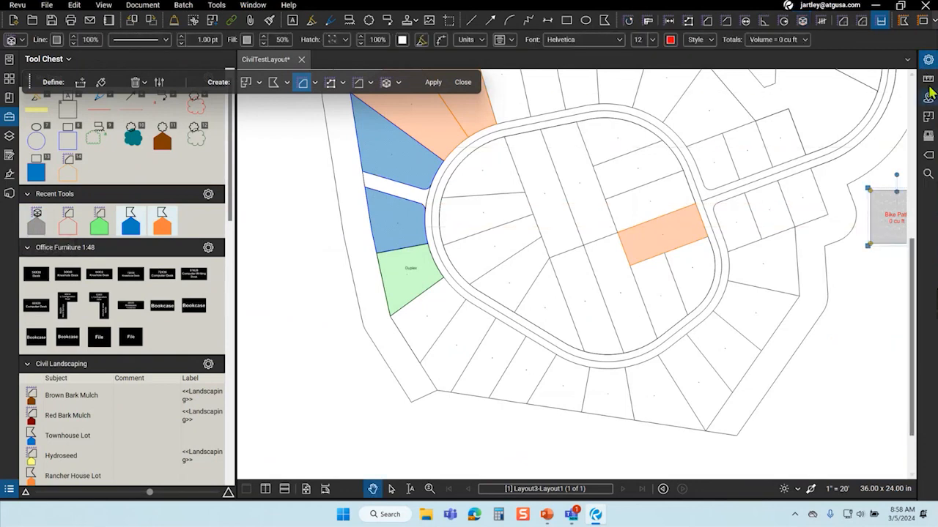
left_click(929, 60)
scroll(801, 310, "down", 3)
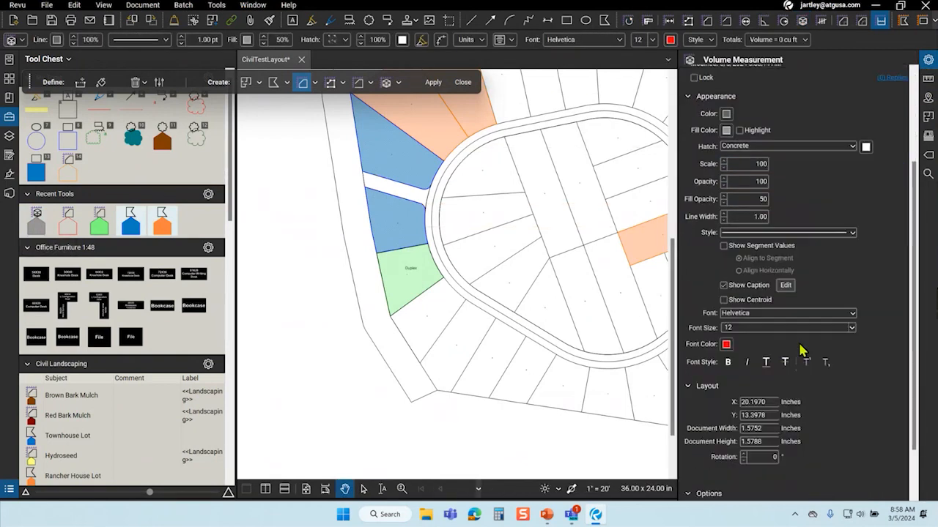
scroll(799, 389, "down", 1)
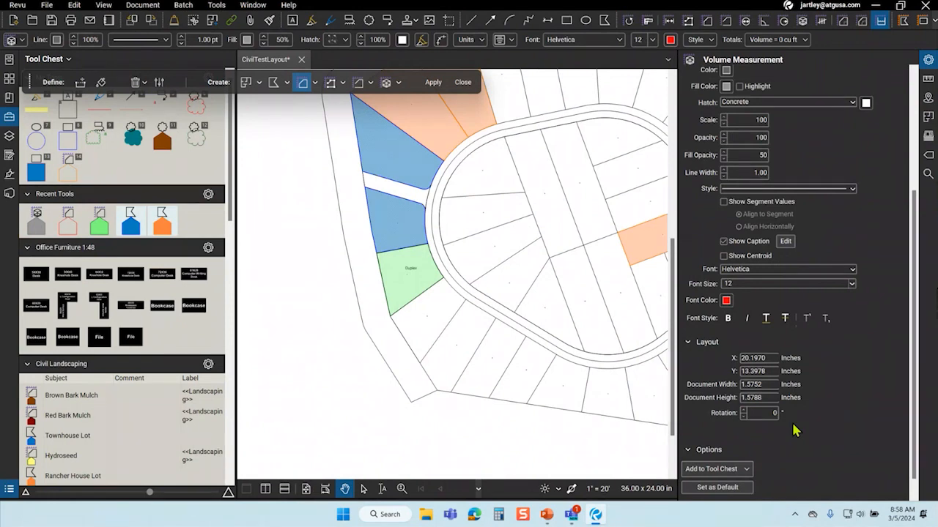
scroll(793, 430, "down", 1)
scroll(795, 429, "up", 1)
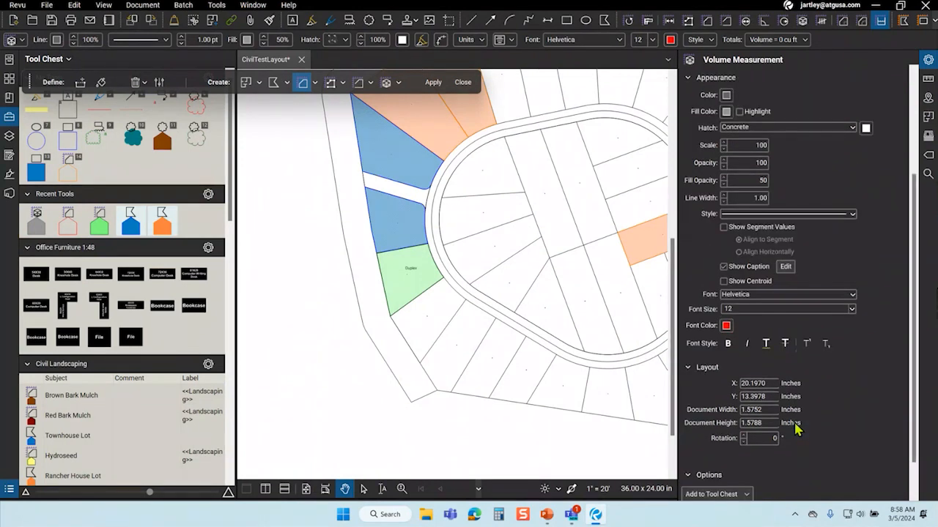
scroll(879, 410, "up", 2)
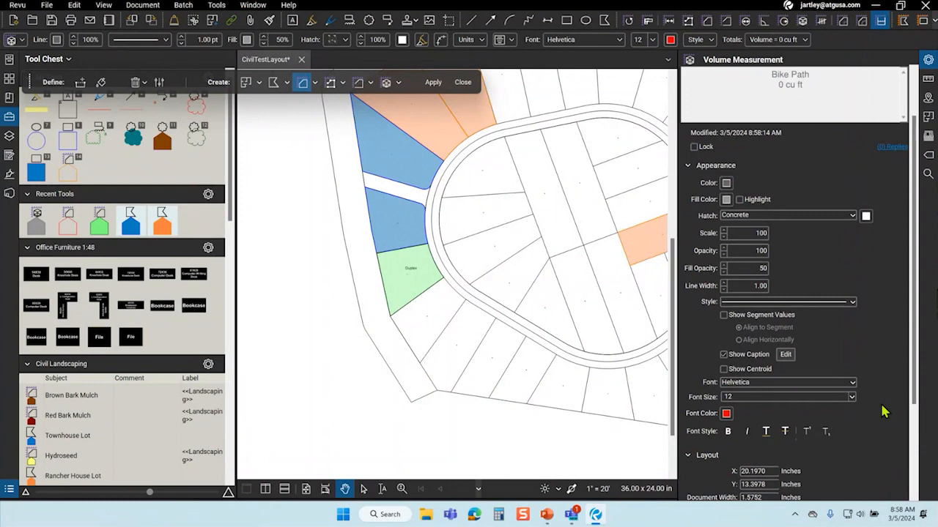
Set the Bike Path measurement's depth to 4 with yd as the depth unit.
left_click(928, 79)
left_click(756, 276)
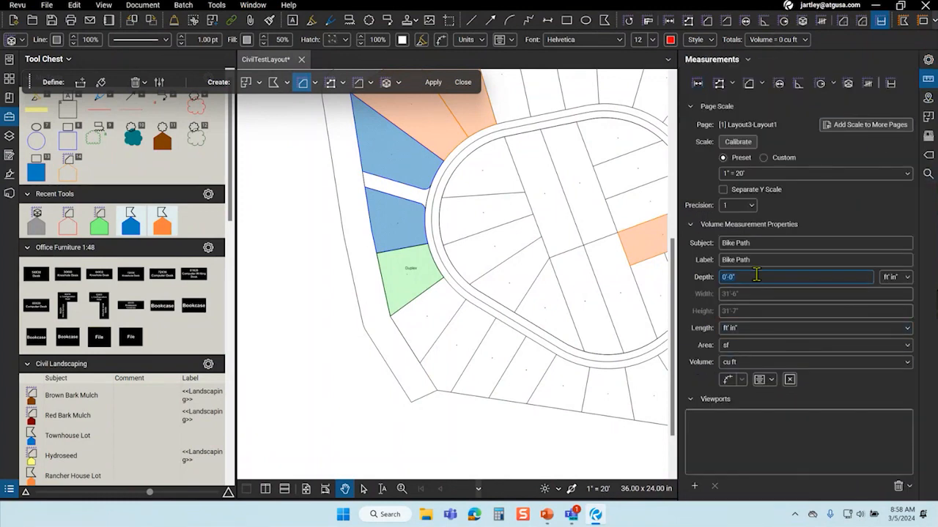
left_click(896, 279)
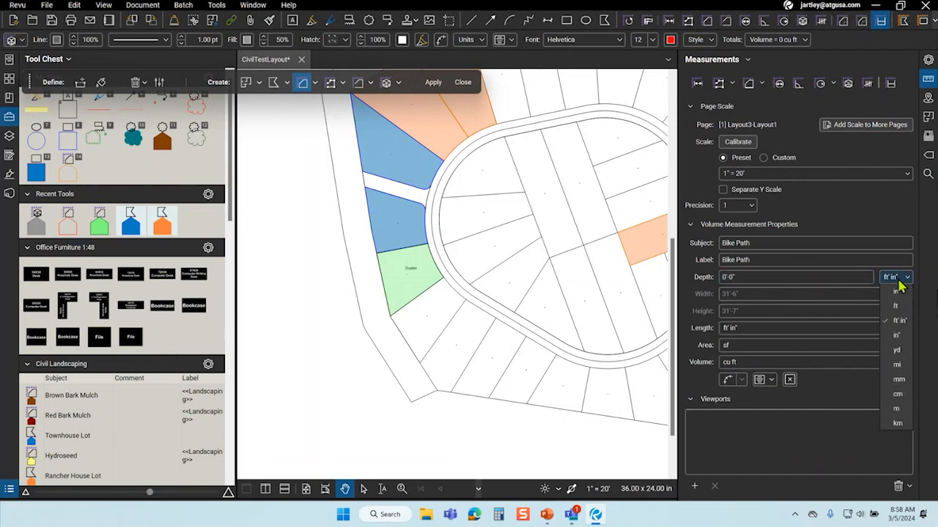
left_click(905, 352)
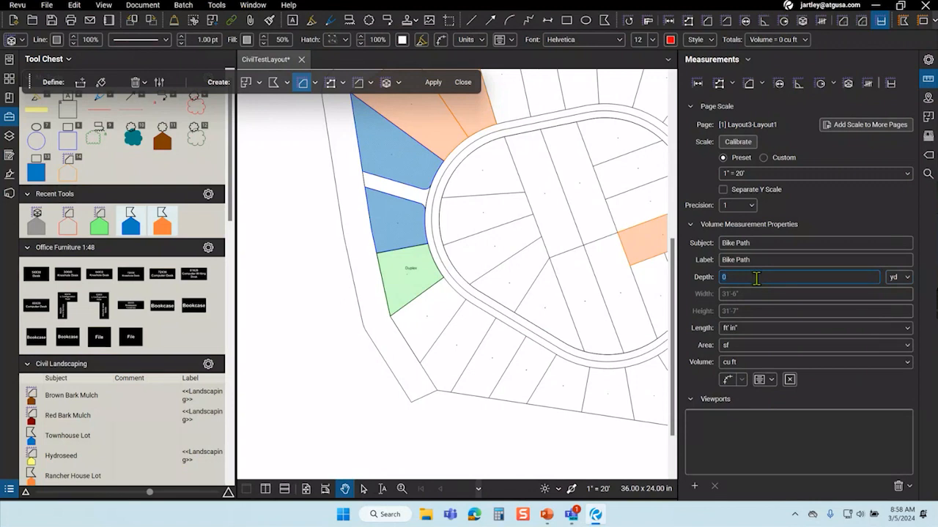
type("4")
left_click(835, 455)
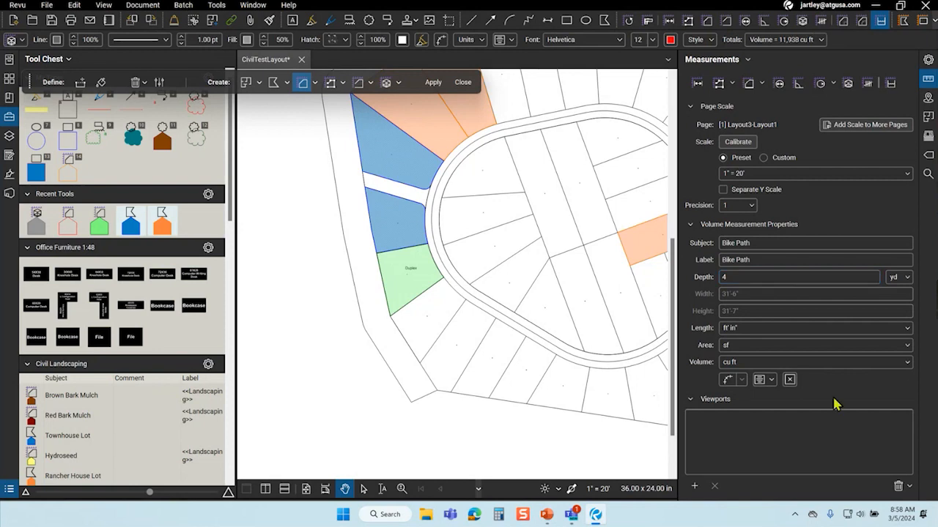
Change the Bike Path measurement's volume unit to cu yd and its depth unit to in.
left_click(757, 361)
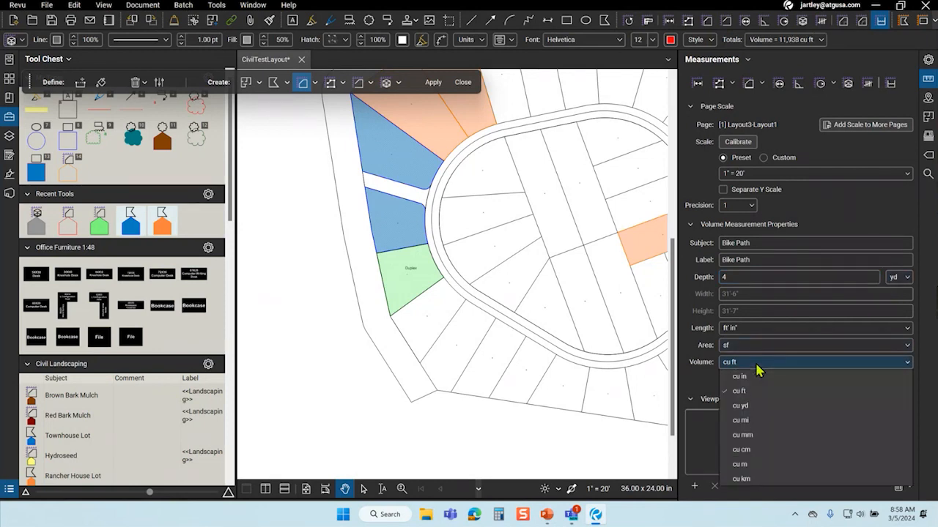
left_click(759, 408)
left_click(899, 277)
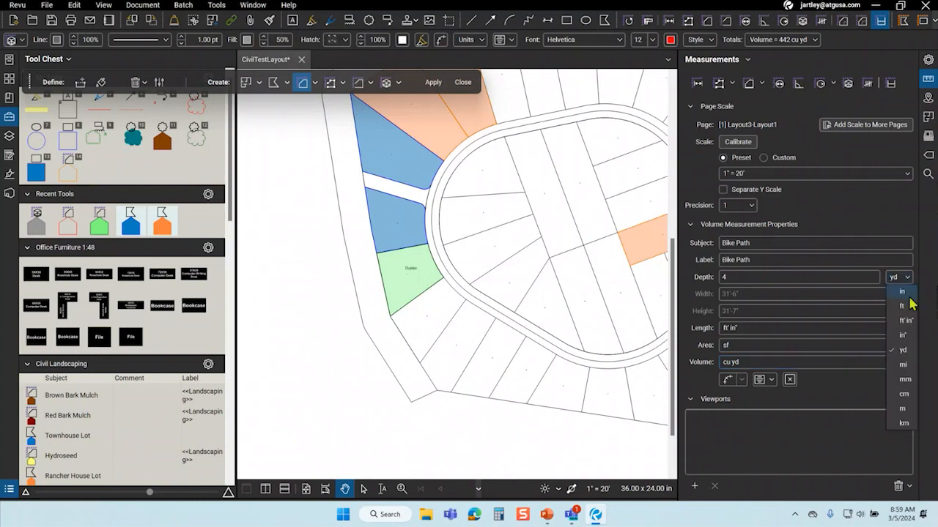
left_click(904, 292)
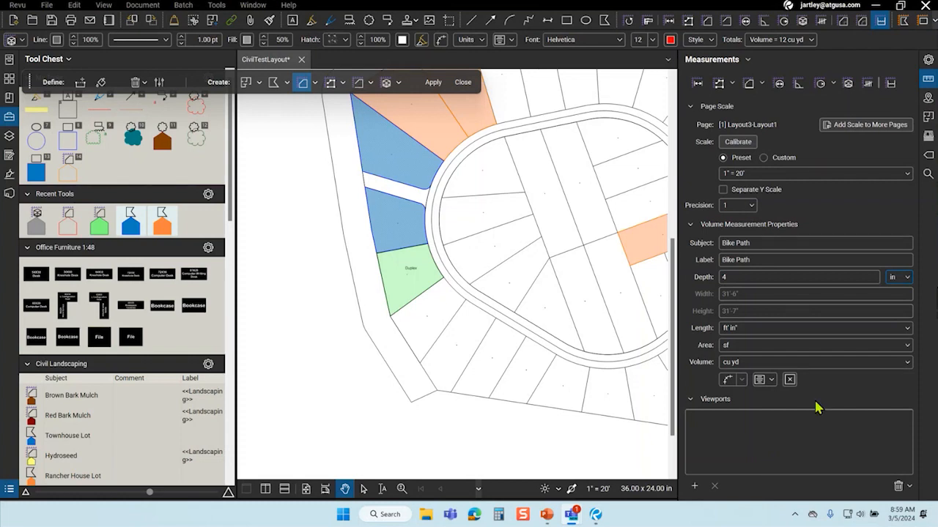
Switch the Bike Path measurement's volume unit to cu m and deselect the measurement.
left_click(835, 371)
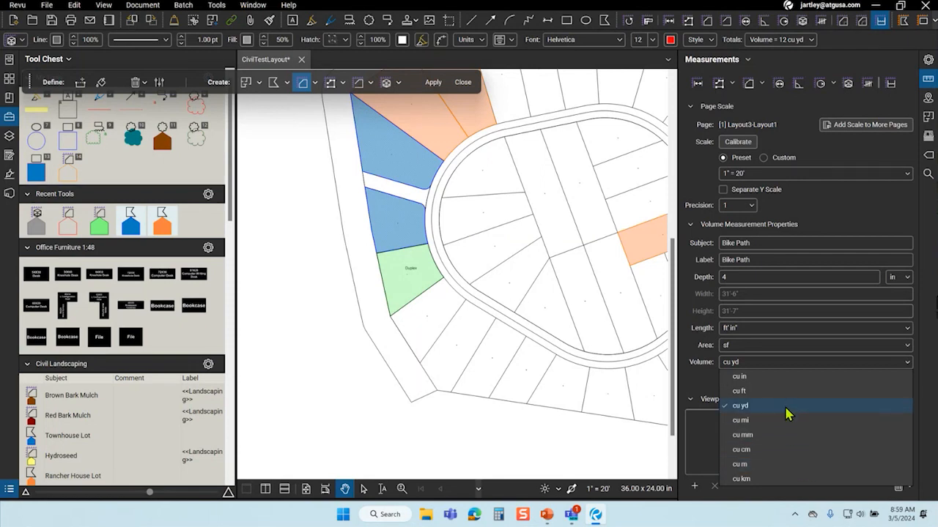
left_click(740, 465)
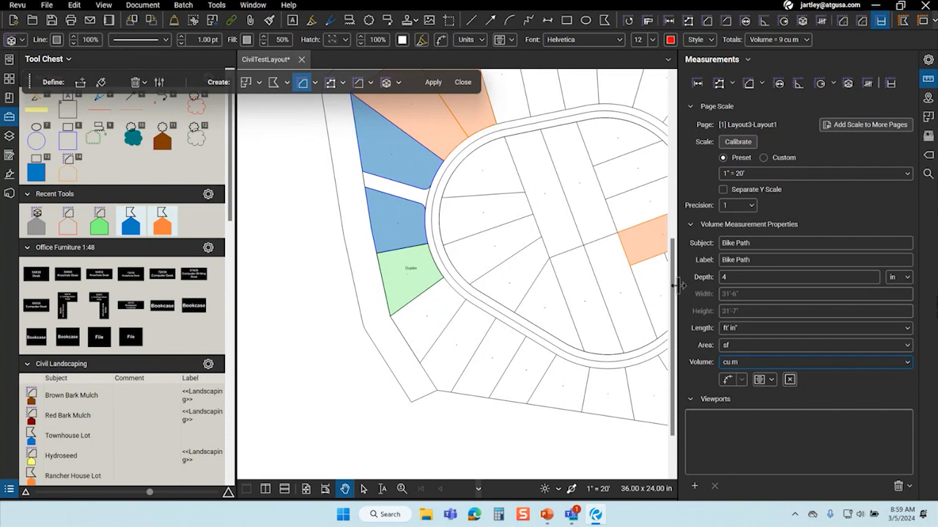
left_click(639, 293)
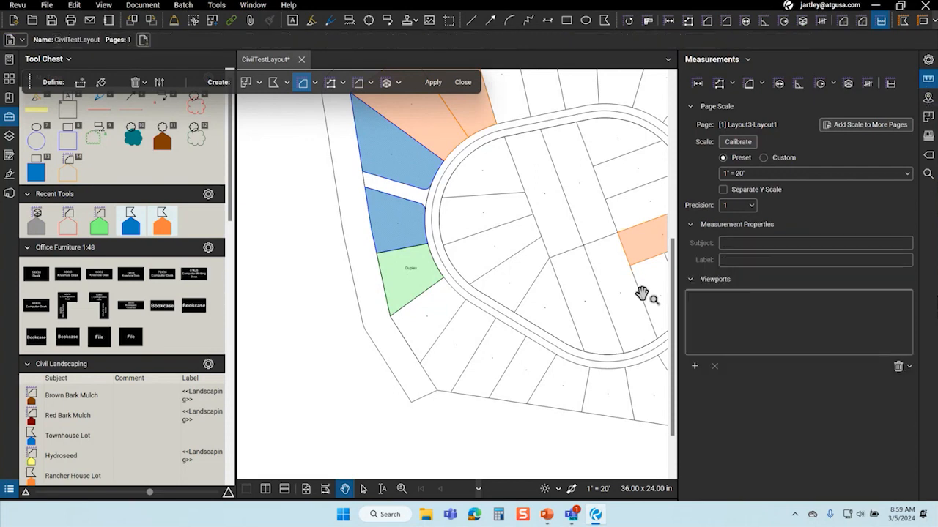
Add the recent Bike Path volume tool to the Civil Landscaping set between Red Bark Mulch and Townhouse Lot, and select it there.
left_click_drag(40, 227, 99, 448)
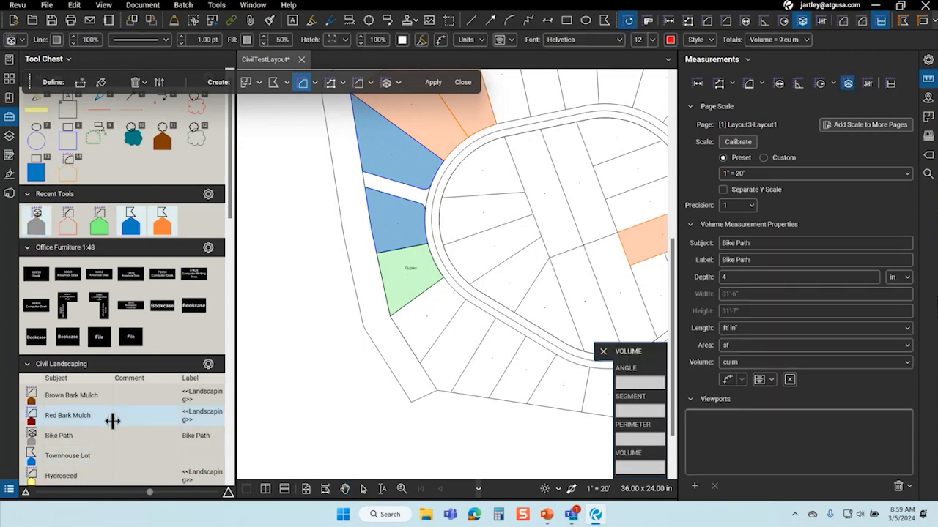
scroll(112, 421, "down", 2)
left_click(147, 349)
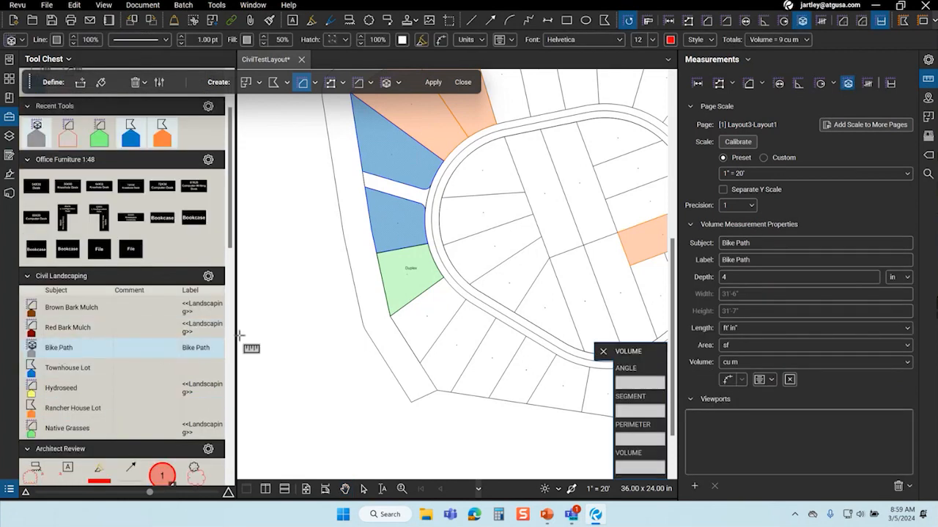
Hide the measurement settings and the Tool Chest to give the site plan more room around the central loop.
left_click(928, 77)
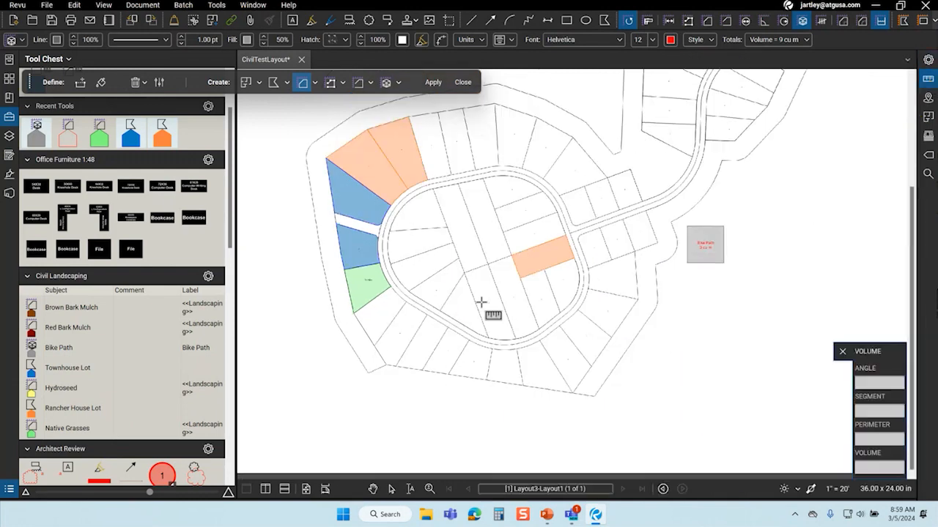
scroll(480, 302, "up", 3)
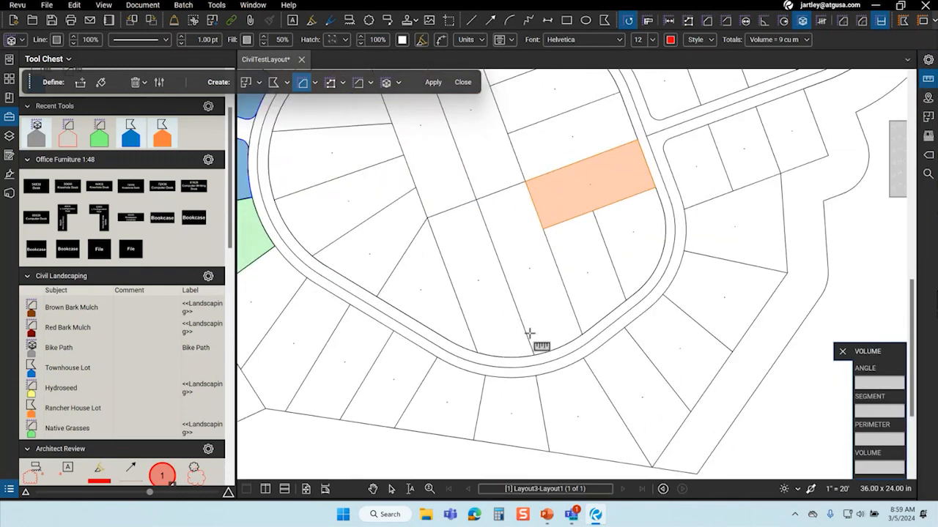
left_click(9, 118)
scroll(621, 290, "down", 2)
scroll(426, 185, "up", 1)
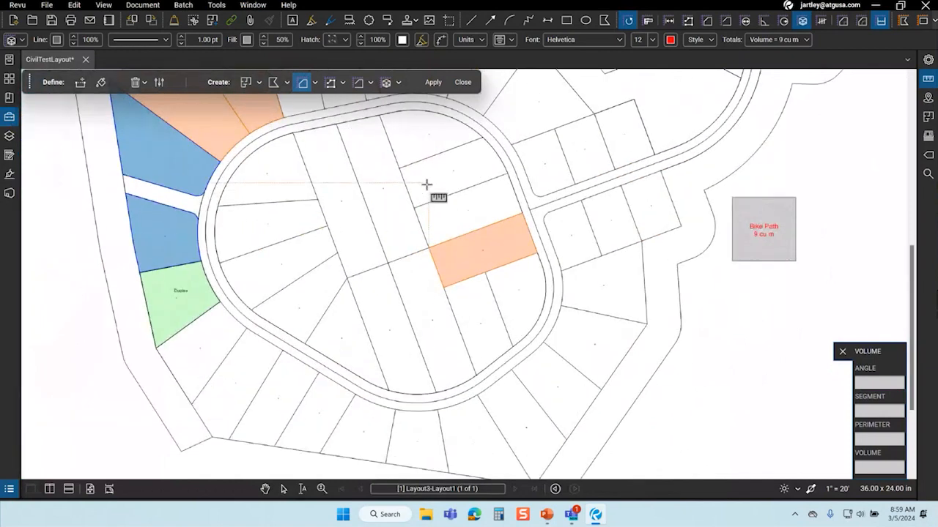
scroll(426, 185, "up", 1)
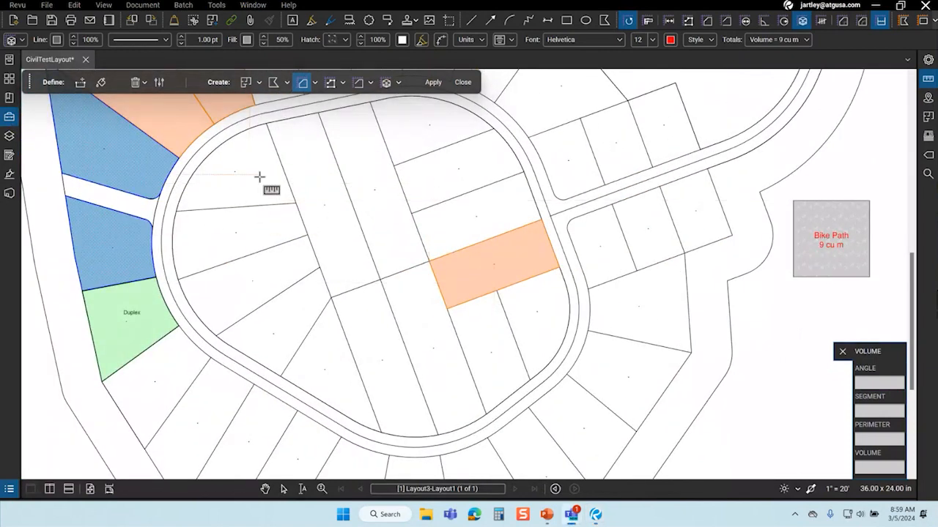
Set Dynamic Fill to create a volume measurement using the Bike Path tool from Civil Landscaping.
left_click(387, 83)
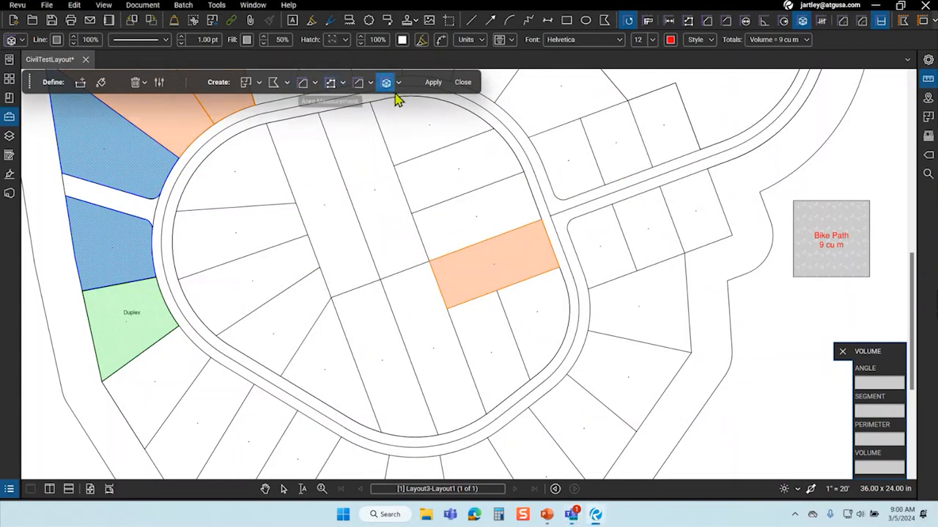
left_click(397, 83)
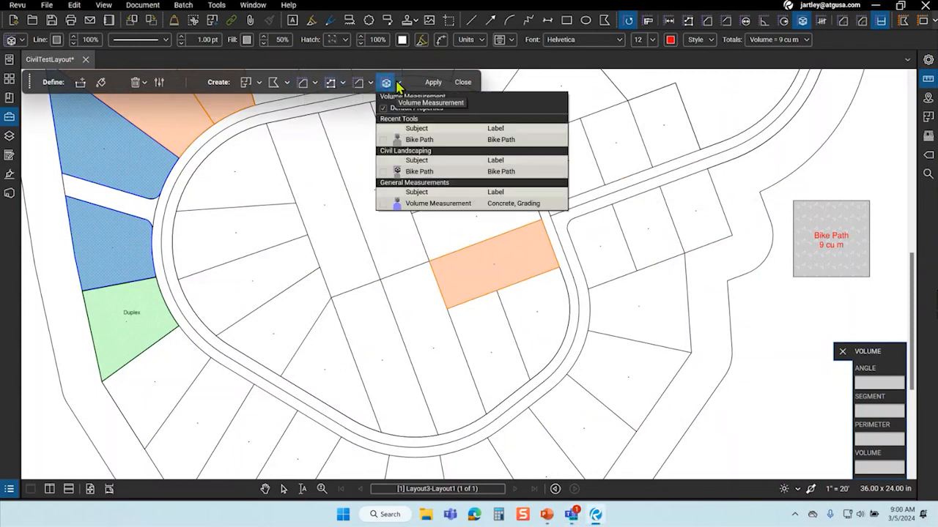
left_click(415, 172)
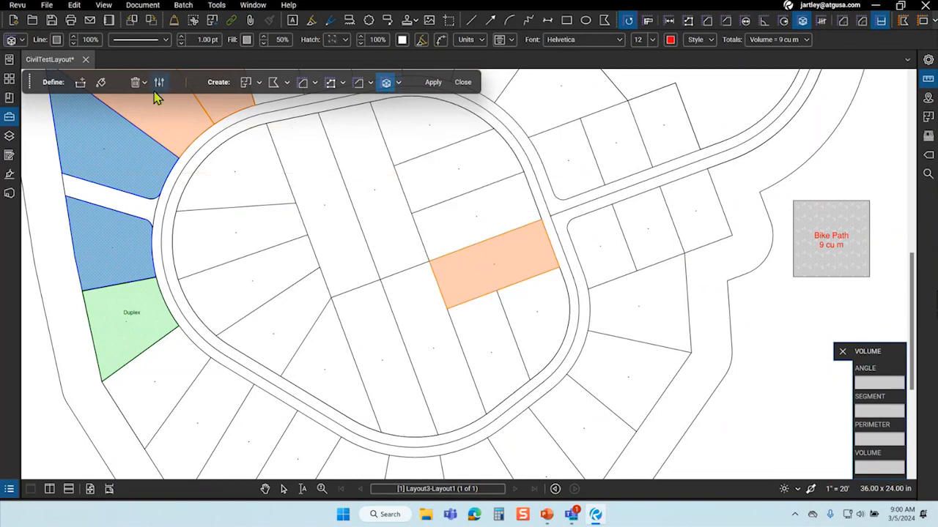
left_click(101, 84)
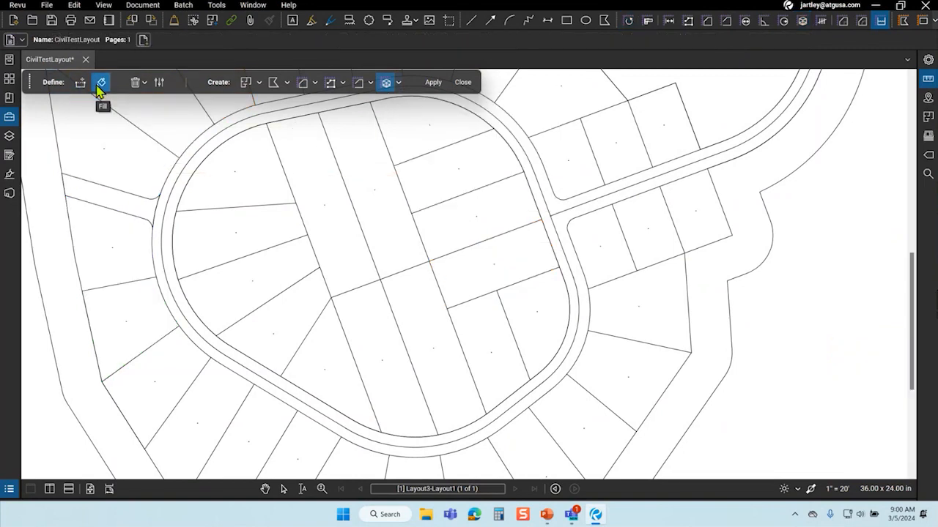
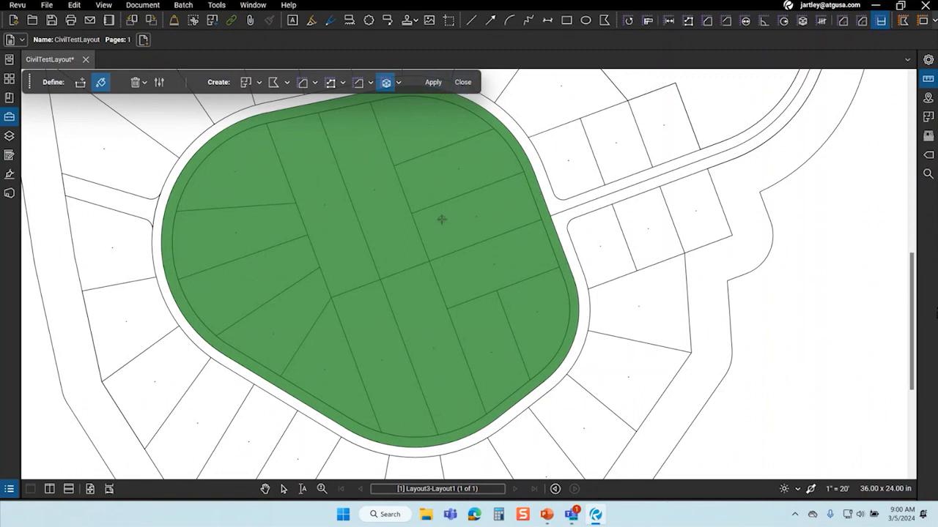
key("Escape")
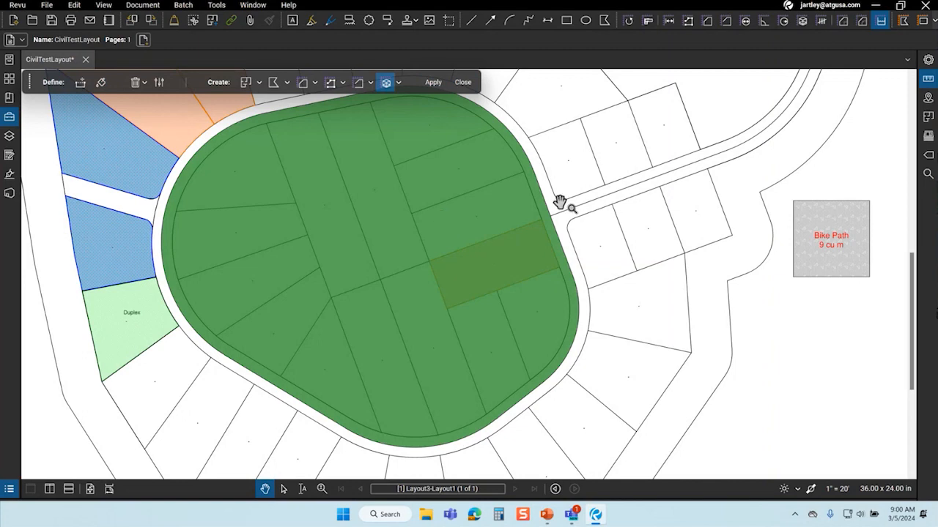
left_click(463, 82)
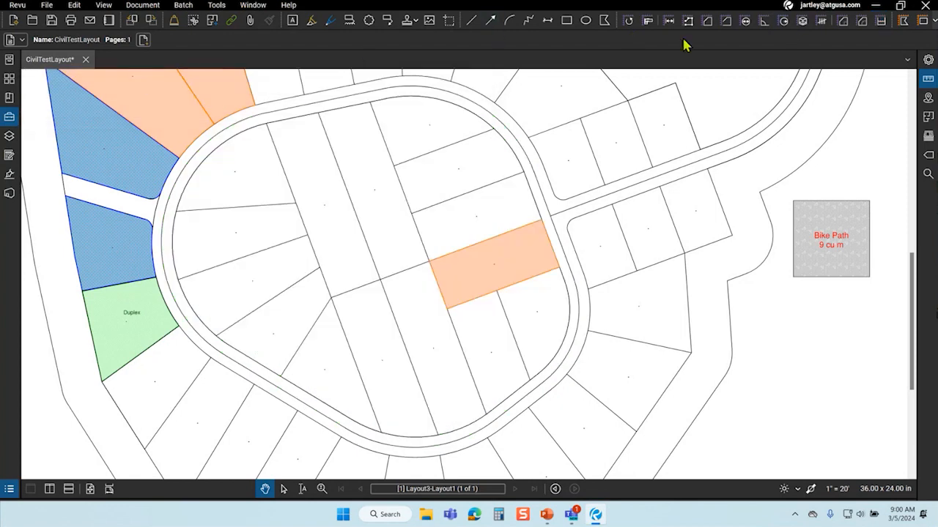
Restart Dynamic Fill and activate its Fill mode for the central loop of the site plan.
key("j")
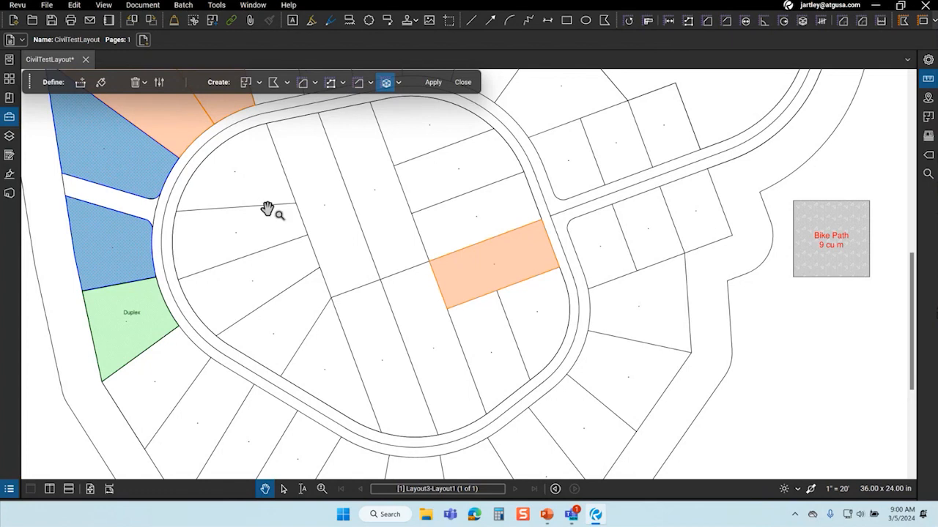
scroll(565, 410, "down", 1)
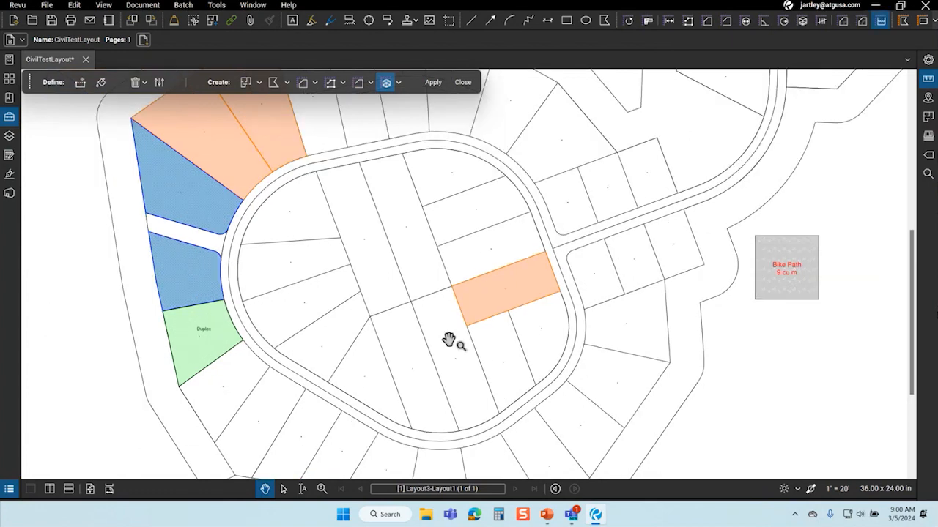
scroll(432, 320, "up", 1)
left_click(100, 83)
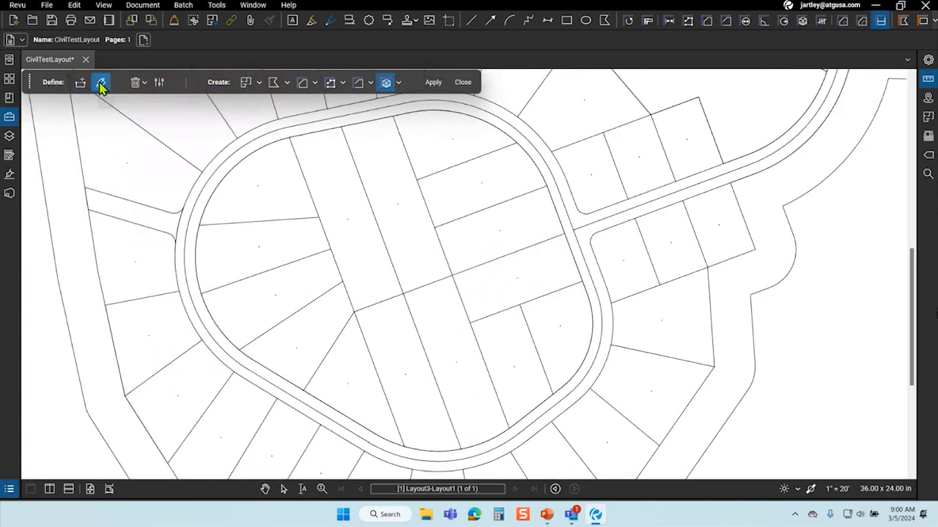
Try to fill the narrow strip between the two inner loop lines, and clear all fills and boundaries.
mouse_move(272, 137)
left_mouse_down()
mouse_move(230, 159)
mouse_move(209, 192)
mouse_move(214, 180)
left_mouse_up()
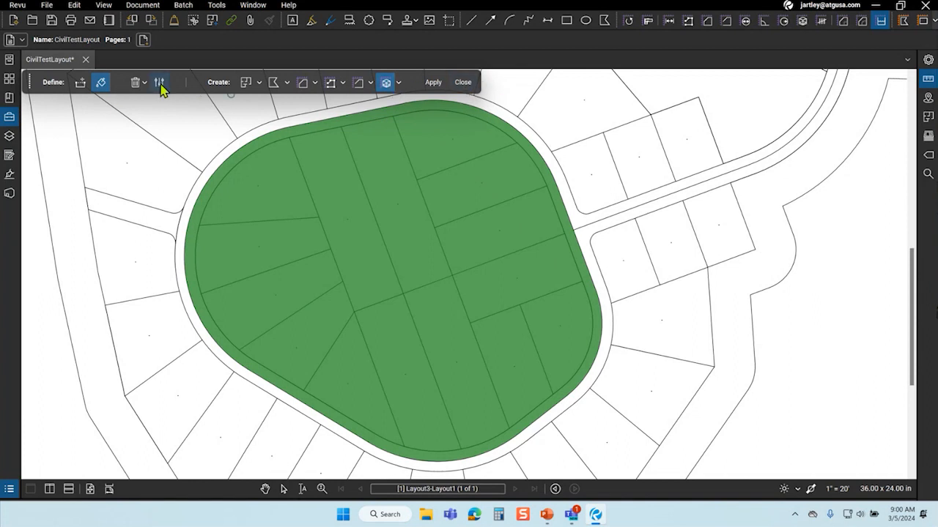
left_click(135, 83)
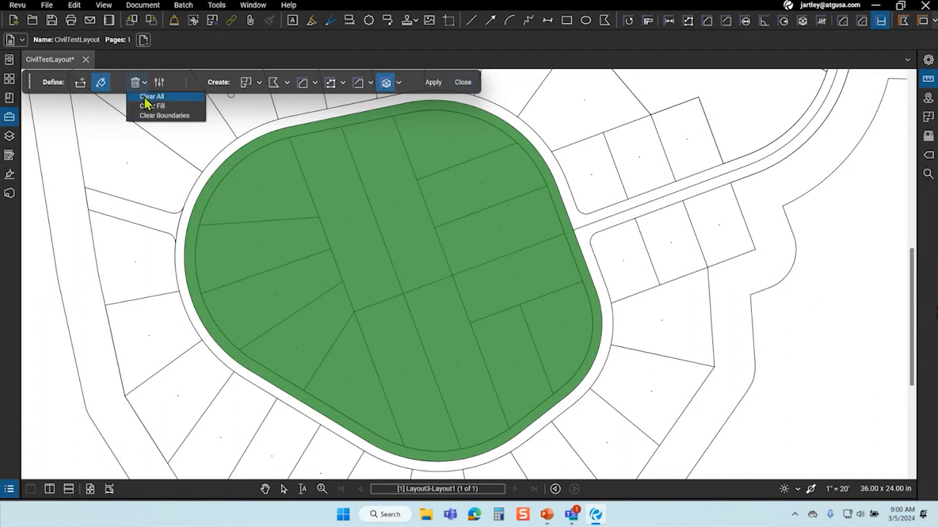
left_click(150, 96)
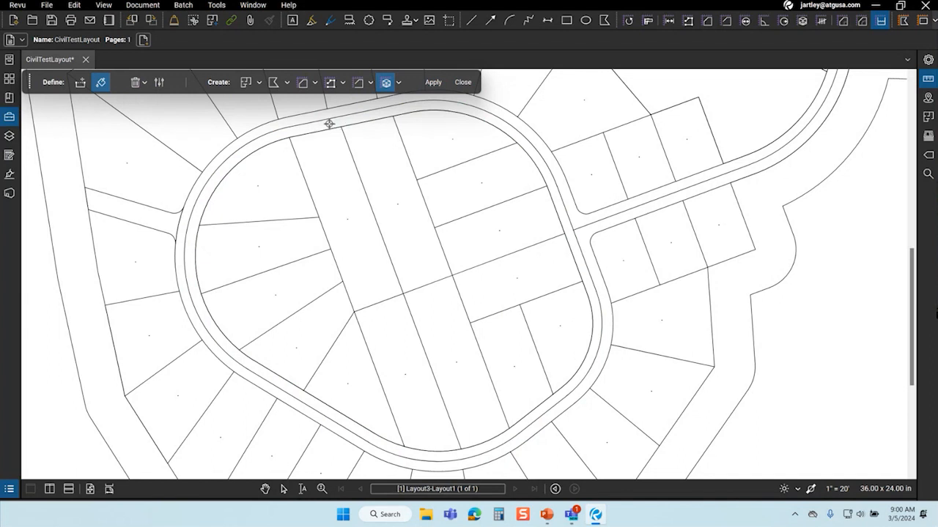
Try again to fill the strip along the upper edge of the inner loop, and clear all of the fill.
left_click_drag(330, 124, 364, 118)
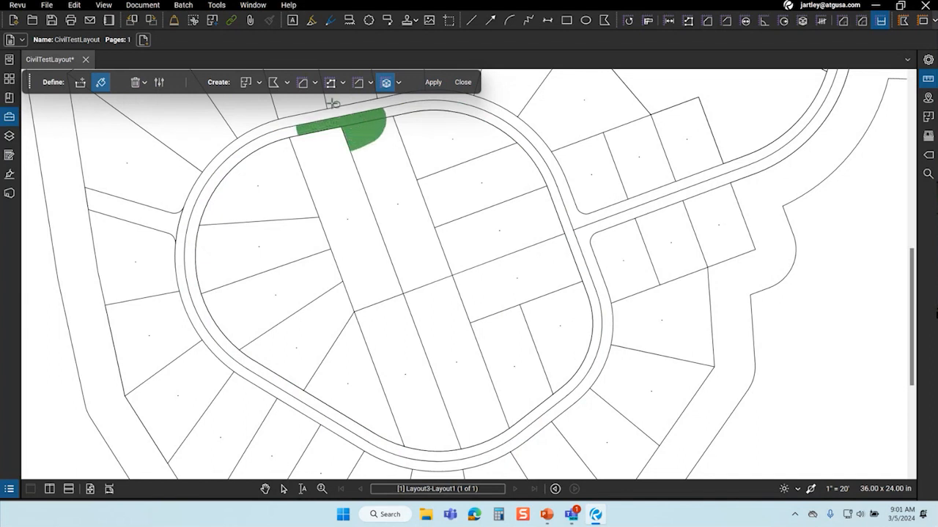
left_click(132, 86)
left_click(149, 102)
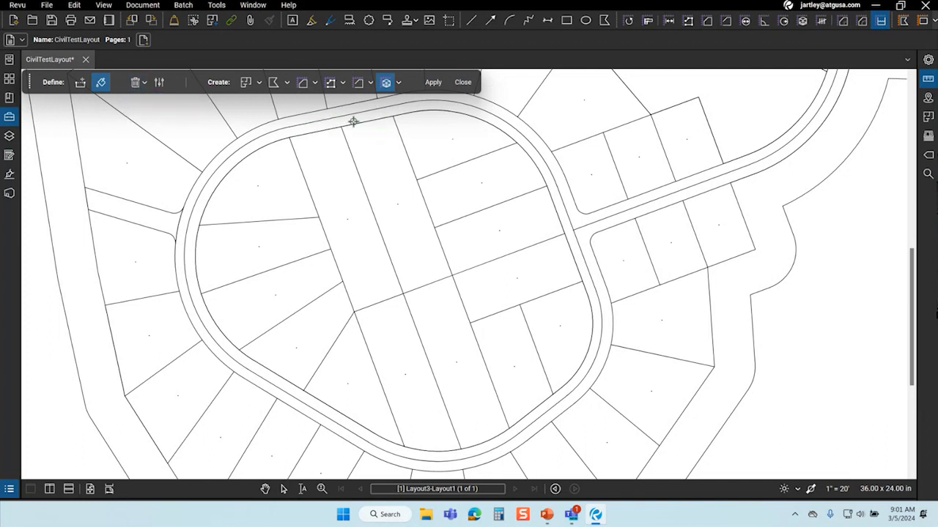
Set the Dynamic Fill Edge Sensitivity to Low and return to Fill mode with the settings closed.
left_click(159, 85)
left_click(398, 177)
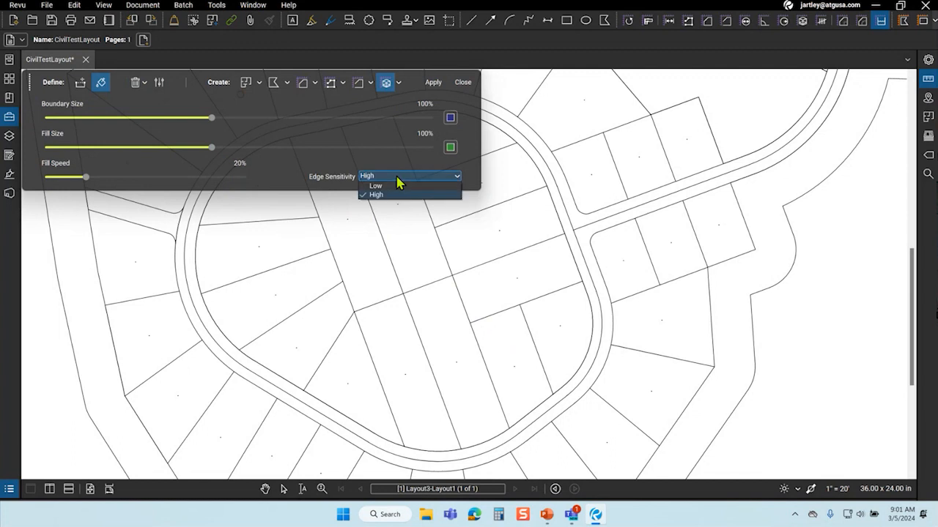
left_click(393, 186)
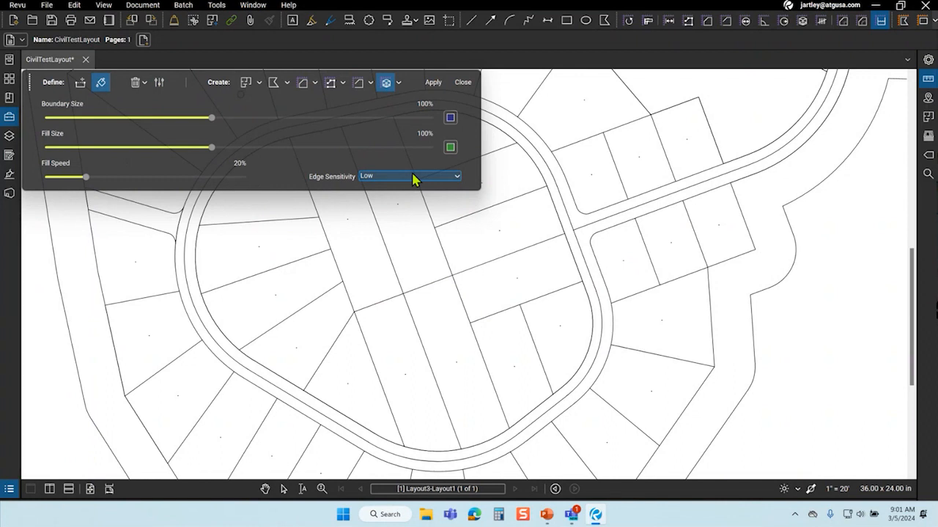
left_click(81, 86)
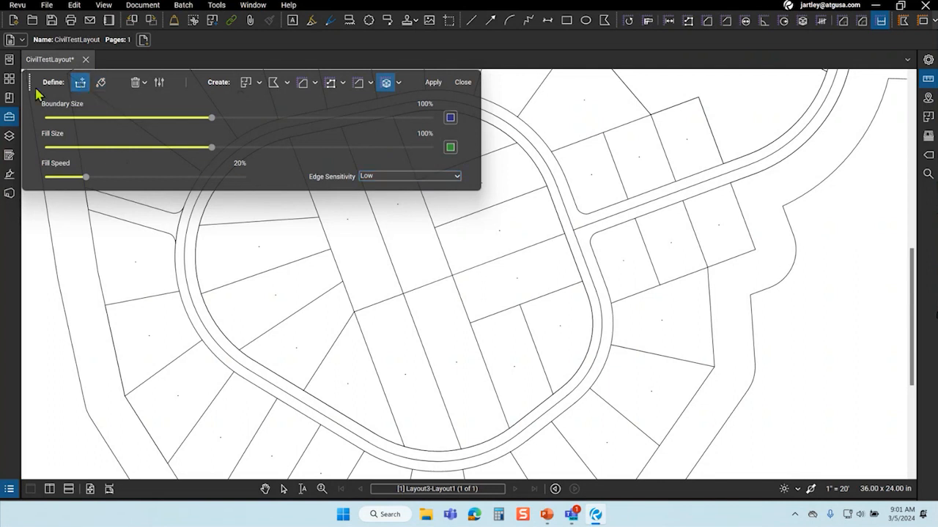
left_click(101, 82)
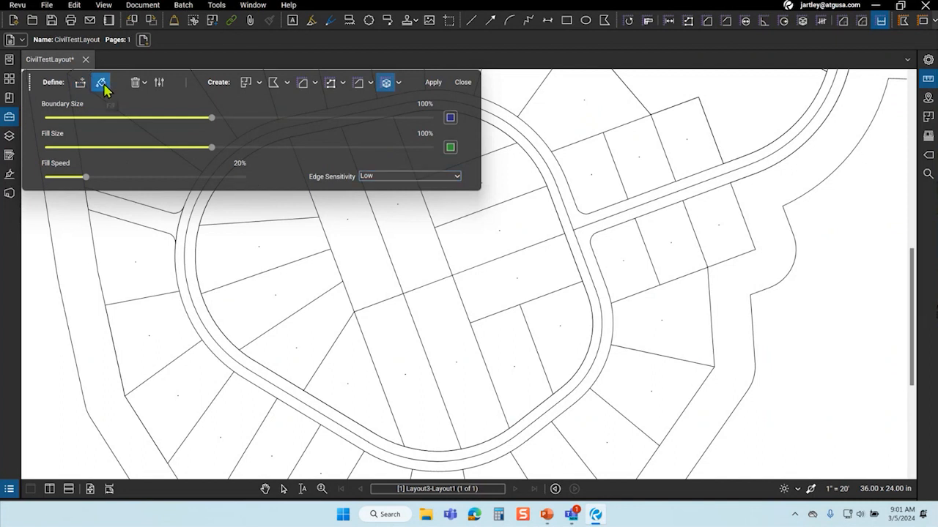
left_click(159, 82)
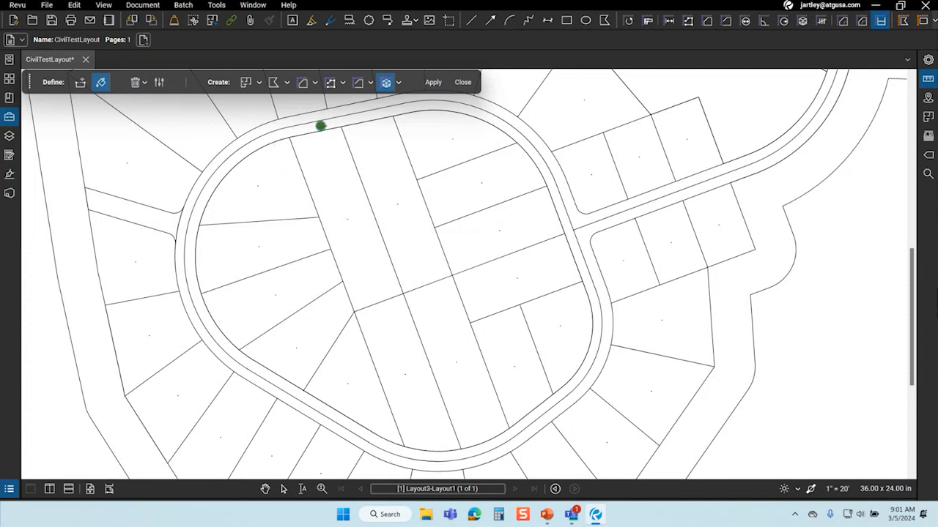
Try to fill the inner loop strip with low edge sensitivity, and clear all of the fill.
left_click_drag(320, 126, 323, 126)
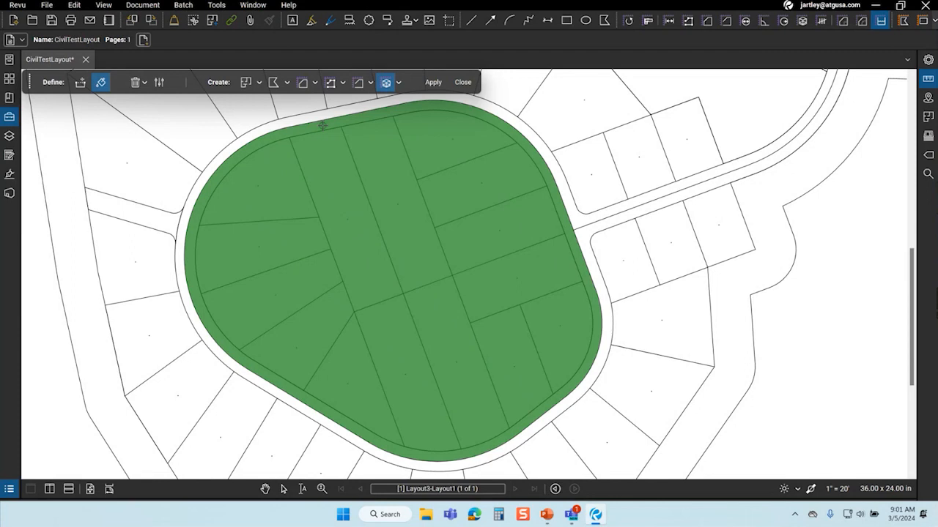
left_click(136, 82)
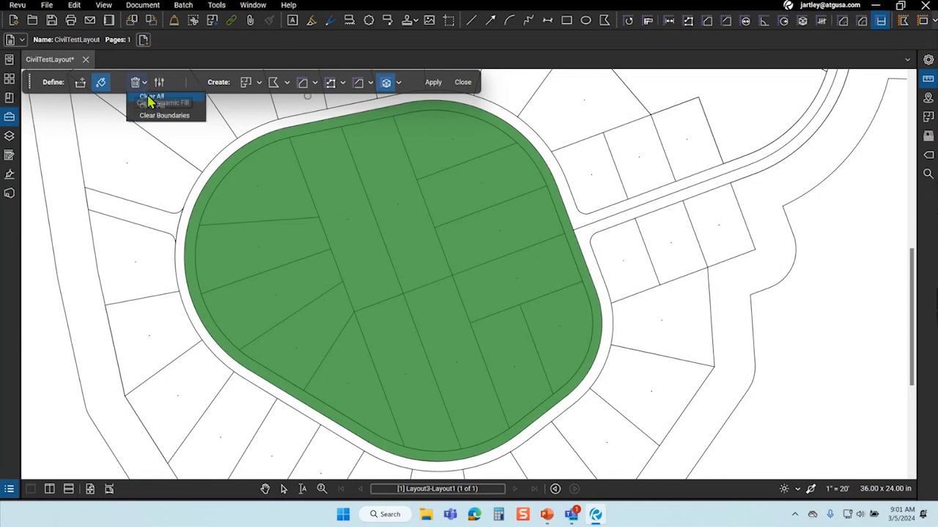
left_click(150, 97)
Activate Boundary mode for the junction where the side road meets the loop, and set the Boundary Size to 25%.
scroll(578, 242, "up", 5)
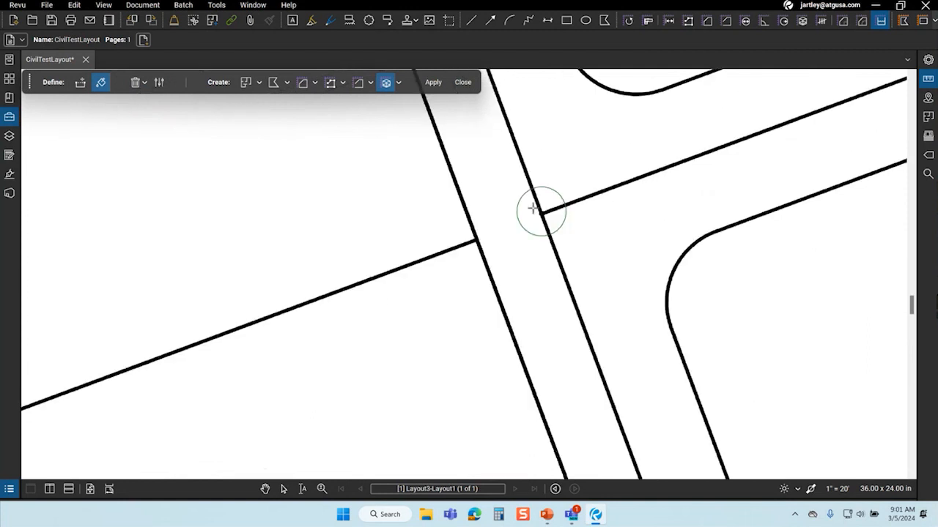
left_click(80, 82)
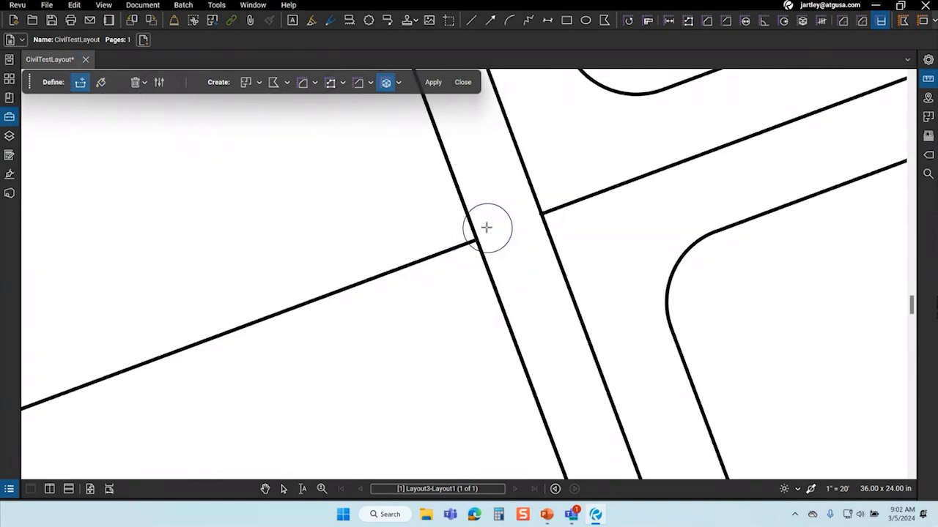
left_click(163, 85)
left_click_drag(212, 118, 45, 119)
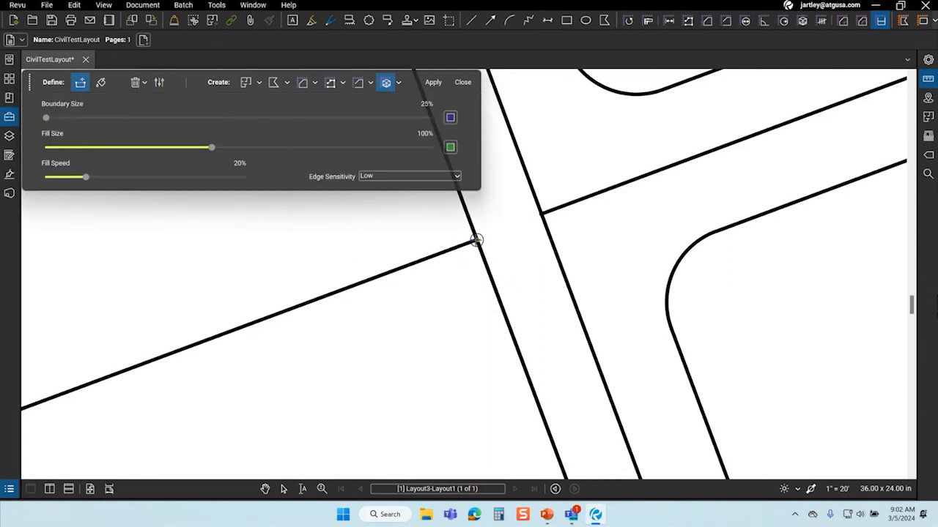
left_click_drag(46, 118, 386, 118)
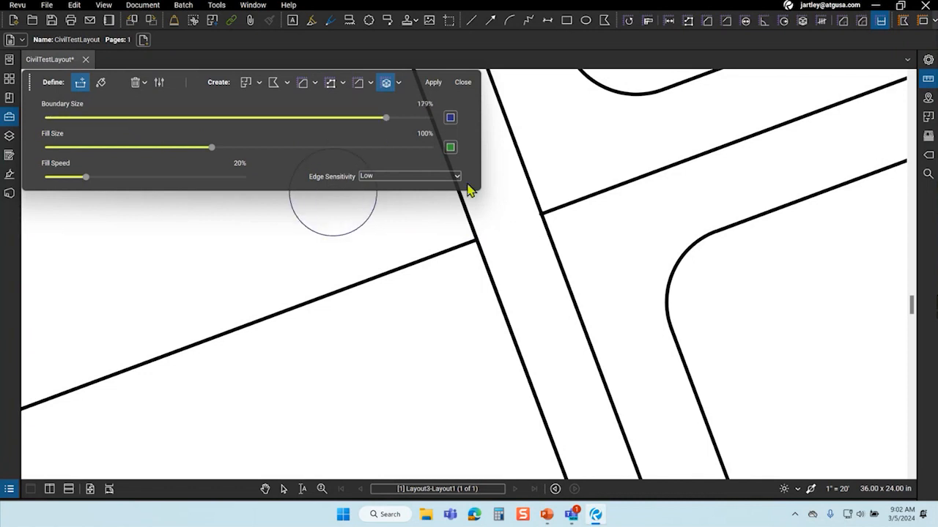
left_click_drag(386, 118, 45, 118)
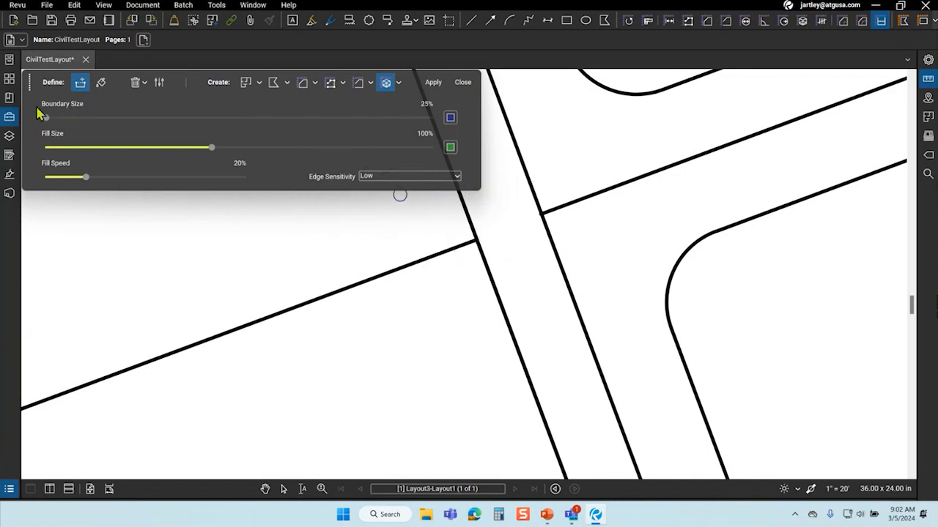
Draw a boundary across the inner loop strip from the lot line's end to the corner of the side road.
left_click(477, 239)
left_click(541, 214)
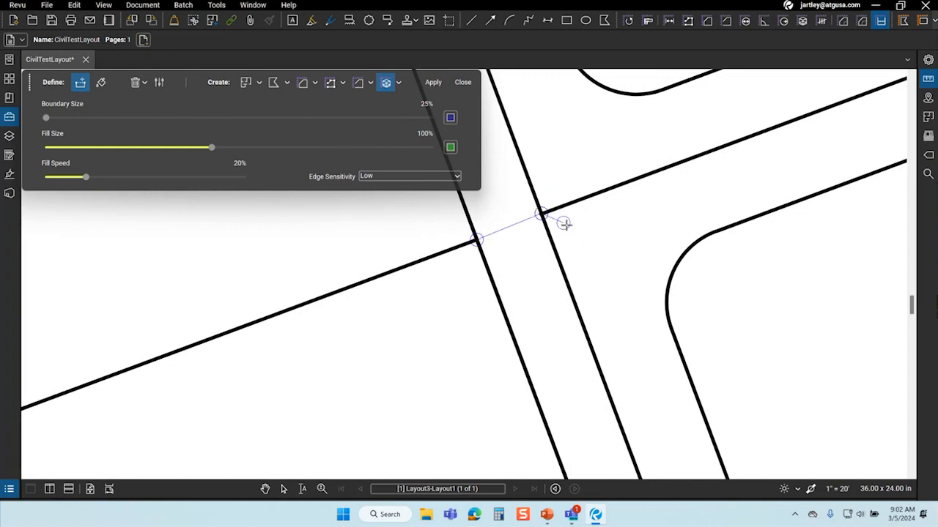
key("Return")
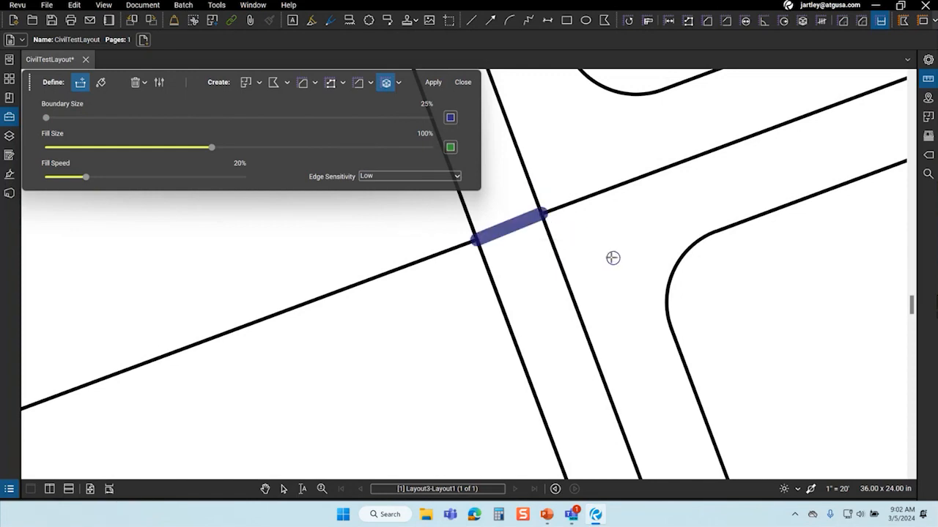
scroll(551, 299, "down", 8)
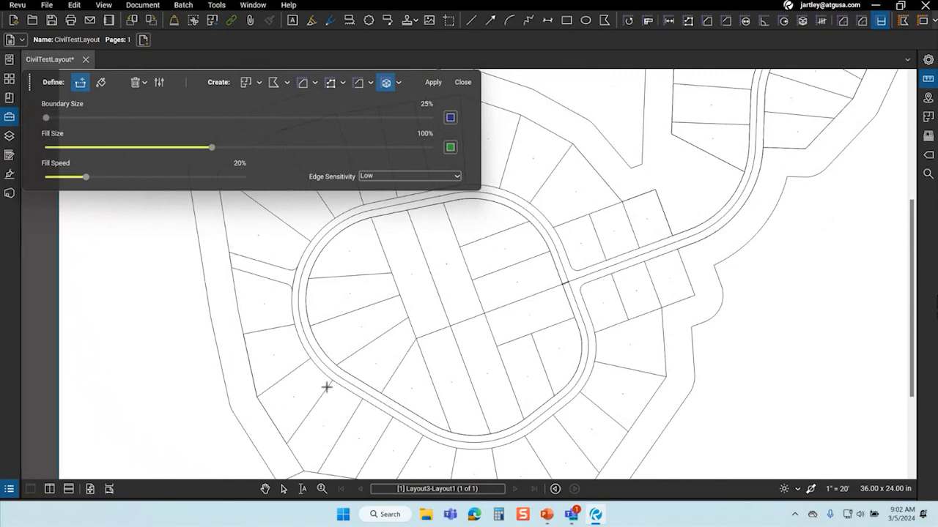
Try a dynamic fill of the whole area inside the looped road with the fill settings hidden, and clear the fill and boundaries.
scroll(371, 414, "up", 5)
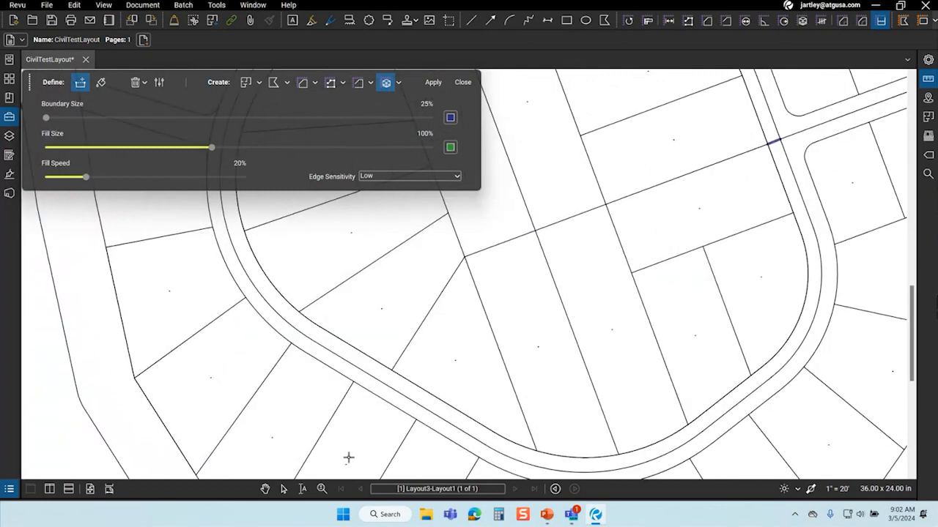
scroll(236, 431, "down", 3)
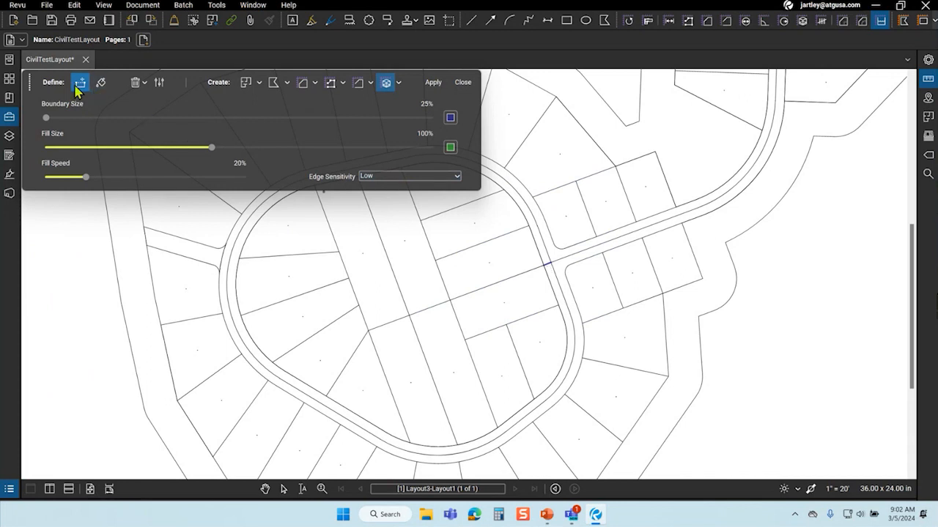
left_click(160, 86)
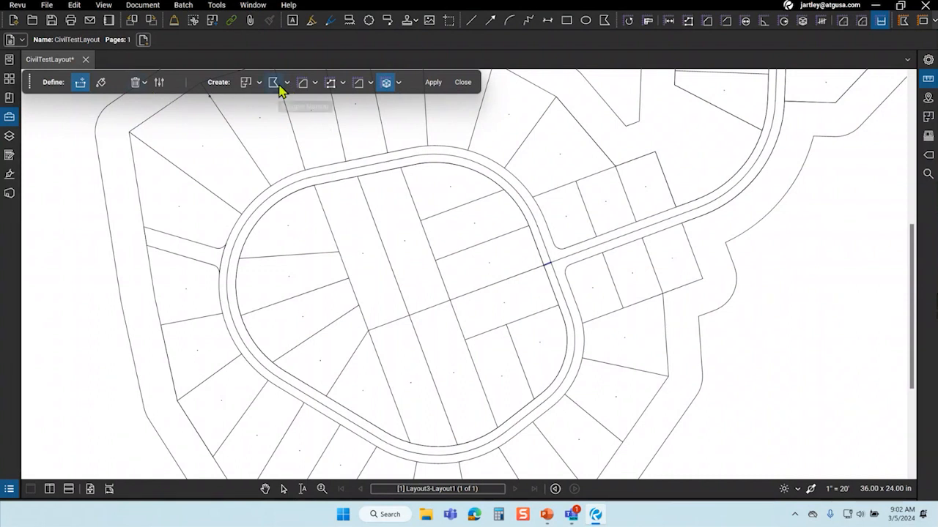
left_click(101, 83)
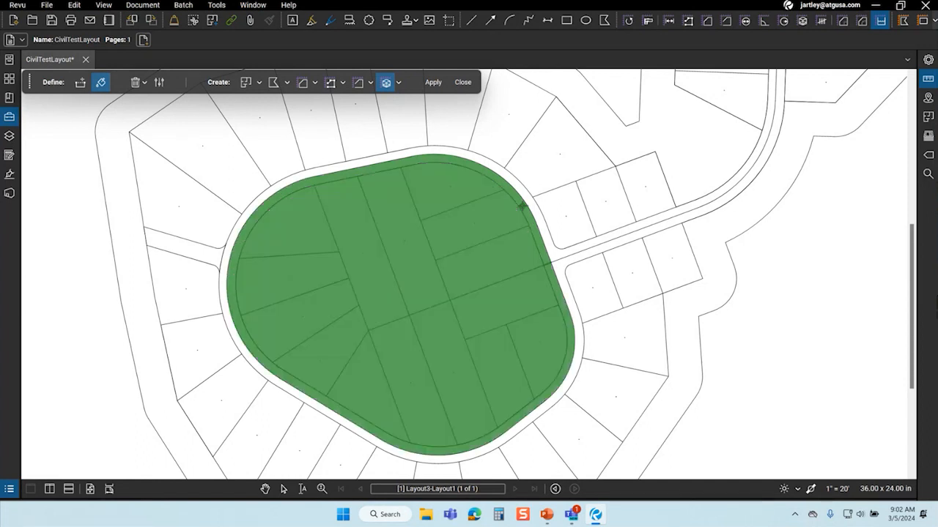
left_click(139, 82)
left_click(149, 100)
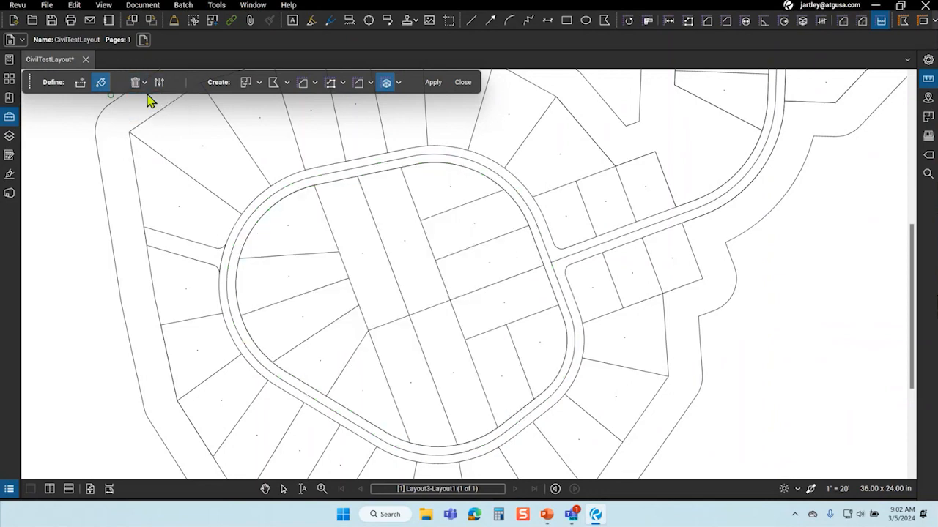
Draw a boundary line across the loop's western side, from the outer lot-line corner to the facing inner lot-line corner.
scroll(220, 395, "up", 3)
scroll(269, 376, "up", 2)
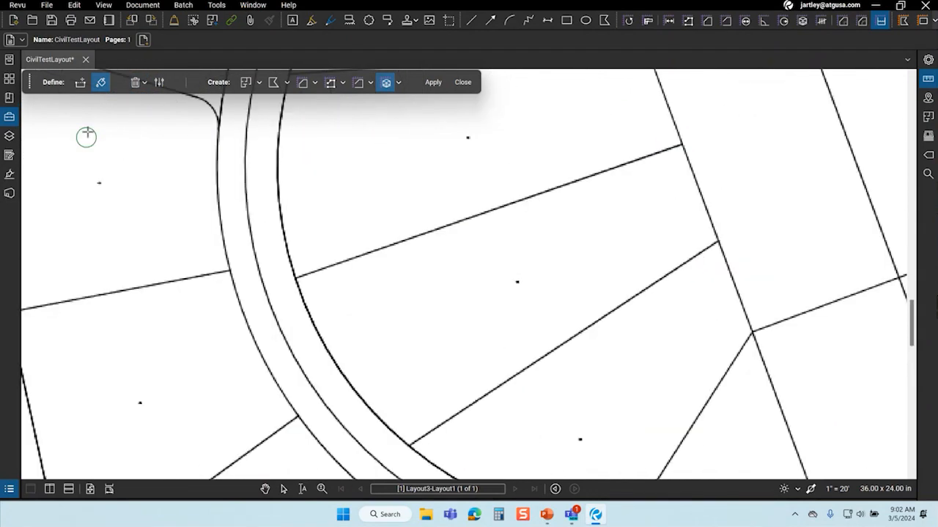
left_click(80, 82)
scroll(212, 235, "down", 3)
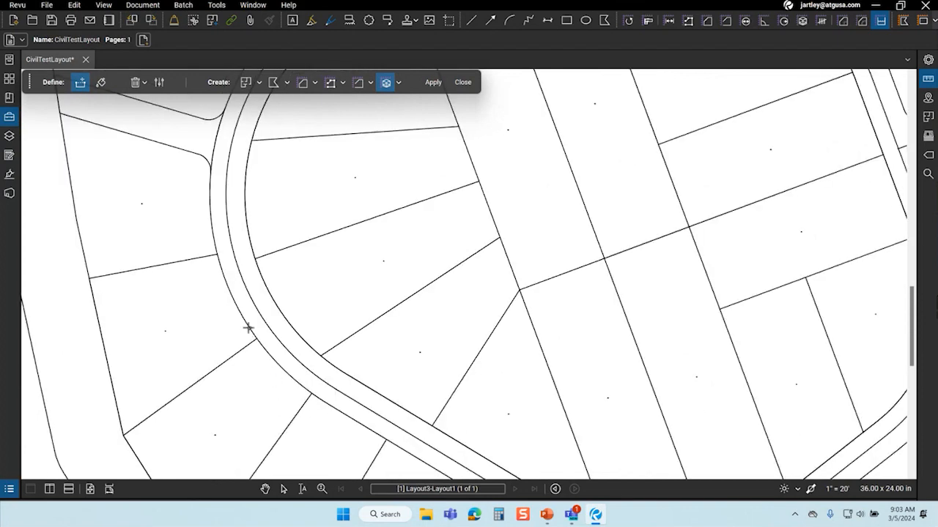
scroll(237, 256, "up", 2)
scroll(193, 256, "up", 3)
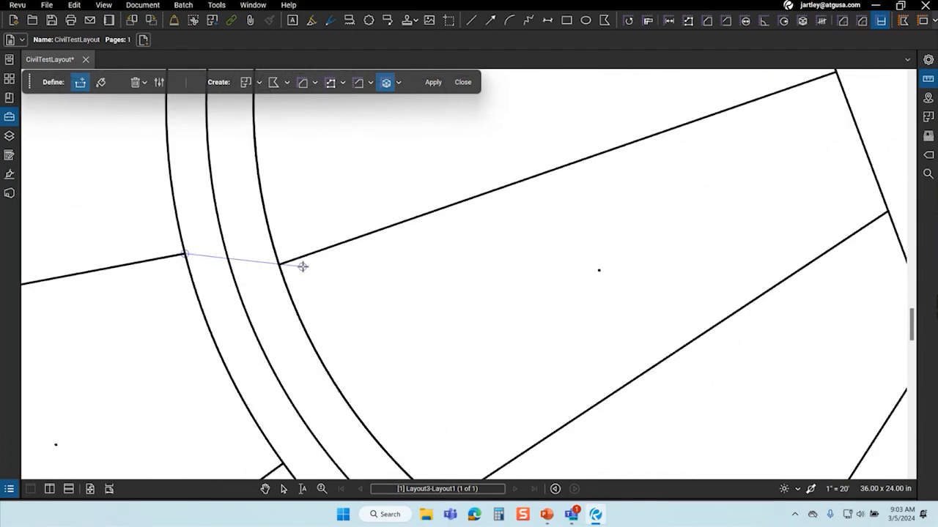
left_click(279, 264)
key("Return")
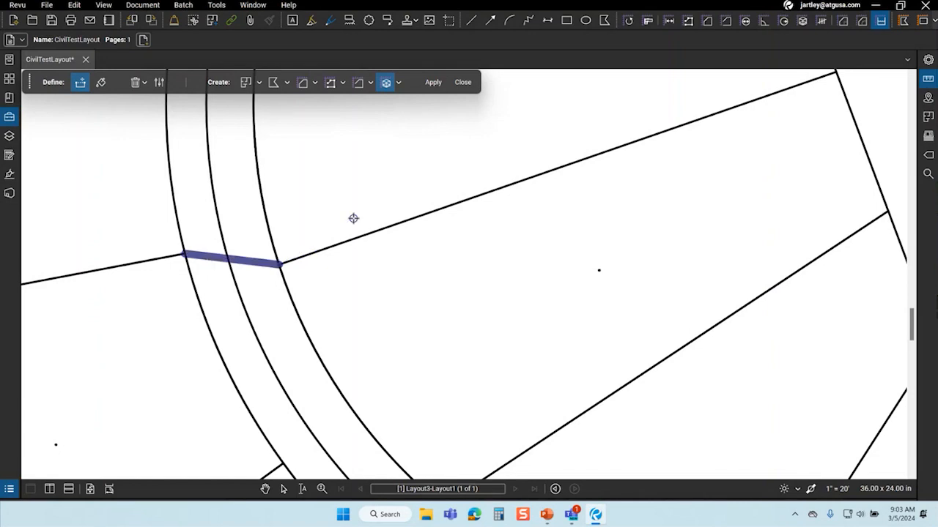
Add a second boundary line across the inner path strip on the loop's eastern side, at the side road junction.
scroll(300, 356, "down", 4)
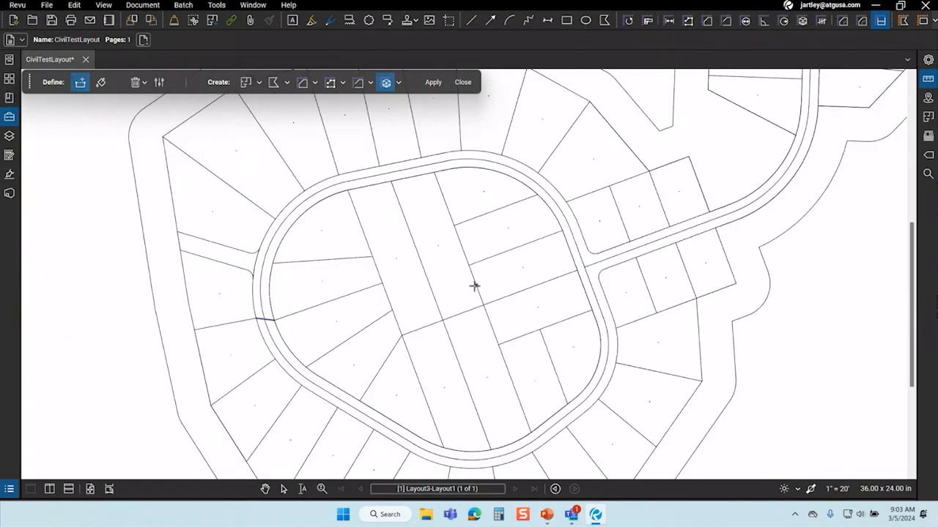
scroll(595, 264, "up", 2)
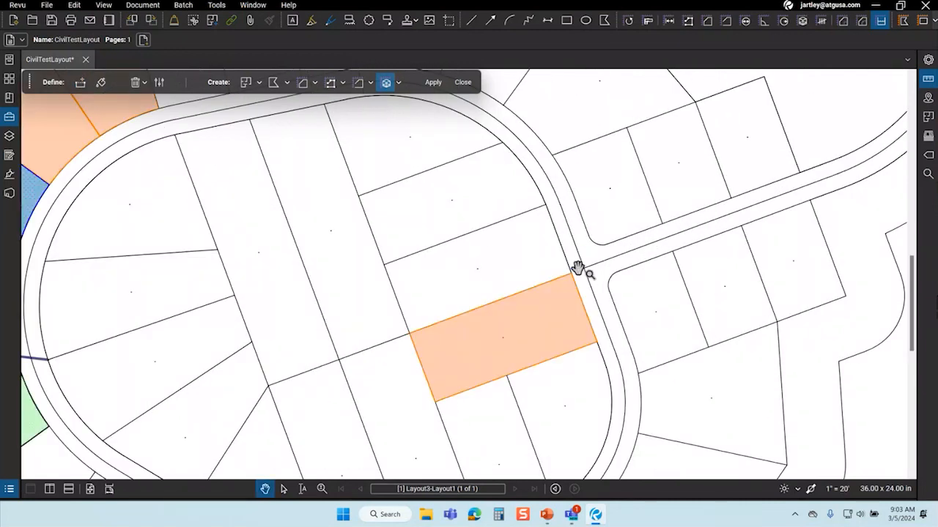
left_click(81, 85)
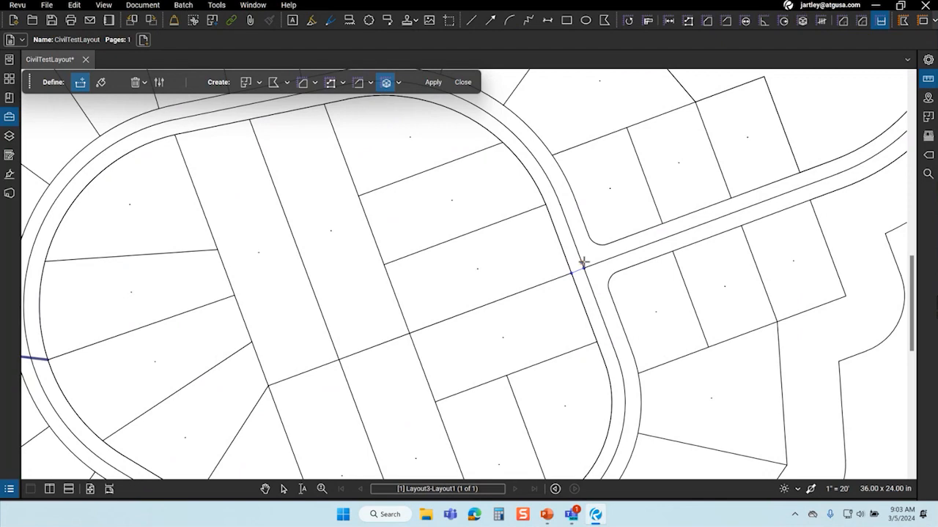
scroll(586, 261, "down", 1)
scroll(260, 246, "down", 1)
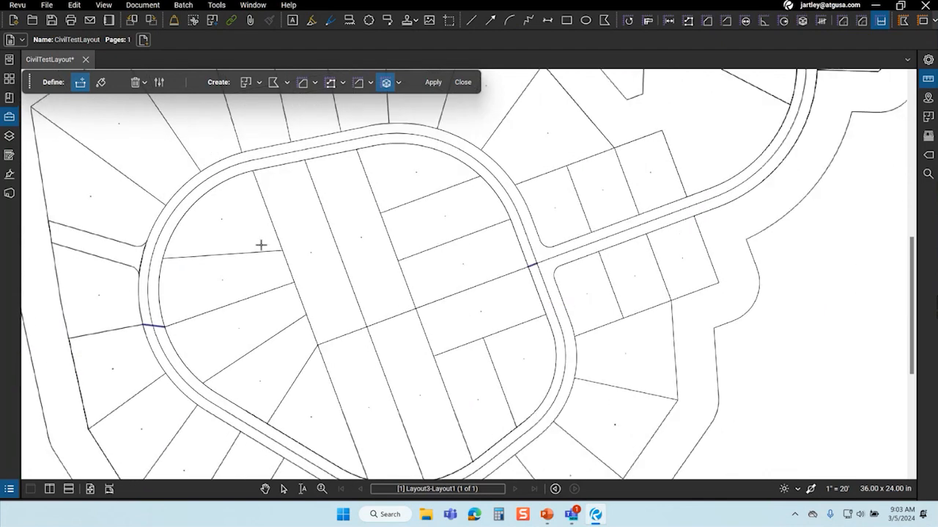
Fill the northern path strip between the two boundaries and apply it as a Bike Path volume measurement.
left_click(101, 85)
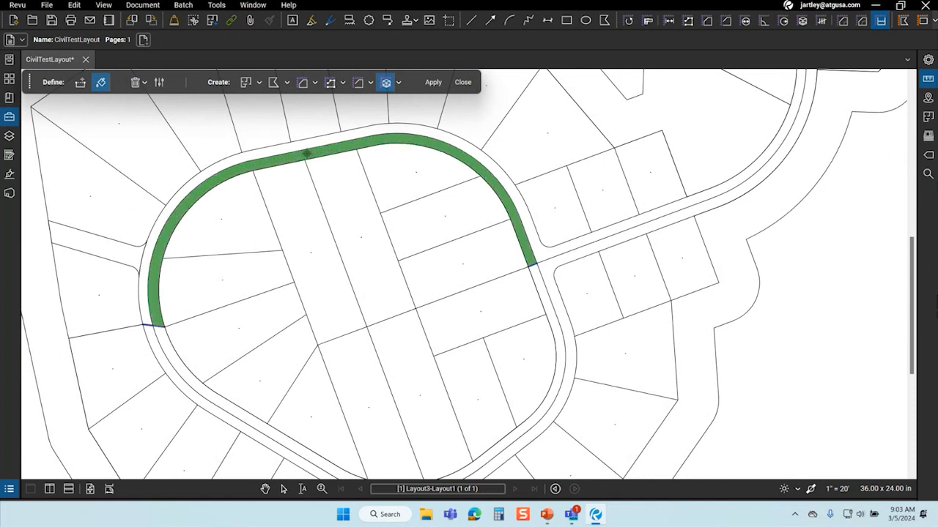
left_click(432, 84)
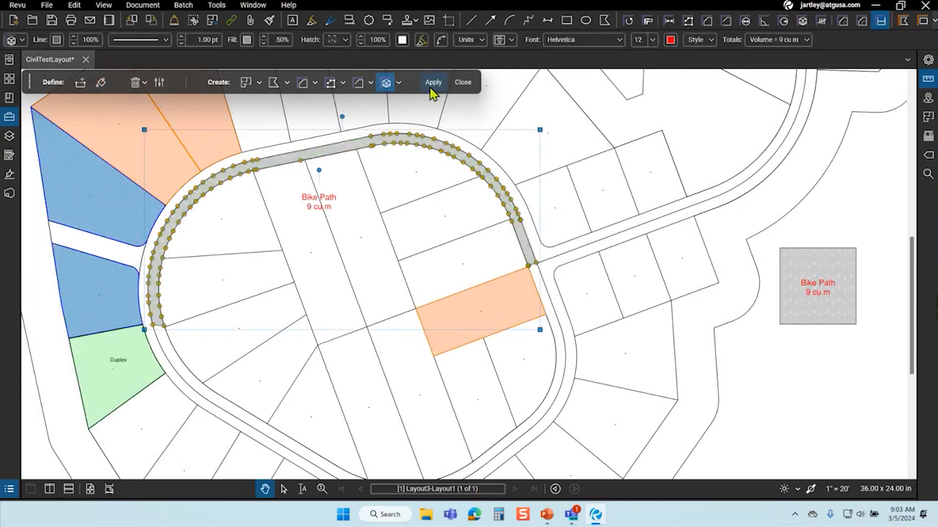
left_click(378, 235)
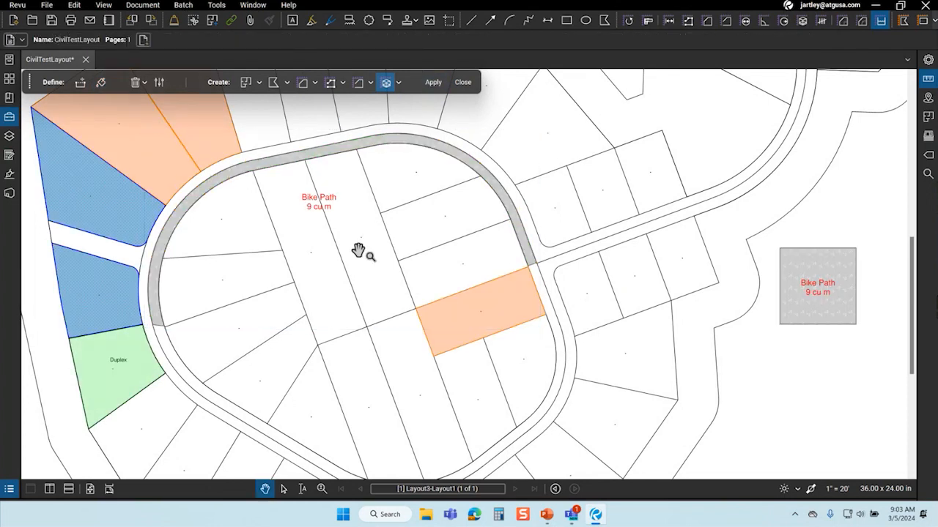
Fill the path strip around the southern part of the loop and apply it as a Bike Path volume measurement.
left_click_drag(406, 374, 389, 295)
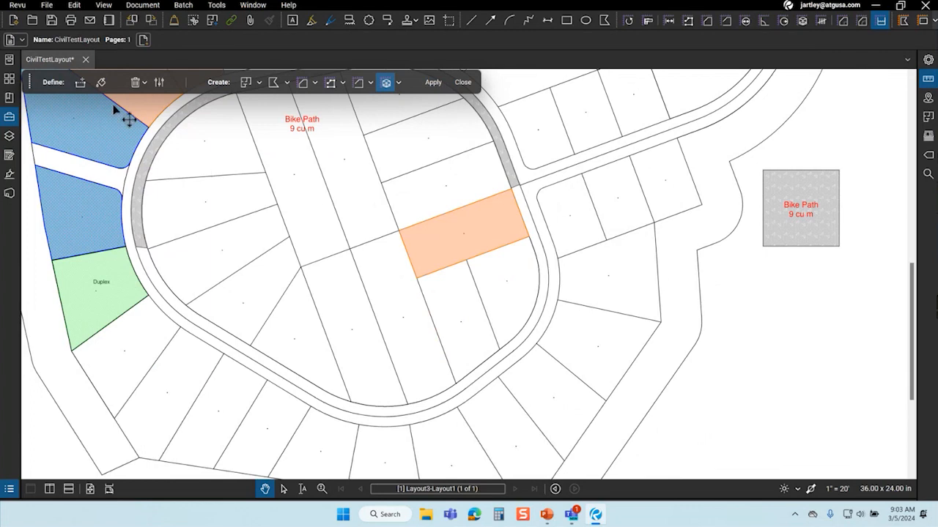
left_click(101, 82)
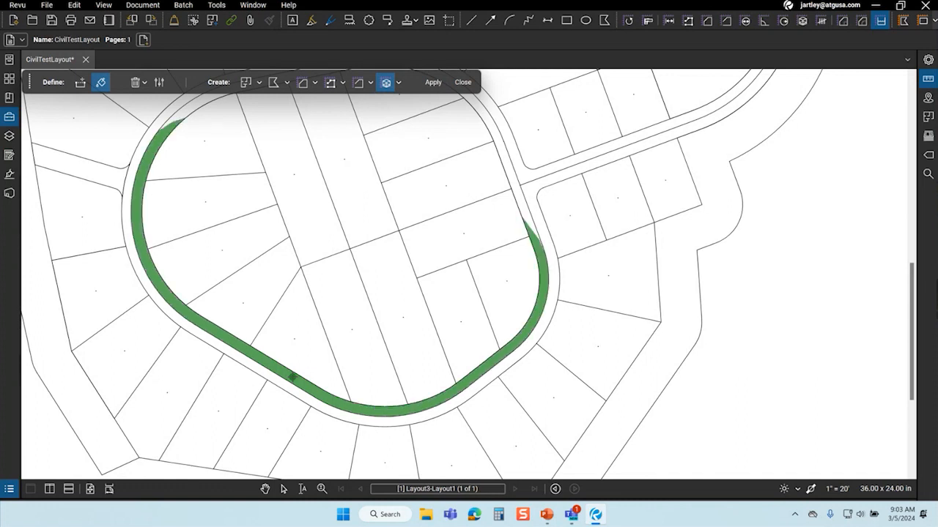
scroll(339, 463, "down", 1)
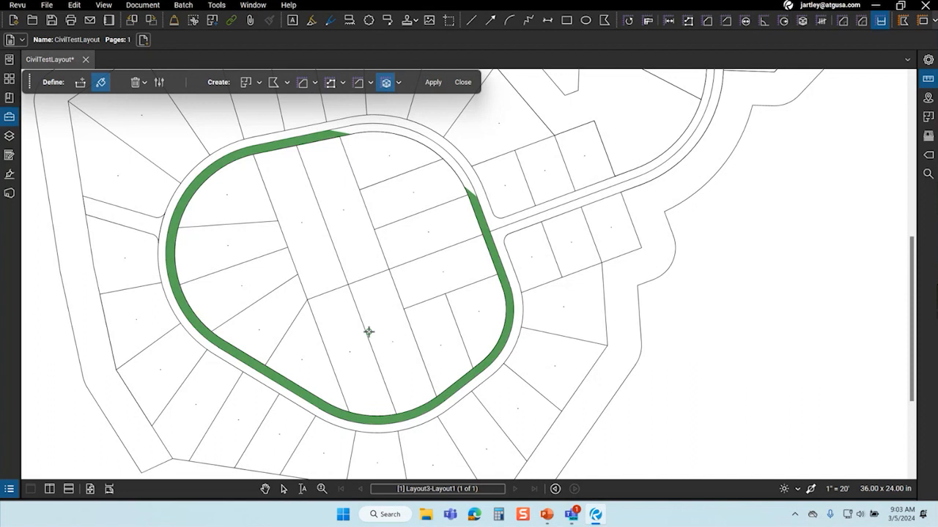
left_click(433, 84)
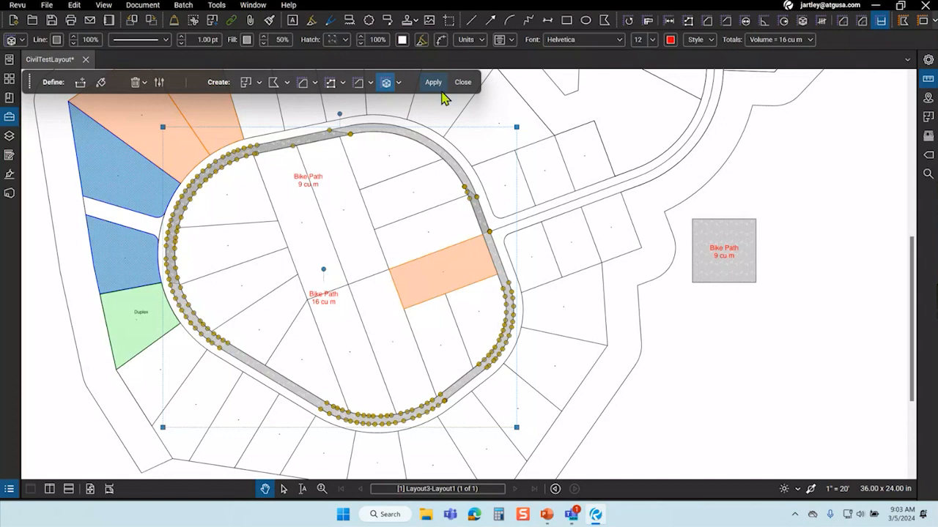
left_click(521, 144)
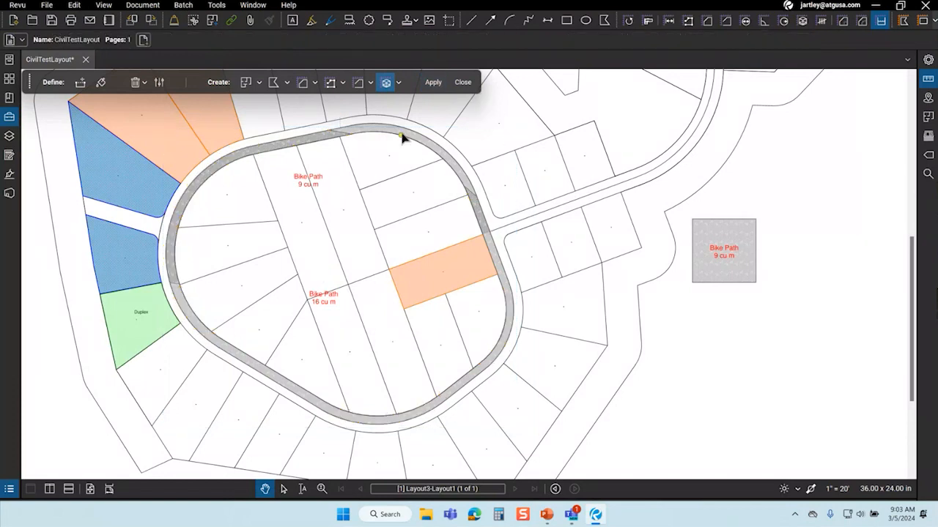
Compare the two overlapping Bike Path measurements by selecting each, and delete the northern one.
left_click(428, 148)
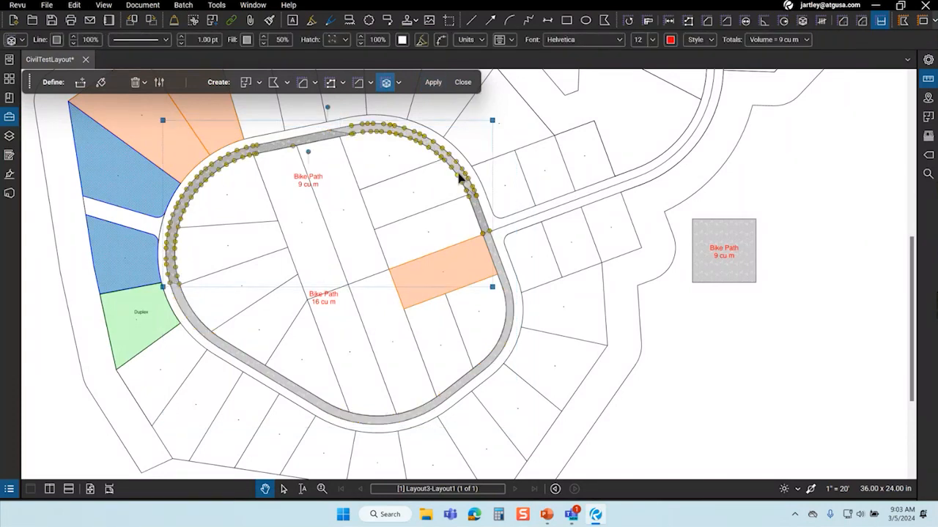
left_click(260, 354)
left_click(271, 380)
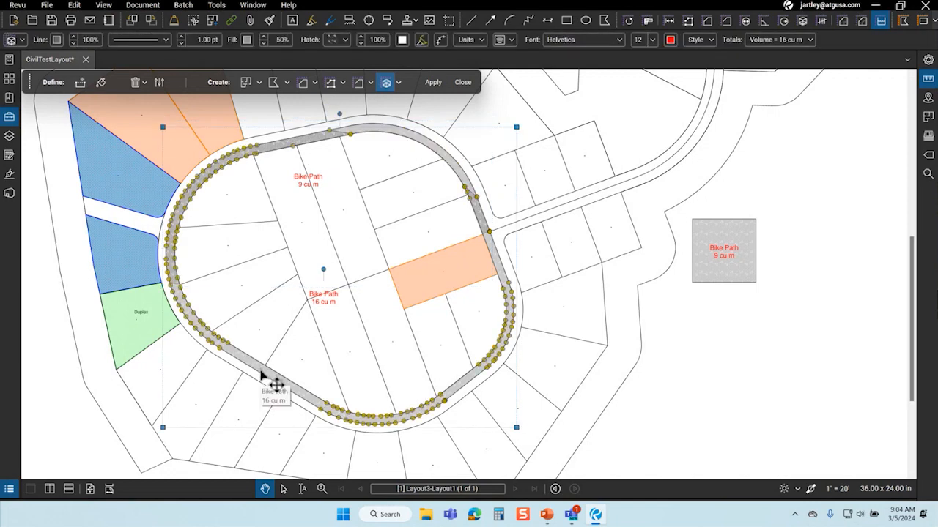
scroll(414, 135, "up", 2)
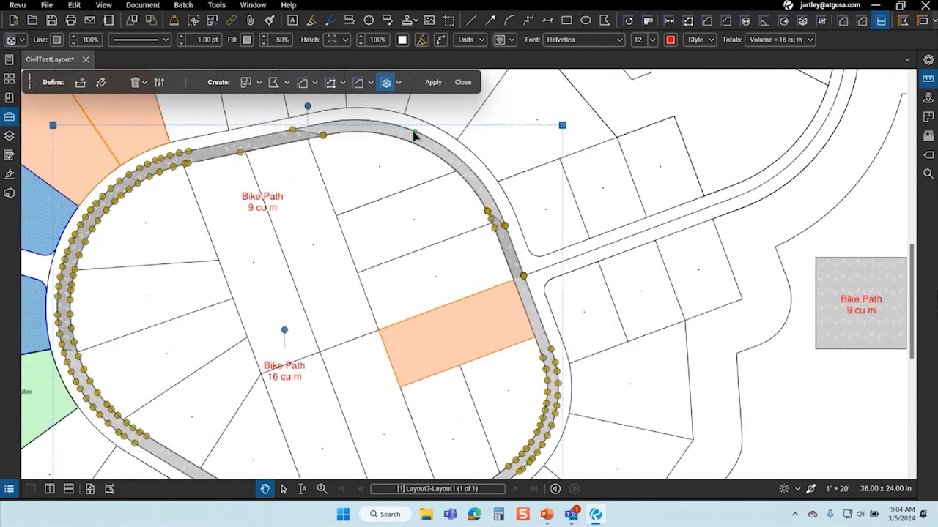
left_click(395, 141)
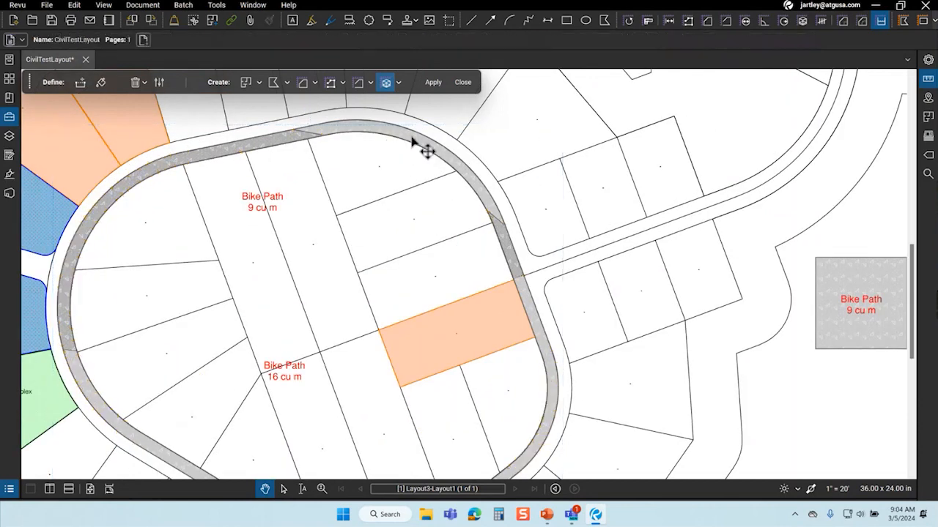
left_click(412, 141)
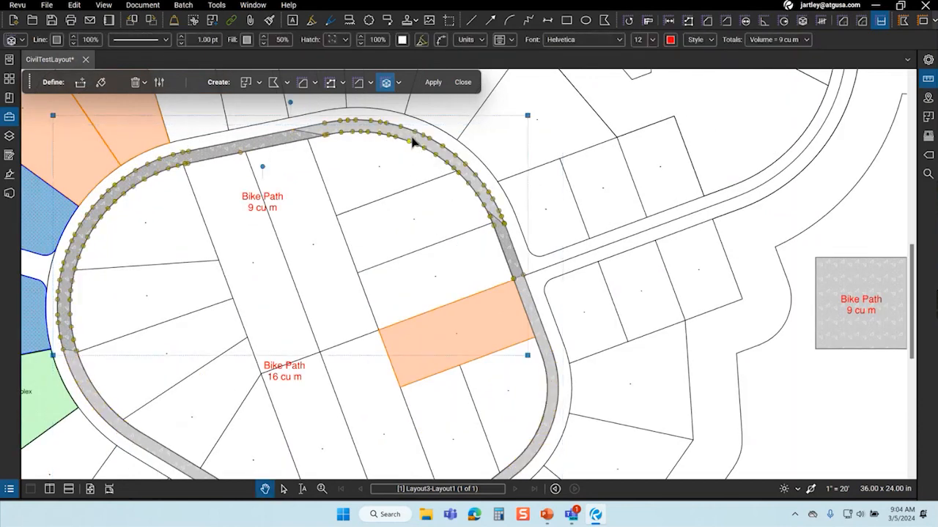
left_click(413, 141)
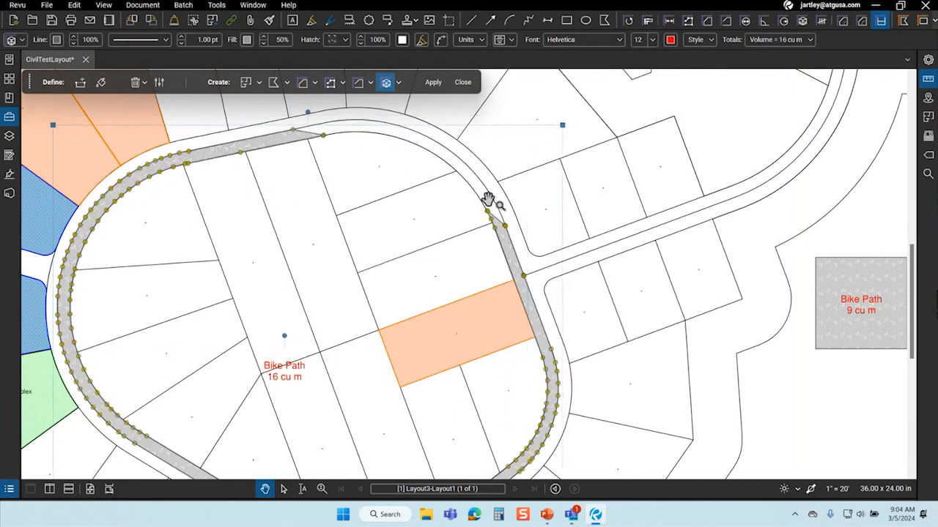
left_click(502, 171)
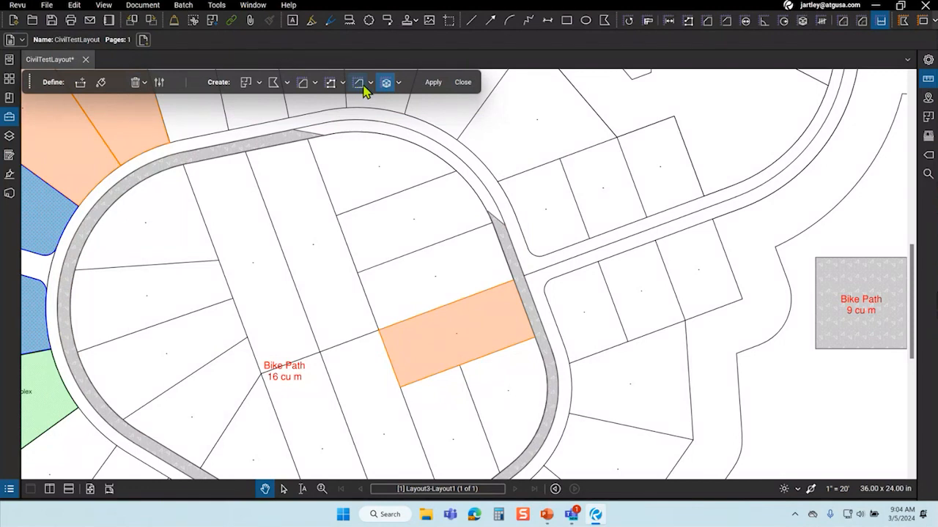
Check the fill settings and volume tool list, then fill the uncovered northeastern path strip and apply it as a Bike Path volume measurement.
left_click(101, 83)
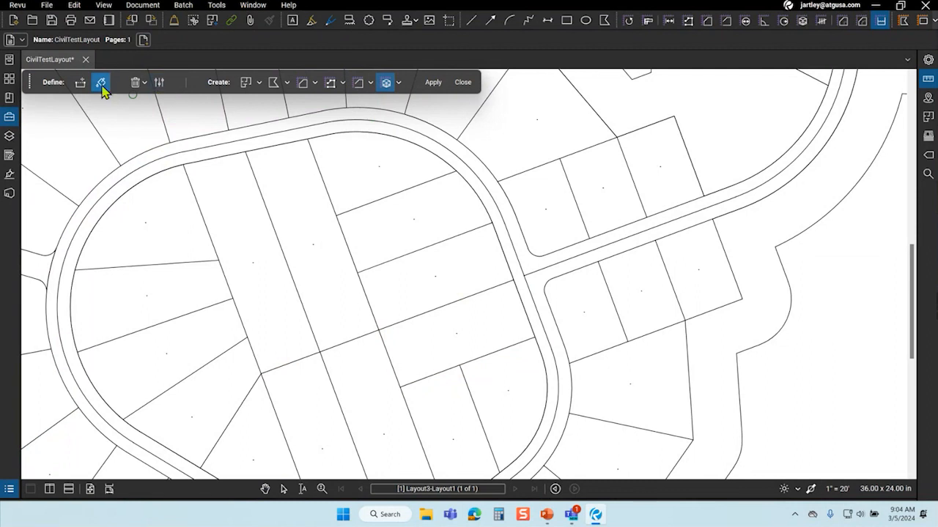
left_click(158, 83)
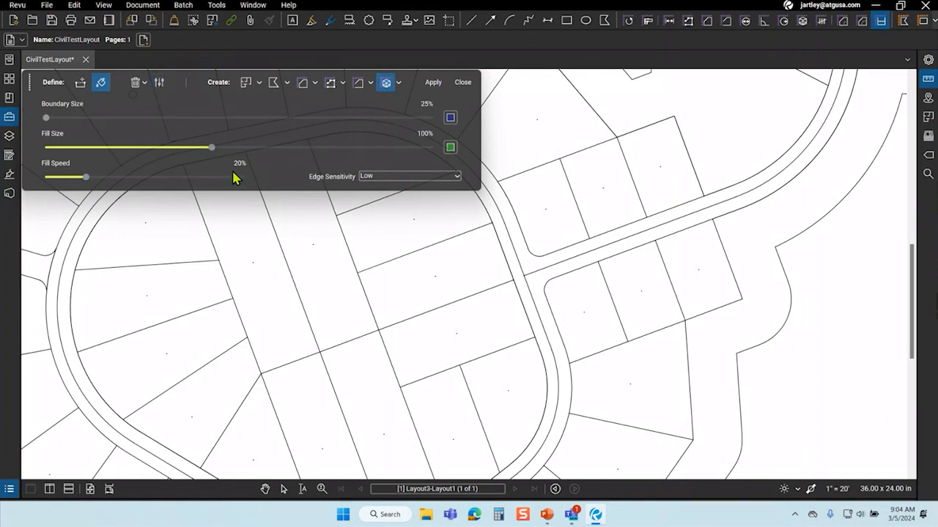
left_click(162, 85)
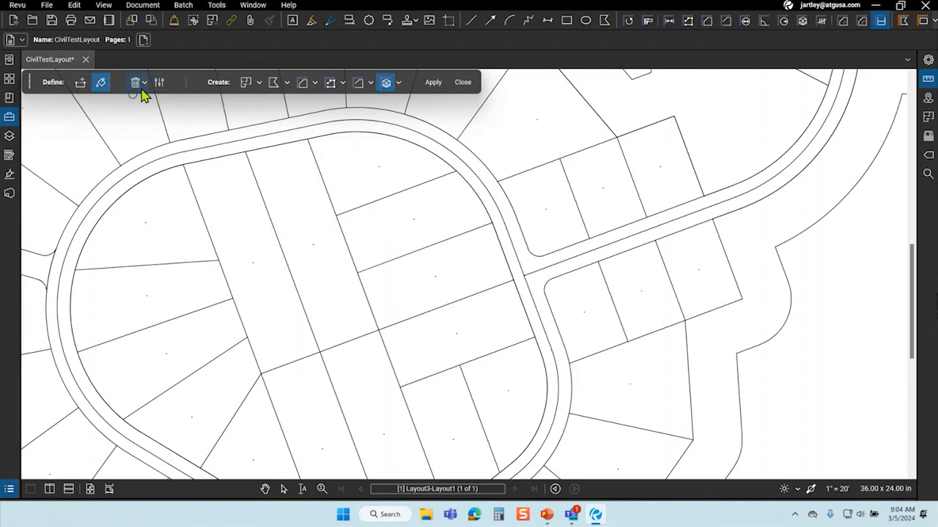
left_click(400, 82)
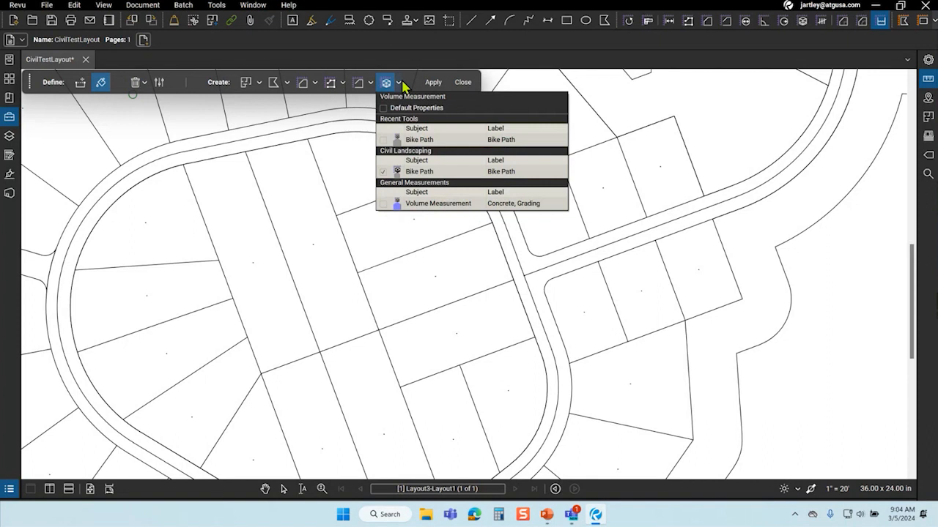
left_click(363, 118)
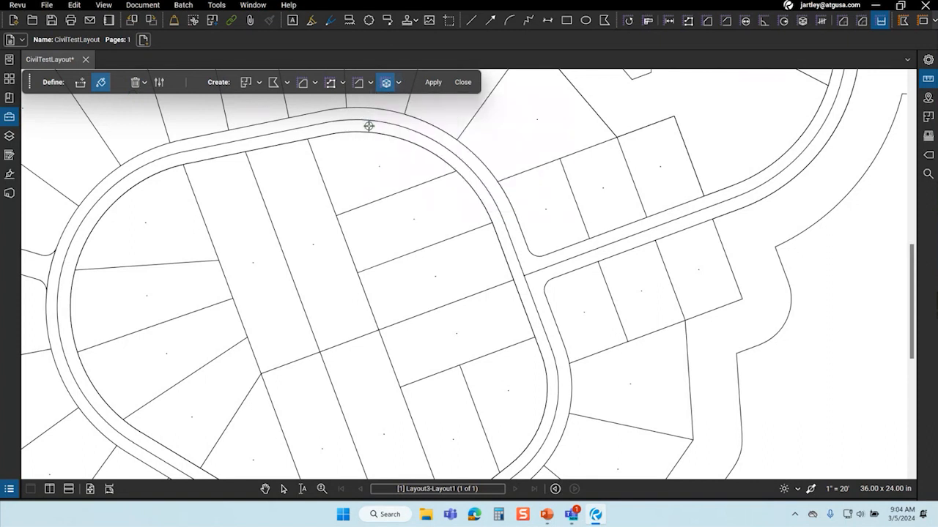
left_click_drag(368, 126, 401, 131)
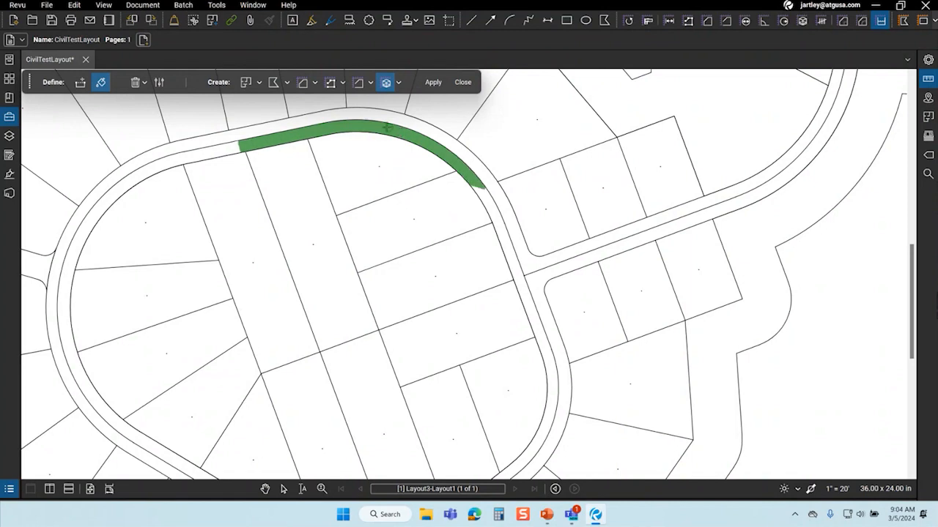
left_click(432, 83)
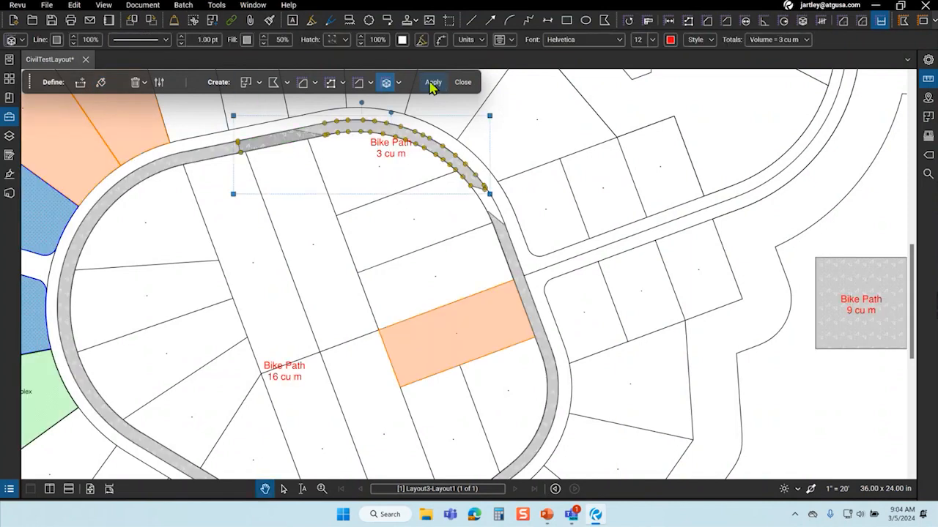
Extend the southeastern end of the new northeastern Bike Path measurement to meet the corners of the adjoining path measurement.
scroll(487, 192, "up", 4)
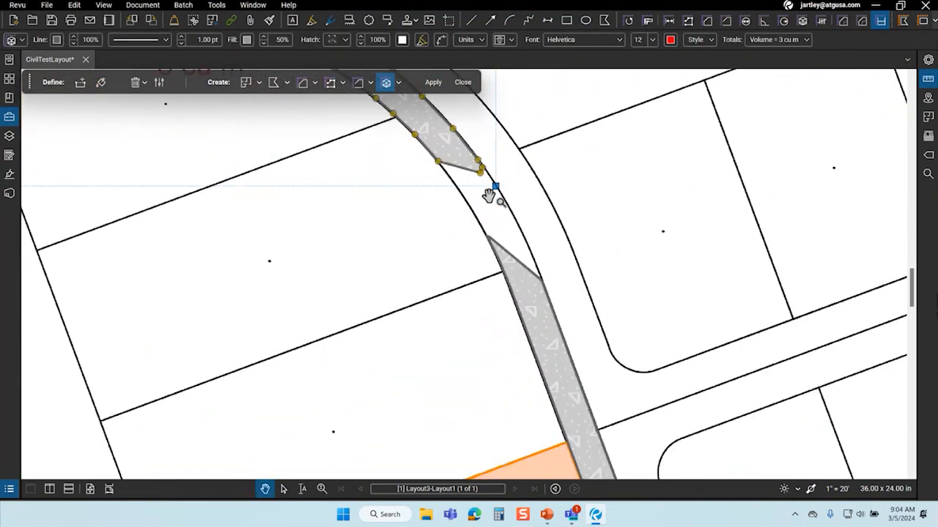
scroll(487, 192, "up", 1)
mouse_move(479, 170)
left_mouse_down()
mouse_move(524, 216)
mouse_move(552, 298)
left_mouse_up()
left_click_drag(428, 158, 488, 246)
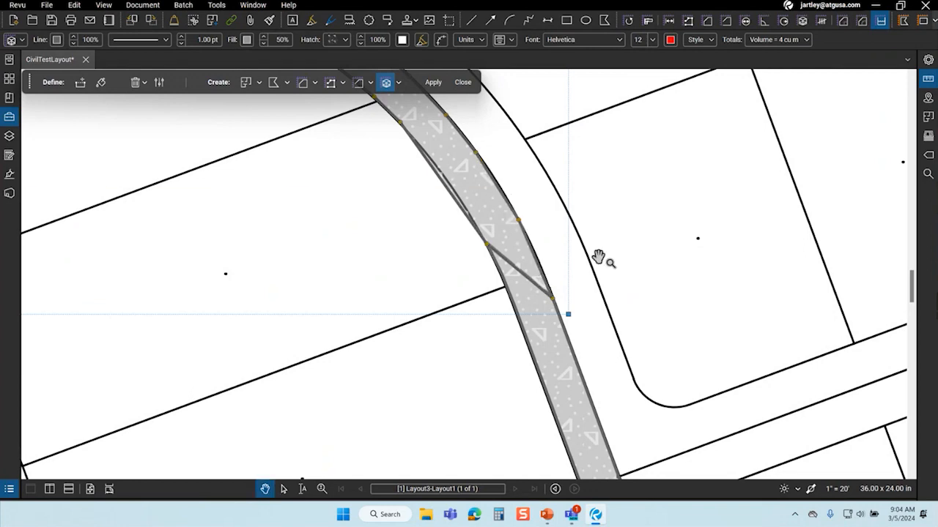
Pull back the western end vertices of the northeastern Bike Path measurement to remove its overlap with the adjoining strip.
scroll(608, 264, "down", 3)
scroll(124, 147, "up", 3)
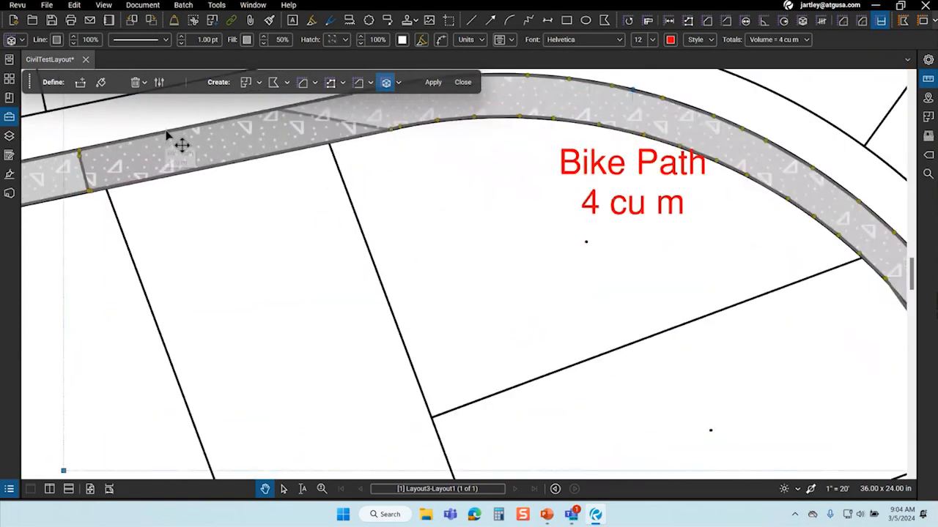
left_click_drag(90, 192, 390, 130)
left_click_drag(85, 156, 387, 132)
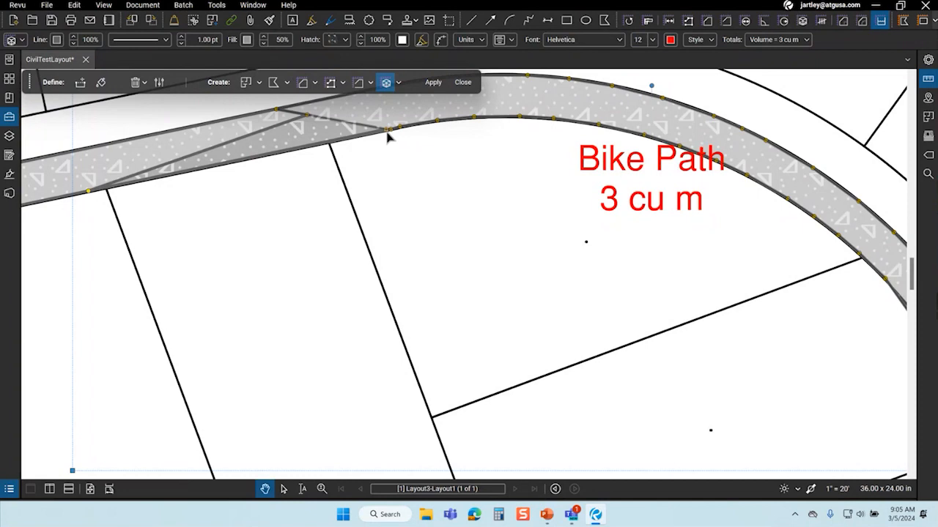
left_click(297, 237)
Examine the joints between the Bike Path measurements and the coverage around the whole loop.
scroll(297, 237, "down", 8)
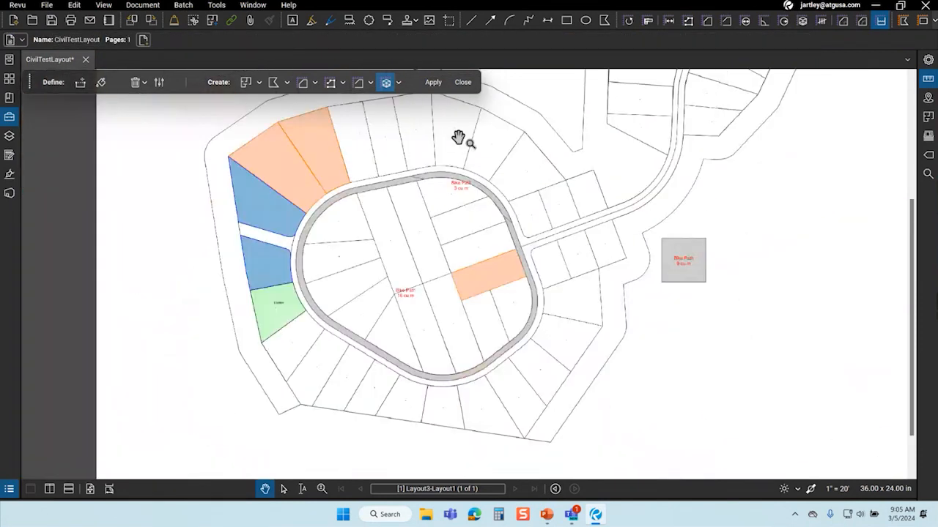
scroll(485, 157, "up", 3)
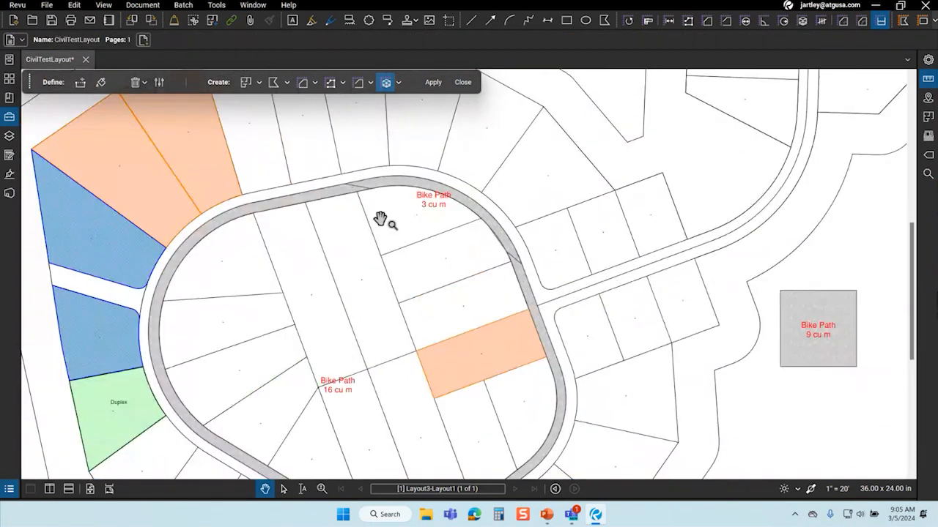
scroll(383, 218, "up", 2)
scroll(366, 178, "up", 3)
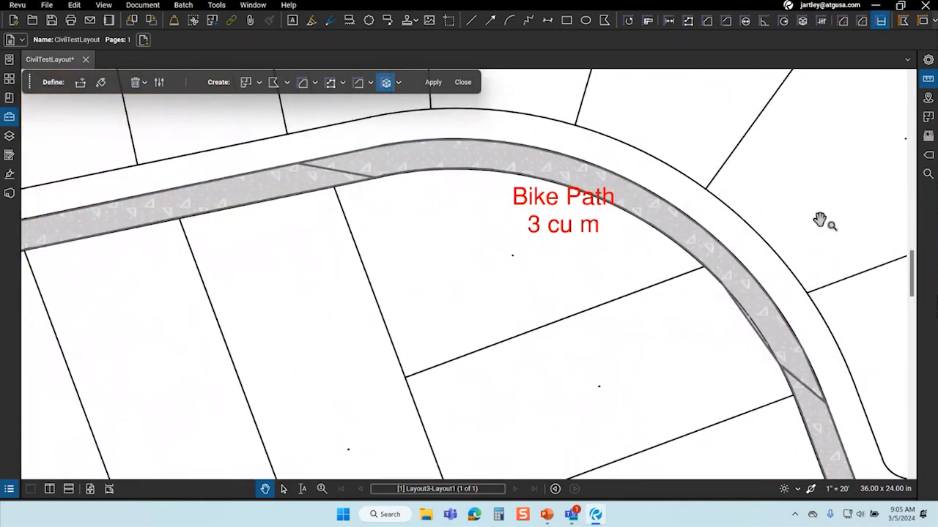
scroll(388, 178, "down", 1)
key("ctrl+s")
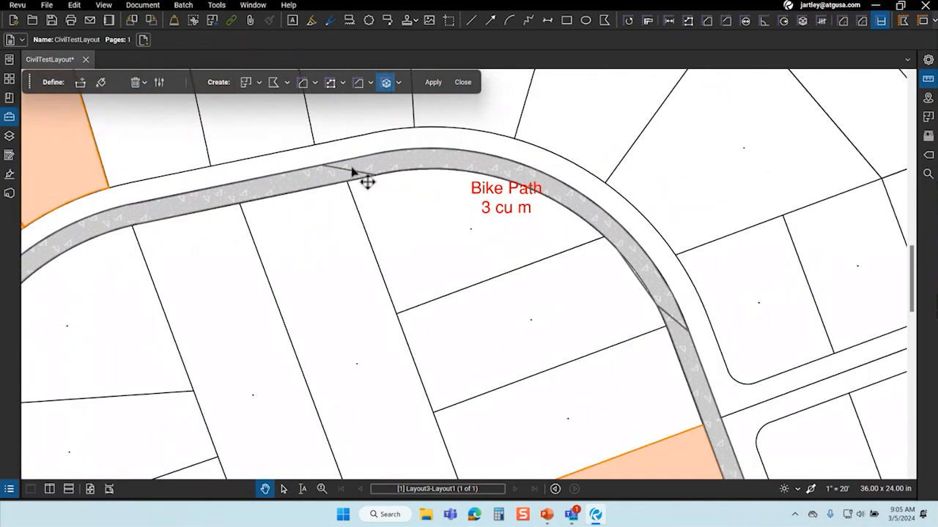
scroll(373, 186, "up", 4)
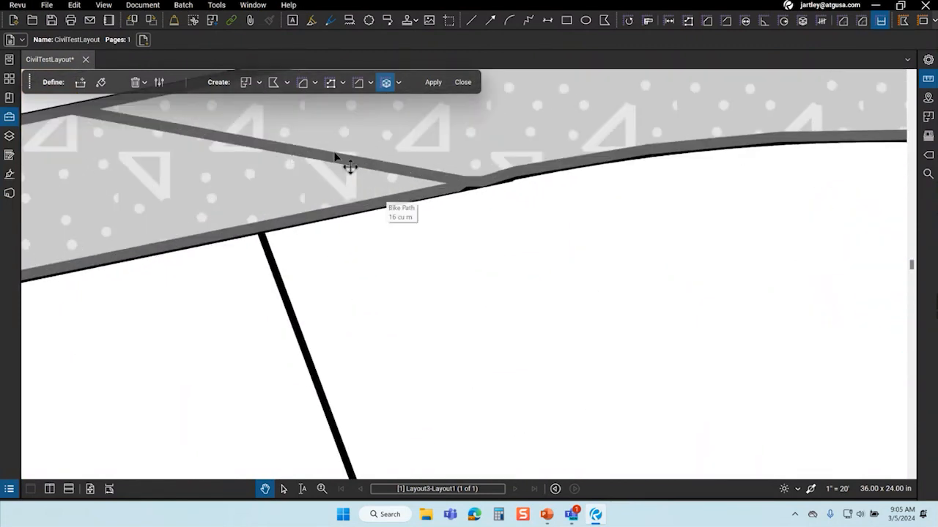
scroll(268, 193, "down", 8)
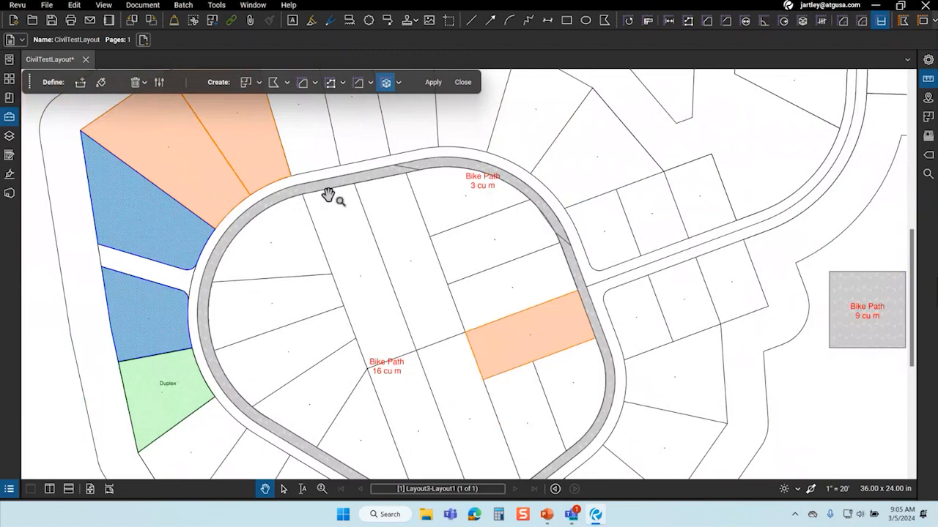
key("ctrl+s")
scroll(248, 220, "down", 3)
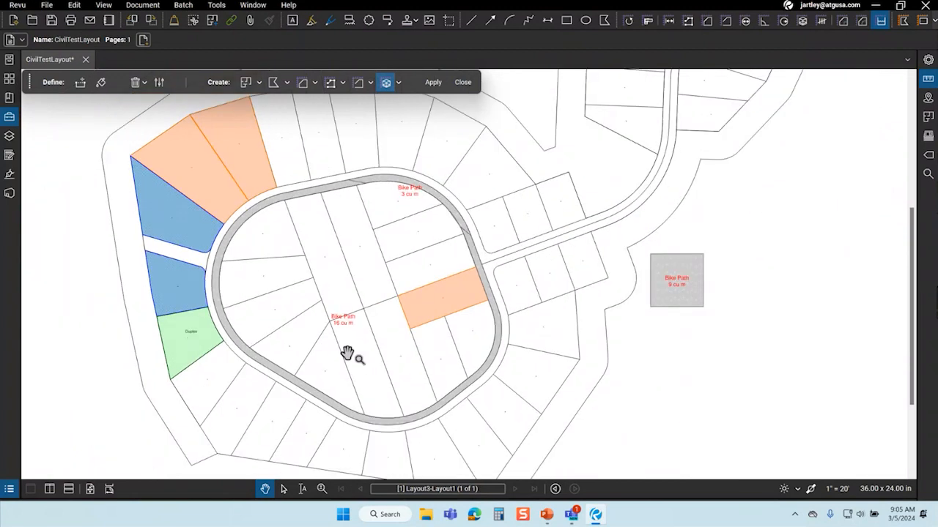
scroll(347, 351, "up", 3)
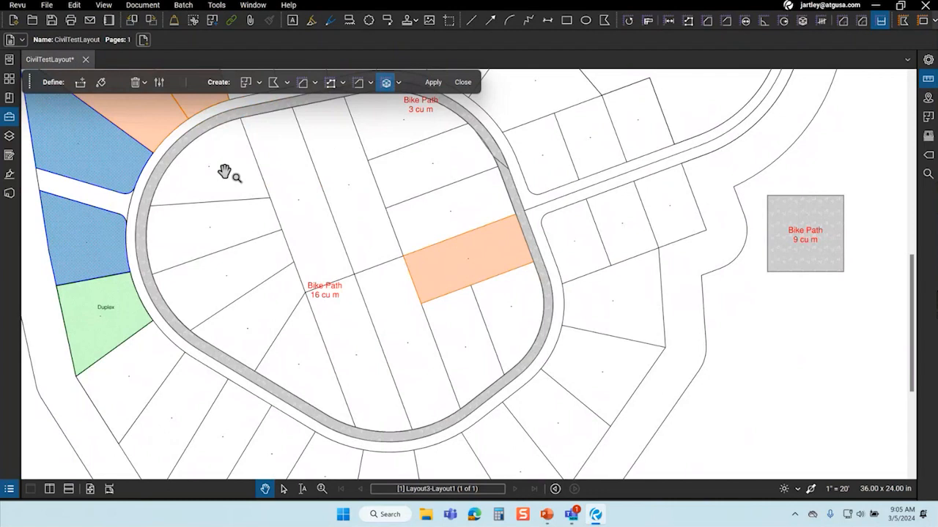
scroll(476, 142, "up", 4)
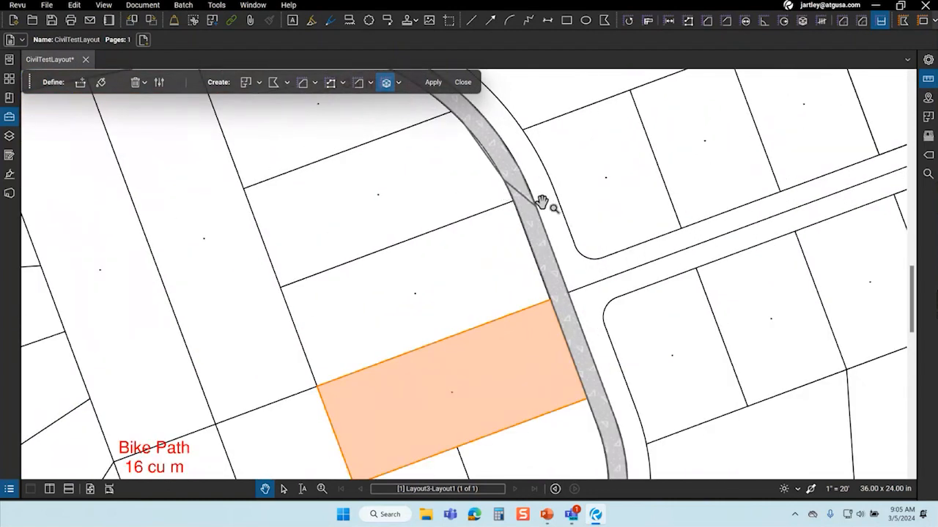
scroll(443, 284, "down", 6)
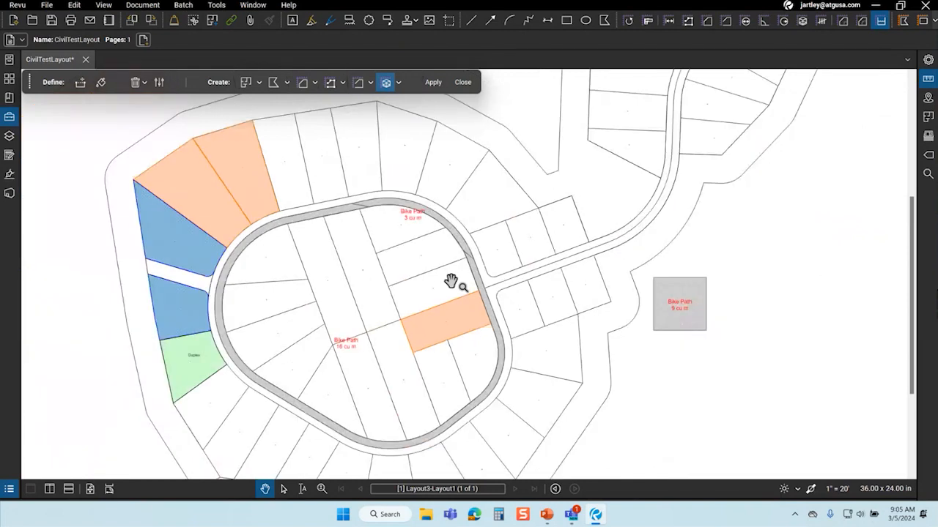
scroll(379, 257, "down", 2)
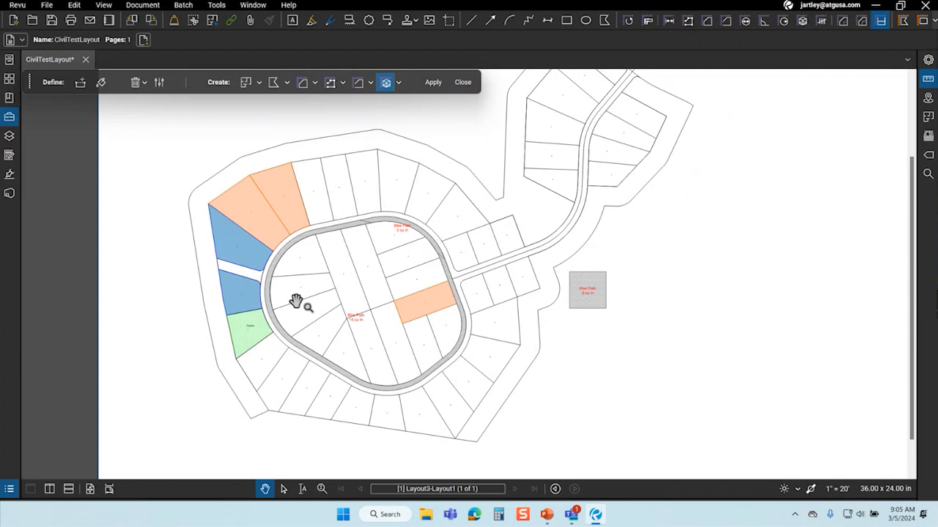
scroll(308, 353, "up", 3)
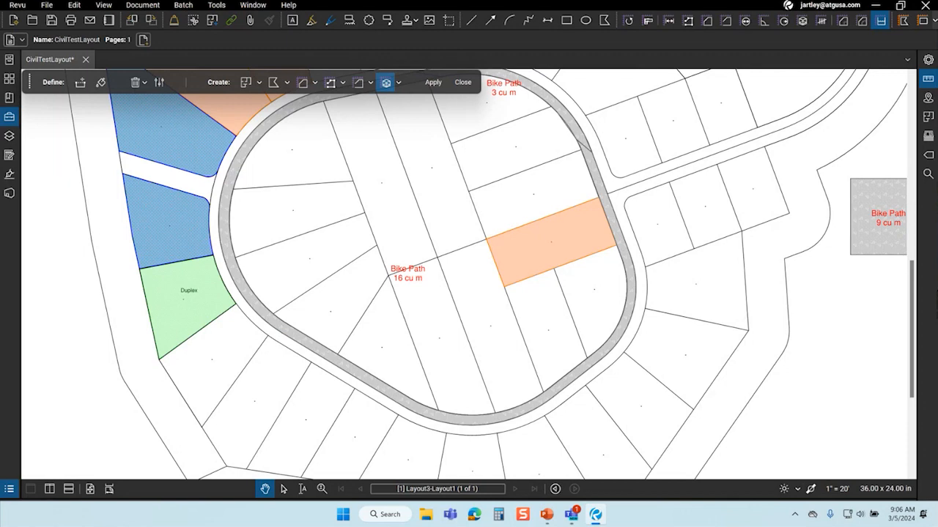
Show the Volume column in the Markups List, review the Bike Path volumes, and close the list.
left_click(9, 489)
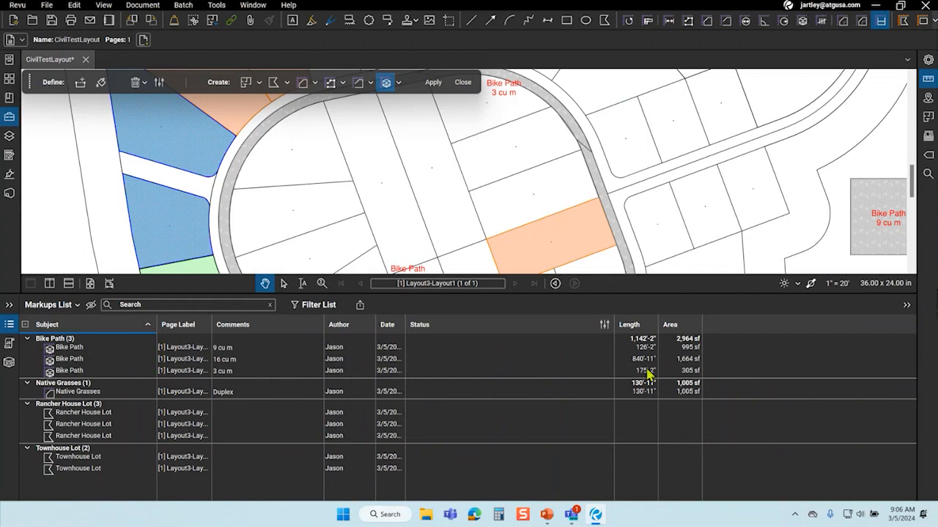
left_click(65, 311)
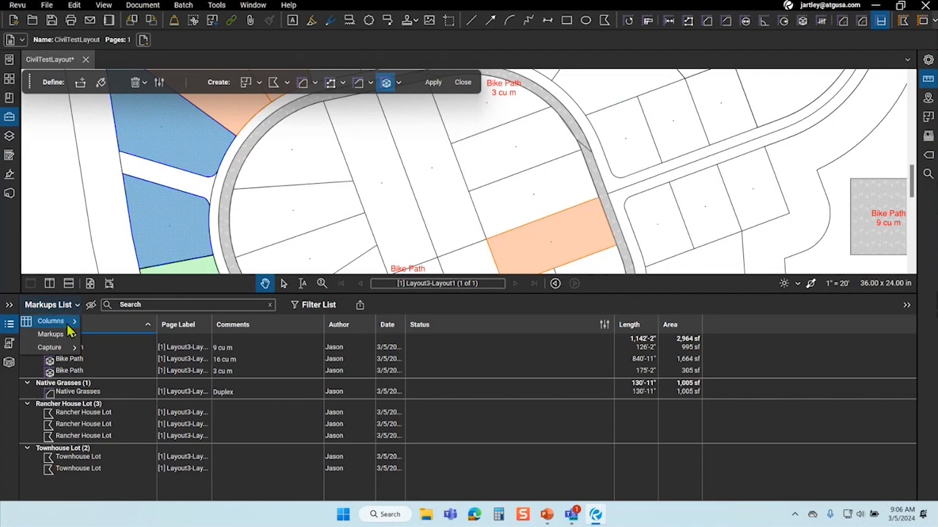
mouse_move(68, 325)
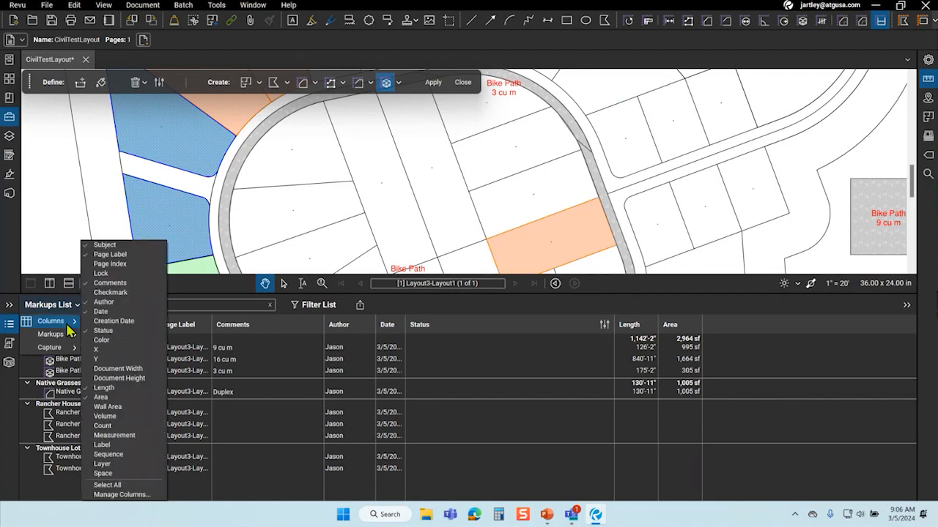
left_click(132, 416)
left_click(764, 379)
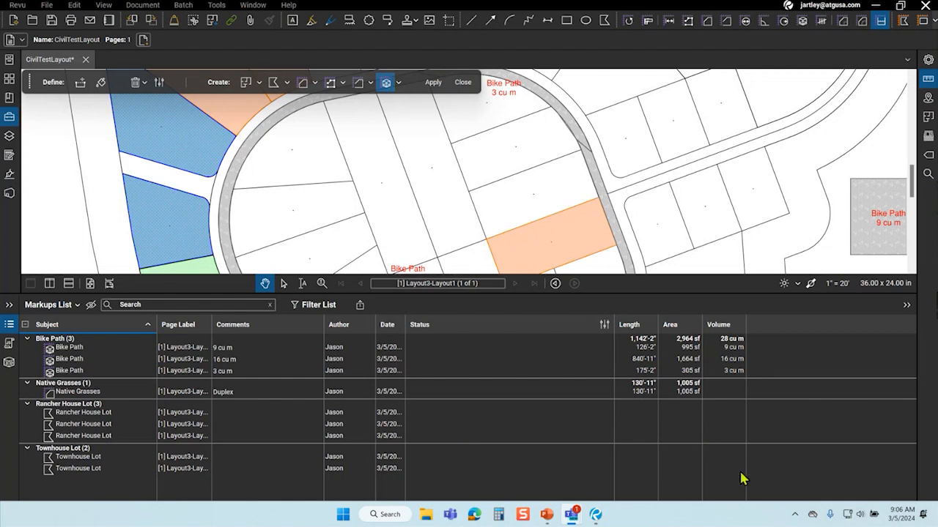
left_click(11, 324)
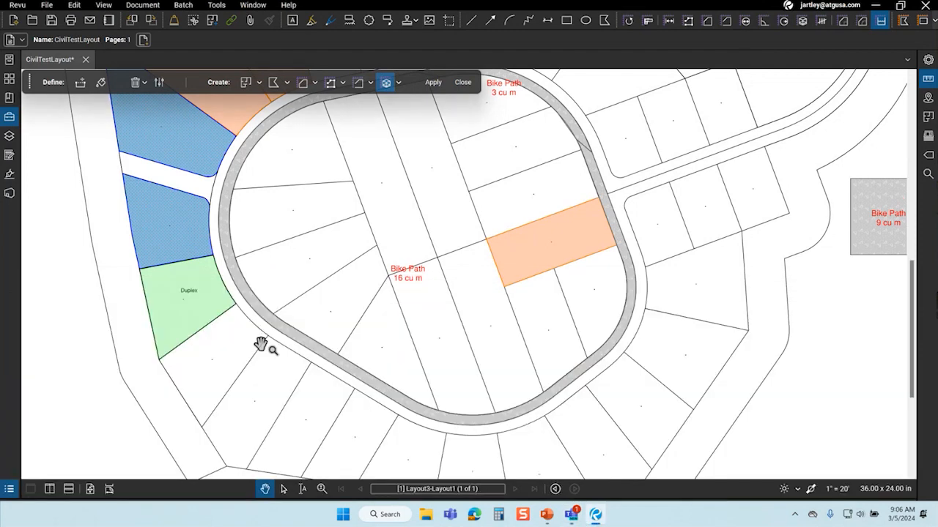
Define a fill boundary across the mouth of the northeastern access road where it meets the looped road.
scroll(262, 344, "down", 3)
scroll(449, 324, "up", 3)
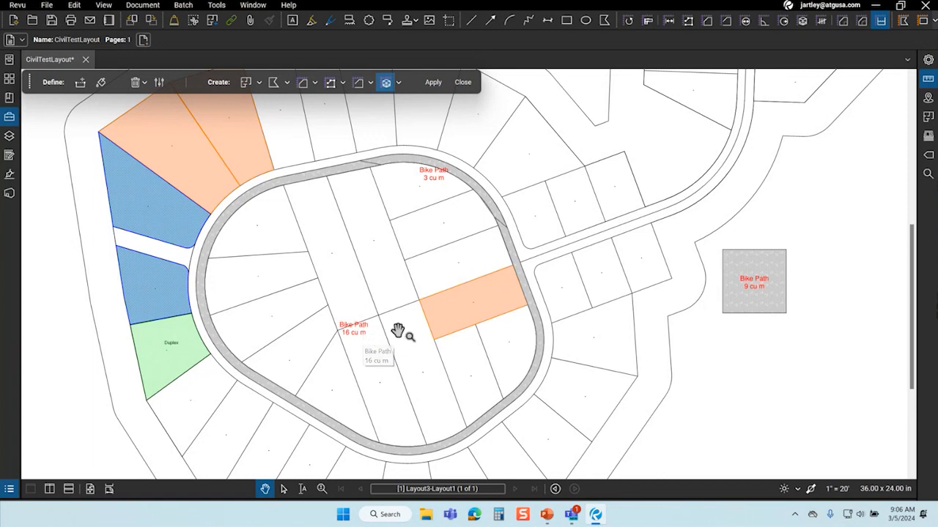
scroll(308, 355, "down", 2)
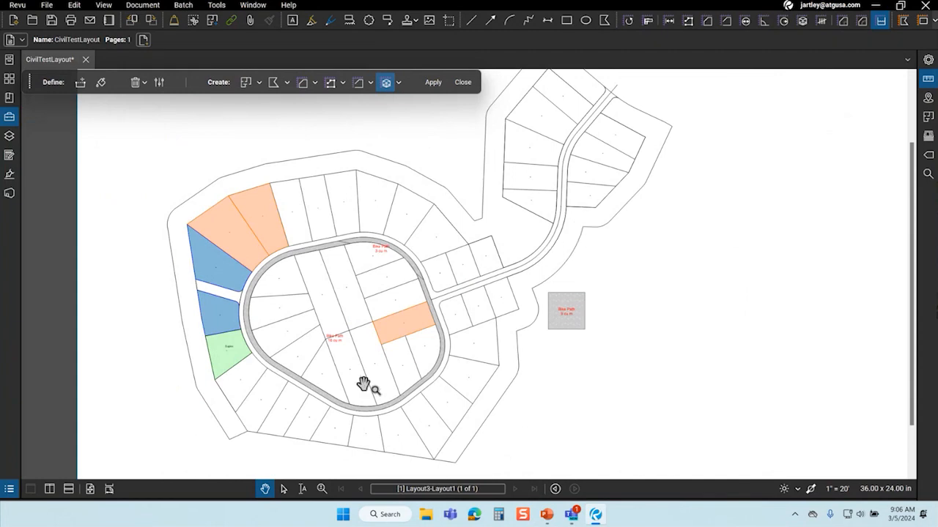
scroll(544, 247, "down", 1)
scroll(534, 213, "up", 4)
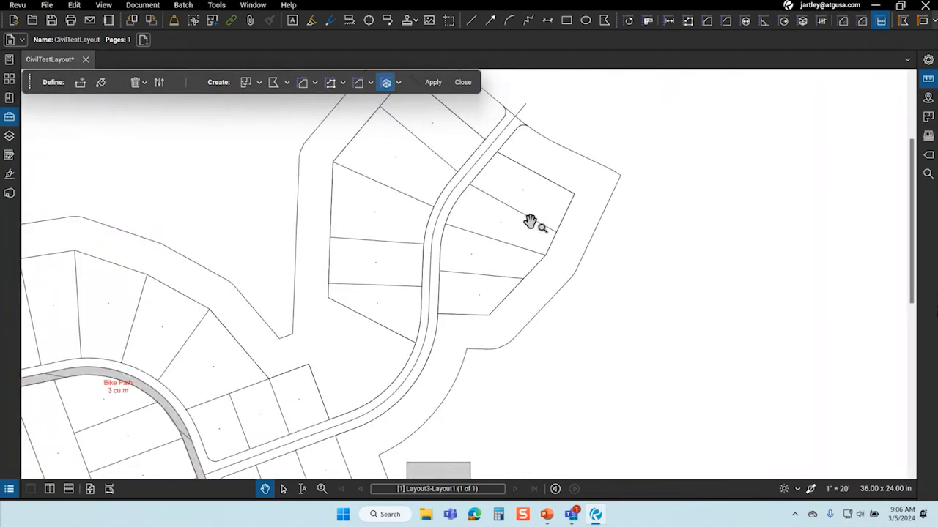
left_click_drag(368, 339, 387, 324)
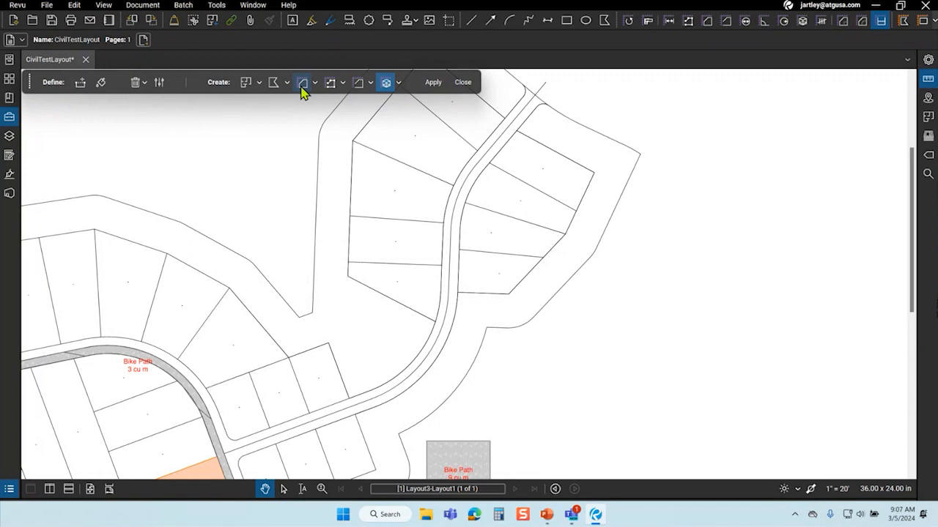
left_click(79, 84)
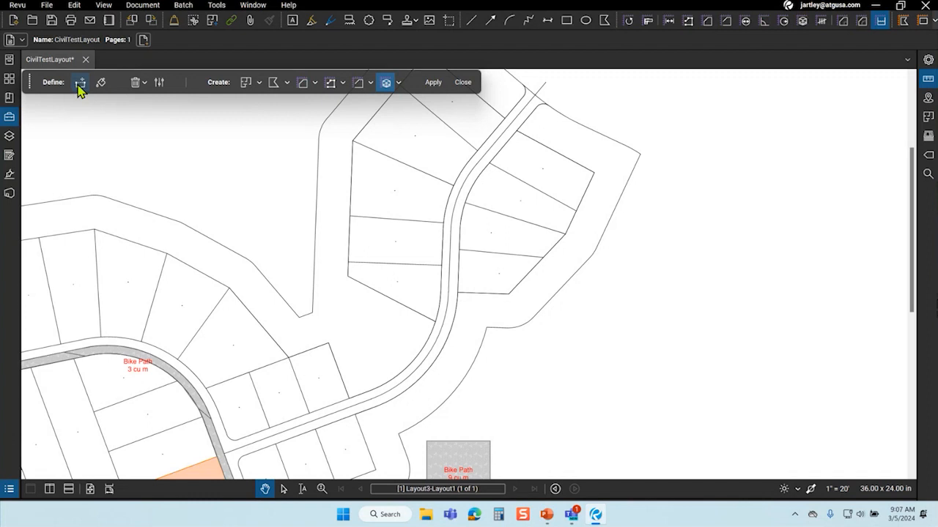
left_click(226, 435)
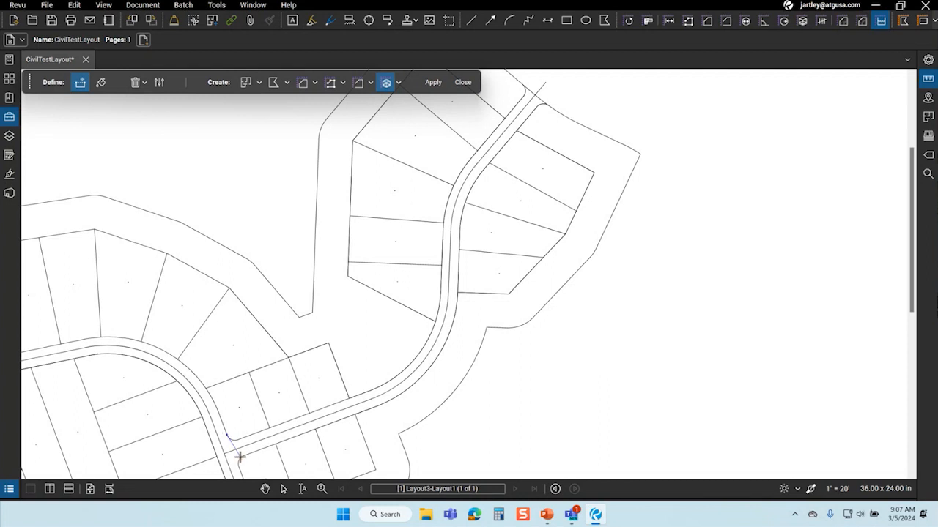
left_click(239, 466)
key("Return")
Fill the northeastern access road from the new boundary and apply it as a Bike Path volume measurement.
left_click(101, 82)
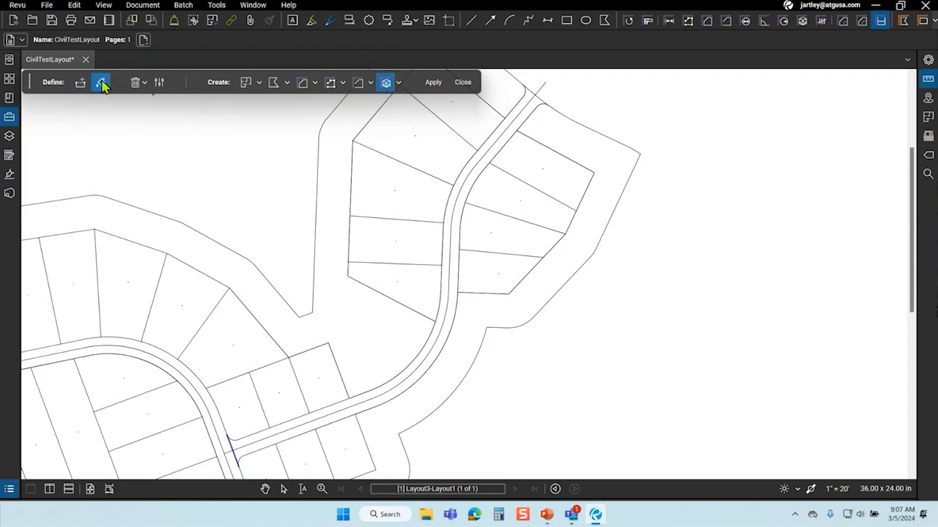
left_click(279, 438)
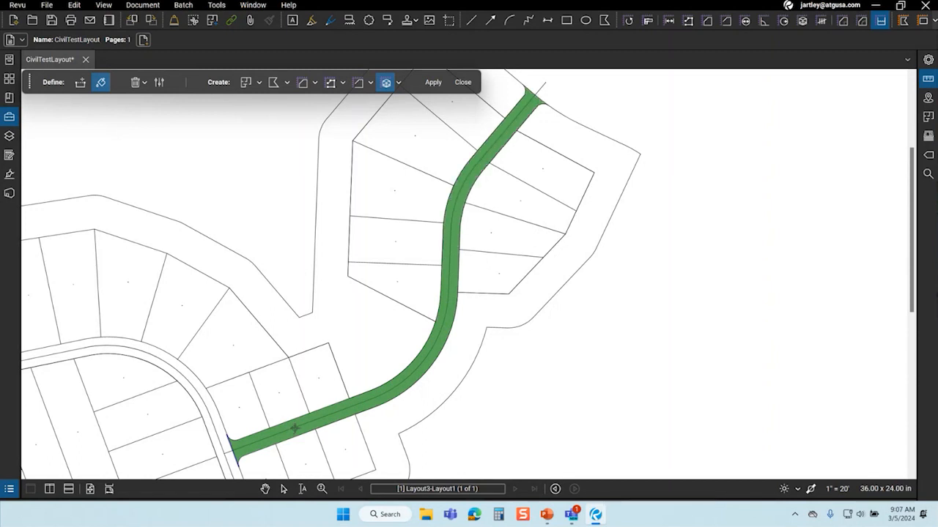
left_click(433, 83)
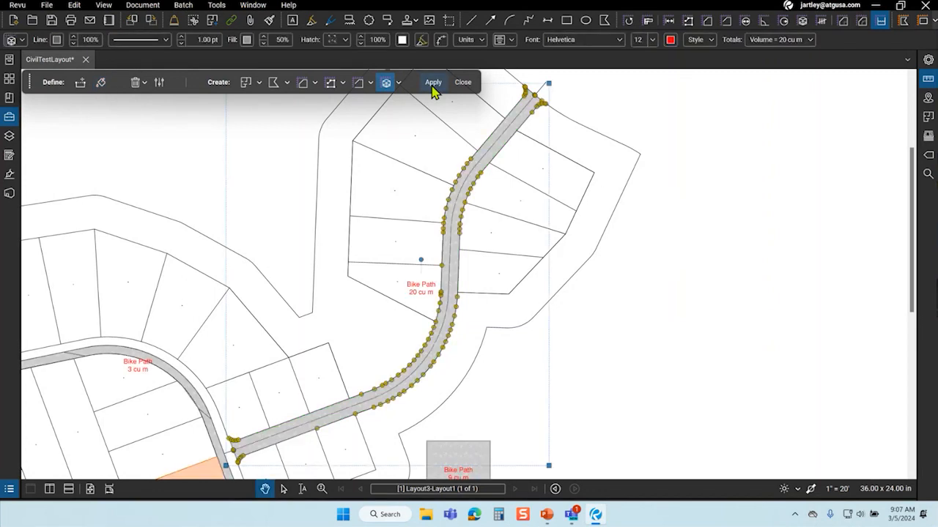
left_click(588, 365)
Draw a straight red line across the access road's mouth between the ends of its two corner curves.
scroll(616, 318, "down", 2)
scroll(354, 428, "up", 4)
scroll(366, 429, "up", 5)
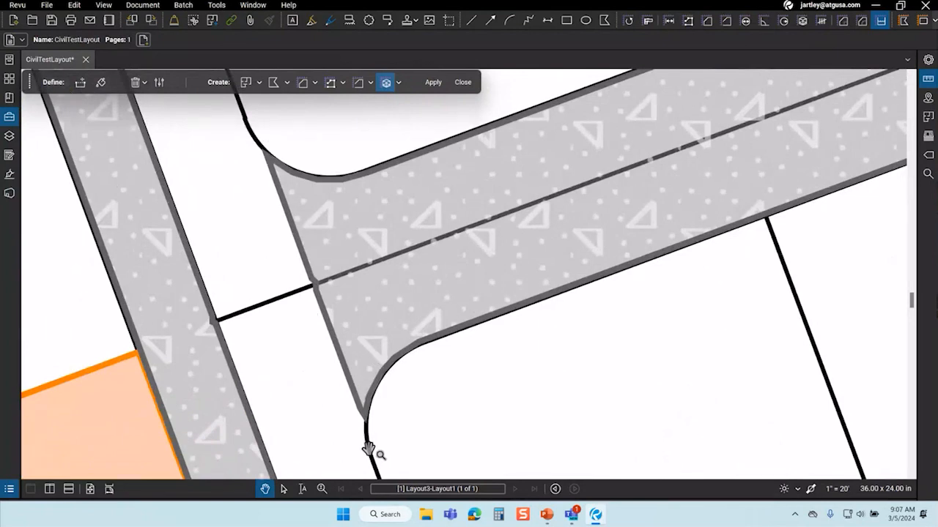
key("l")
left_click(252, 137)
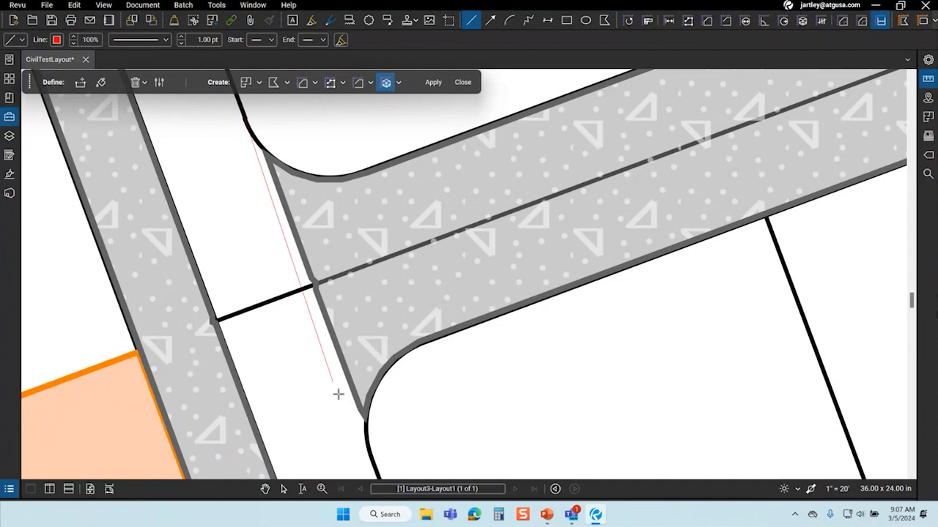
left_click(368, 449)
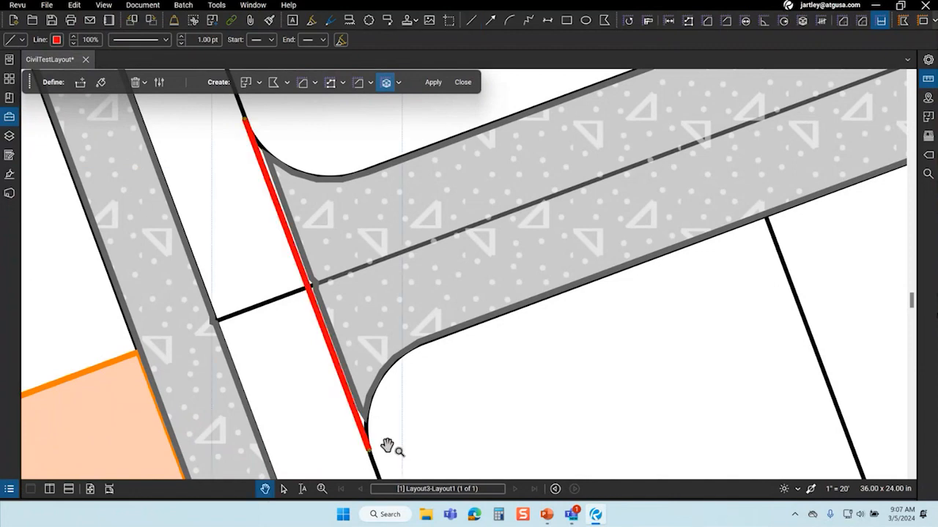
left_click(415, 432)
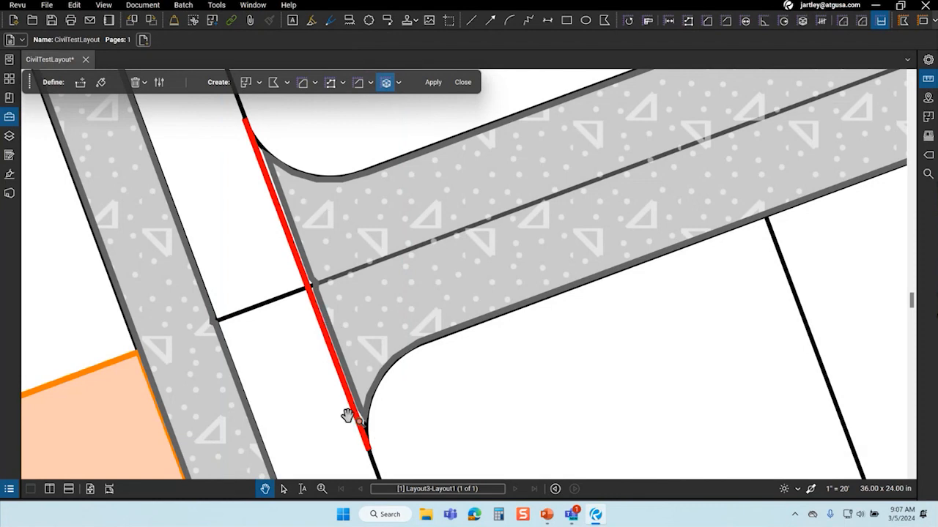
Inspect the end of the red line and open the dynamic fill settings for boundary size, fill size and edge sensitivity.
scroll(371, 455, "up", 1)
scroll(370, 455, "down", 1)
left_click(165, 86)
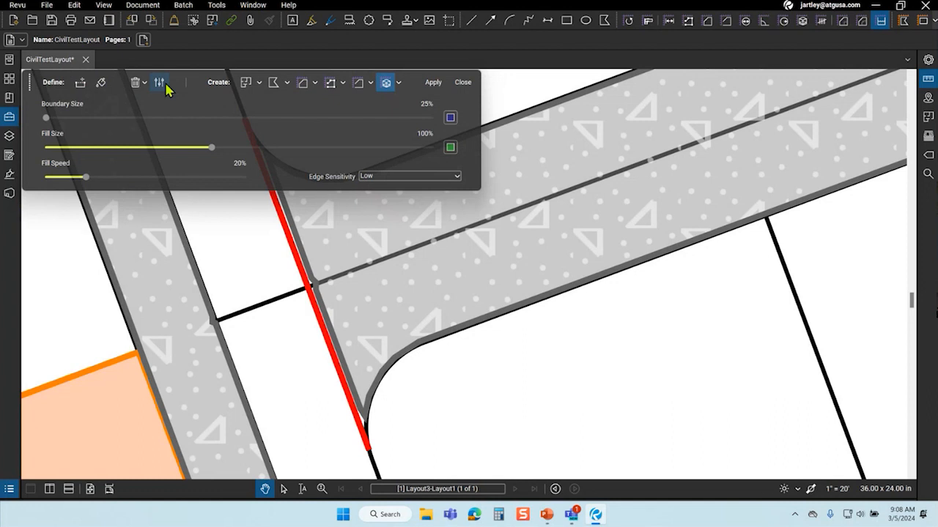
Check the boundary size setting and close the dynamic fill settings.
mouse_move(47, 123)
left_mouse_down()
mouse_move(232, 124)
mouse_move(44, 128)
left_mouse_up()
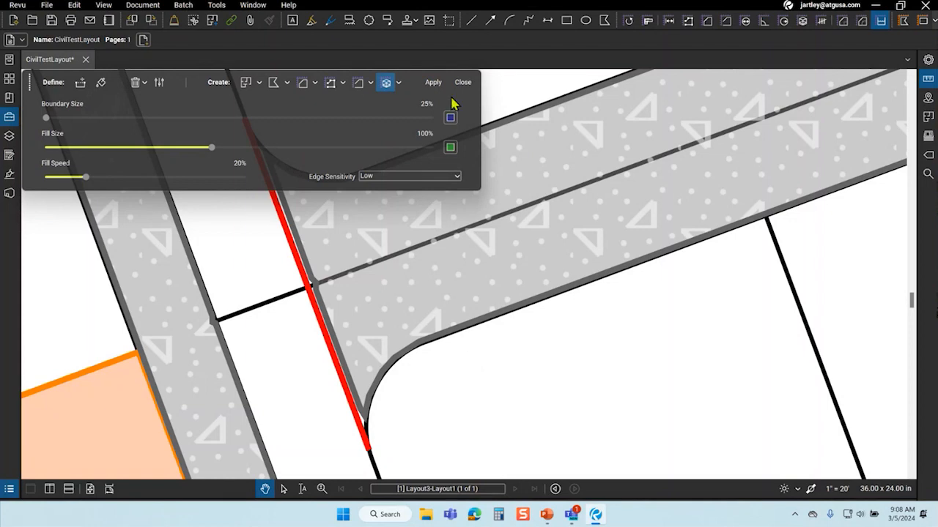
left_click(159, 83)
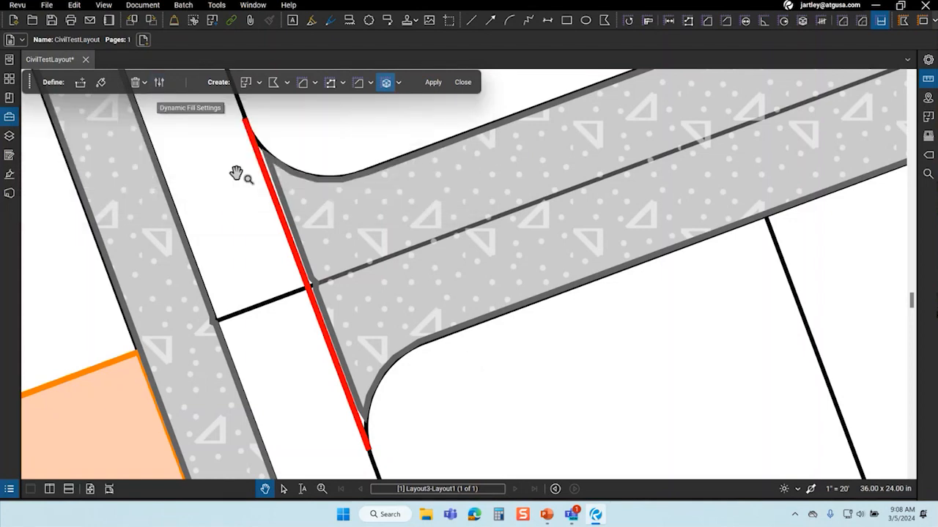
Try to stretch the access road volume's corners to the red line's ends, adding a control point to follow the upper curve.
left_click(277, 177)
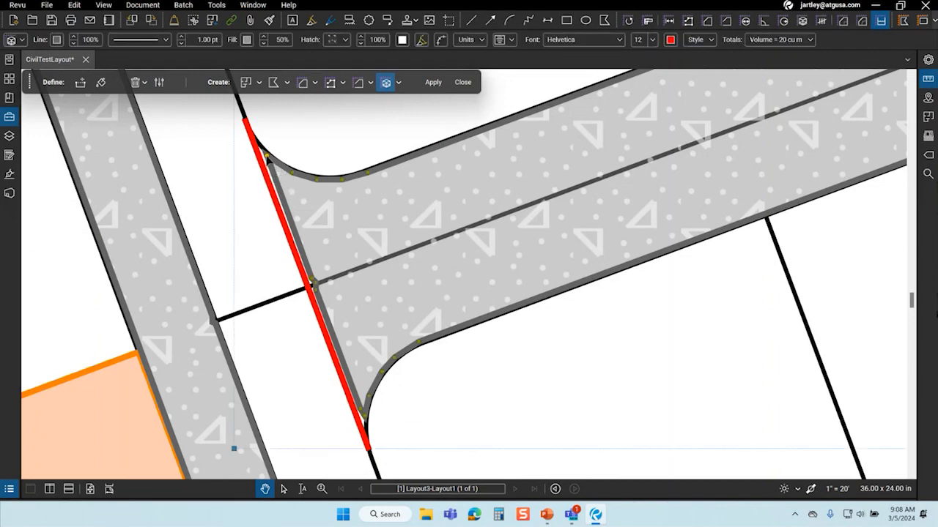
left_click_drag(253, 143, 247, 122)
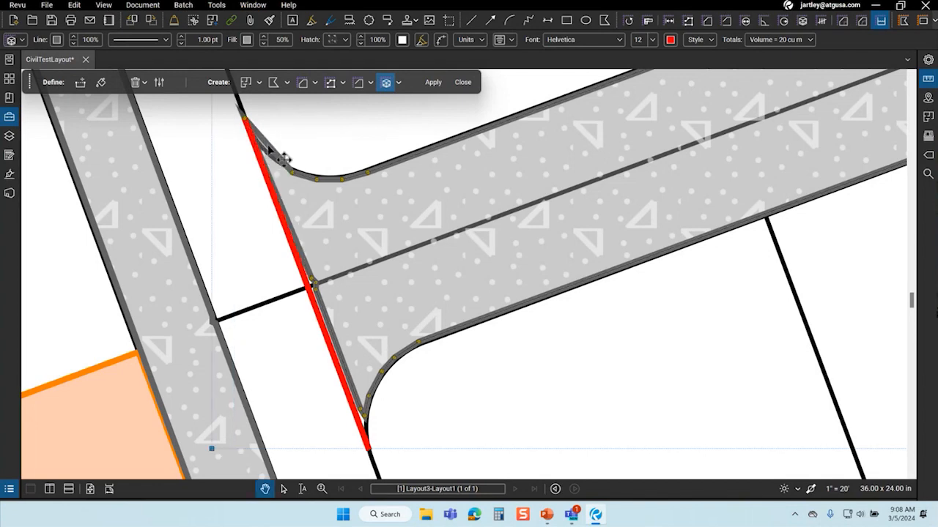
right_click(269, 147)
mouse_move(336, 238)
left_click(412, 239)
left_click(267, 144)
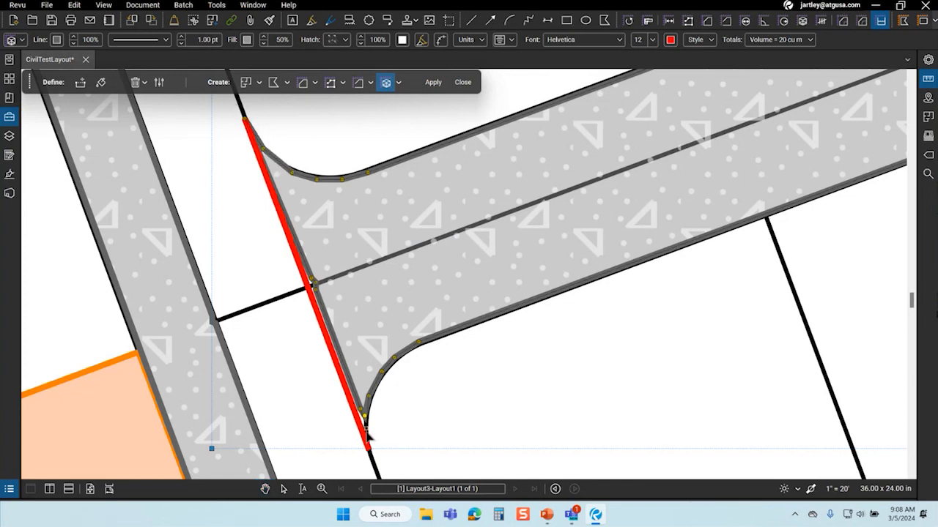
left_click_drag(370, 453, 370, 452)
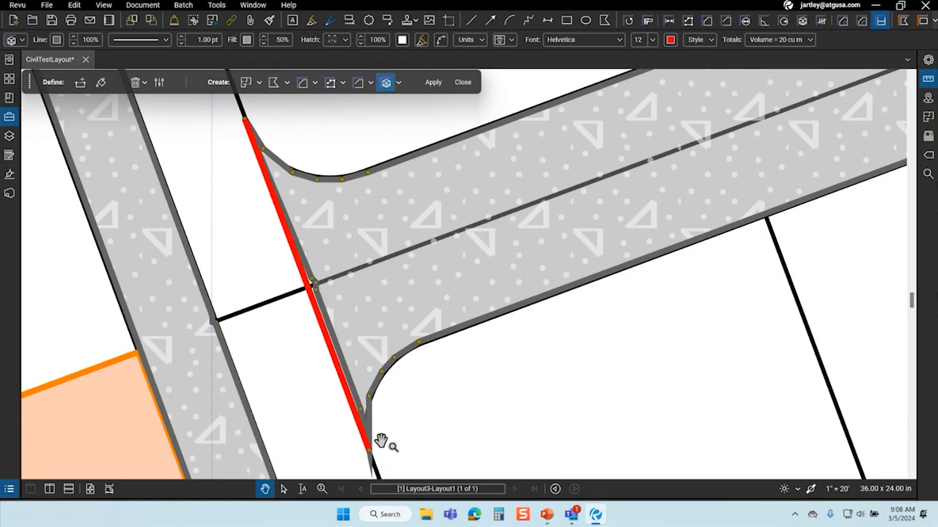
Undo the control point edits on the access road volume and deselect it.
key("ctrl+z")
key("ctrl+z")
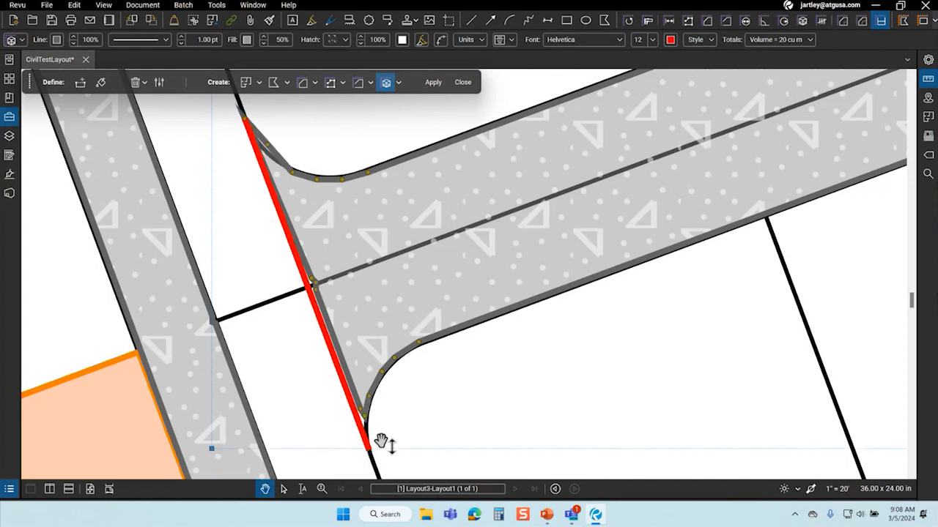
left_click(408, 418)
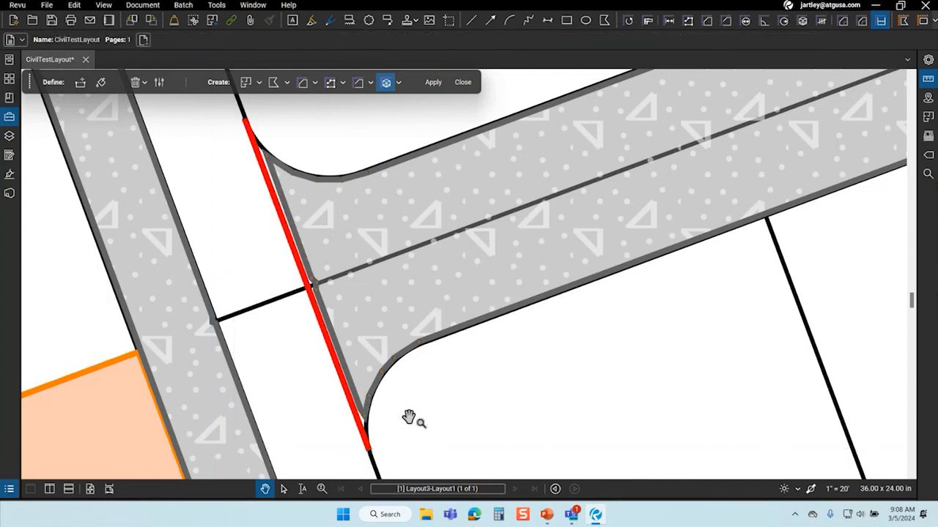
Disable the drawing's line weights and inspect the gap between the red line and the access road volume.
left_click(811, 489)
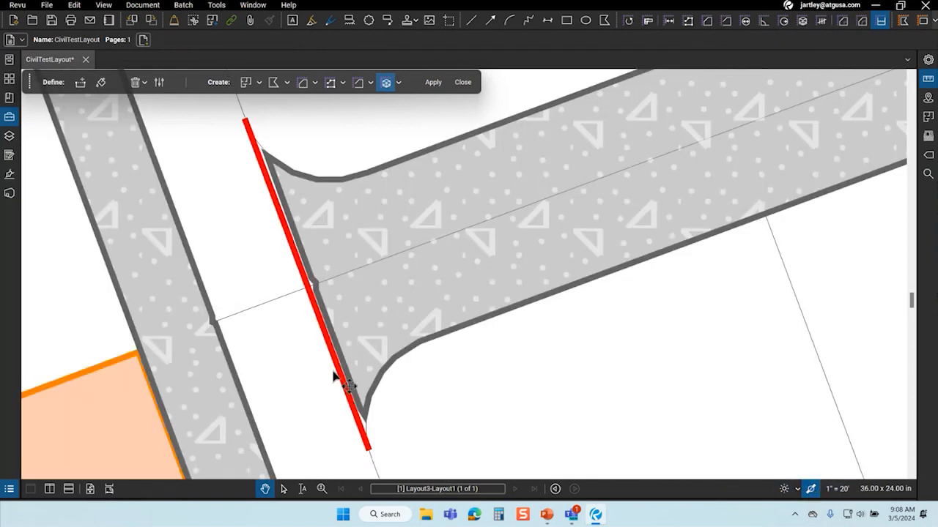
scroll(344, 384, "up", 1)
scroll(362, 427, "down", 1)
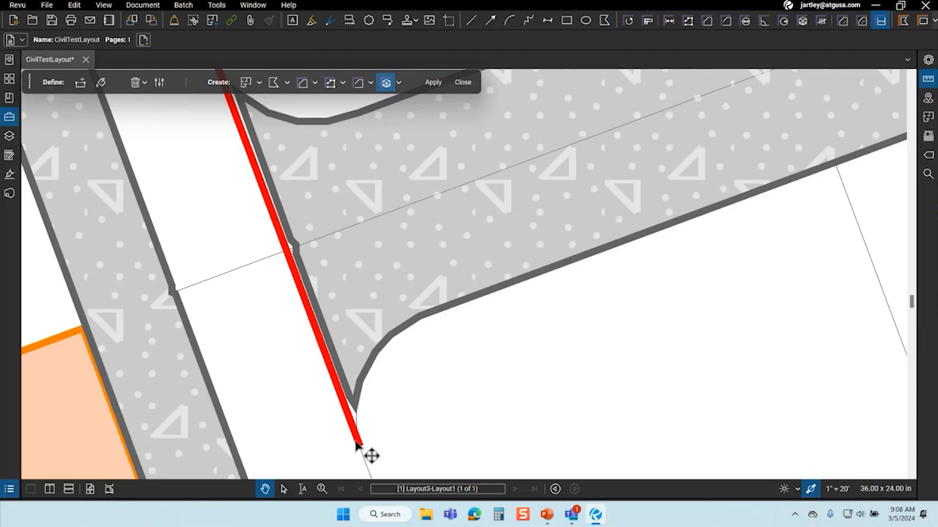
scroll(366, 441, "up", 1)
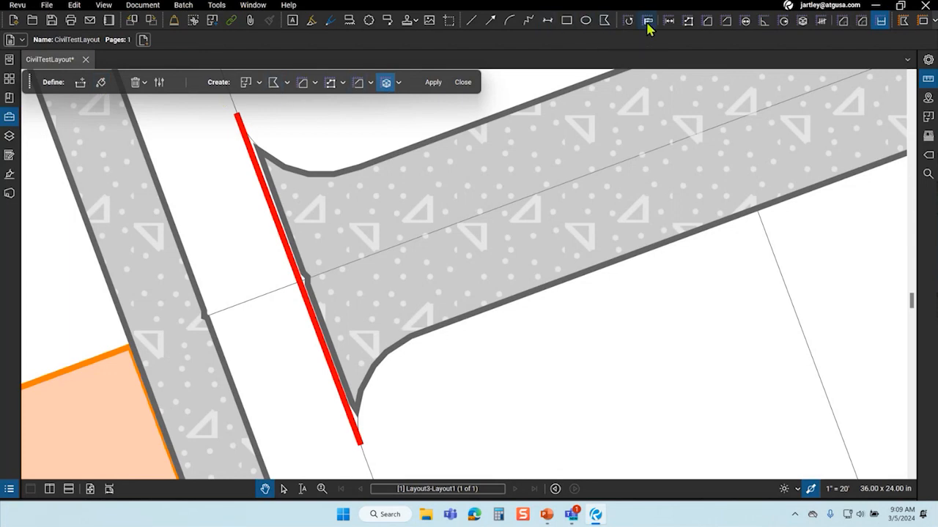
Measure the area of the narrow gap between the red line and the access road volume, tracing both corner tips and the centerline notch.
left_click(707, 21)
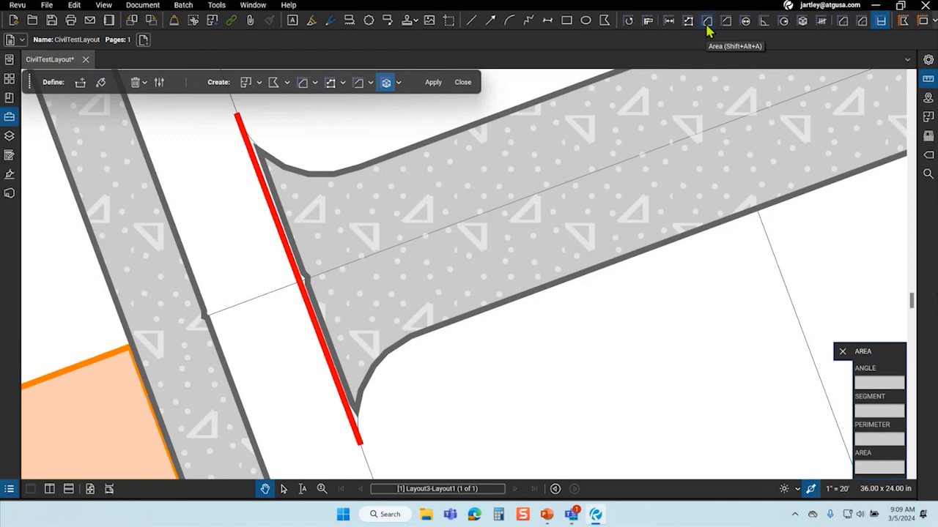
scroll(261, 115, "up", 3)
left_click(231, 128)
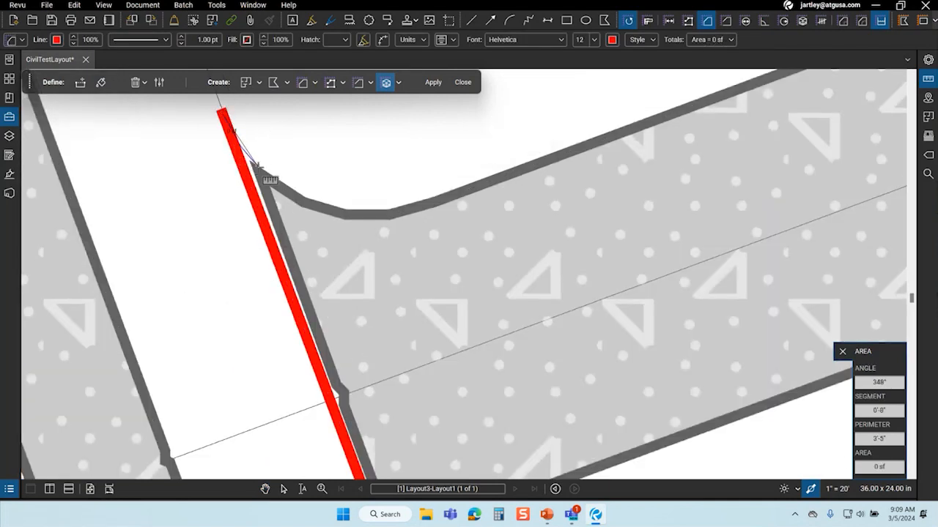
scroll(282, 245, "down", 3)
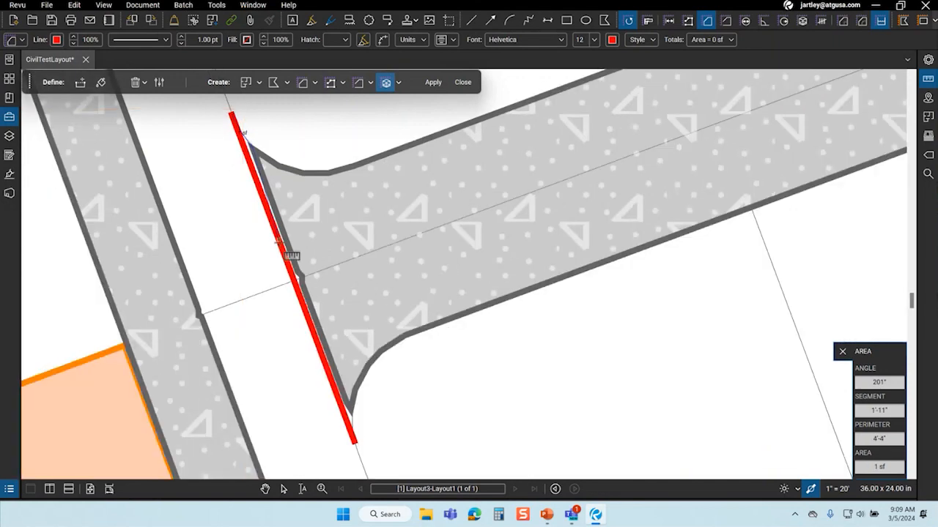
scroll(301, 242, "up", 4)
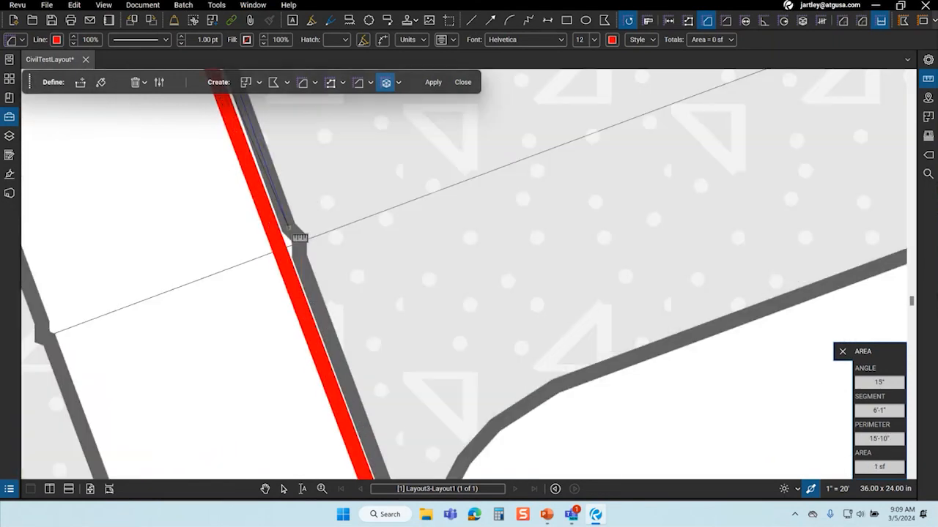
left_click(298, 240)
left_click(299, 256)
scroll(301, 201, "down", 3)
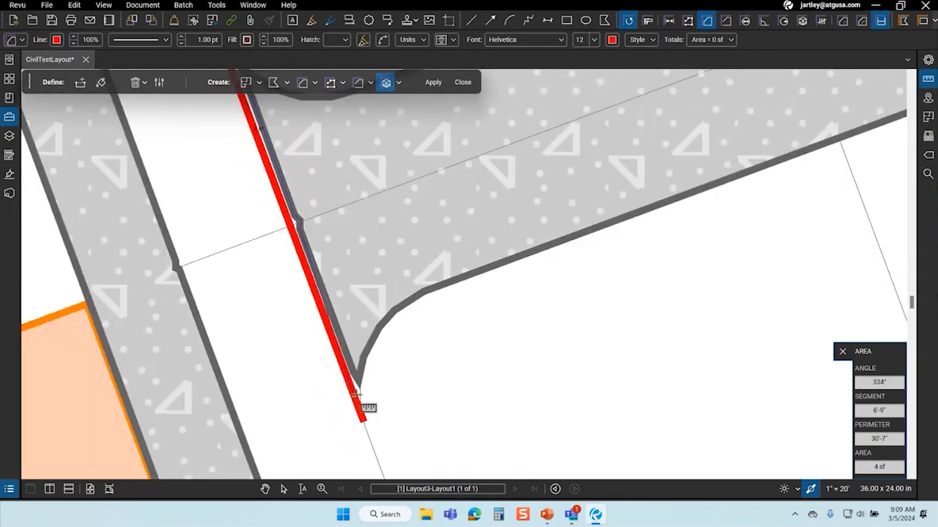
scroll(356, 393, "up", 3)
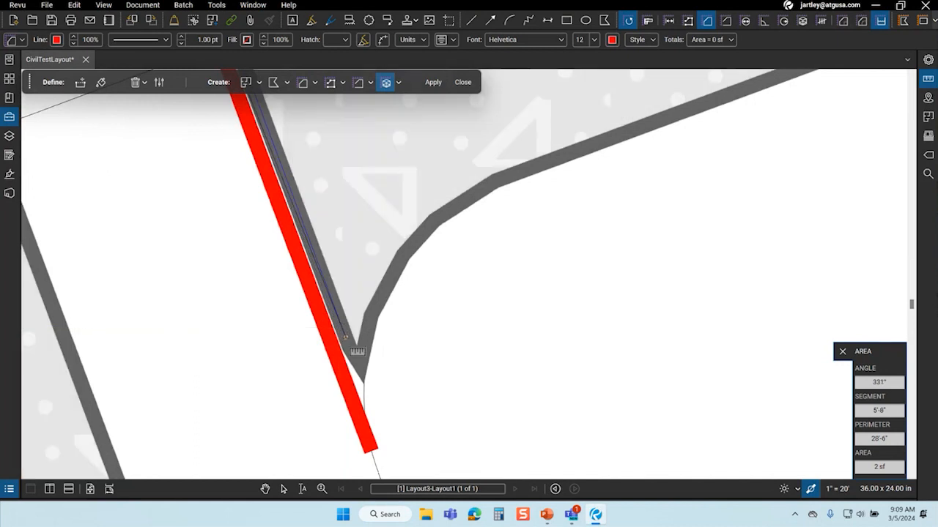
left_click(362, 376)
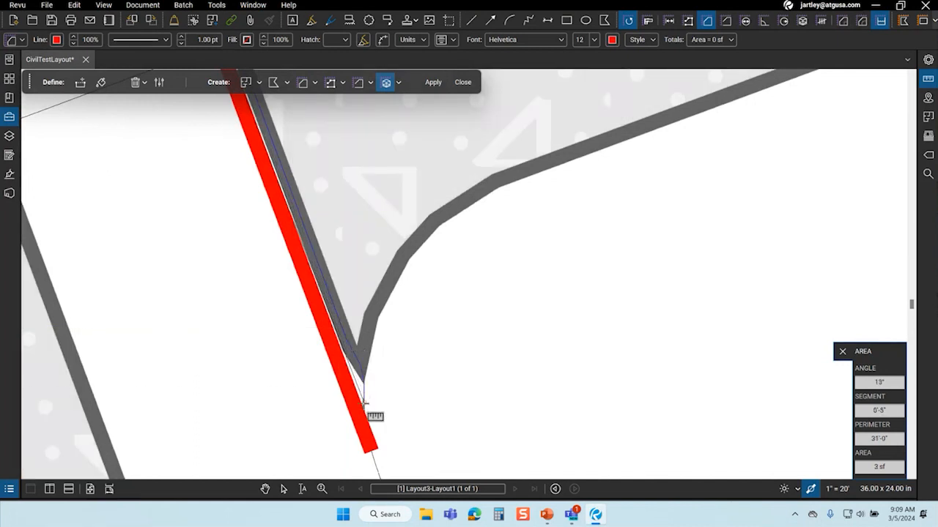
left_click(371, 449)
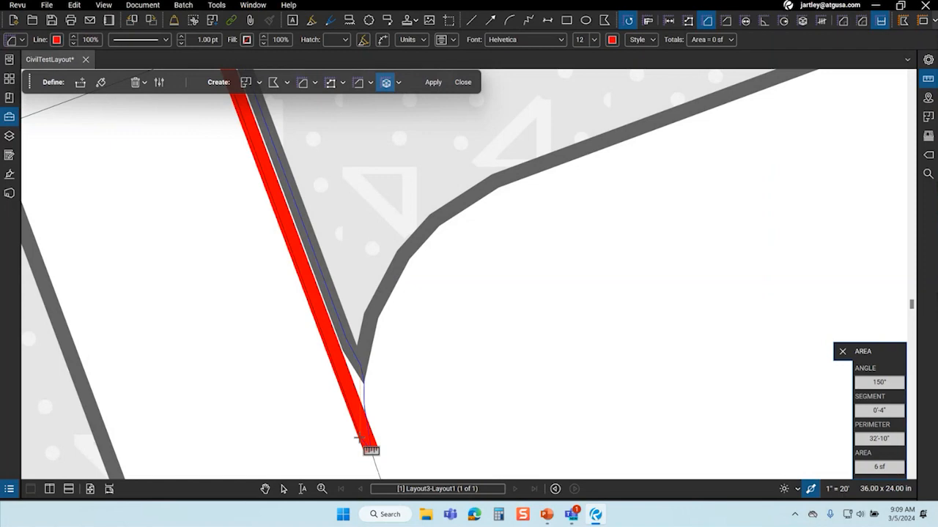
double_click(359, 400)
scroll(440, 403, "down", 4)
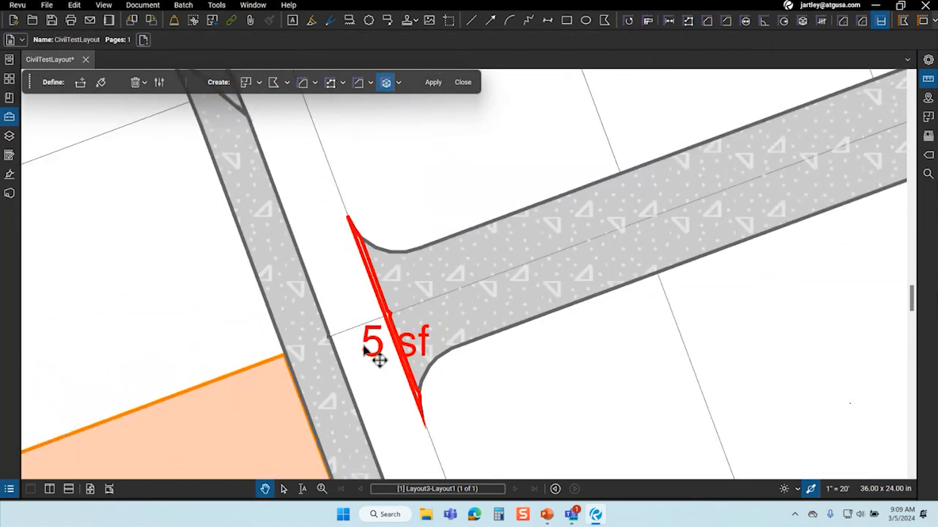
Examine the gap's area measurement in relation to the access road volume and the rest of the site.
left_click(391, 355)
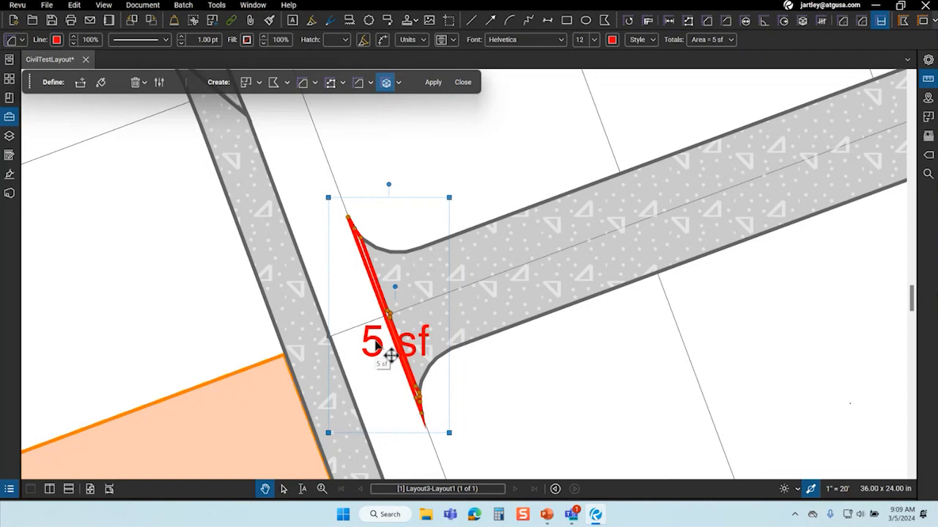
scroll(224, 318, "down", 5)
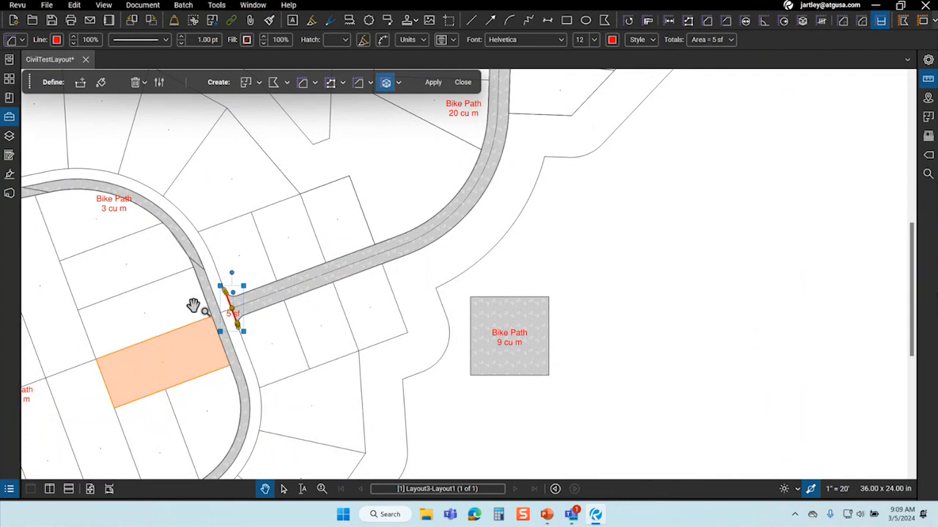
scroll(192, 306, "up", 6)
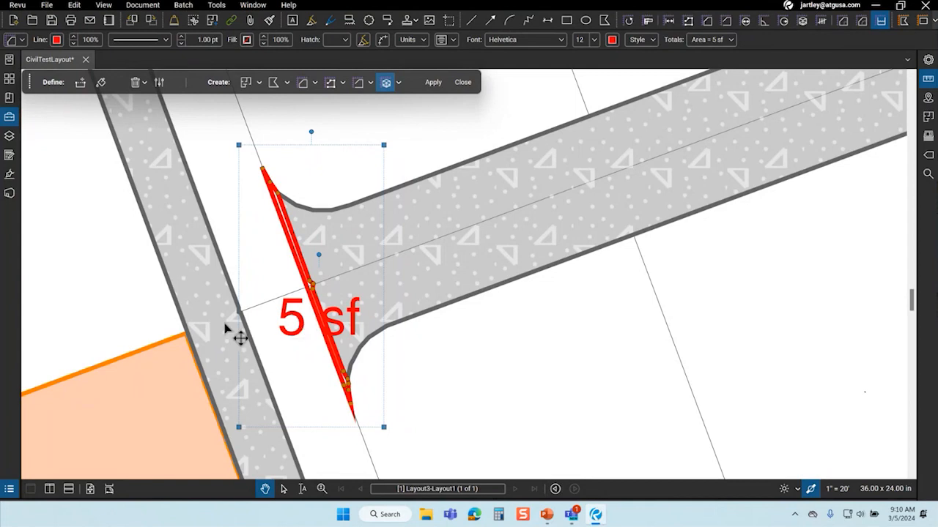
scroll(226, 329, "down", 6)
scroll(223, 375, "down", 4)
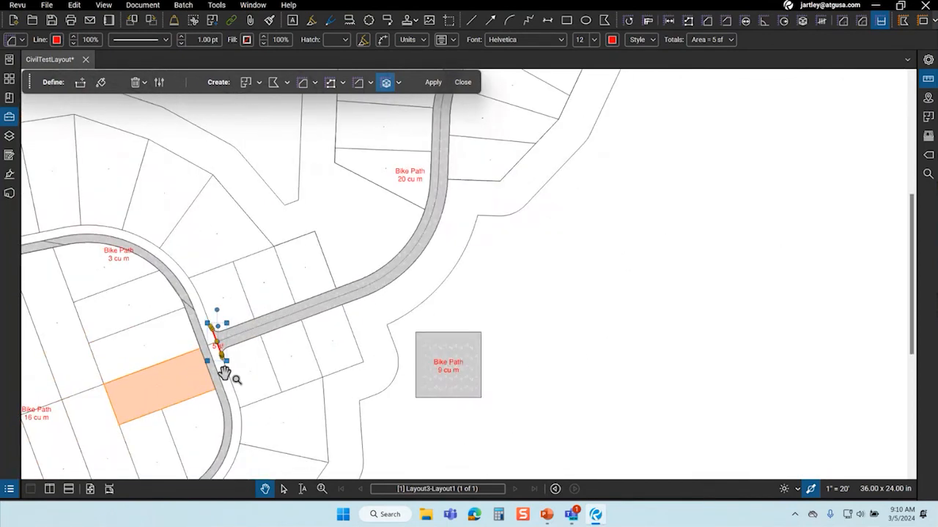
scroll(312, 284, "up", 2)
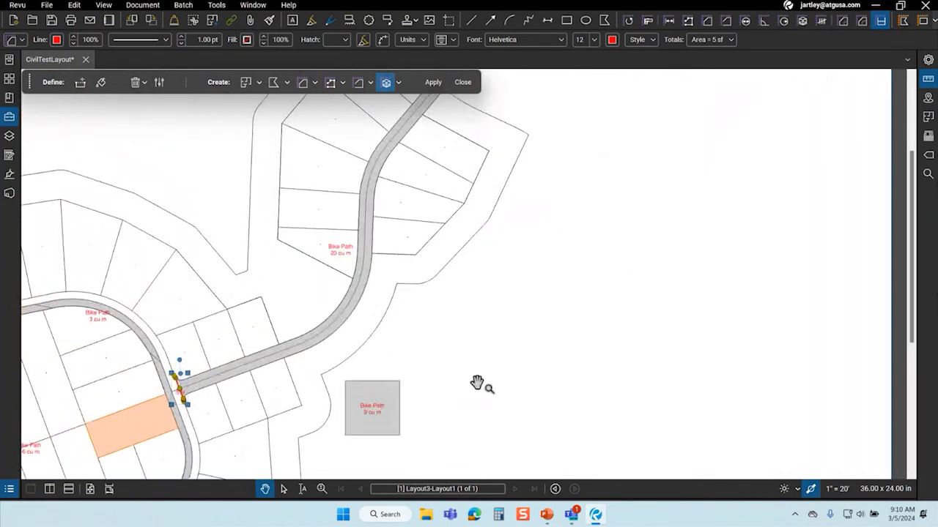
scroll(505, 375, "down", 1)
scroll(357, 256, "up", 1)
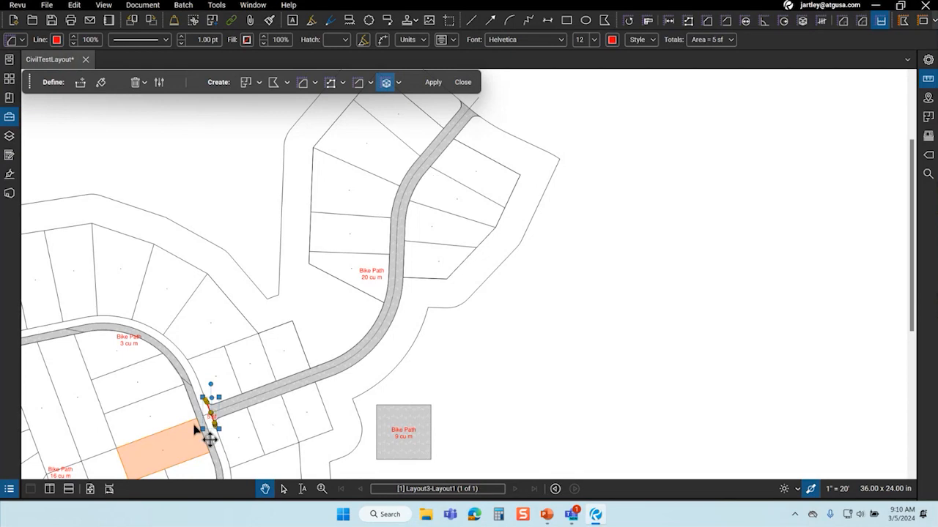
scroll(201, 430, "up", 3)
scroll(198, 438, "up", 3)
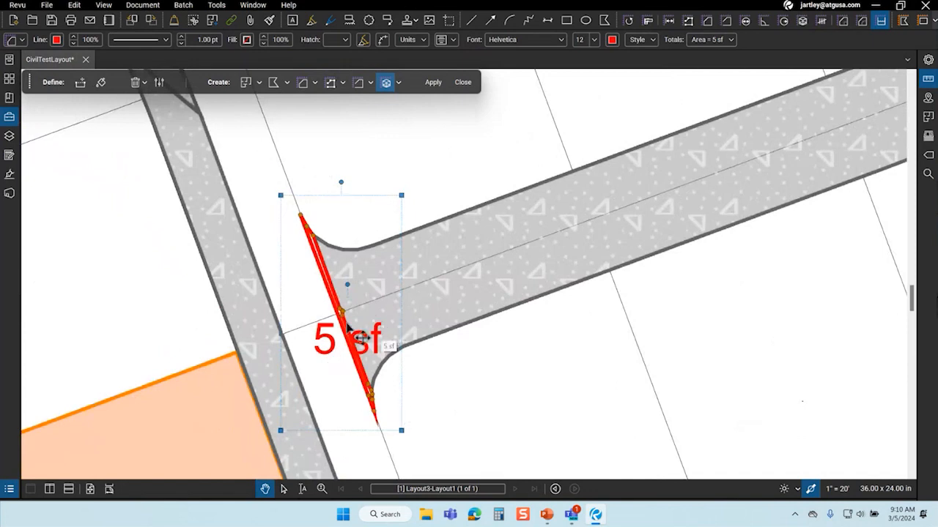
scroll(444, 366, "down", 3)
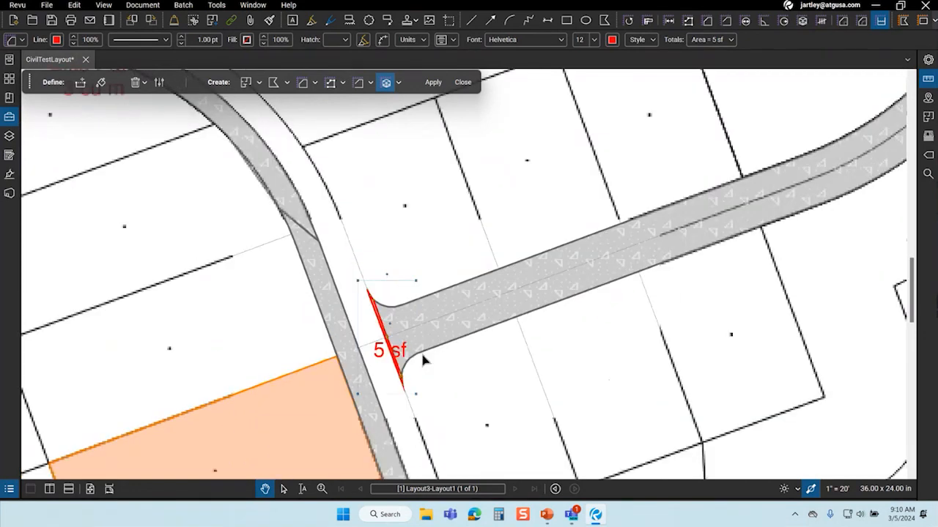
scroll(444, 410, "up", 2)
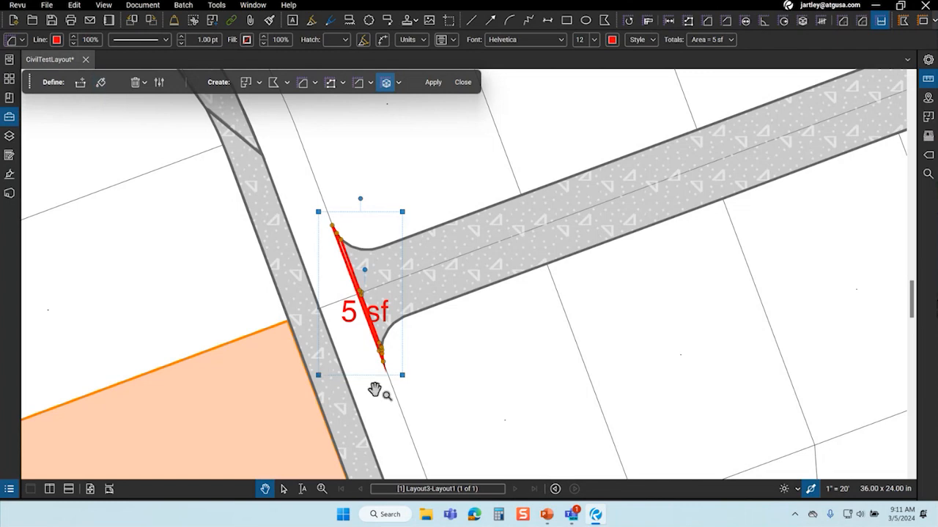
Delete the area measurement along the access road's mouth.
scroll(377, 387, "down", 5)
left_click_drag(460, 423, 403, 337)
scroll(348, 285, "up", 4)
scroll(323, 274, "up", 3)
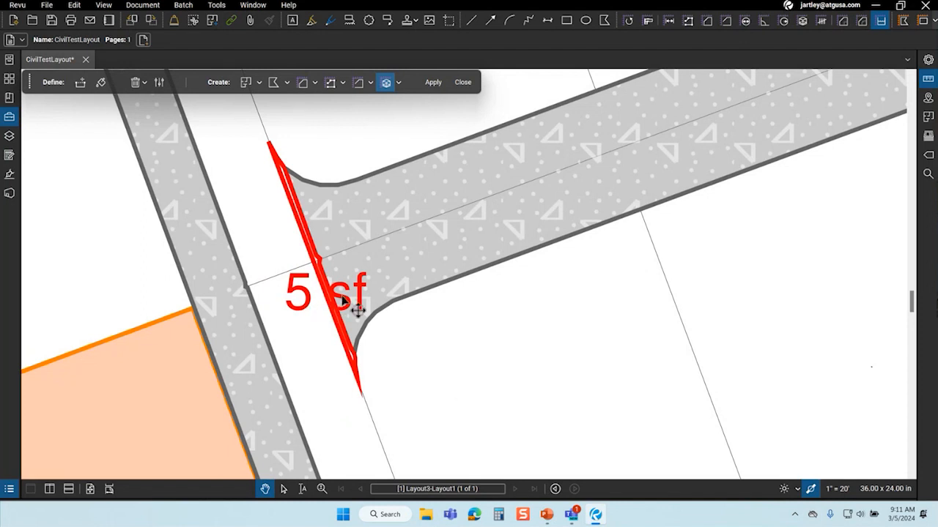
left_click(308, 293)
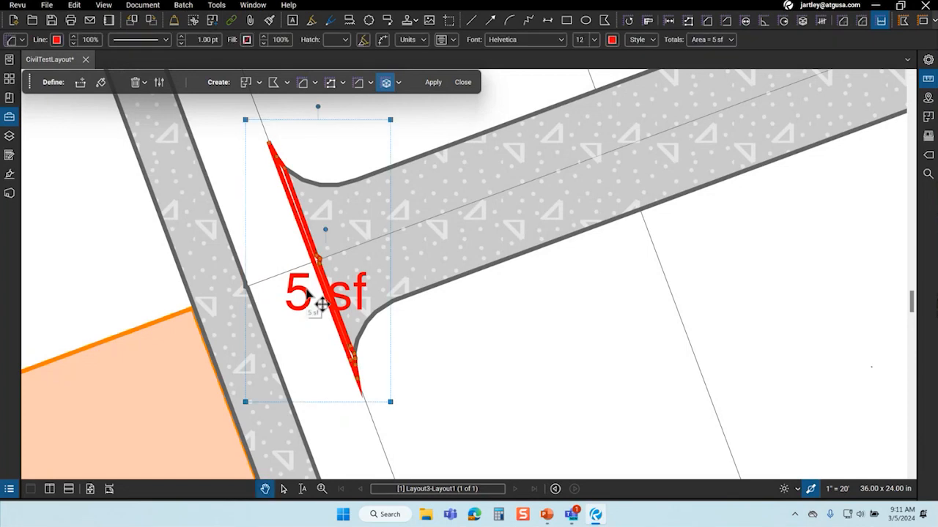
key("Escape")
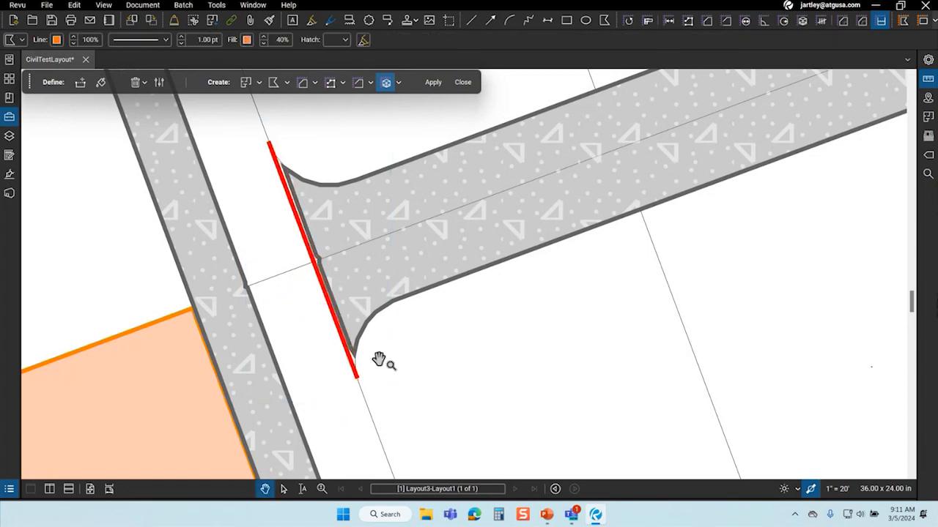
Open the pinned AirportProject_Combined Set.pdf and give the drawing the full width of the workspace.
scroll(324, 341, "down", 4)
scroll(325, 340, "down", 5)
mouse_move(345, 330)
left_mouse_down()
mouse_move(429, 320)
mouse_move(455, 278)
left_mouse_up()
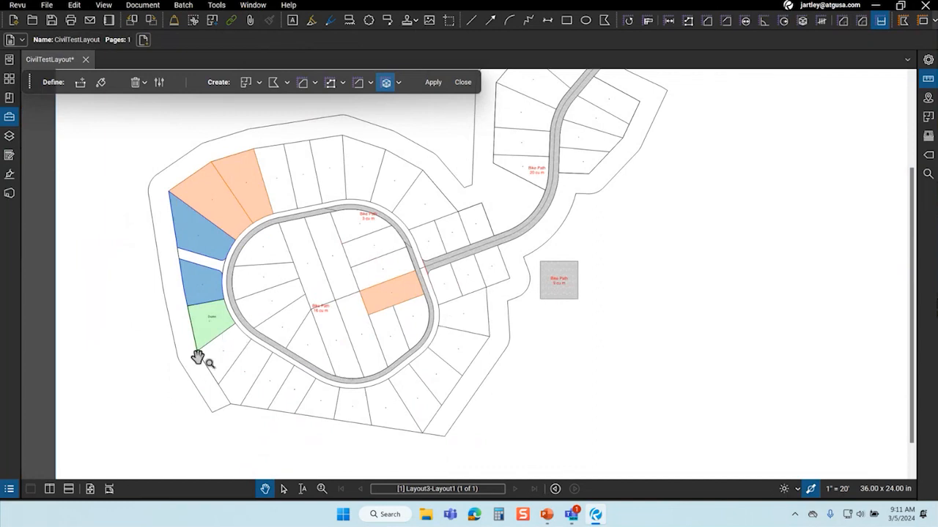
scroll(199, 356, "up", 3)
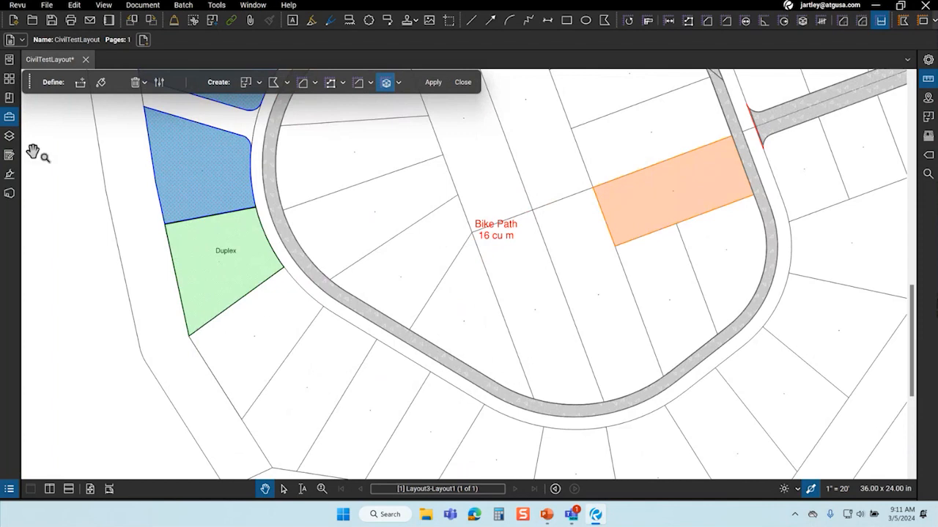
left_click(9, 59)
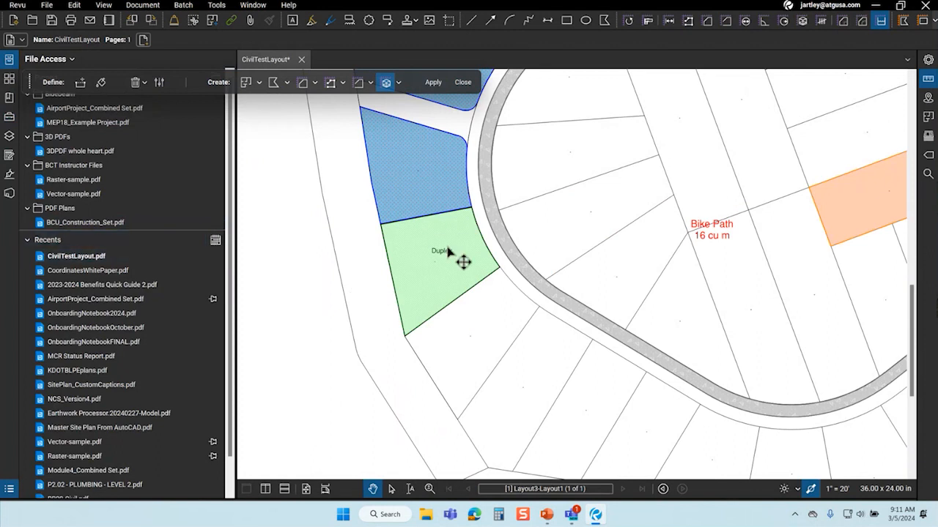
mouse_move(182, 303)
scroll(429, 399, "down", 4)
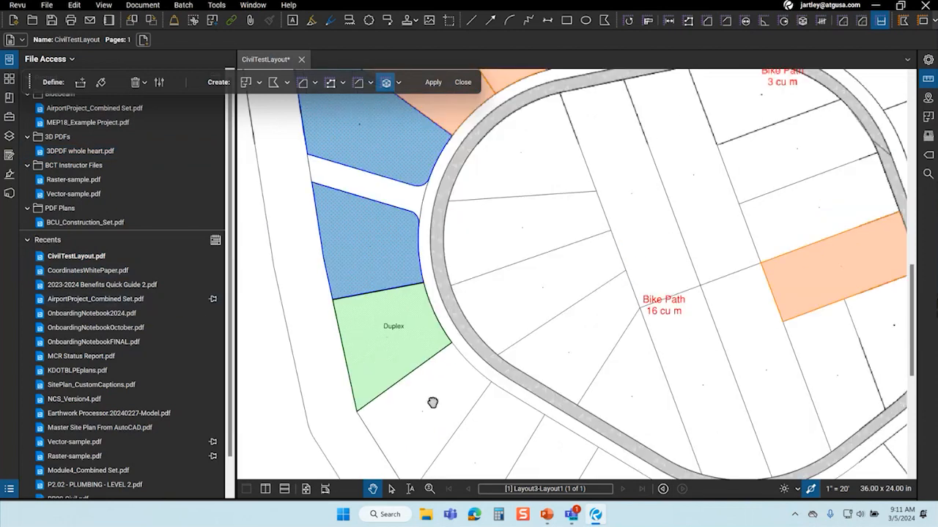
left_click(102, 108)
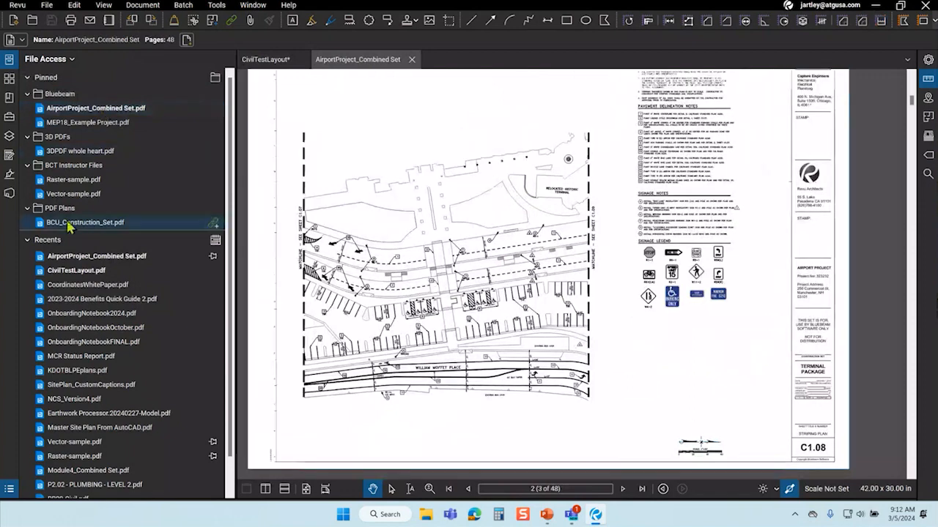
left_click(8, 66)
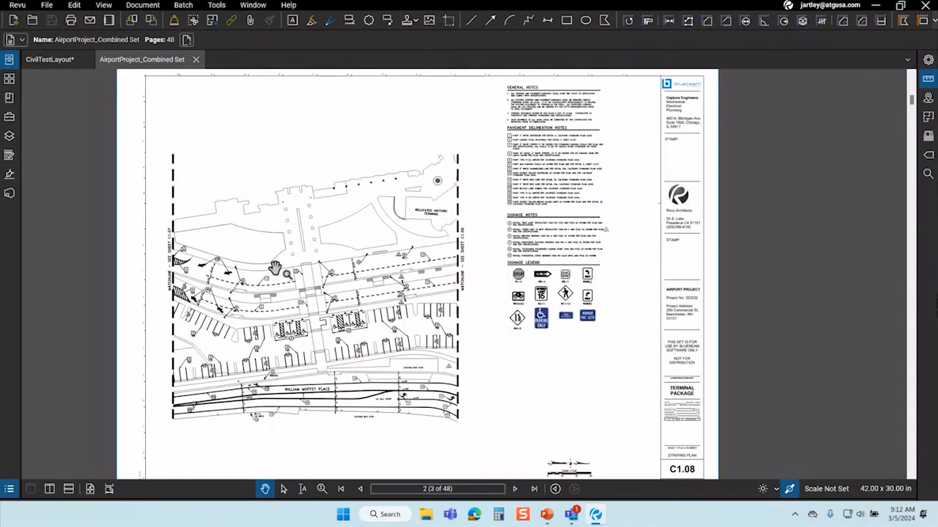
Go to page 2, sheet C1.07, and examine the parking plan, the Ladder Crosswalk Detail and the graphic scale bar.
left_click(360, 490)
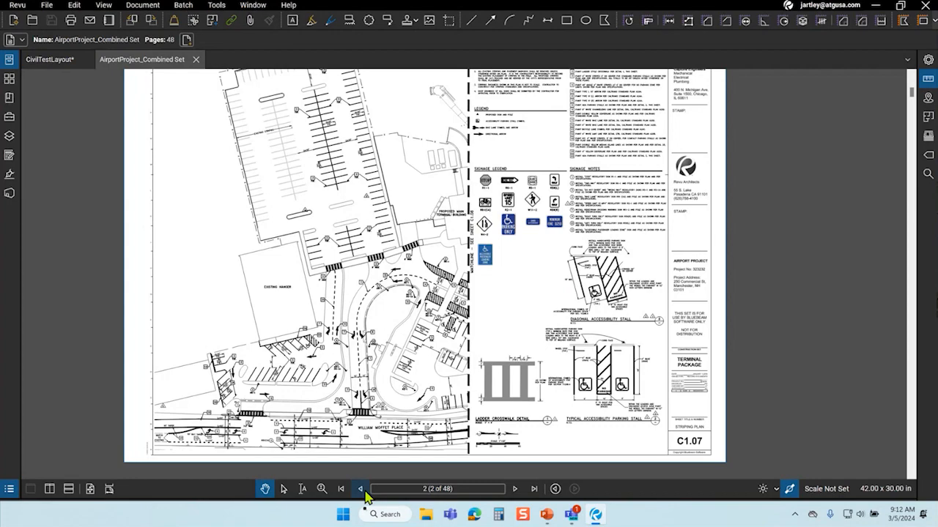
scroll(339, 217, "up", 6)
scroll(399, 334, "up", 3)
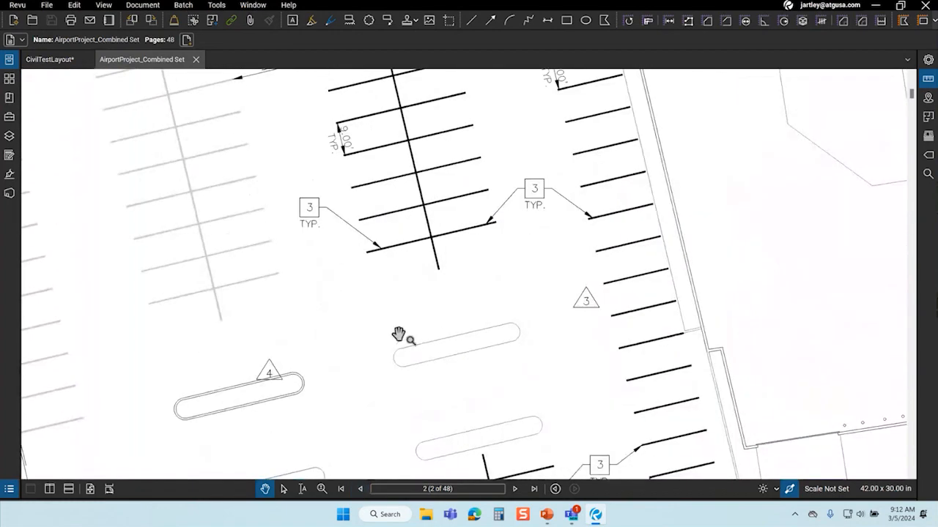
scroll(399, 335, "down", 3)
left_click_drag(394, 394, 339, 203)
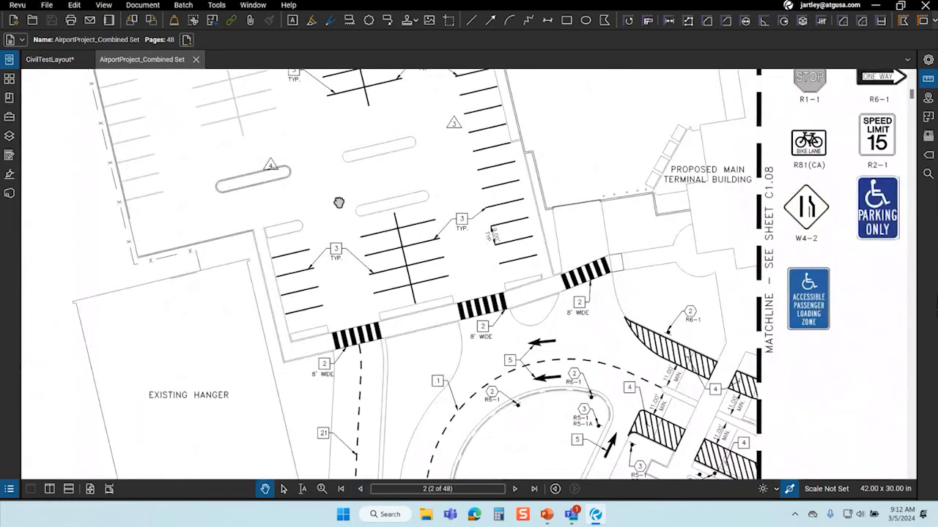
left_click_drag(362, 342, 334, 156)
left_click_drag(329, 362, 420, 209)
left_click_drag(432, 338, 210, 138)
left_click_drag(429, 291, 130, 297)
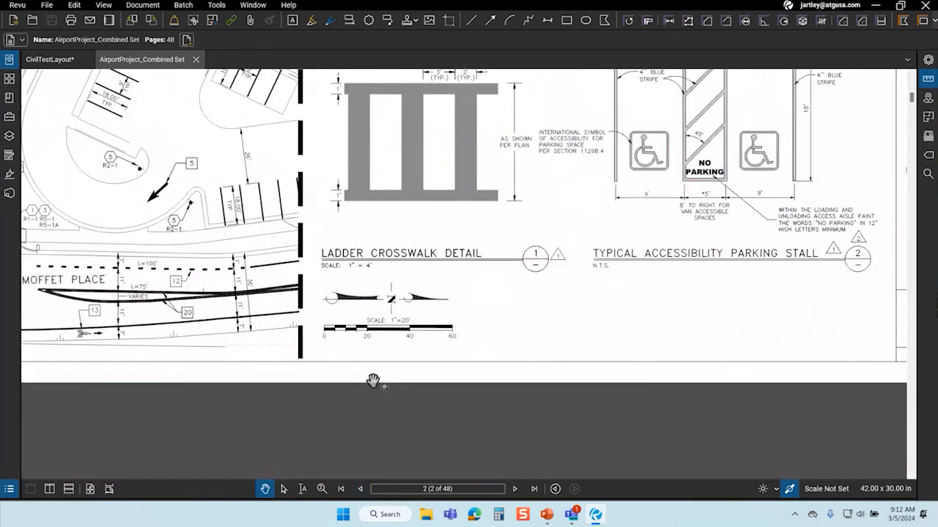
scroll(386, 340, "up", 5)
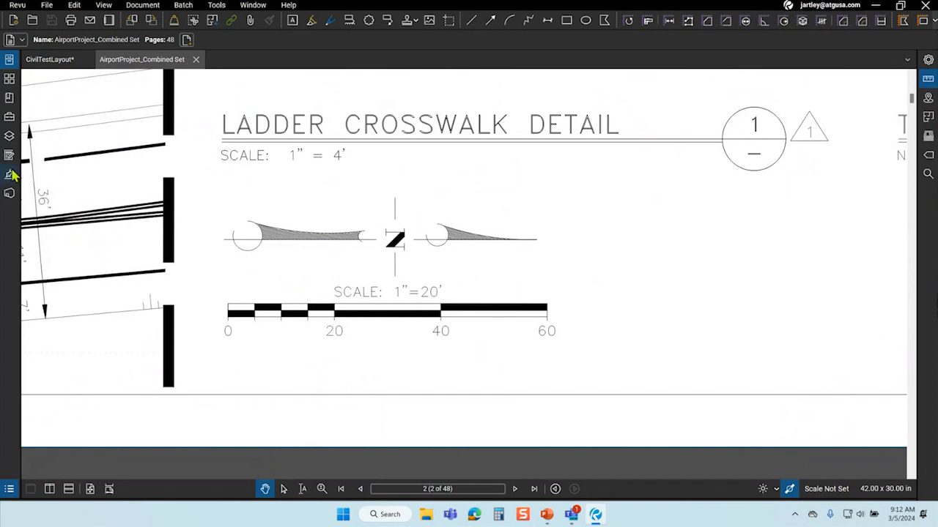
Check the airport set's layer list and inspect the graphic scale bar's scale note.
left_click(10, 136)
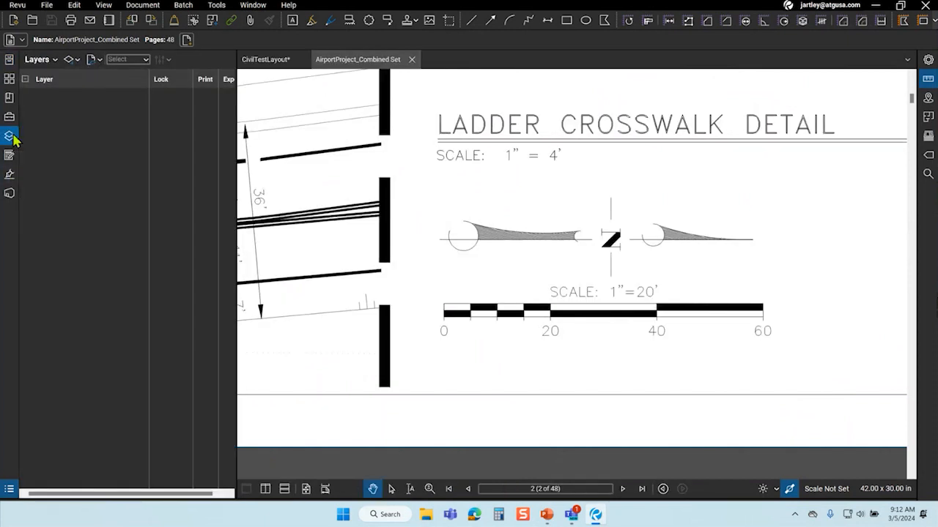
left_click(10, 136)
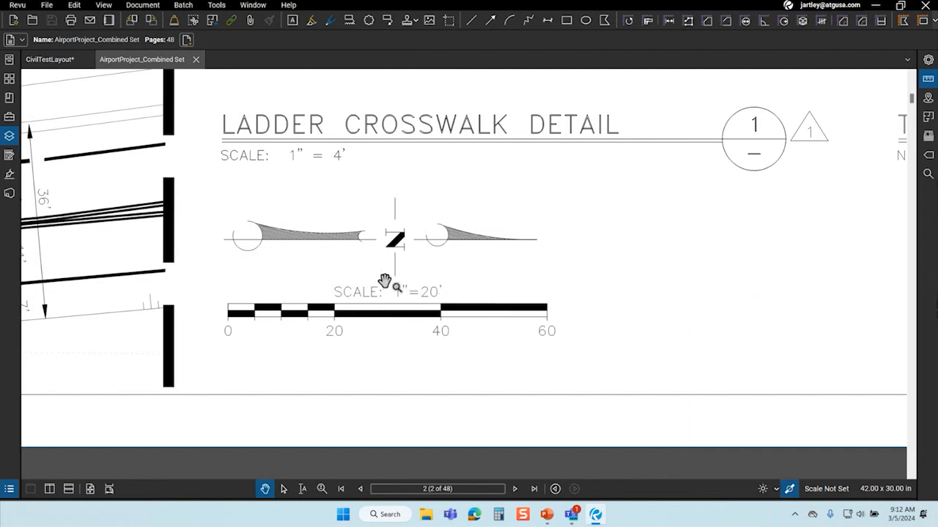
scroll(371, 287, "up", 2)
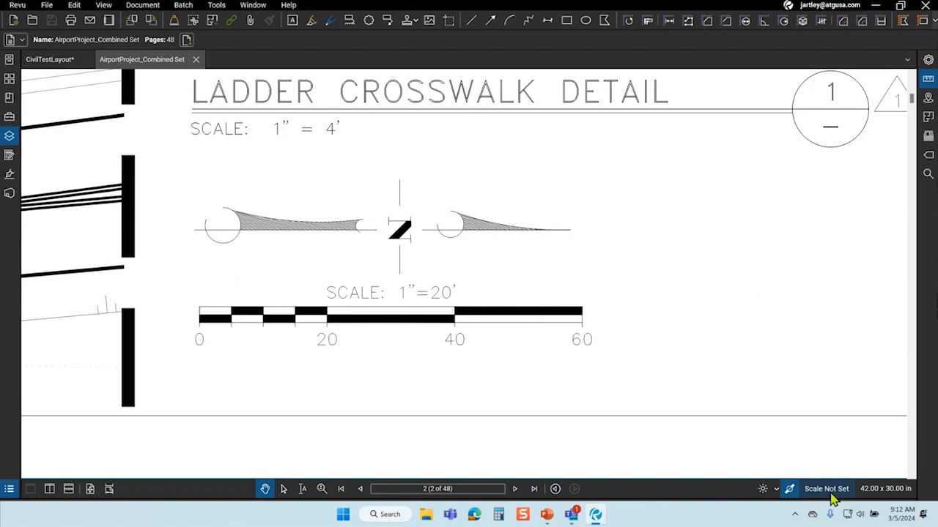
Apply the preset scale 1" = 20' with precision 1 to page 2, matching the sheet's scale note.
scroll(431, 320, "up", 1)
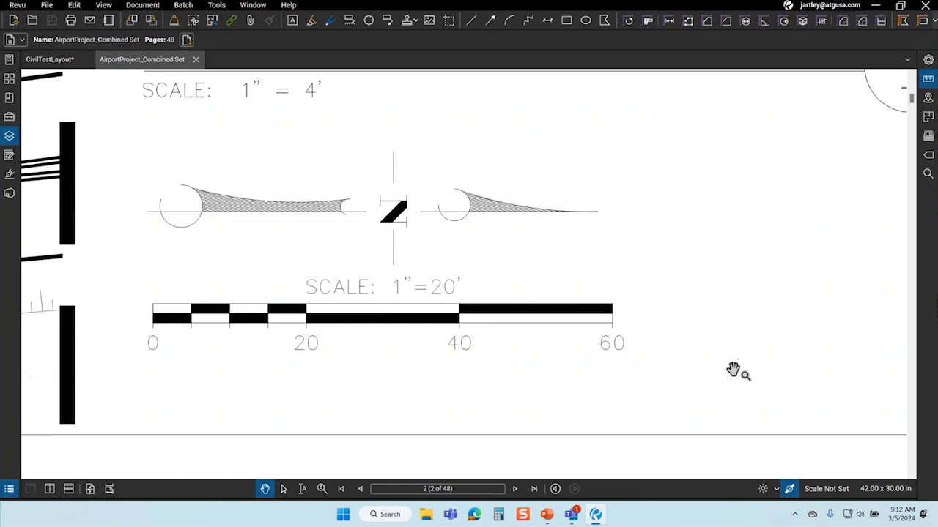
scroll(330, 300, "up", 1)
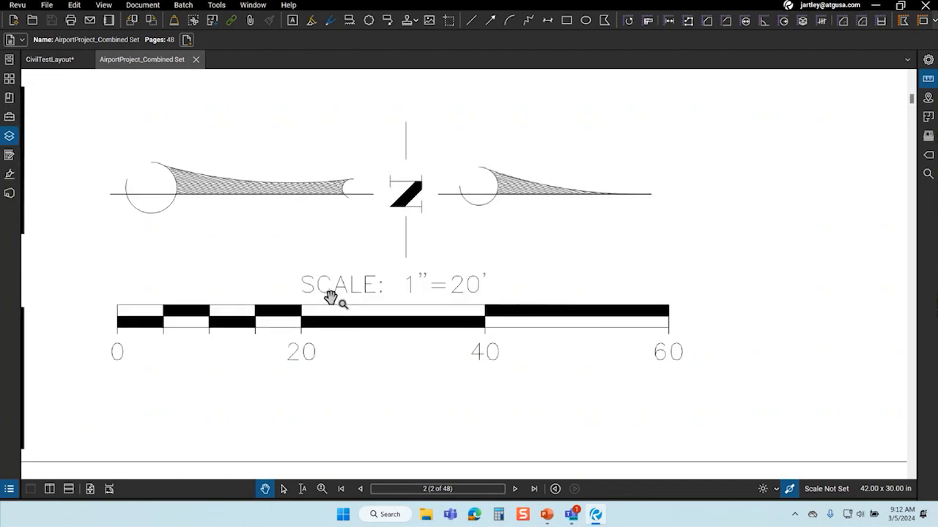
left_click(828, 489)
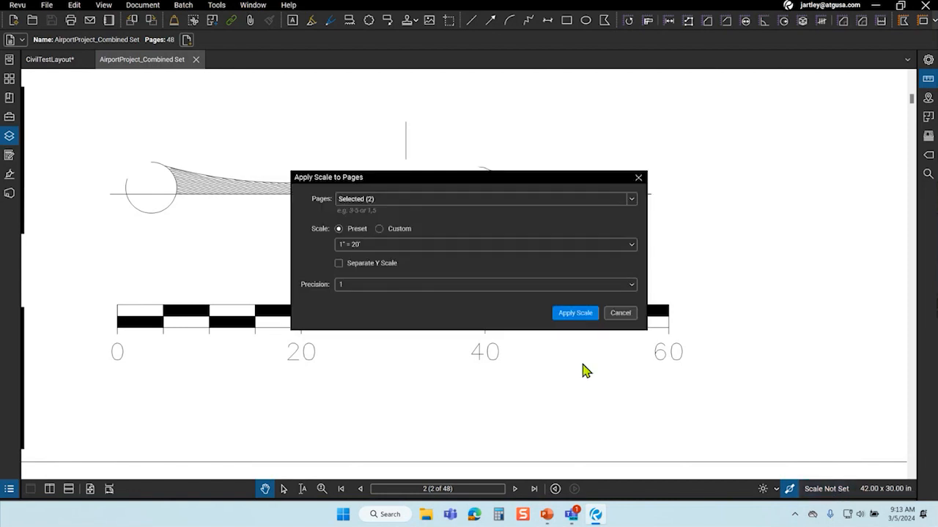
left_click_drag(491, 179, 498, 101)
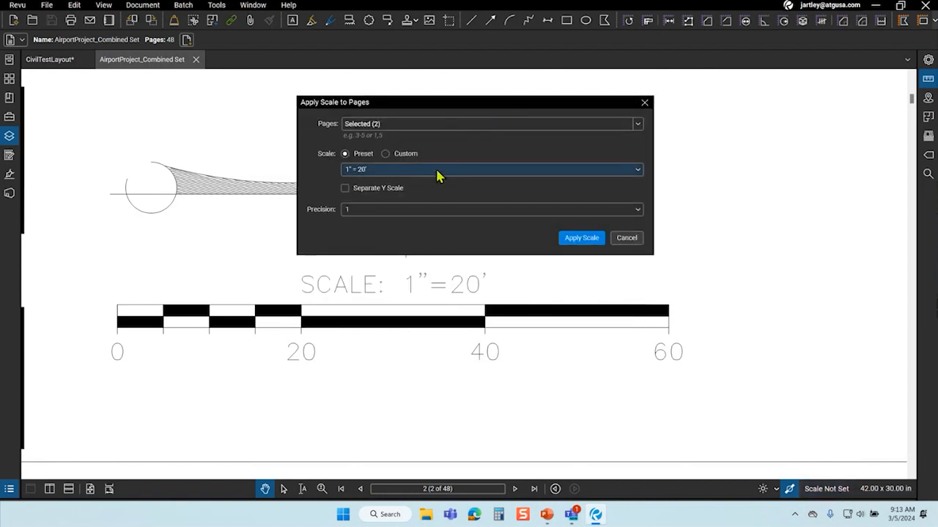
left_click(578, 236)
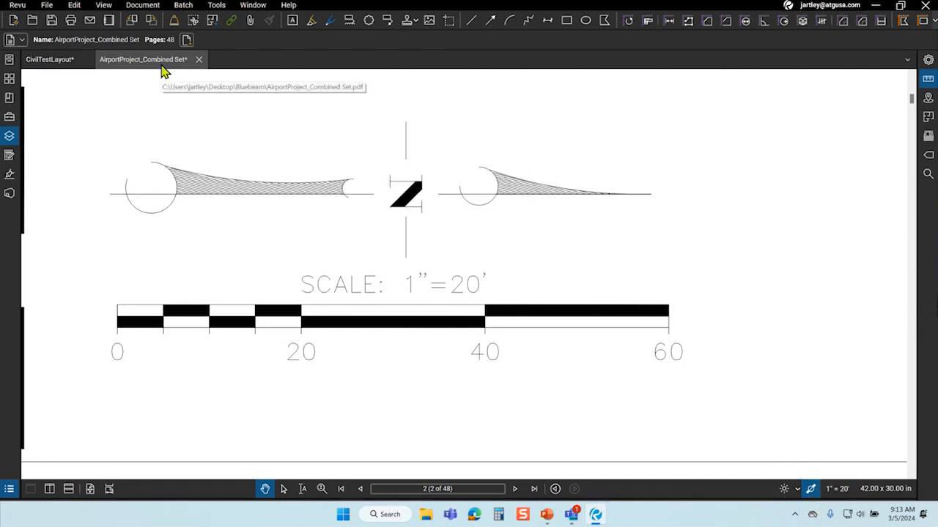
Verify the page scale with length measurements along the graphic scale bar from 20 to 40 and from 40 to 60.
scroll(341, 381, "down", 2)
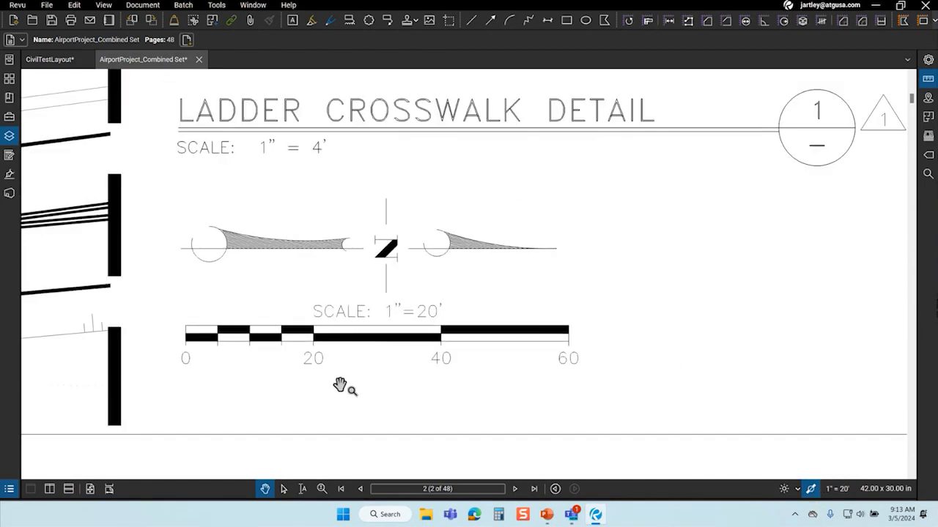
scroll(310, 420, "down", 3)
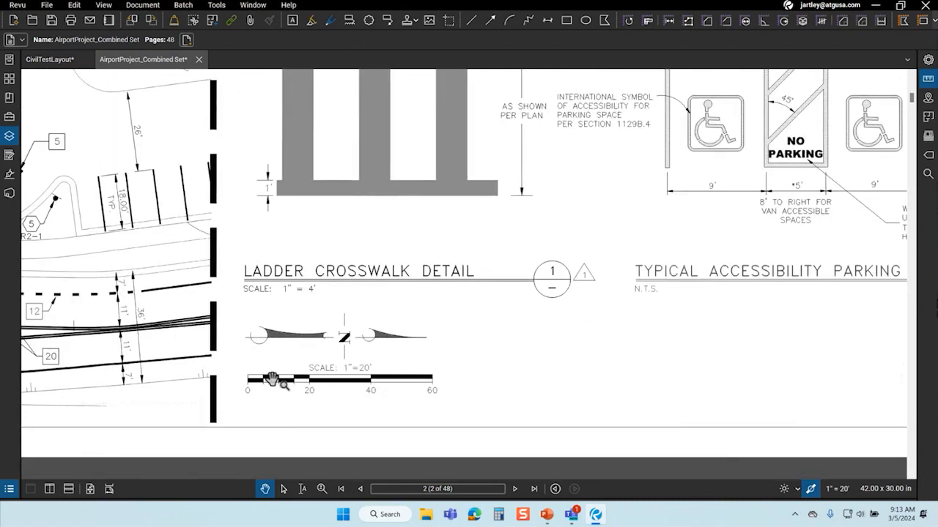
scroll(296, 382, "up", 3)
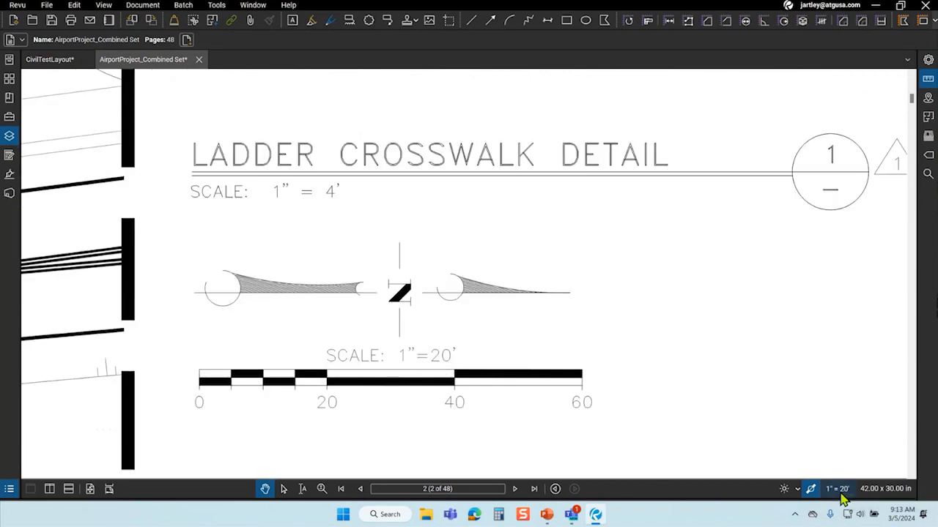
scroll(394, 402, "up", 2)
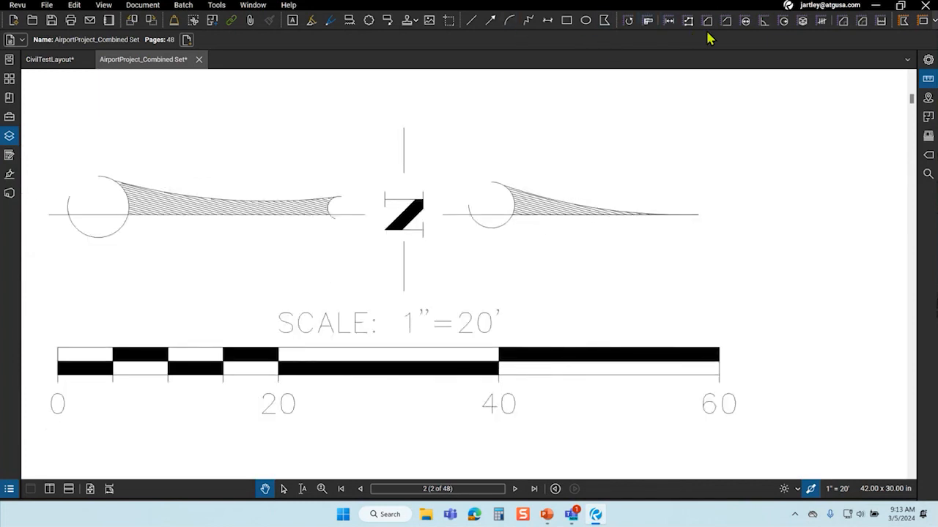
left_click(668, 21)
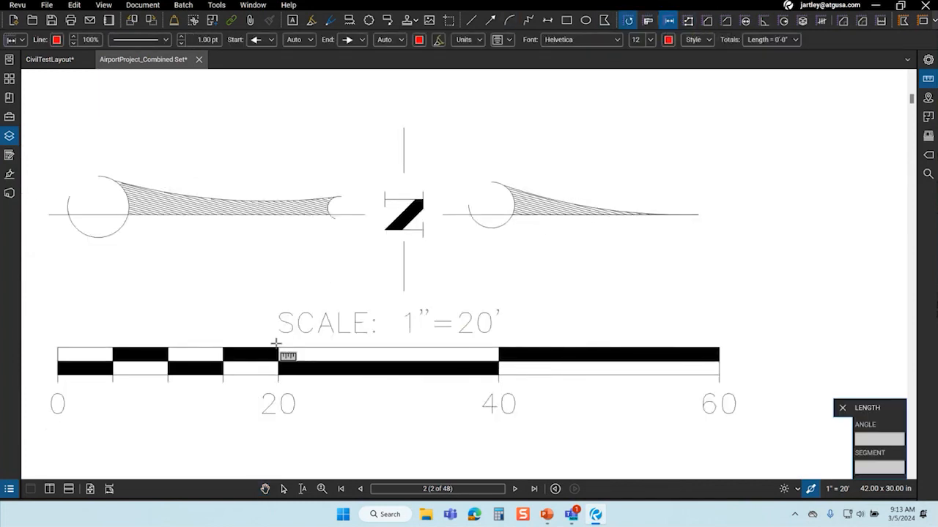
left_click(279, 382)
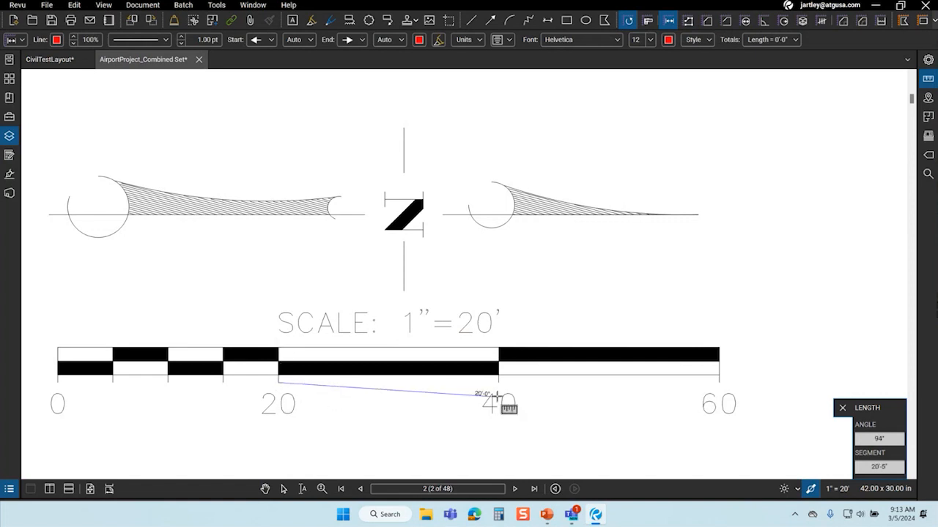
left_click(498, 381)
left_click(499, 382)
left_click(719, 381)
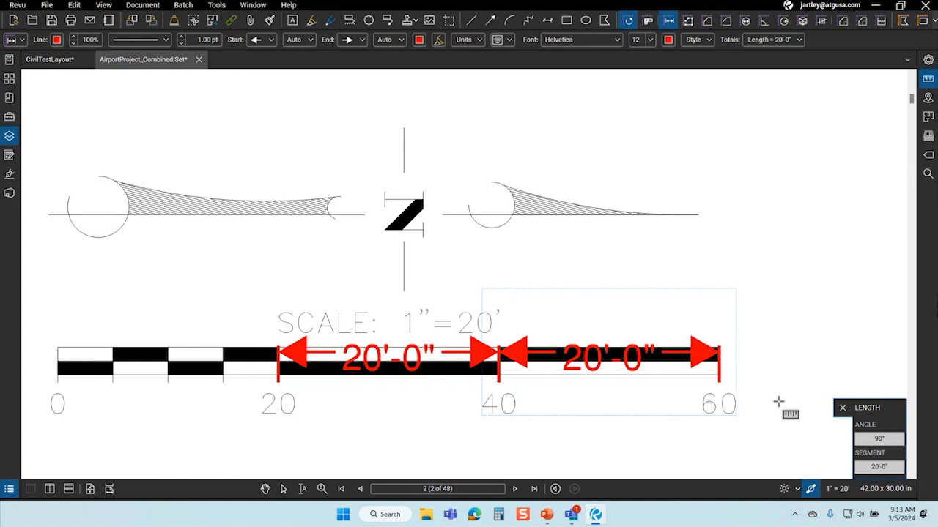
key("Escape")
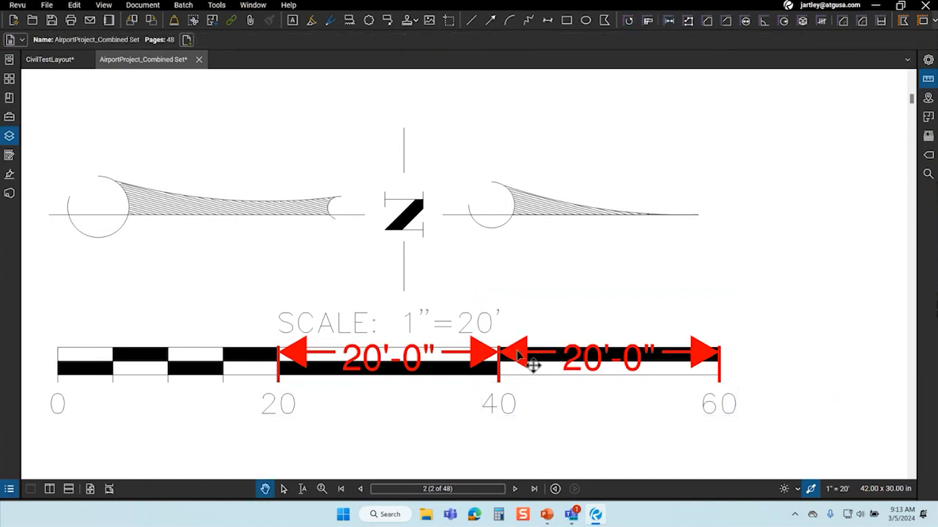
Delete both length measurements from the graphic scale bar.
left_click(533, 368)
key("Delete")
left_click(341, 359)
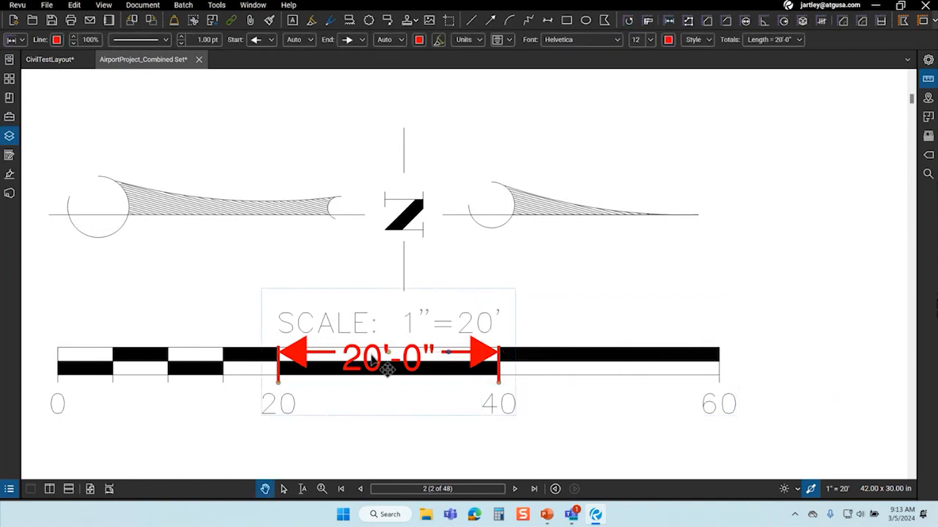
key("Delete")
Compare the Ladder Crosswalk Detail and its scale note with the plan's graphic scale bar.
scroll(300, 452, "down", 5)
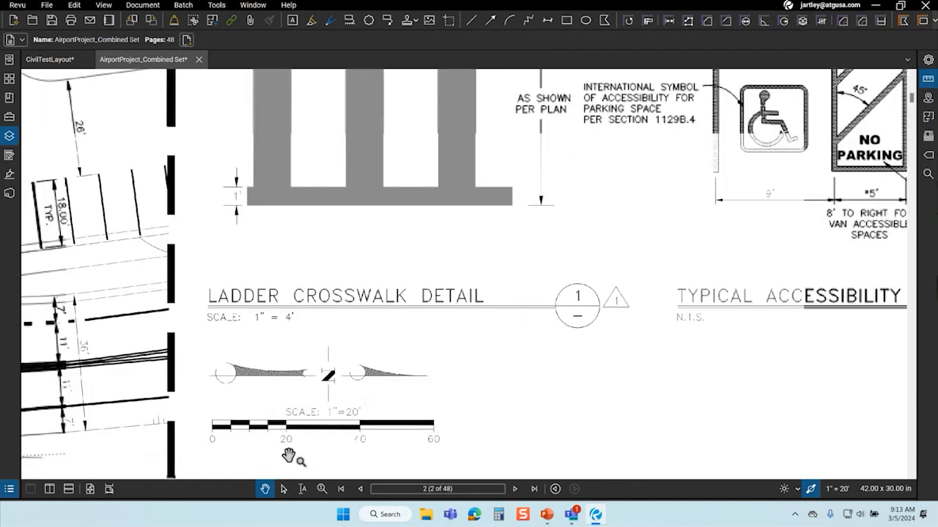
scroll(361, 175, "up", 2)
scroll(362, 174, "up", 1)
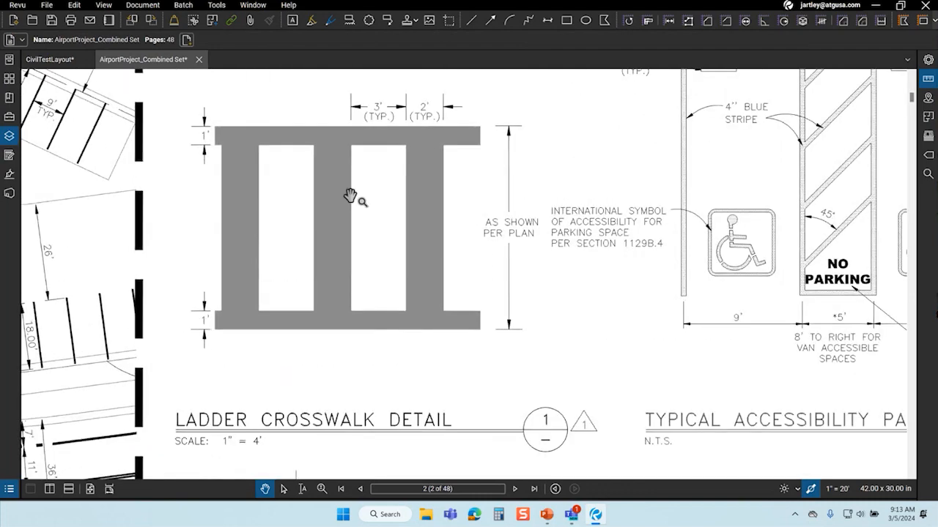
scroll(346, 260, "down", 3)
scroll(278, 454, "up", 1)
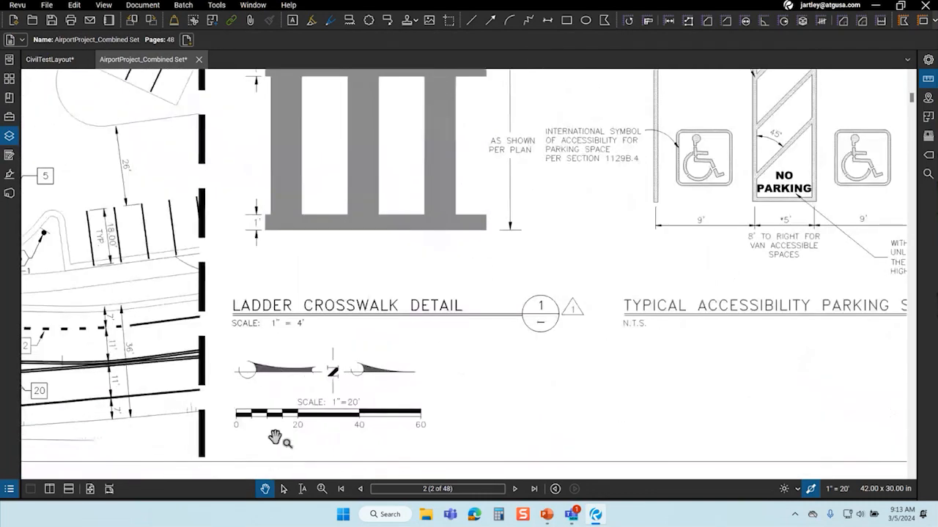
scroll(279, 319, "up", 3)
scroll(344, 351, "down", 2)
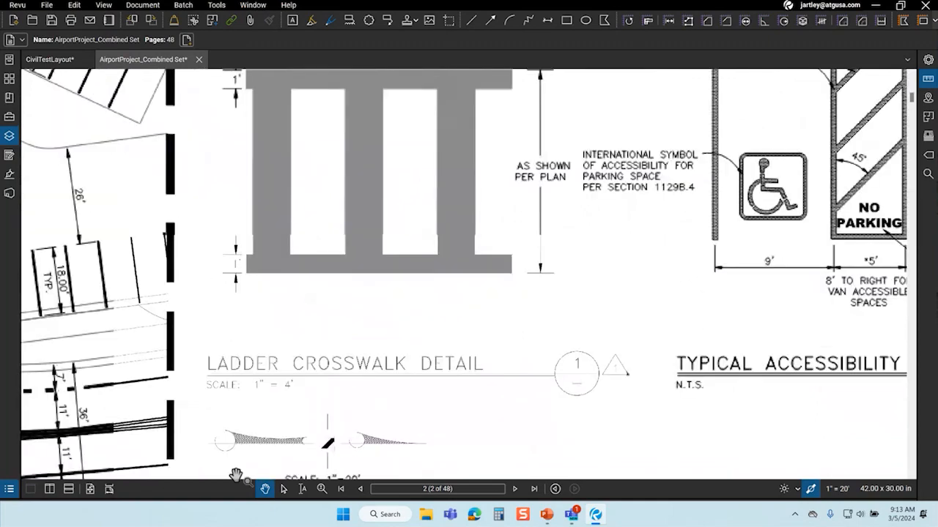
scroll(342, 376, "down", 2)
scroll(360, 273, "up", 1)
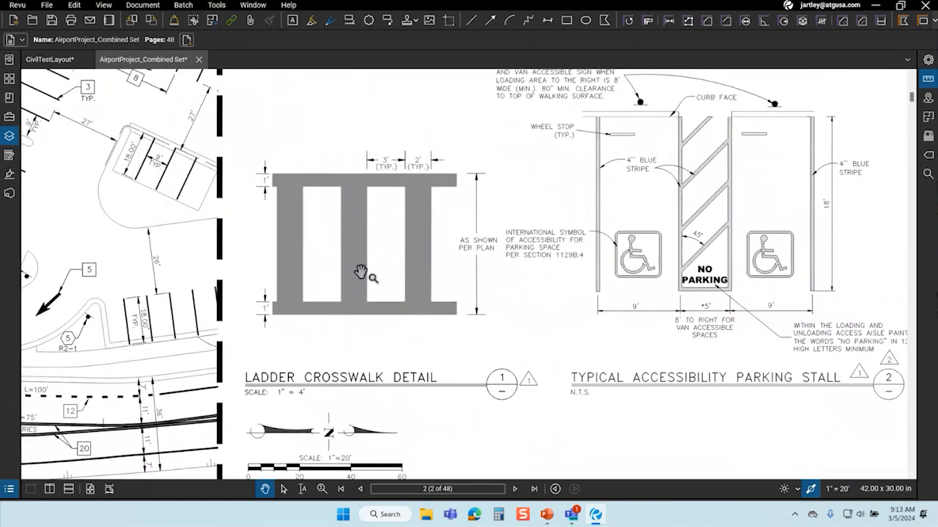
Add a viewport region enclosing the Ladder Crosswalk Detail together with its title and scale note.
left_click(930, 80)
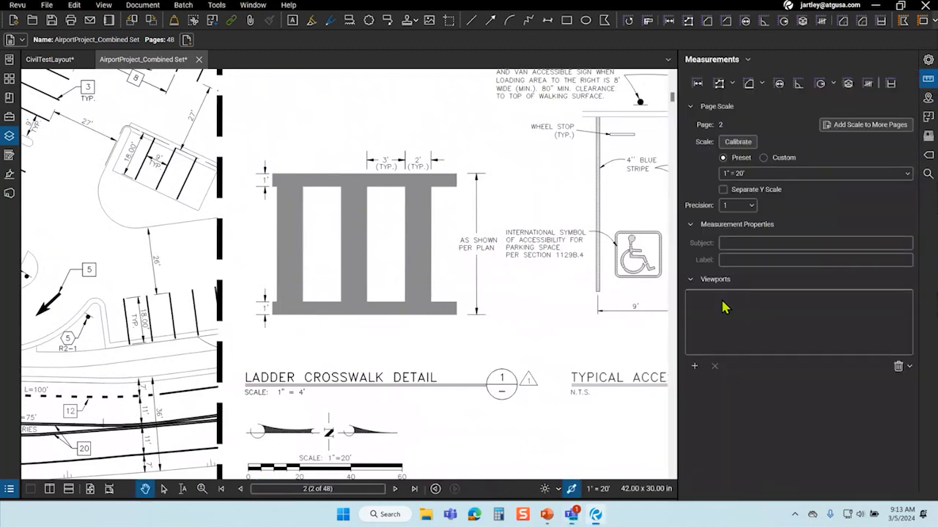
left_click(694, 366)
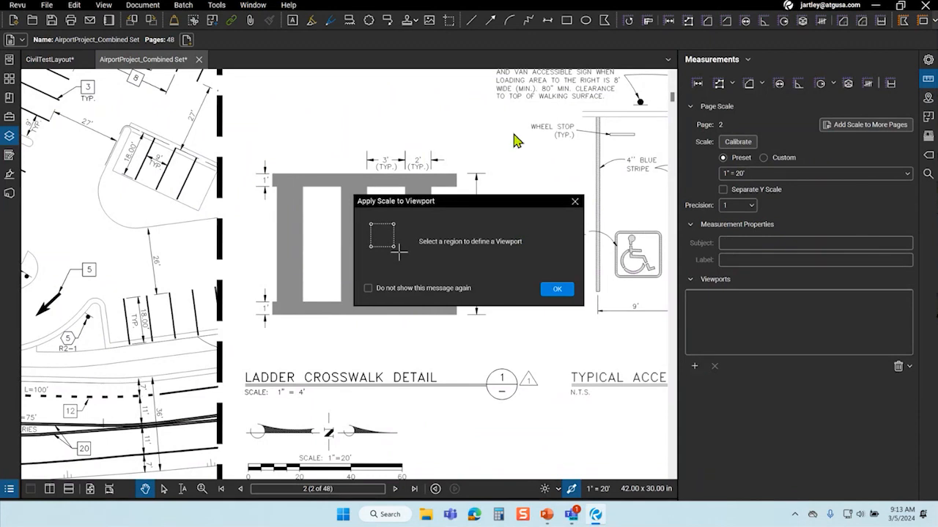
left_click(556, 290)
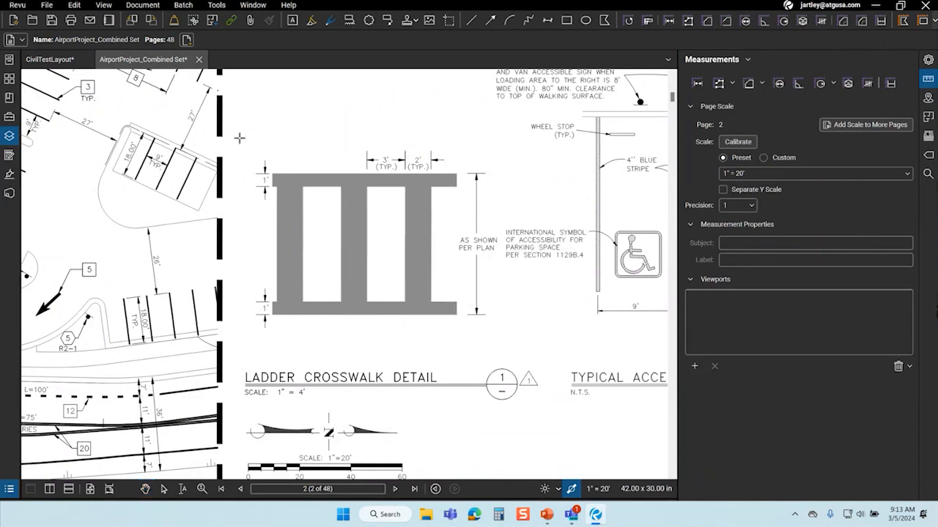
left_click_drag(245, 125, 503, 405)
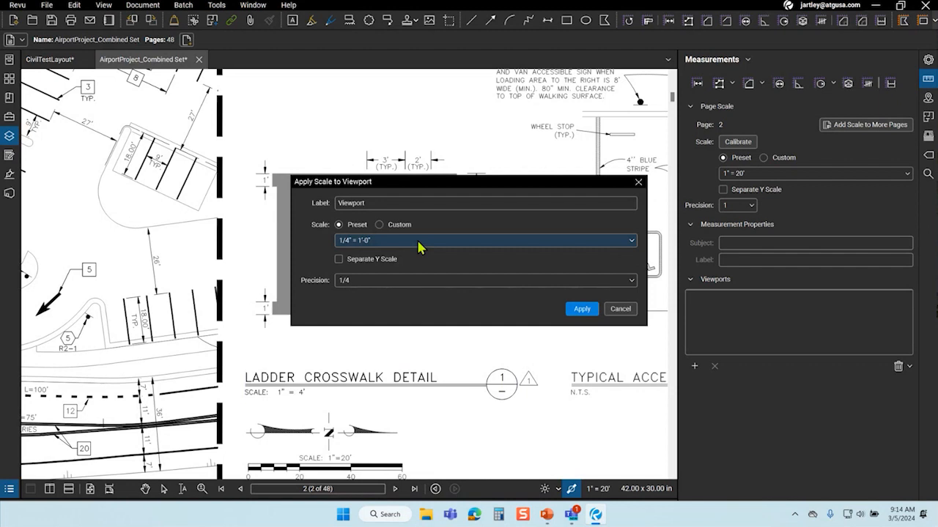
left_click(418, 242)
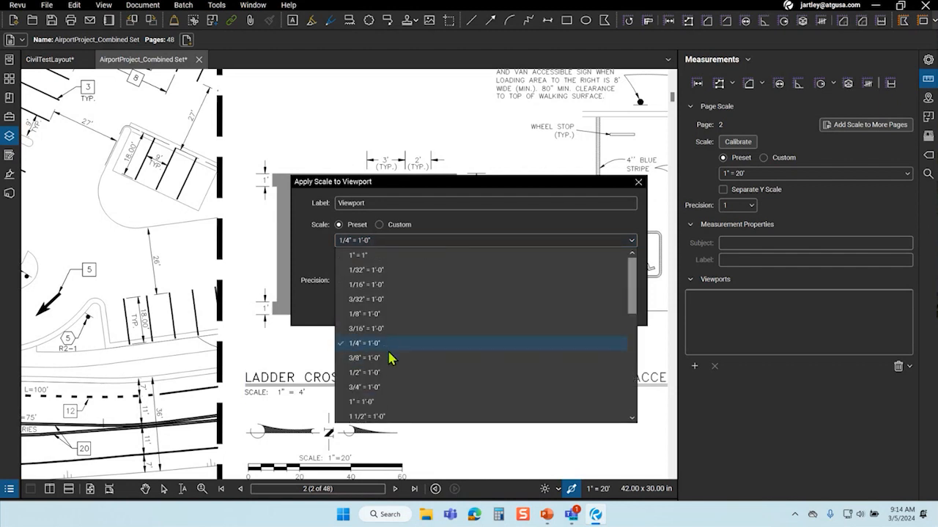
scroll(389, 357, "down", 10)
scroll(398, 381, "down", 1)
scroll(443, 342, "up", 10)
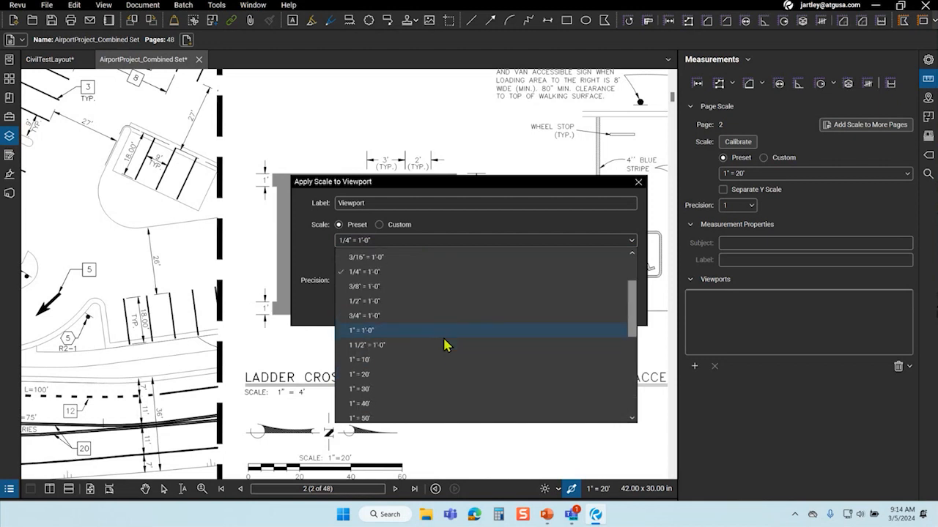
left_click(355, 239)
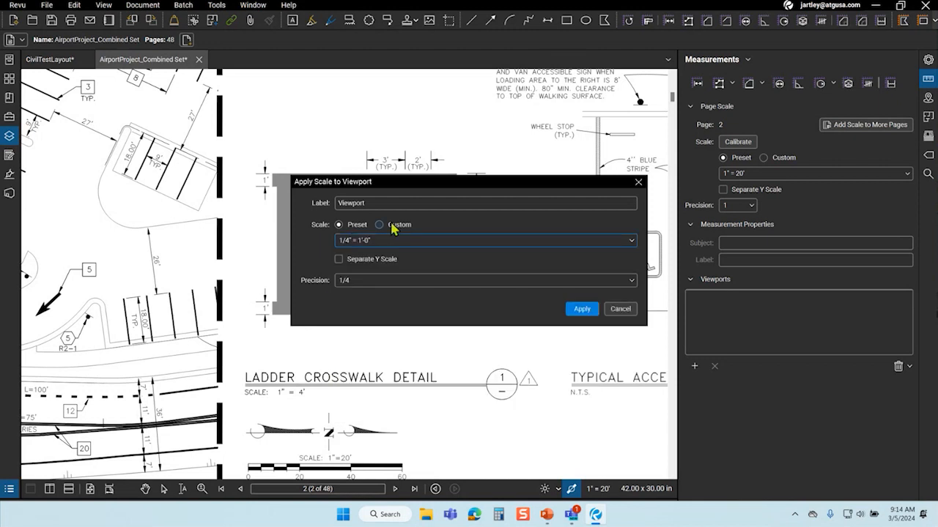
Apply a custom scale of 1 in = 4' to the crosswalk detail's viewport and hide the measurement settings.
left_click(392, 224)
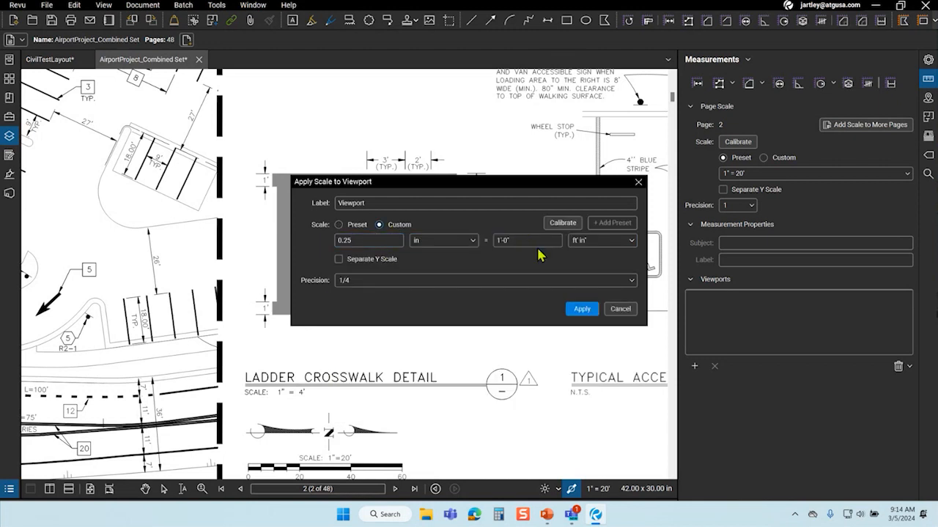
left_click_drag(361, 241, 291, 241)
type("1")
left_click(506, 245)
type("4'")
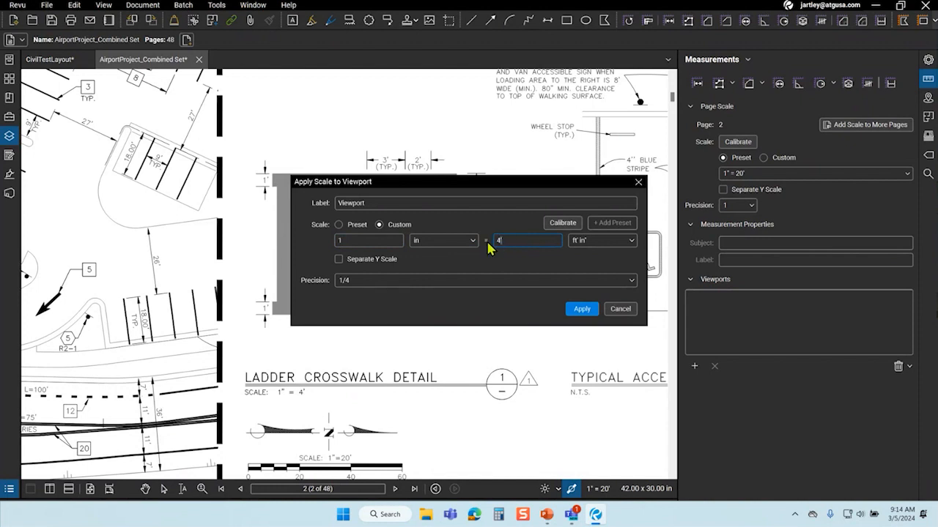
left_click(582, 309)
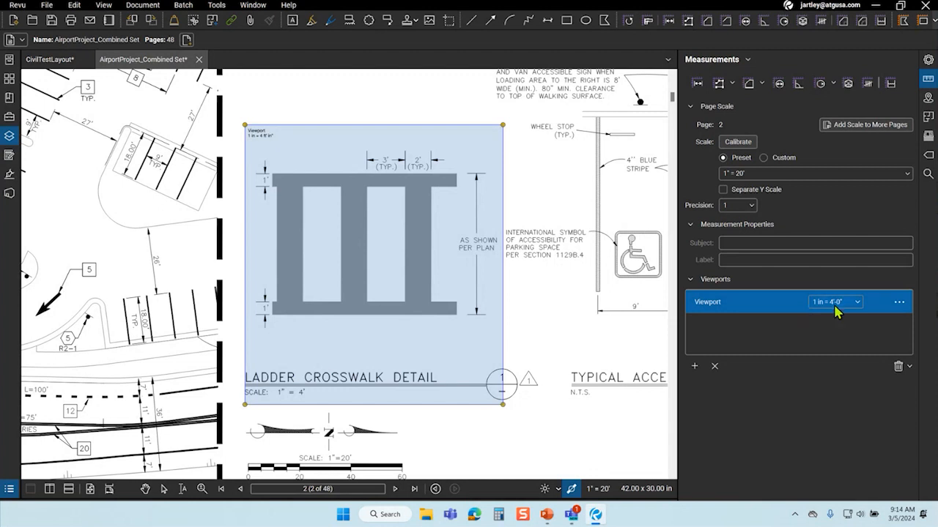
left_click(536, 336)
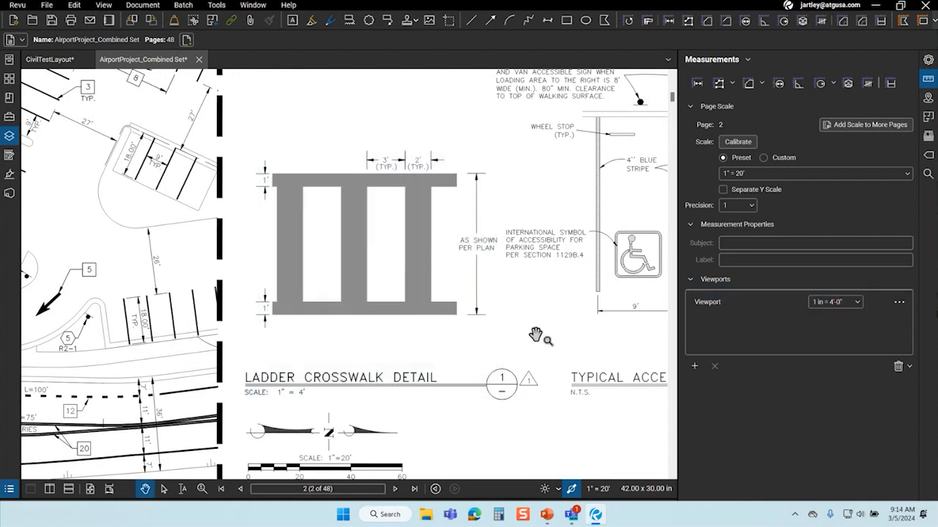
left_click(928, 79)
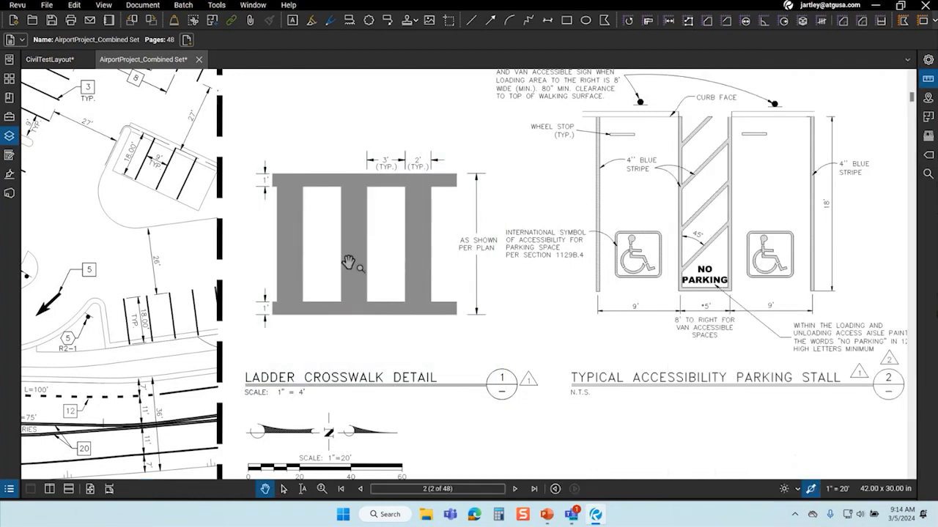
Try a length measurement across the 3' typical gap in the crosswalk detail, and delete it.
scroll(387, 178, "up", 3)
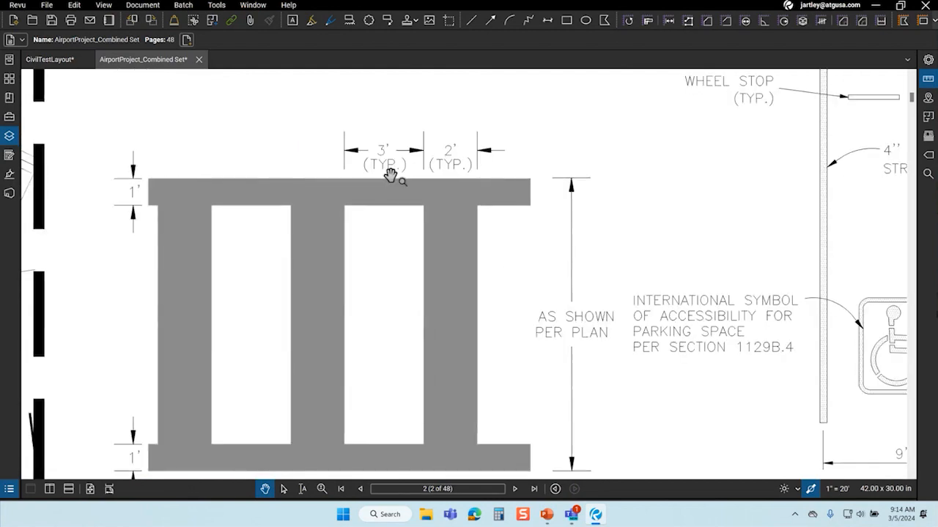
left_click(668, 21)
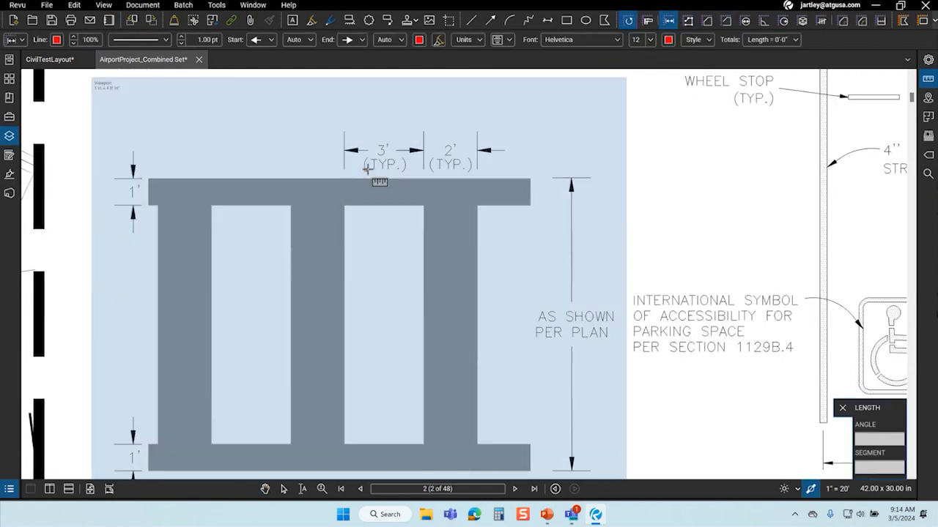
left_click(345, 169)
left_click(422, 169)
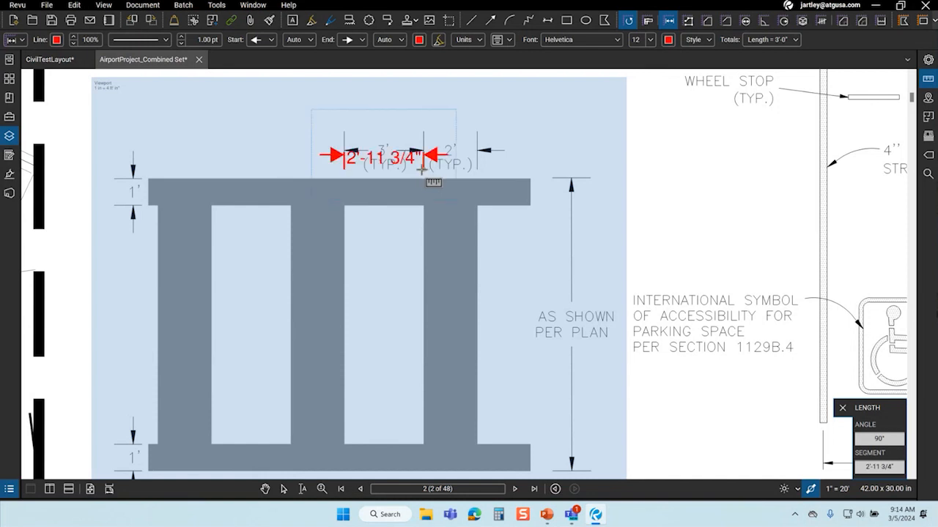
scroll(421, 173, "up", 2)
key("Escape")
left_click(411, 174)
key("Delete")
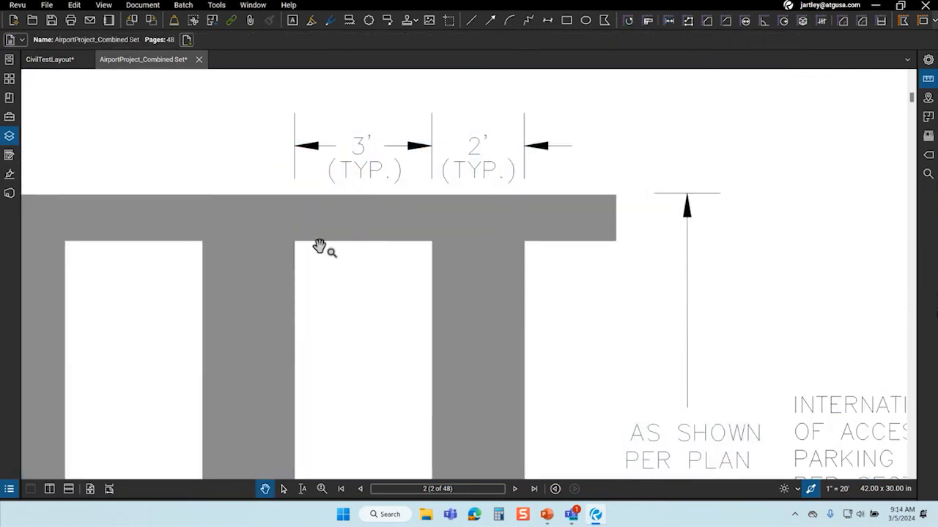
Add a length measurement across the thickness of the crosswalk detail's lower bar, dimensioned 1', to verify the viewport scale.
scroll(322, 247, "down", 3)
scroll(143, 252, "up", 3)
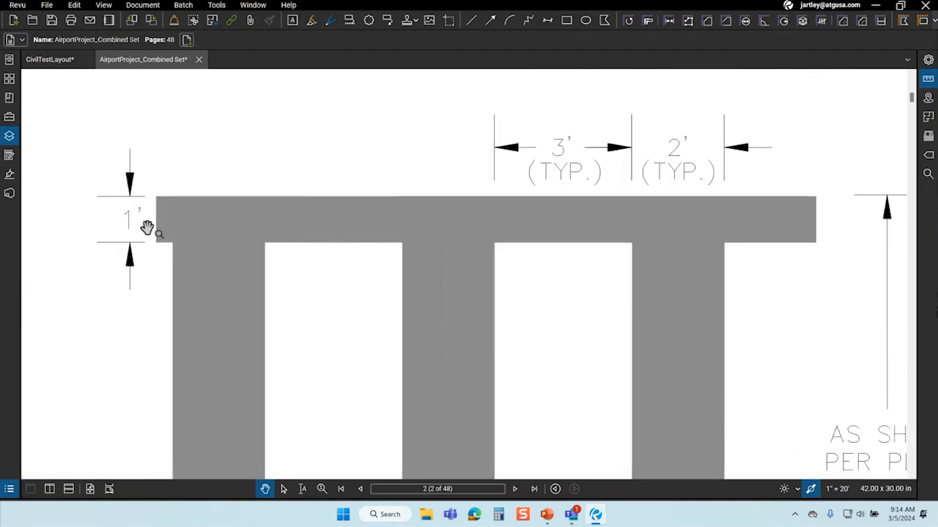
scroll(168, 176, "down", 1)
scroll(169, 177, "down", 2)
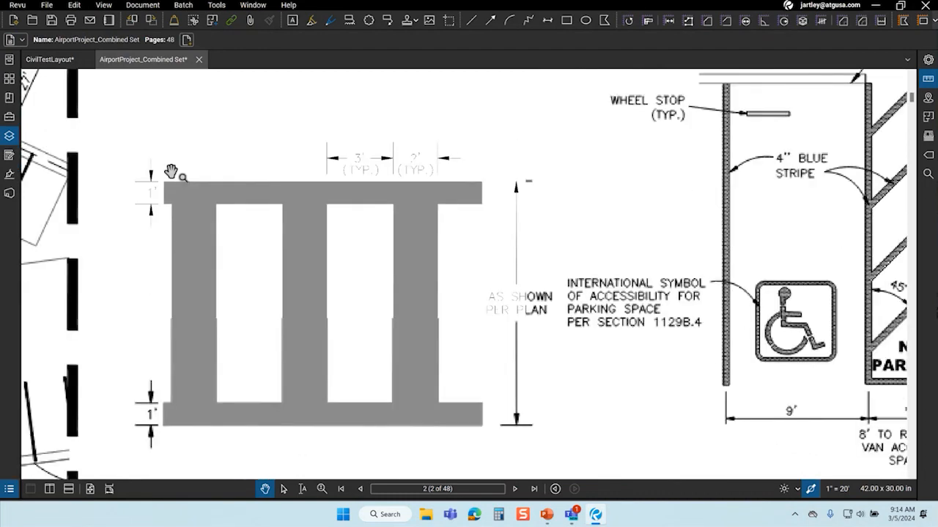
scroll(180, 429, "up", 4)
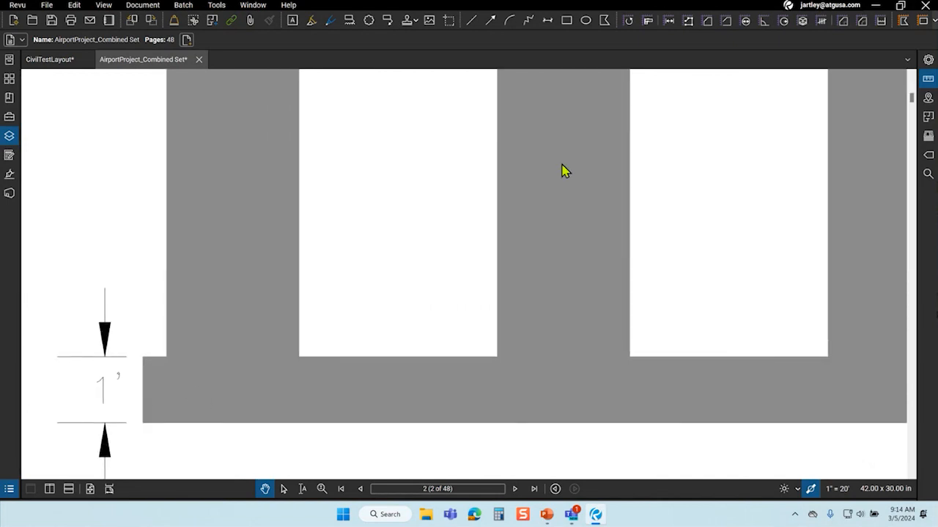
left_click(667, 22)
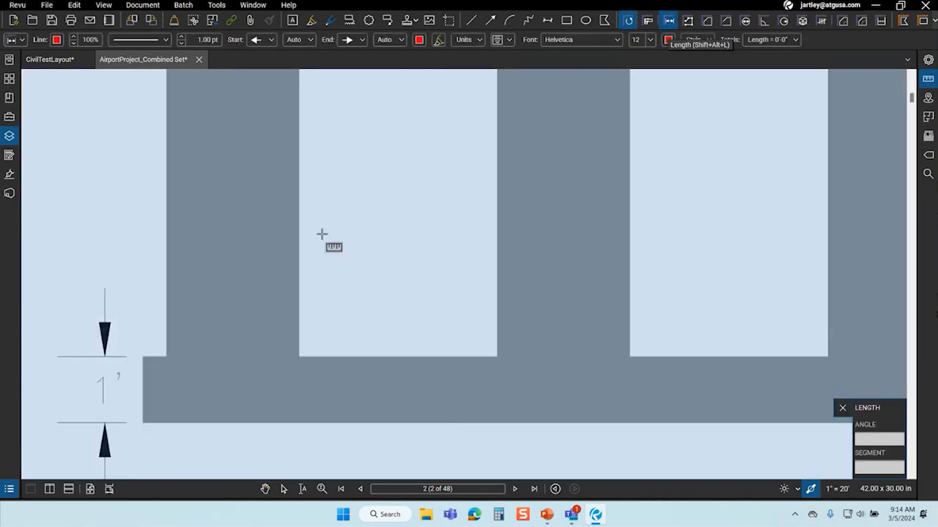
left_click(142, 358)
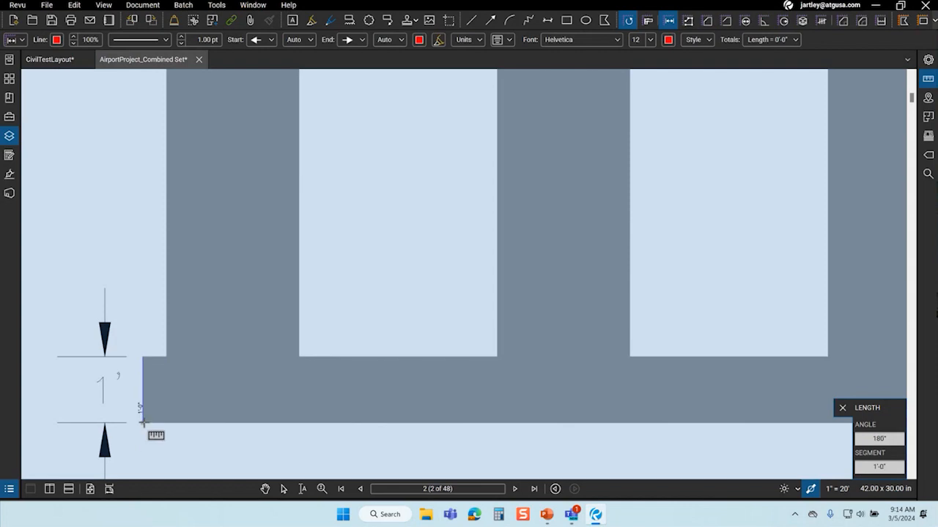
left_click(142, 424)
scroll(179, 445, "down", 5)
scroll(180, 447, "down", 1)
key("Escape")
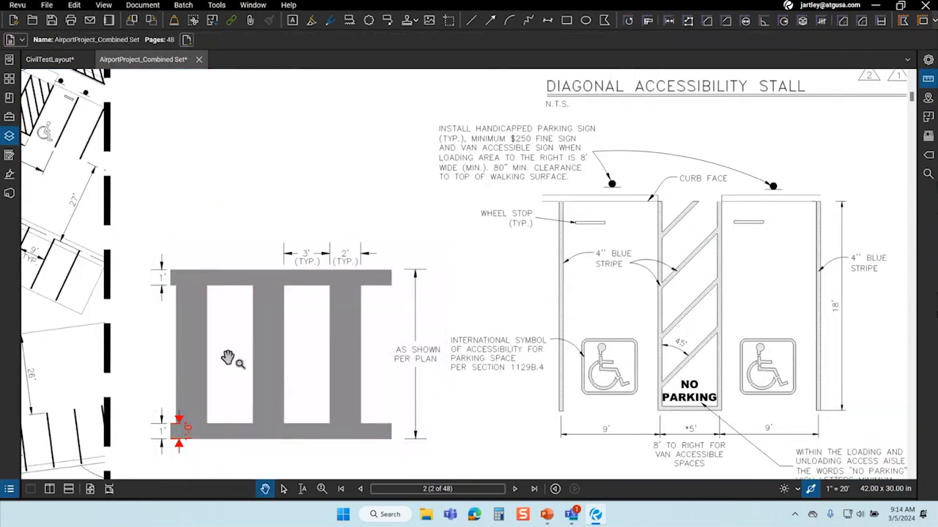
Add a length measurement across the width of the rightmost crosswalk stripe, dimensioned 2' typical.
scroll(353, 264, "up", 8)
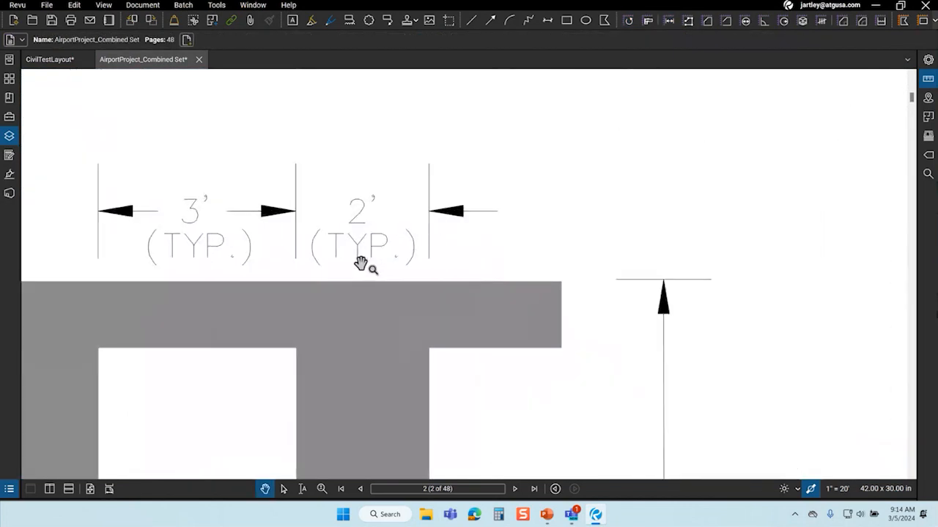
left_click(668, 22)
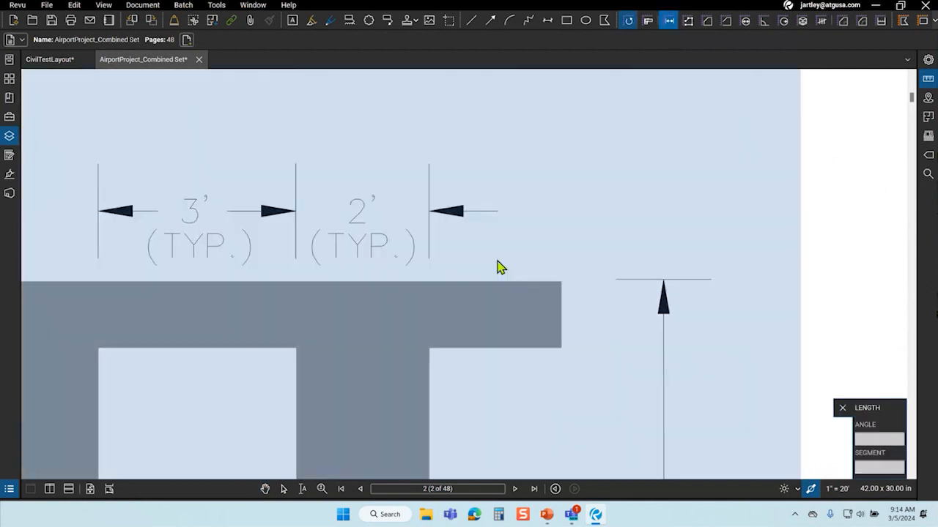
left_click(296, 348)
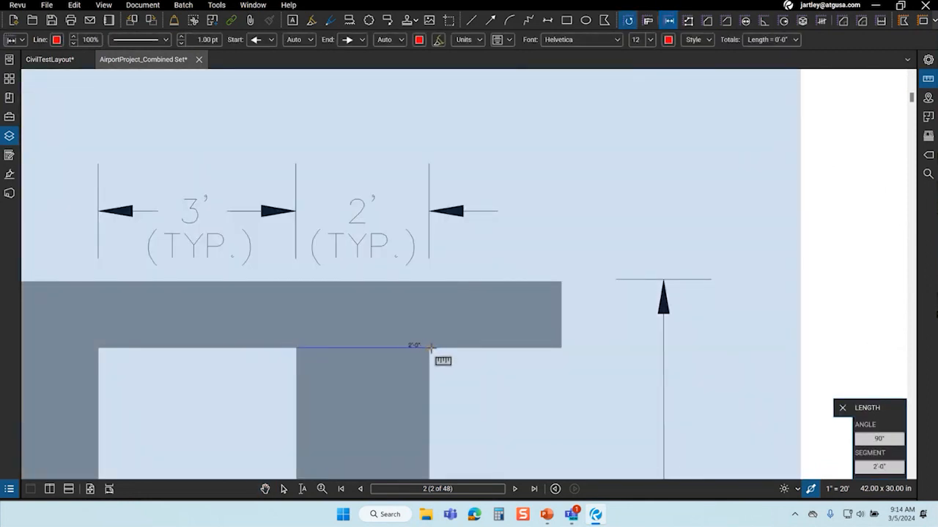
left_click(430, 347)
key("Escape")
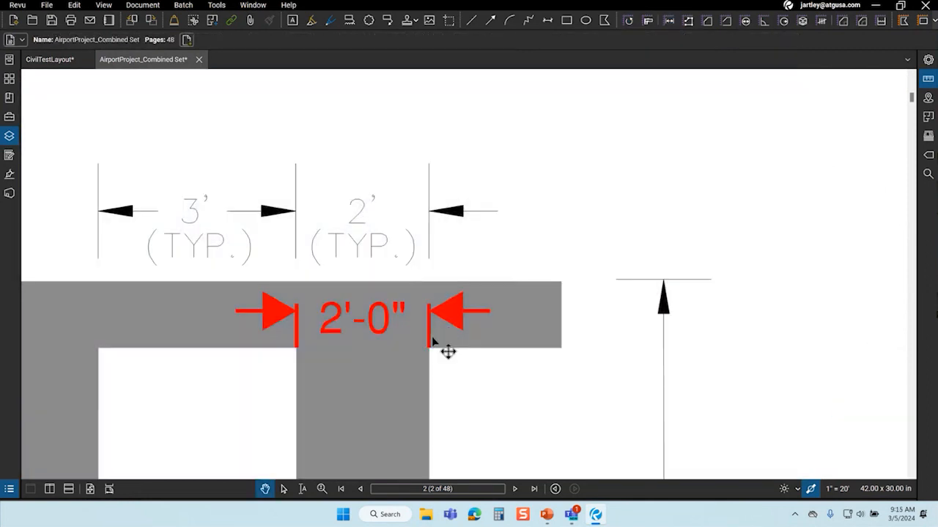
scroll(215, 269, "down", 3)
left_click(296, 302)
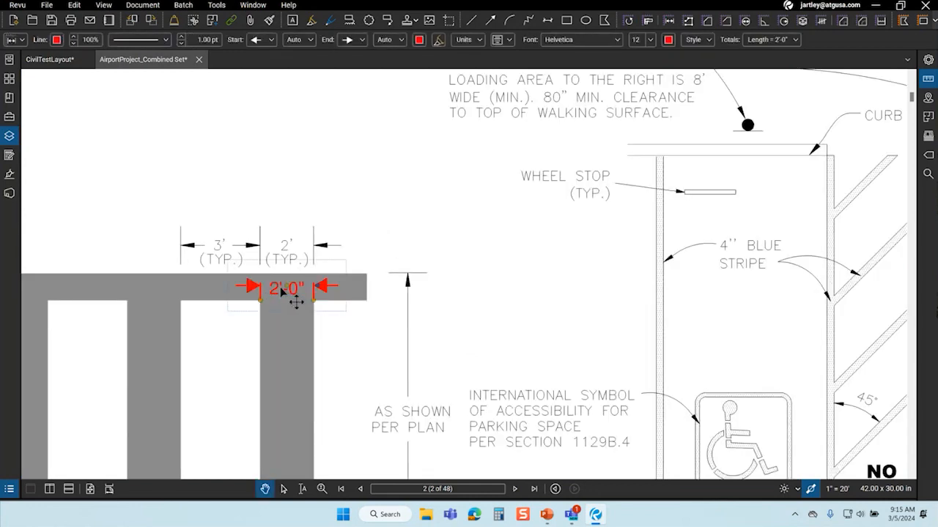
scroll(320, 266, "down", 3)
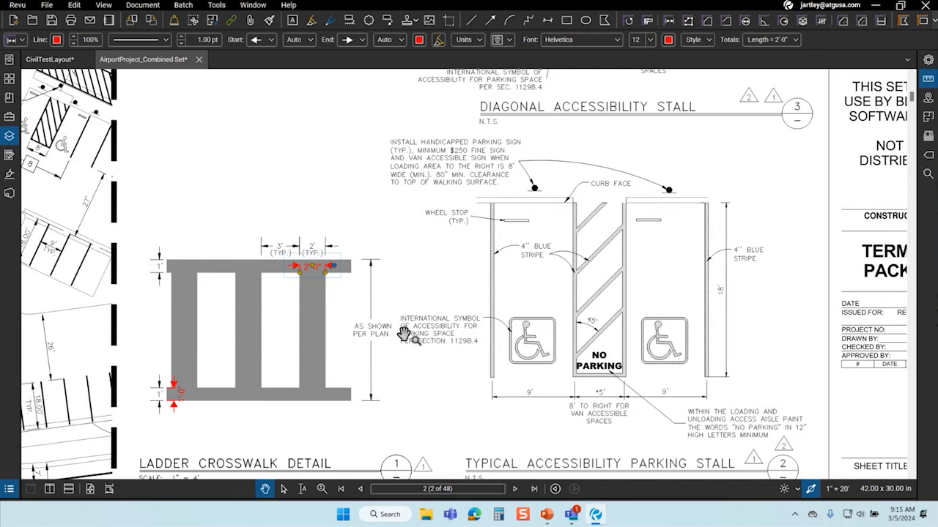
scroll(404, 334, "down", 2)
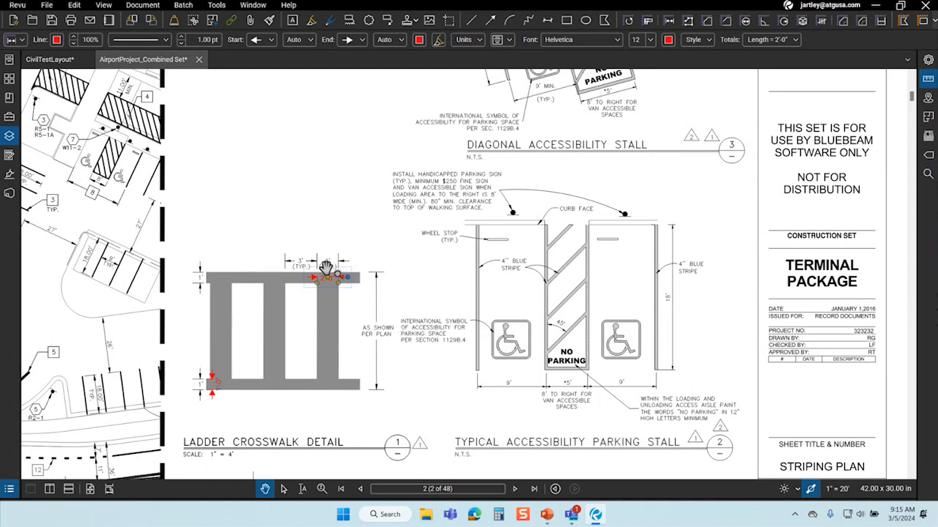
left_click(303, 323)
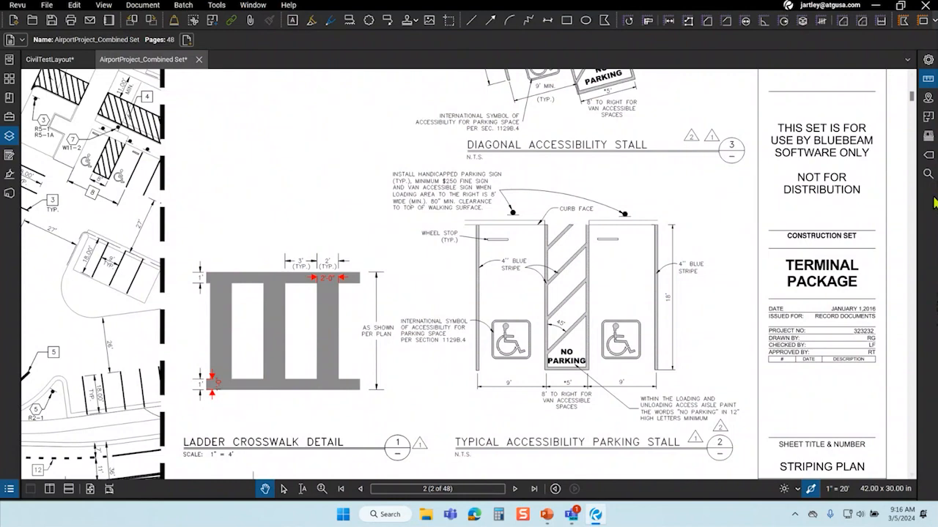
Rename the crosswalk detail's viewport to Ladder Detail and check its label on the drawing.
left_click(928, 79)
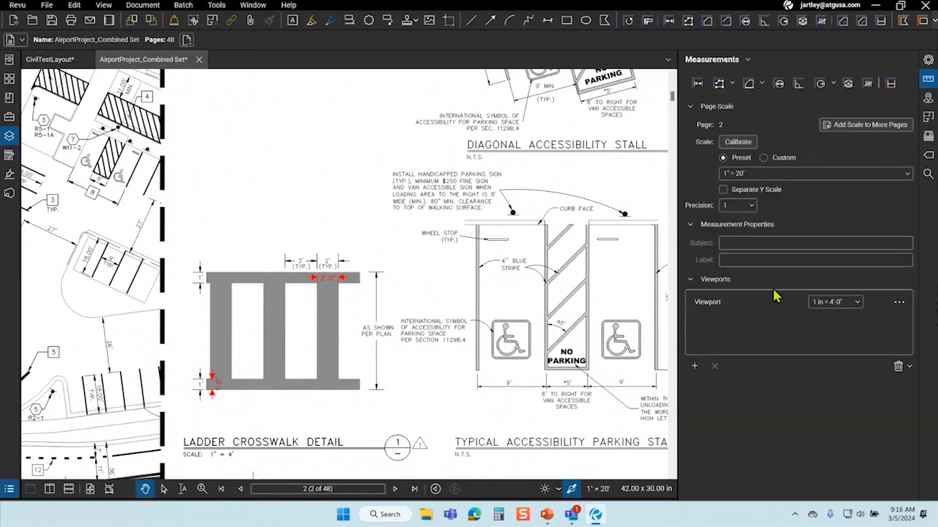
left_click(731, 301)
double_click(730, 301)
key("BackSpace")
key("BackSpace")
key("BackSpace")
key("BackSpace")
key("BackSpace")
key("BackSpace")
key("BackSpace")
key("BackSpace")
type("Ladder Detail")
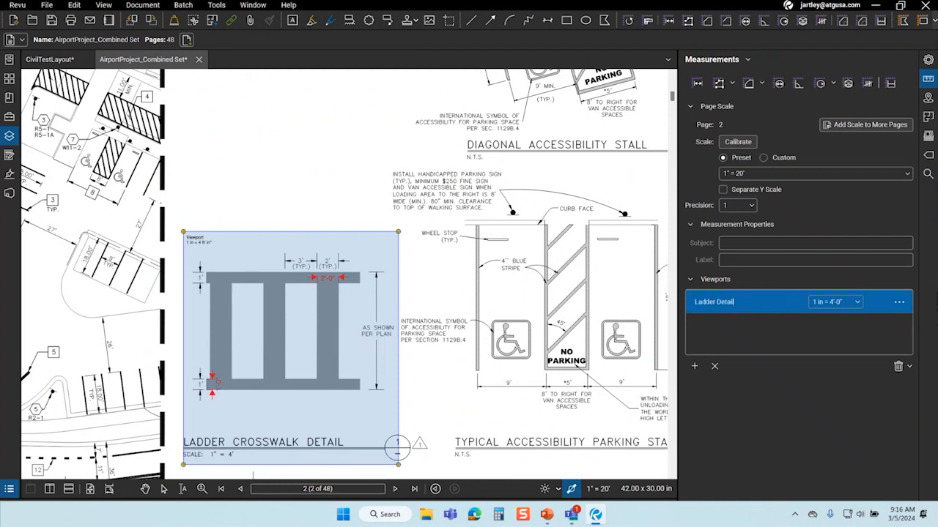
left_click(791, 432)
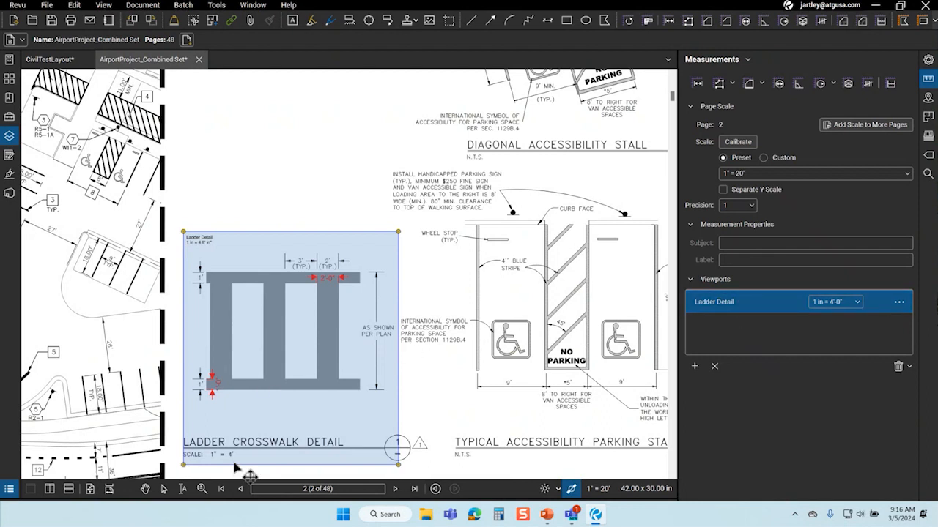
scroll(189, 241, "up", 5)
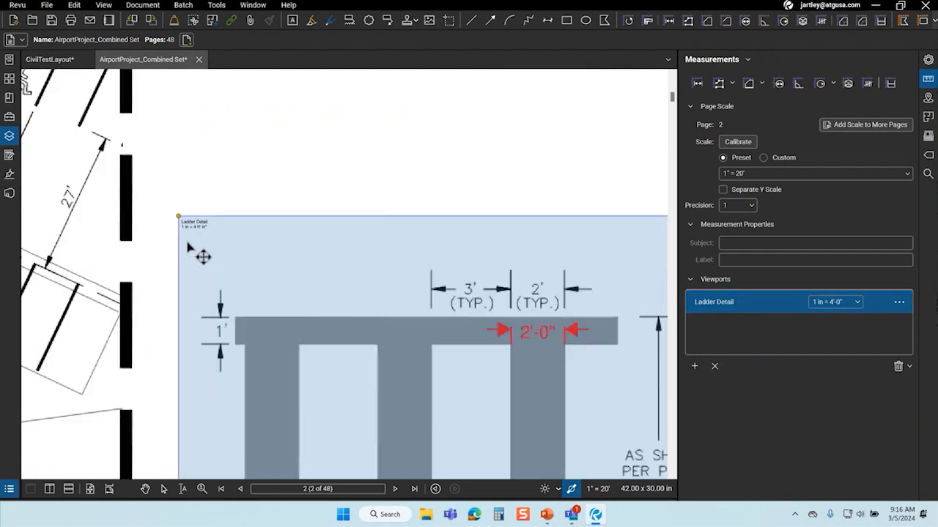
scroll(178, 209, "down", 5)
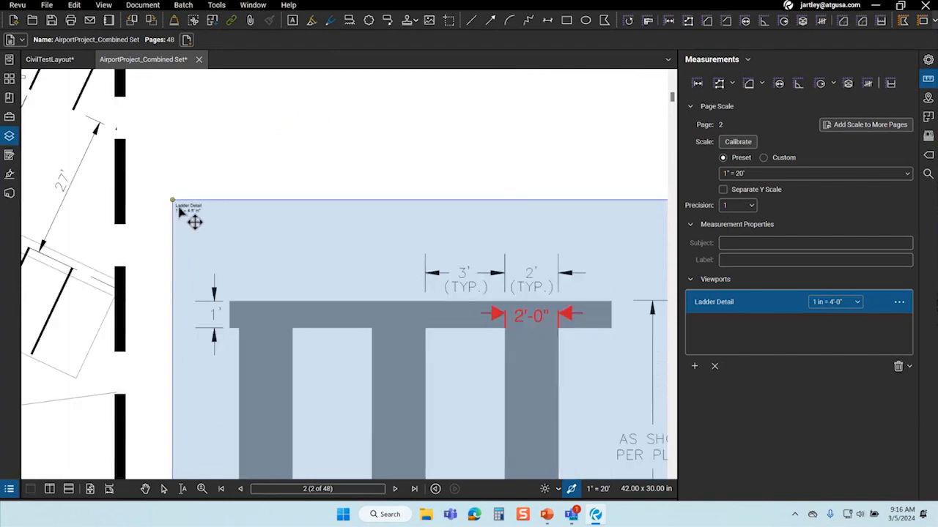
Deselect the Ladder Detail viewport, check the page scale setting on the next sheet, and return to sheet C1.07.
scroll(153, 194, "up", 4)
scroll(153, 194, "down", 6)
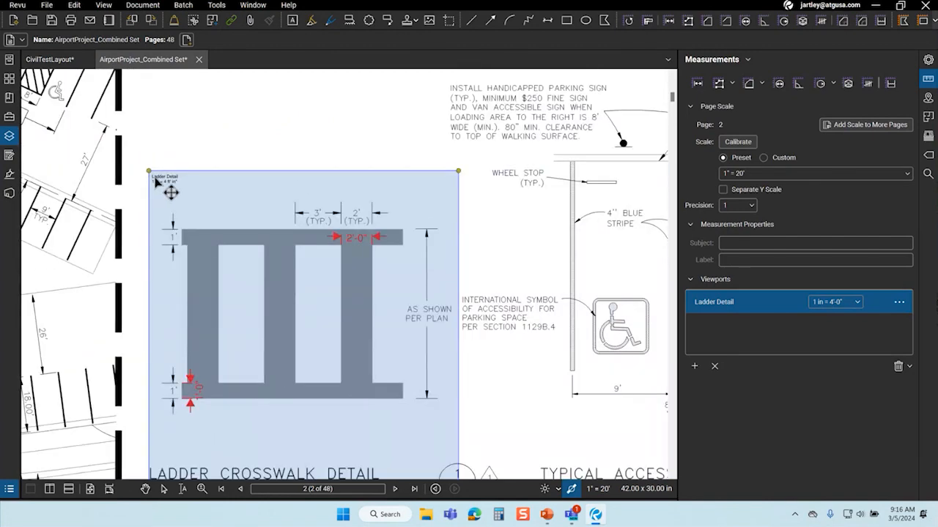
scroll(224, 311, "down", 1)
key("Escape")
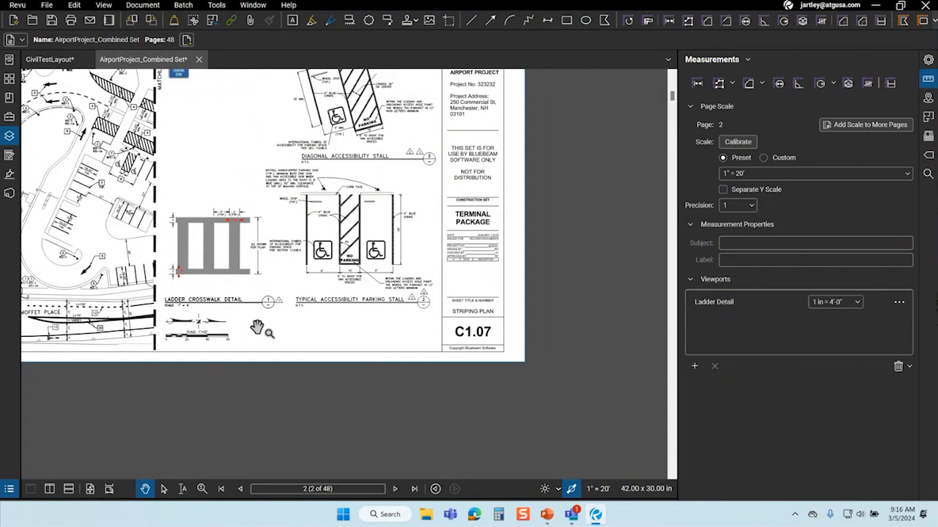
left_click_drag(384, 365, 403, 438)
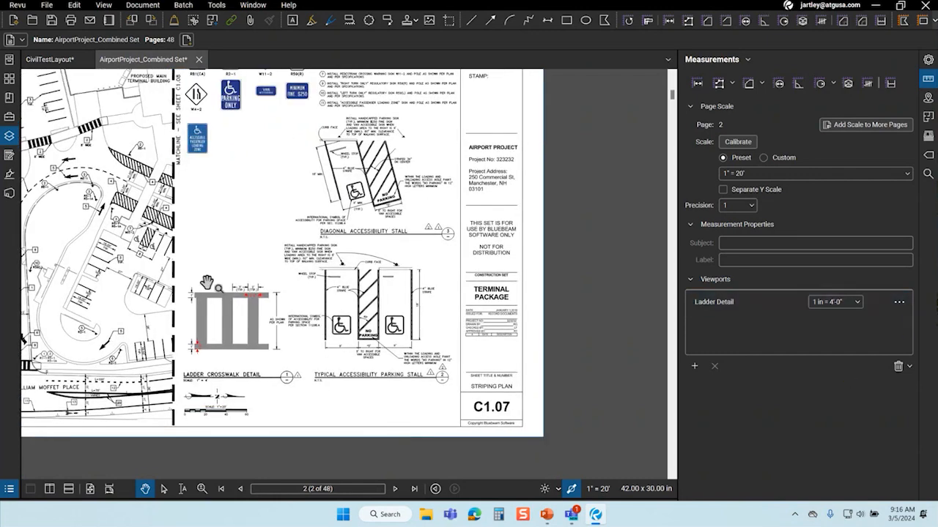
left_click(395, 489)
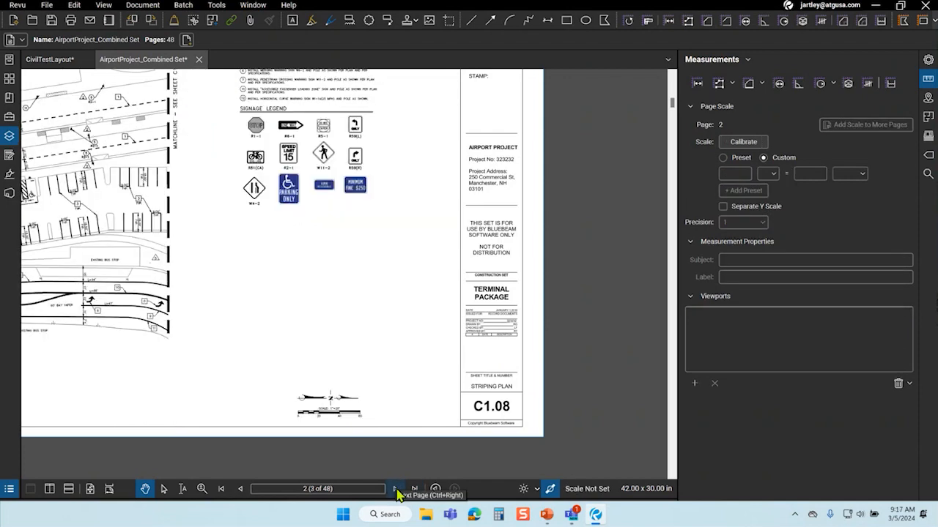
left_click(241, 489)
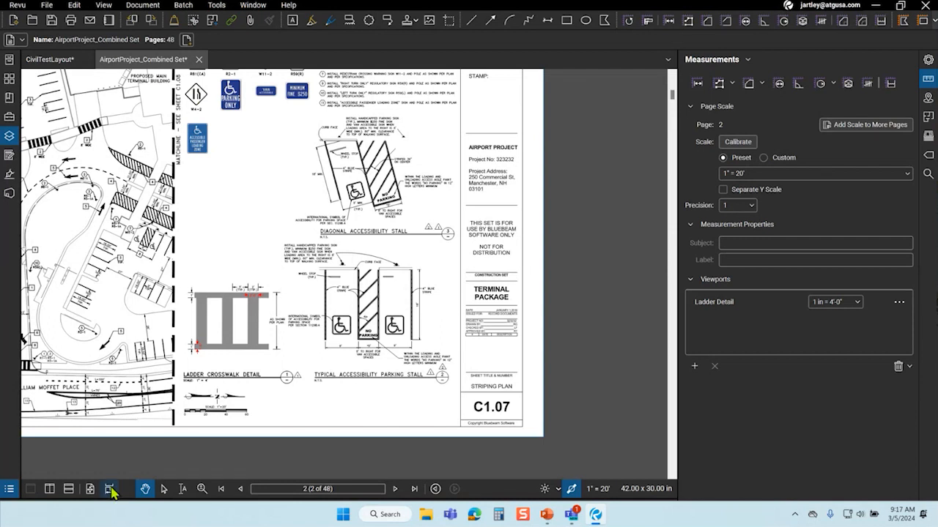
Bring the angled parking stalls dimensioned 9.00' typical into close view and hide the measurement settings.
mouse_move(333, 405)
left_mouse_down()
mouse_move(399, 396)
mouse_move(498, 402)
left_mouse_up()
scroll(213, 356, "up", 4)
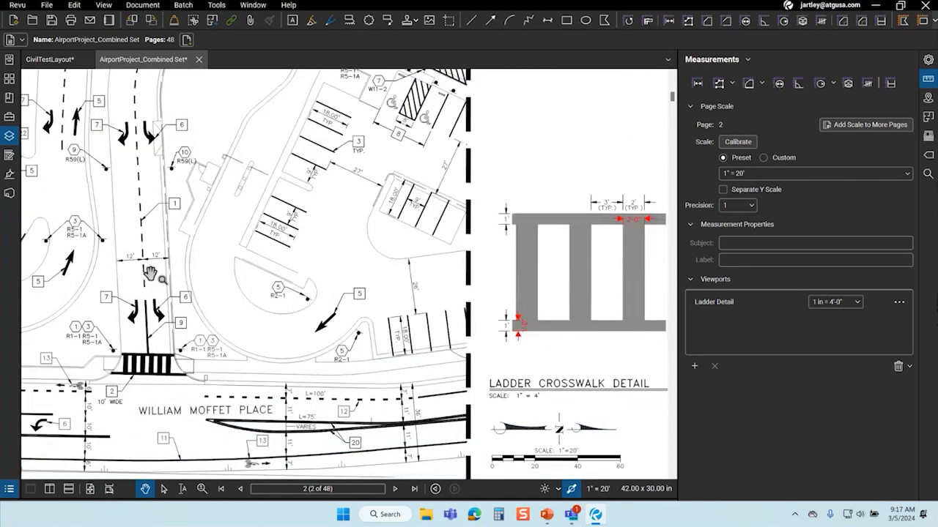
left_click_drag(150, 274, 376, 286)
scroll(192, 260, "up", 4)
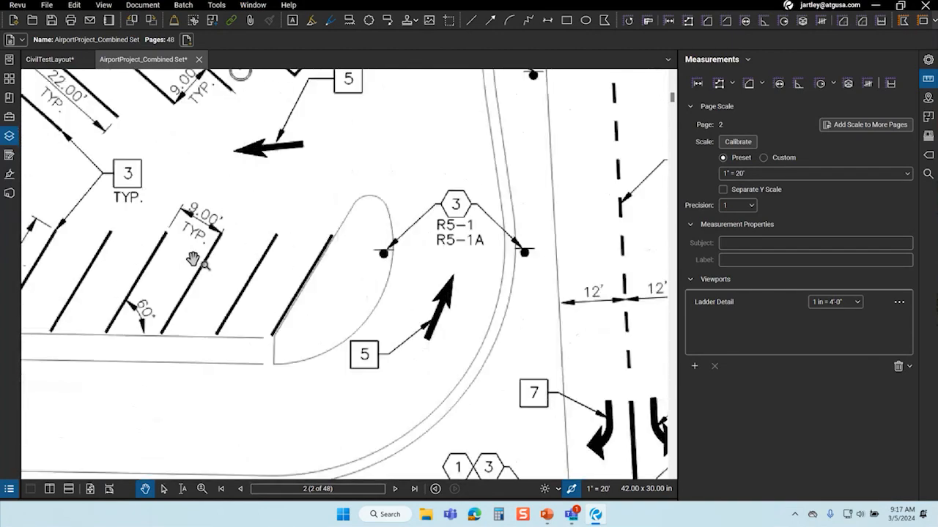
scroll(193, 260, "up", 3)
scroll(304, 233, "up", 3)
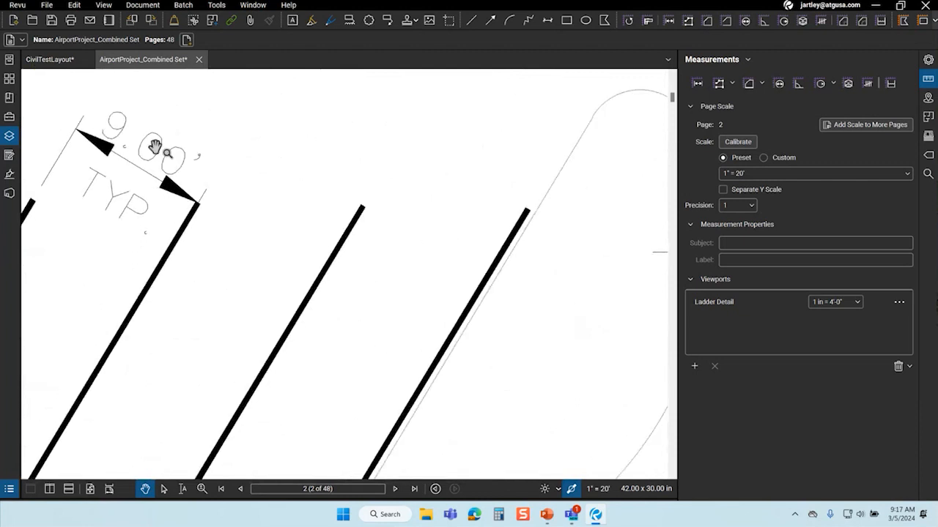
left_click(928, 79)
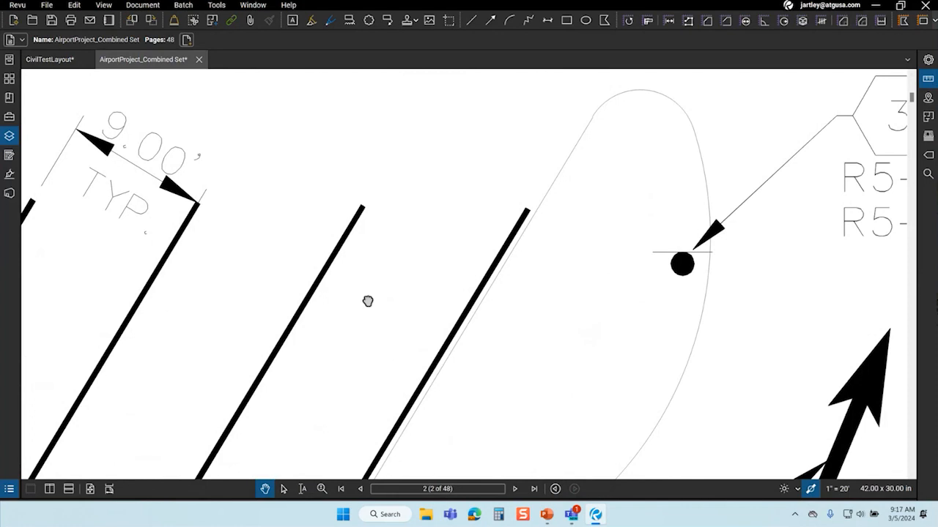
Examine where the 9.00' typical dimension meets the stall line beside the accessible parking symbol.
scroll(368, 301, "down", 5)
scroll(317, 377, "down", 2)
scroll(264, 227, "up", 5)
left_click_drag(543, 342, 376, 423)
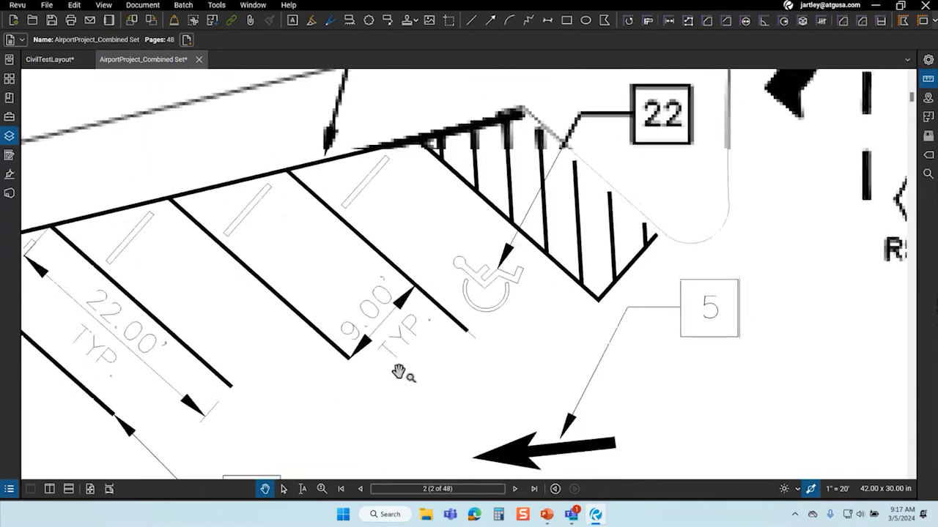
scroll(398, 373, "up", 4)
mouse_move(471, 381)
left_mouse_down()
mouse_move(389, 381)
mouse_move(316, 364)
left_mouse_up()
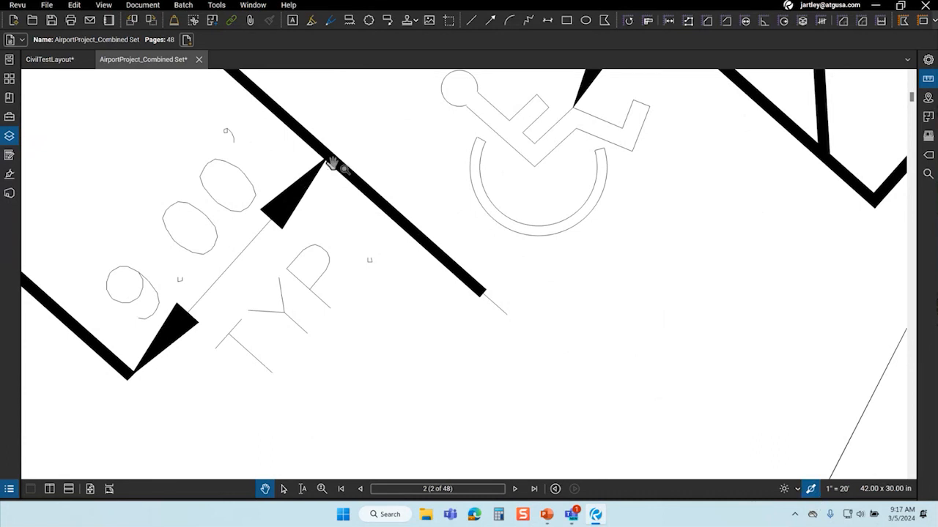
key("ctrl")
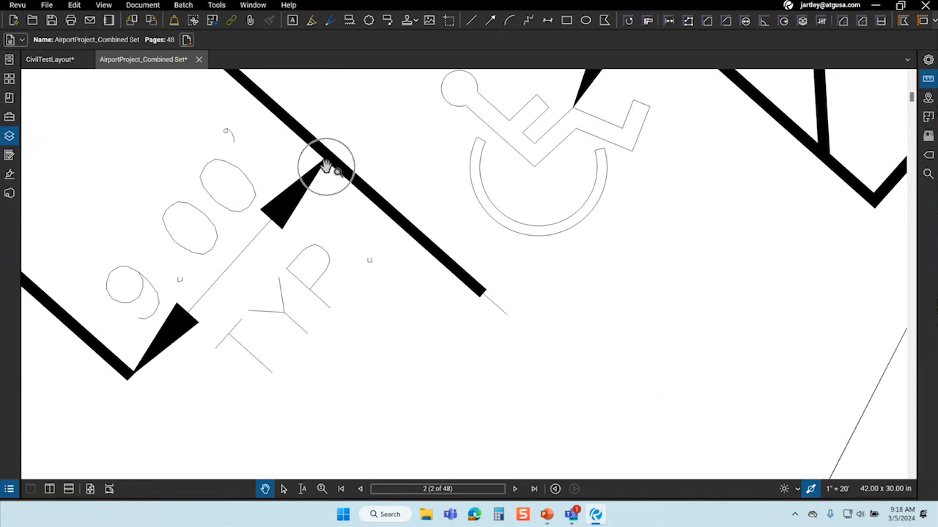
Compare the accessible stall's striping and 9.00' dimension with line weights enabled and disabled.
left_click(811, 489)
left_click(811, 489)
left_click(811, 489)
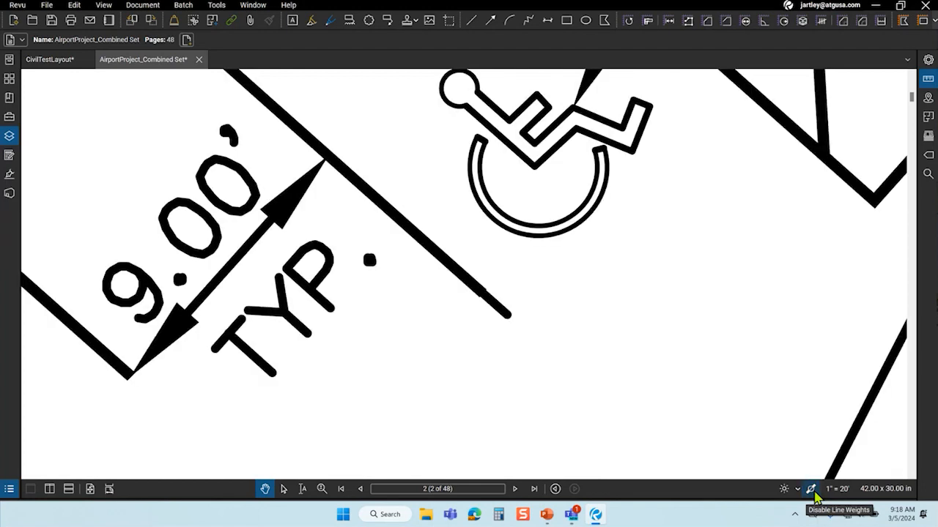
left_click(812, 491)
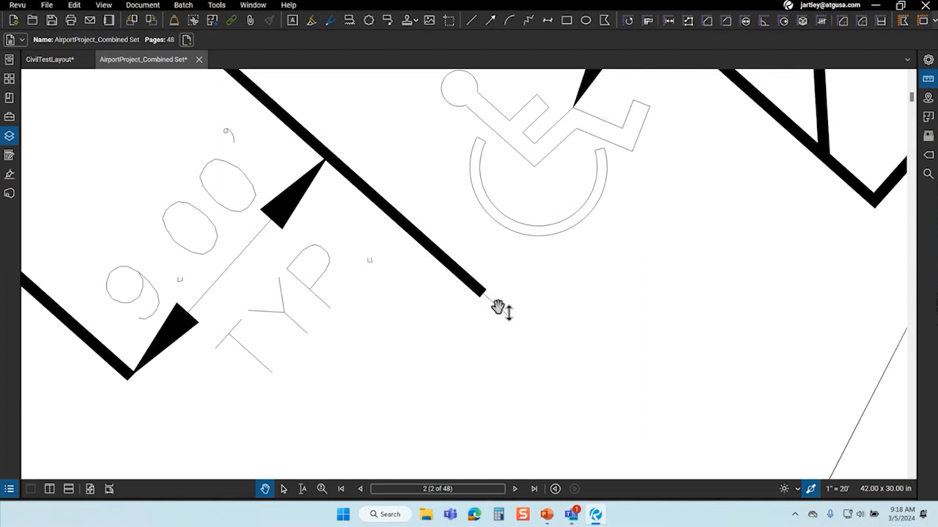
left_click(811, 489)
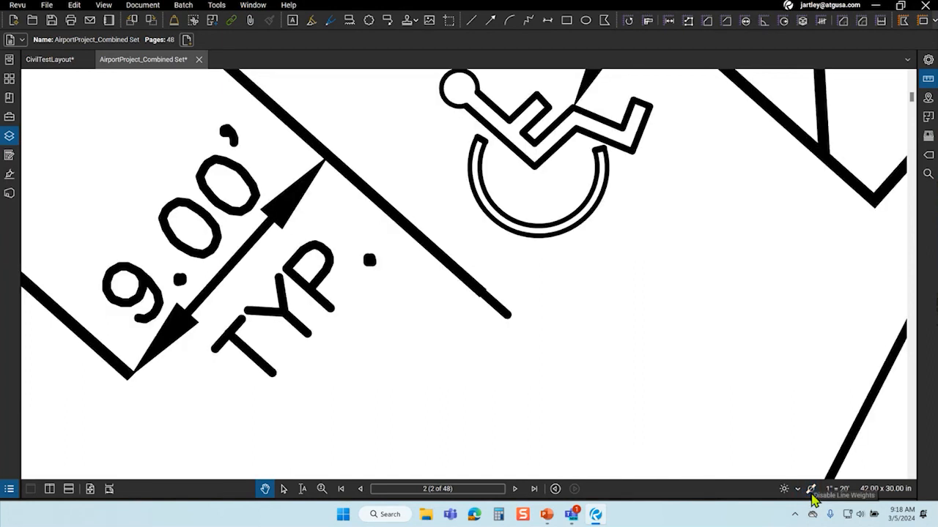
left_click(811, 489)
scroll(395, 310, "down", 3)
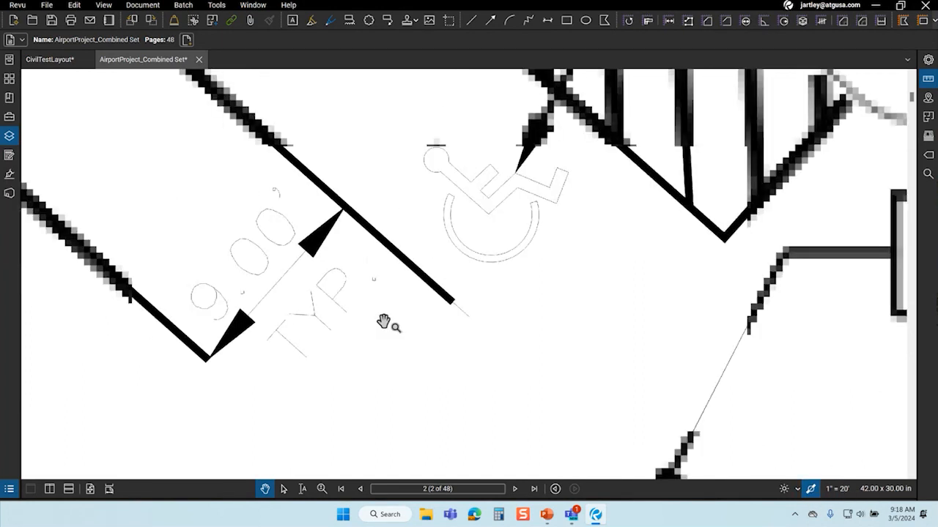
scroll(322, 325, "up", 2)
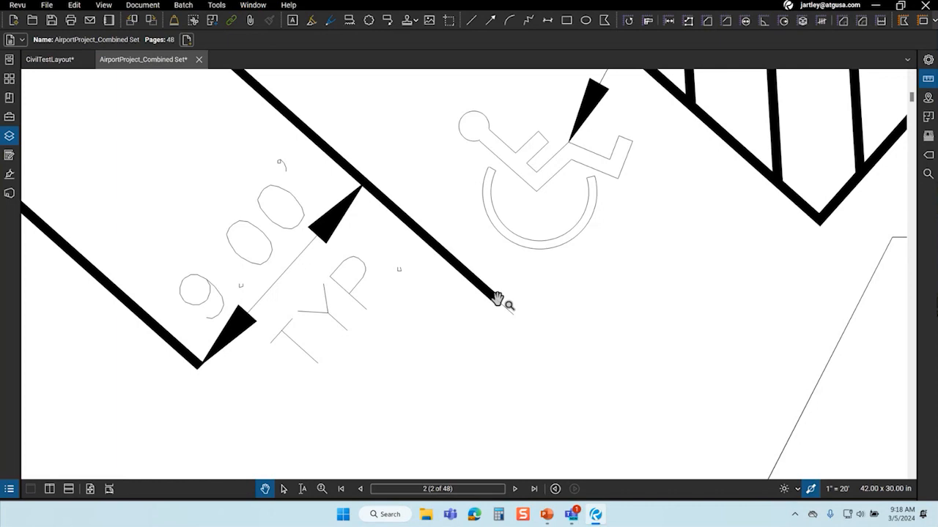
scroll(244, 314, "down", 2)
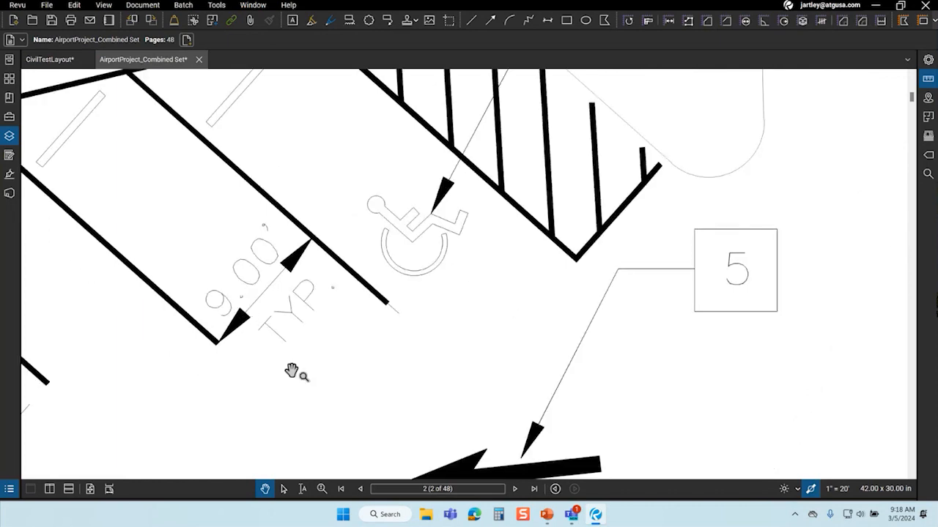
Enable line weights after comparing both displays at the hatched area and rounded curb below callout 22.
scroll(337, 385, "down", 1)
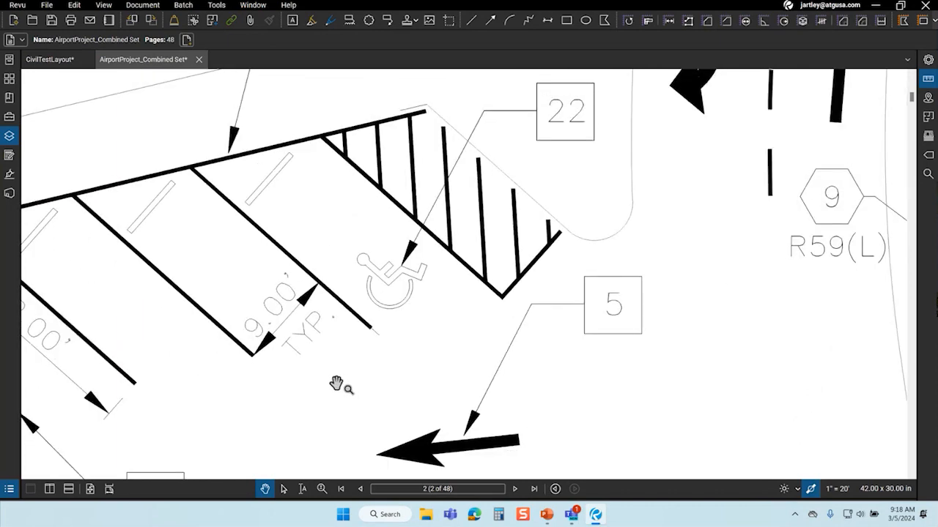
scroll(223, 407, "down", 1)
scroll(494, 268, "up", 2)
scroll(447, 298, "up", 1)
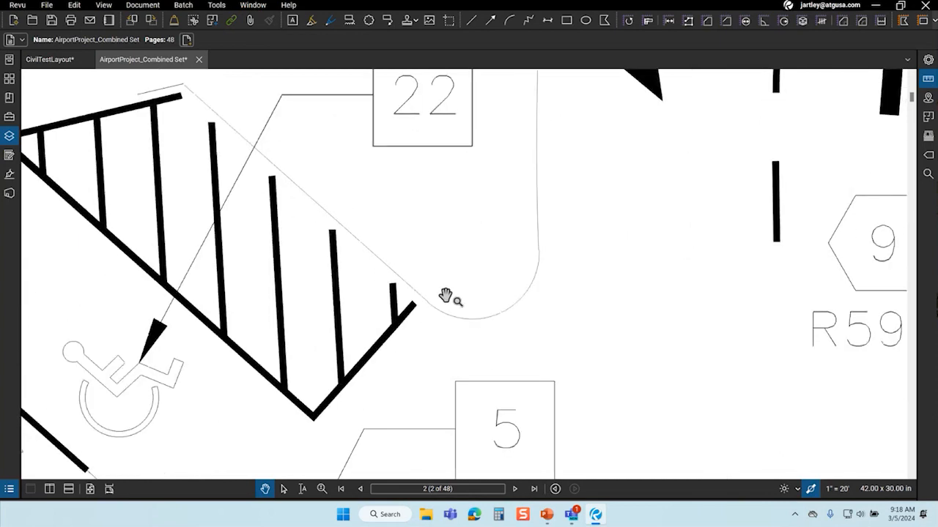
left_click(810, 489)
left_click(810, 488)
left_click(811, 488)
left_click(810, 488)
left_click(811, 488)
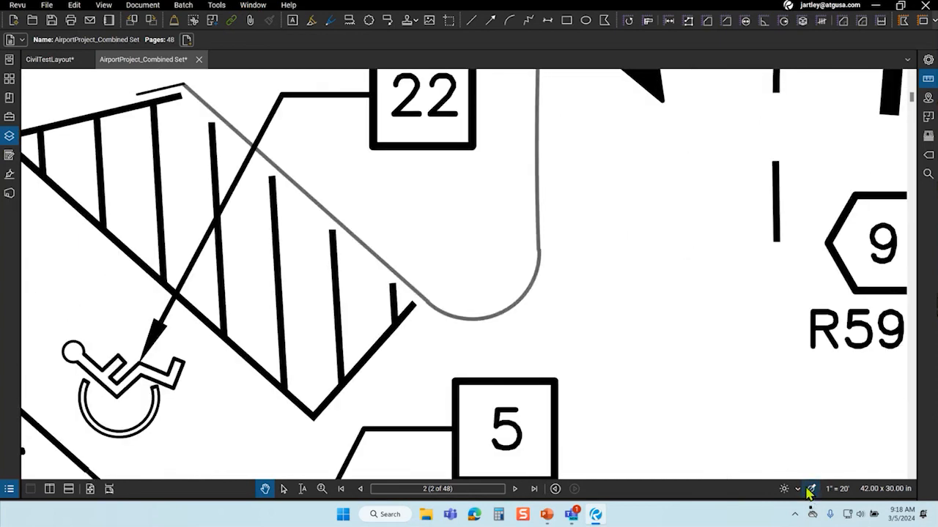
Inspect the rounded curb end beside the hatched accessible area with line weights enabled.
scroll(608, 359, "down", 2)
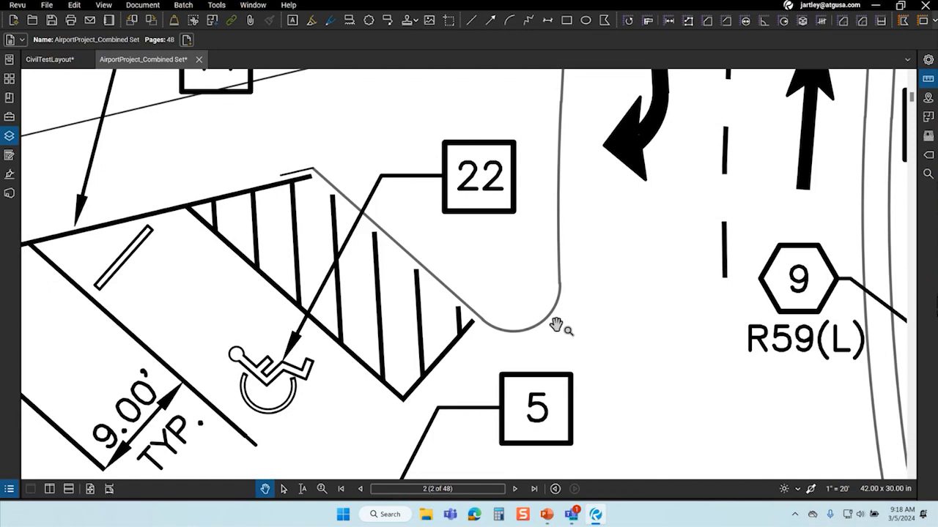
scroll(540, 314, "up", 2)
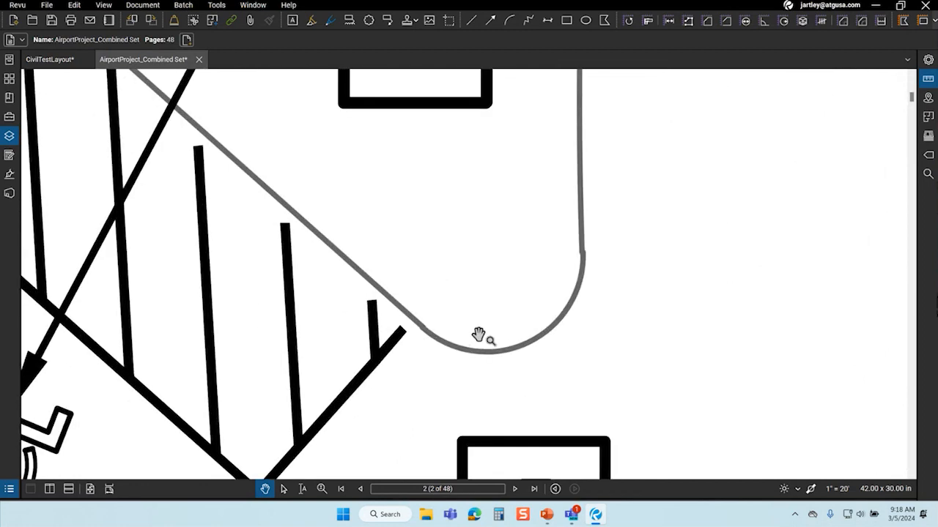
scroll(475, 335, "up", 2)
scroll(335, 394, "down", 2)
scroll(502, 418, "down", 4)
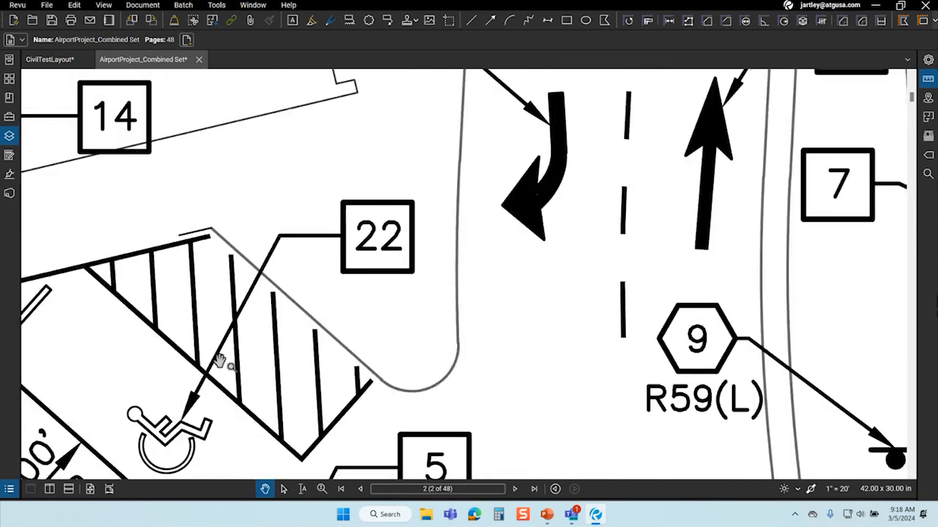
scroll(227, 419, "down", 3)
Compare the double-row stall striping near the 8' wide crosswalks with line weights disabled and enabled.
scroll(205, 271, "up", 5)
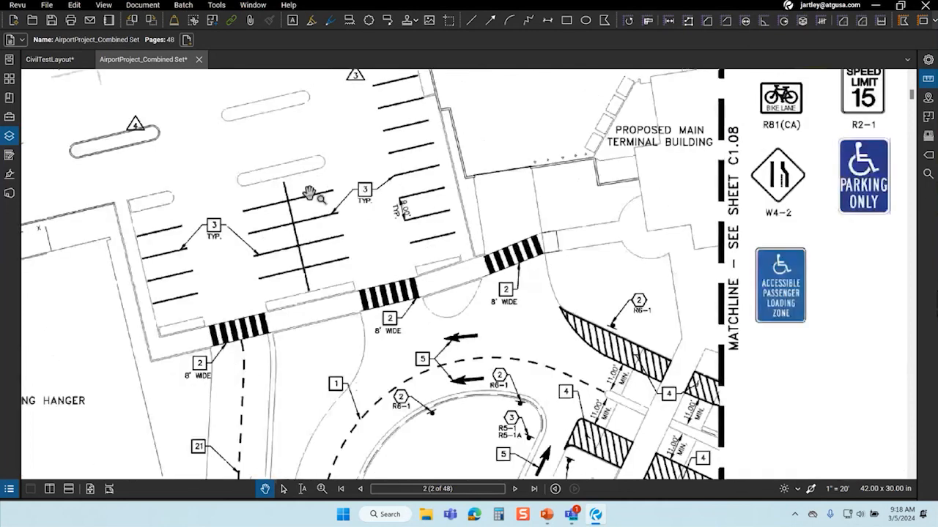
scroll(218, 162, "up", 2)
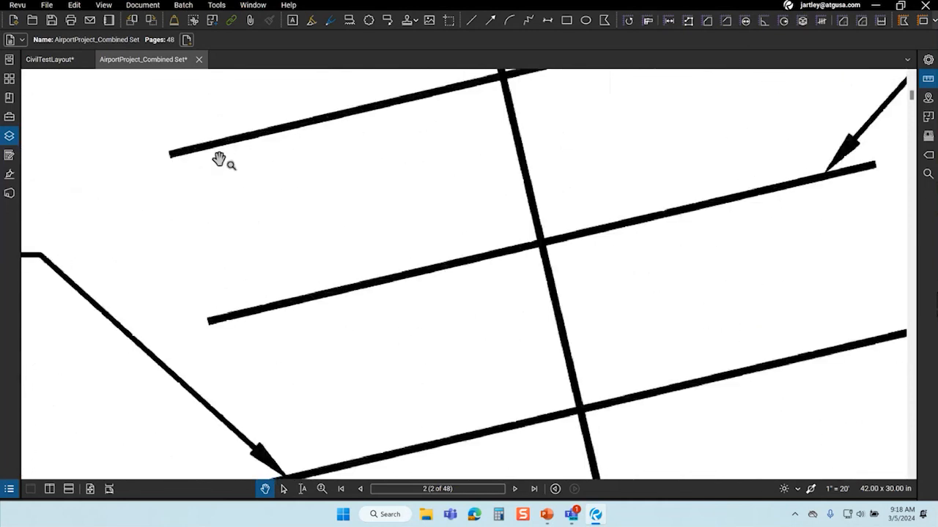
left_click(811, 489)
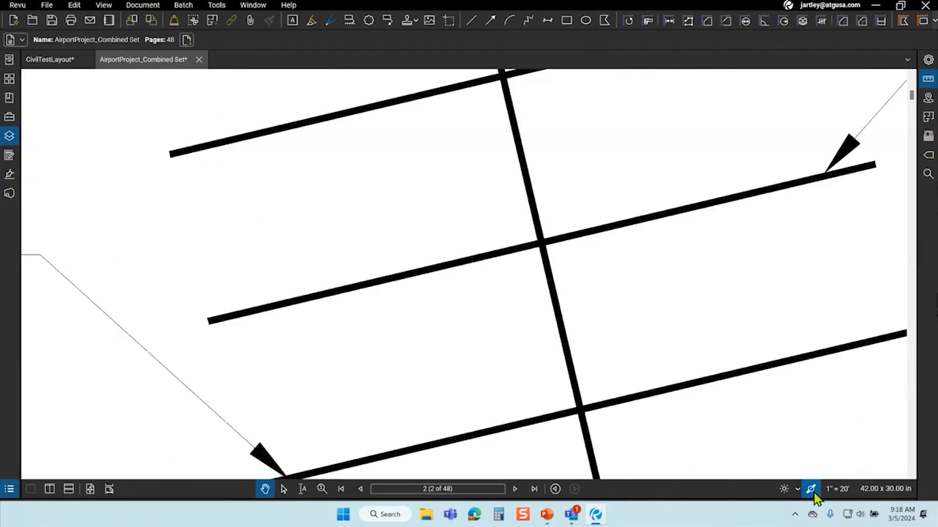
left_click(811, 489)
scroll(582, 288, "down", 2)
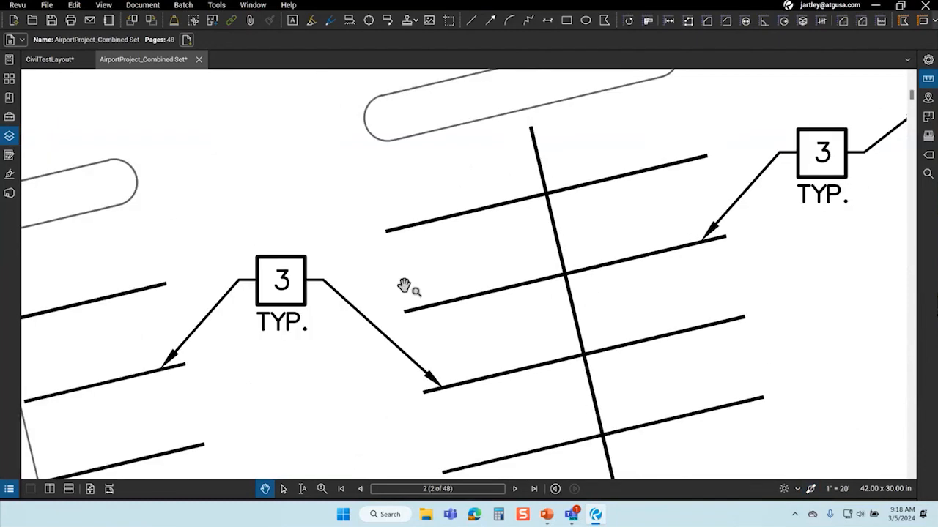
Locate the center-row parking stall dimensioned 18.00' typical and examine both ends of its dimension up close.
scroll(404, 286, "down", 5)
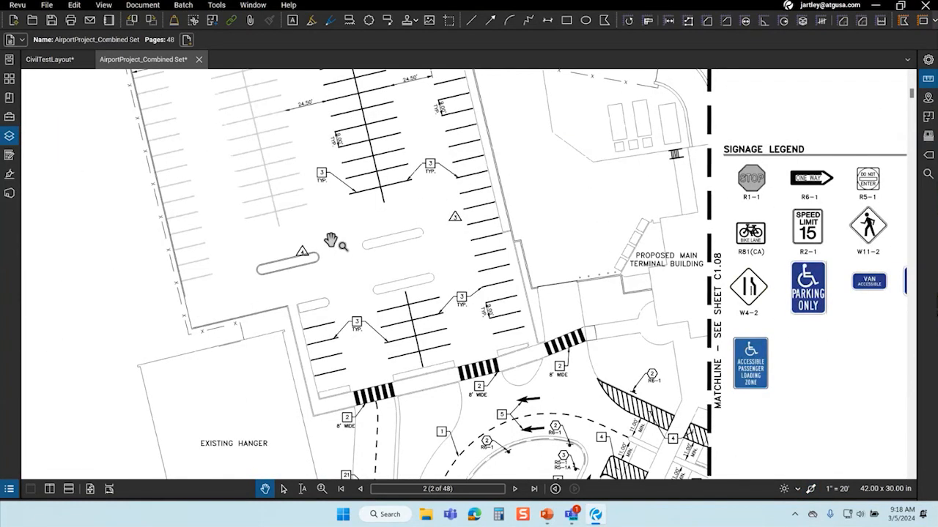
scroll(337, 300, "up", 3)
scroll(354, 231, "up", 3)
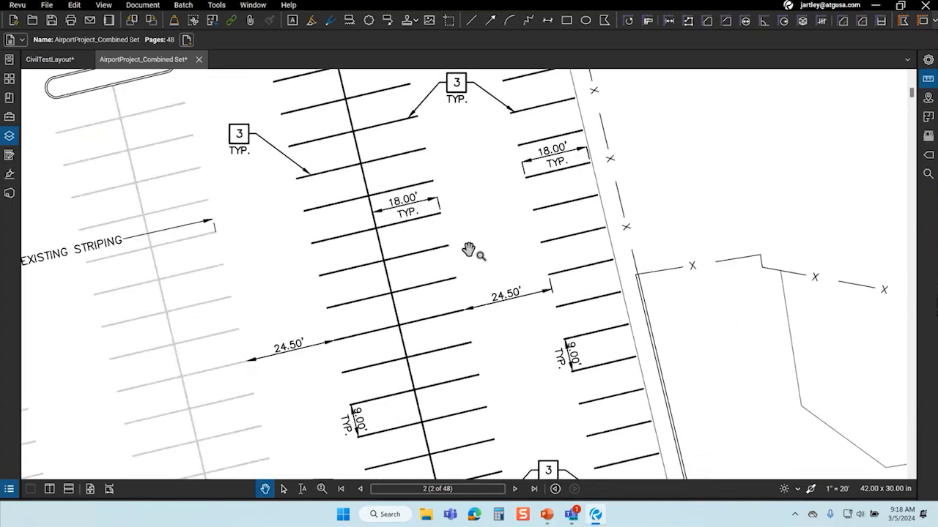
scroll(425, 203, "up", 5)
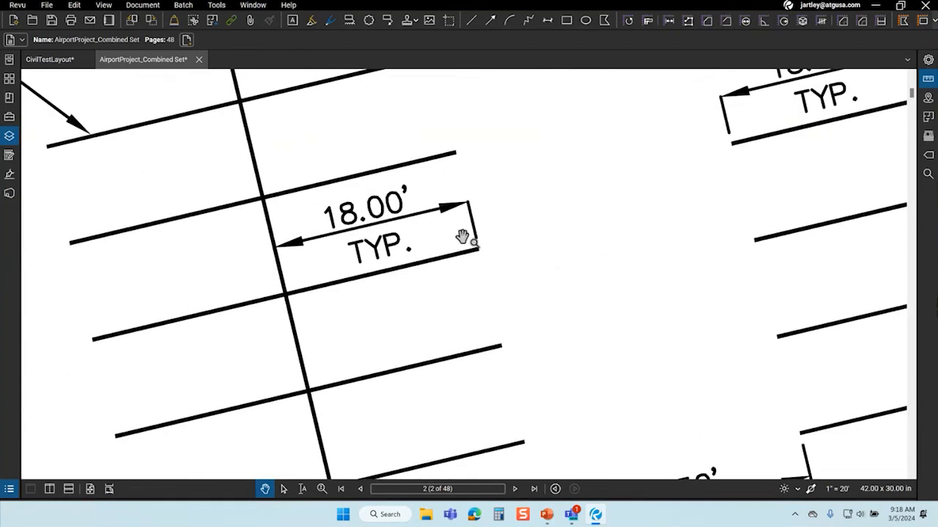
scroll(462, 240, "up", 2)
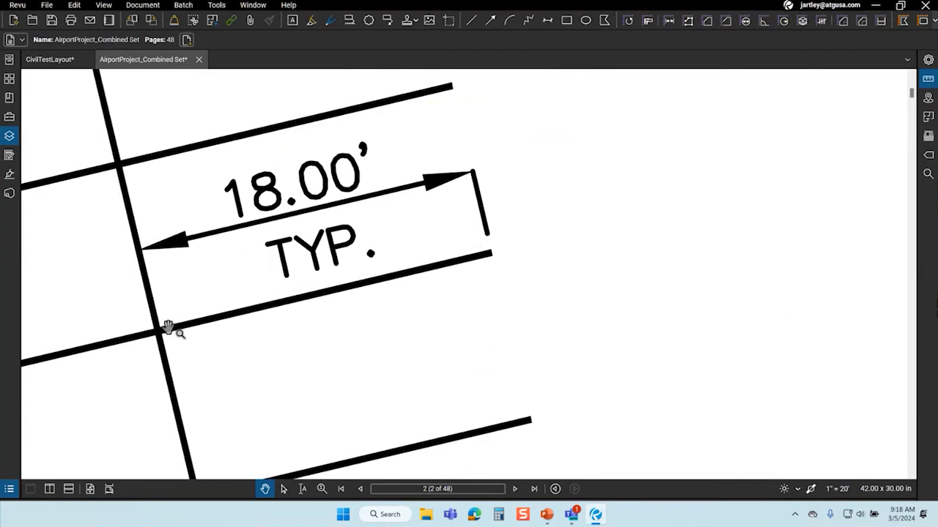
scroll(297, 346, "down", 3)
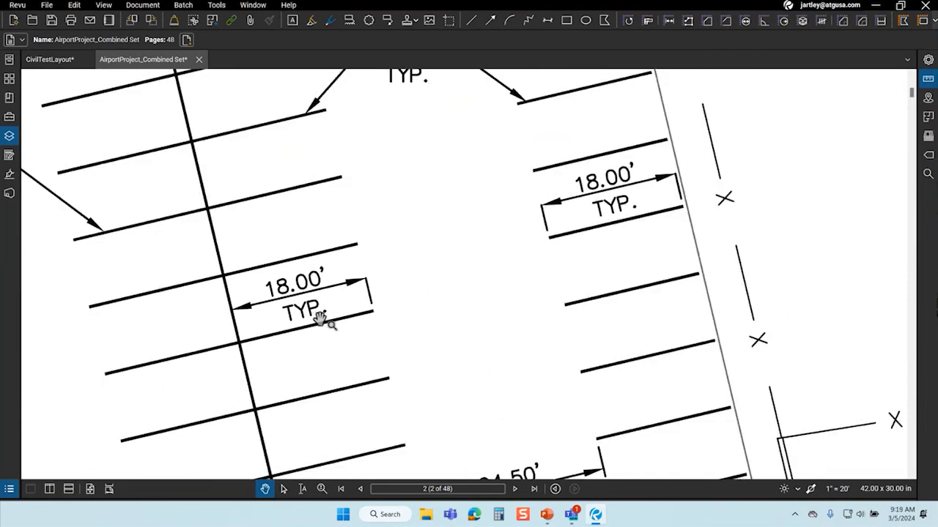
left_click_drag(444, 311, 410, 359)
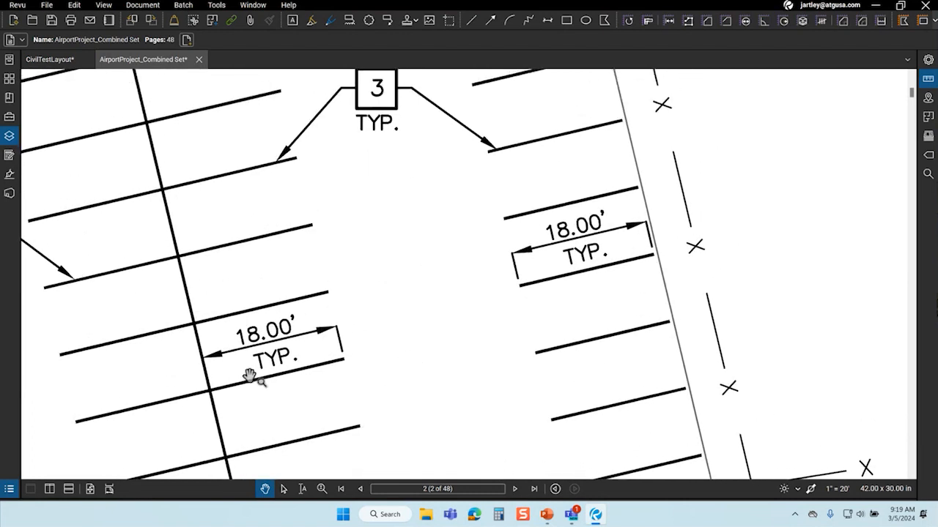
scroll(250, 376, "up", 5)
scroll(251, 375, "up", 1)
left_click_drag(262, 360, 323, 338)
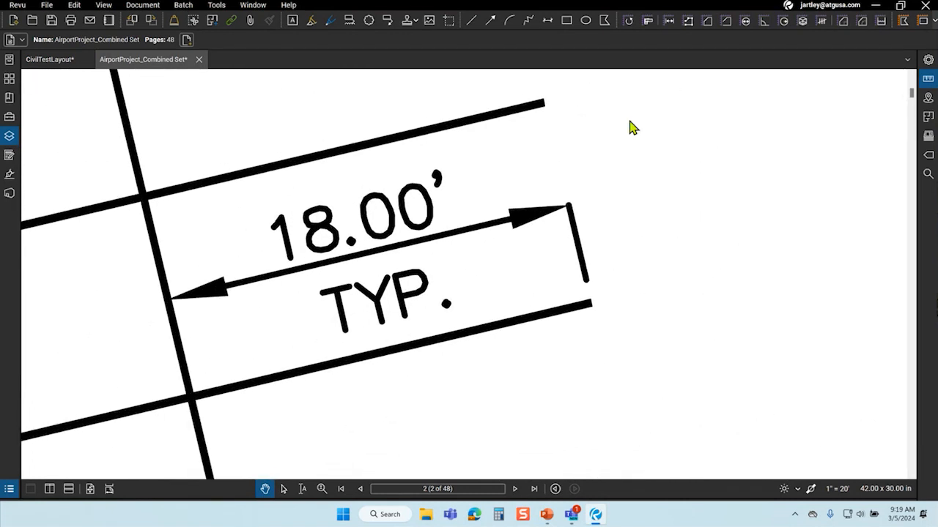
left_click(669, 22)
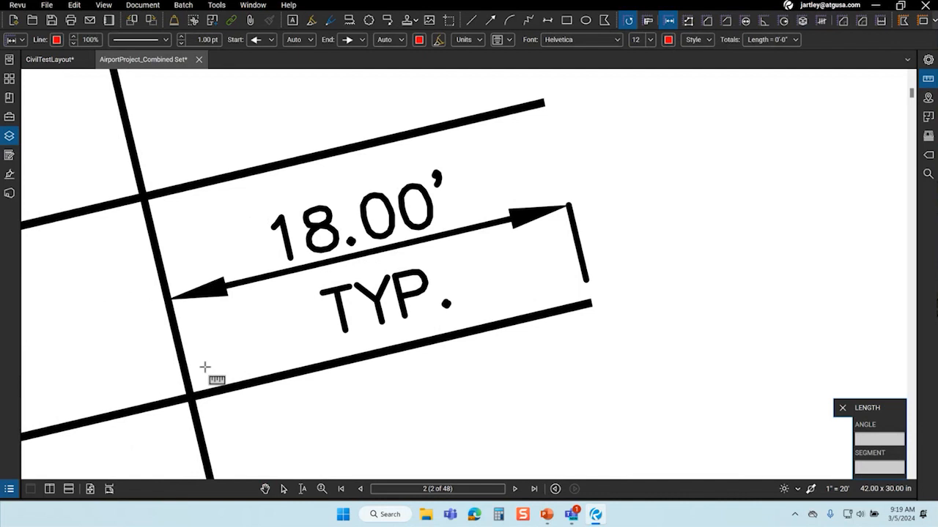
scroll(190, 394, "up", 3)
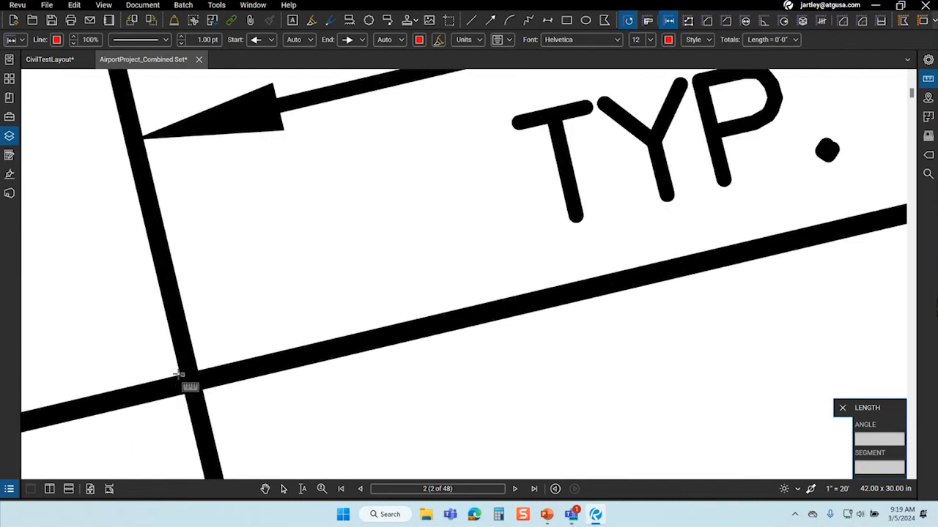
scroll(198, 381, "up", 2)
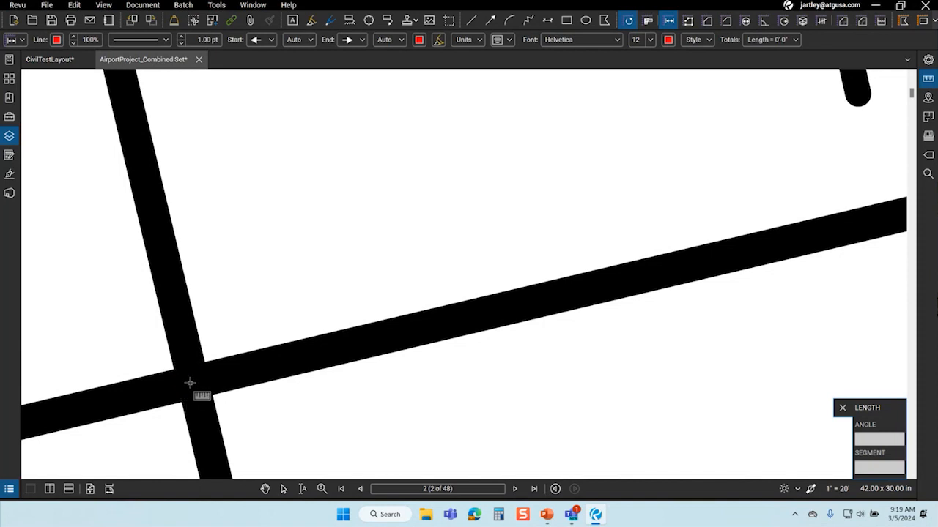
left_click(74, 5)
mouse_move(104, 8)
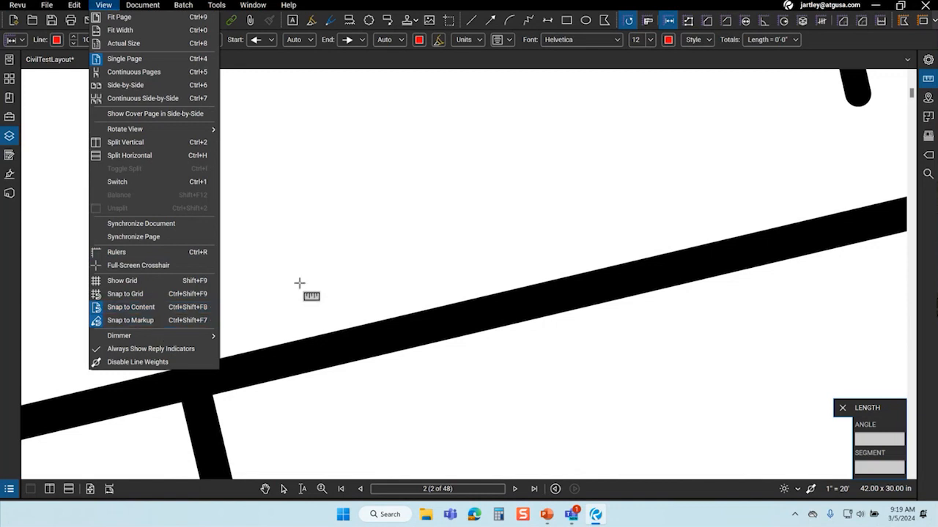
left_click(192, 381)
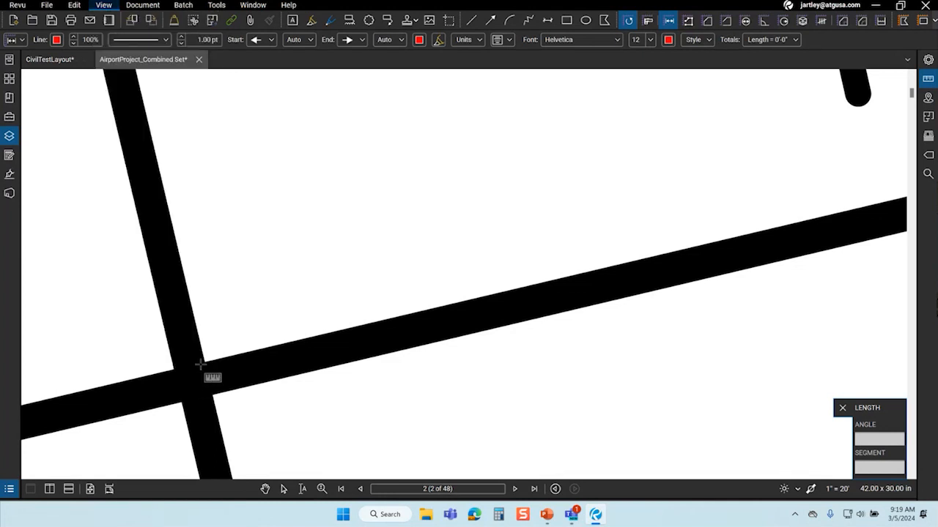
left_click(188, 380)
key("Escape")
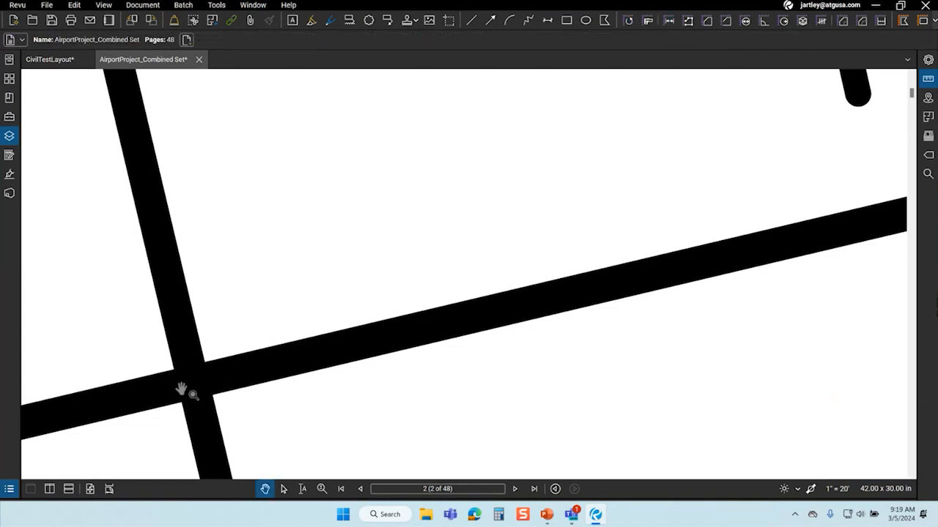
Measure the length of the lower stall line at the 18.00' typical dimension, zooming in to pick both line-weight centers precisely.
left_click(669, 21)
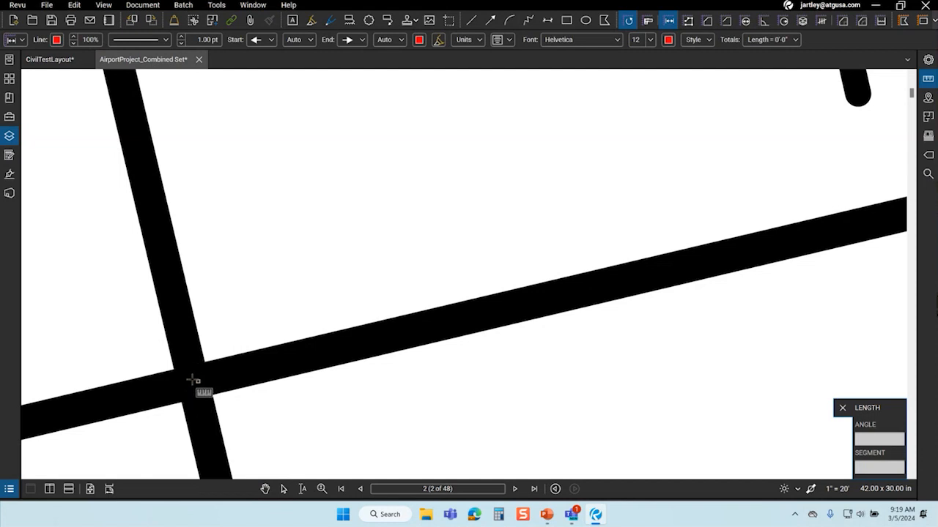
scroll(198, 379, "up", 1)
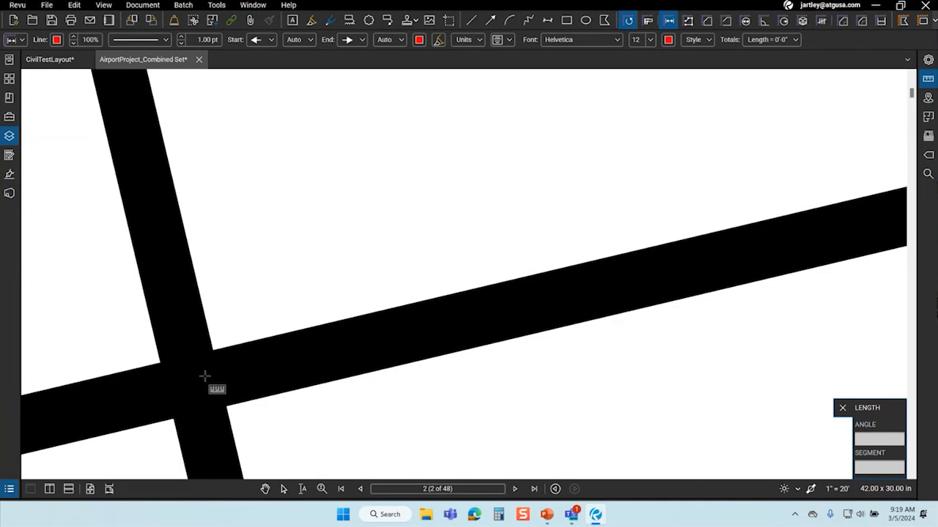
left_click(194, 386)
scroll(185, 410, "down", 5)
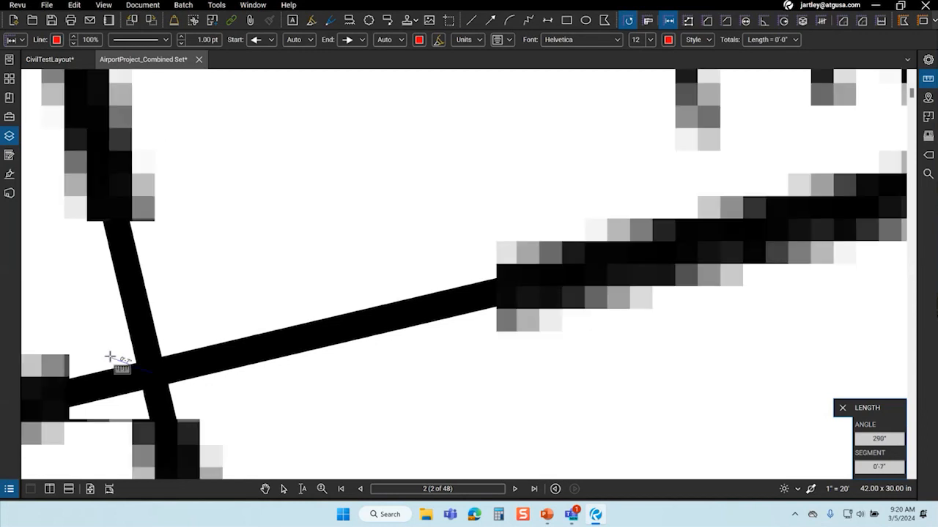
scroll(560, 294, "up", 4)
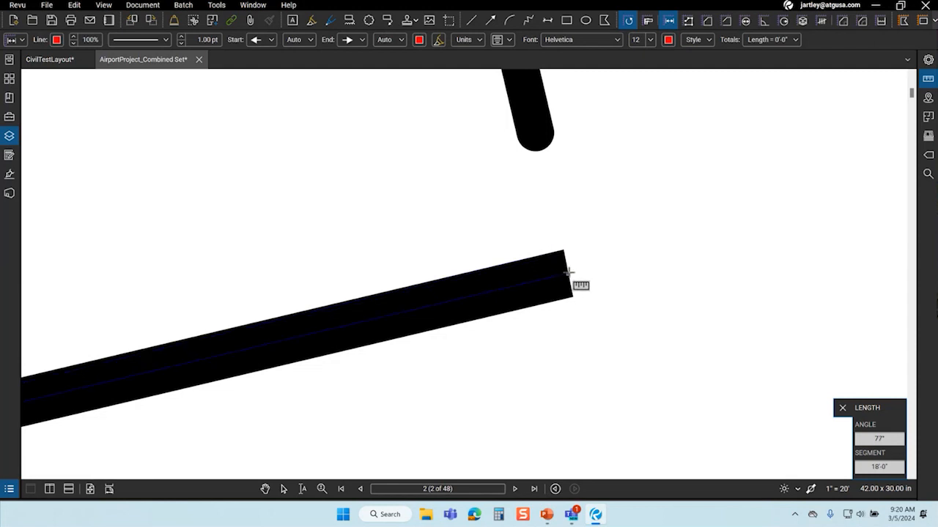
left_click(569, 273)
scroll(607, 355, "down", 3)
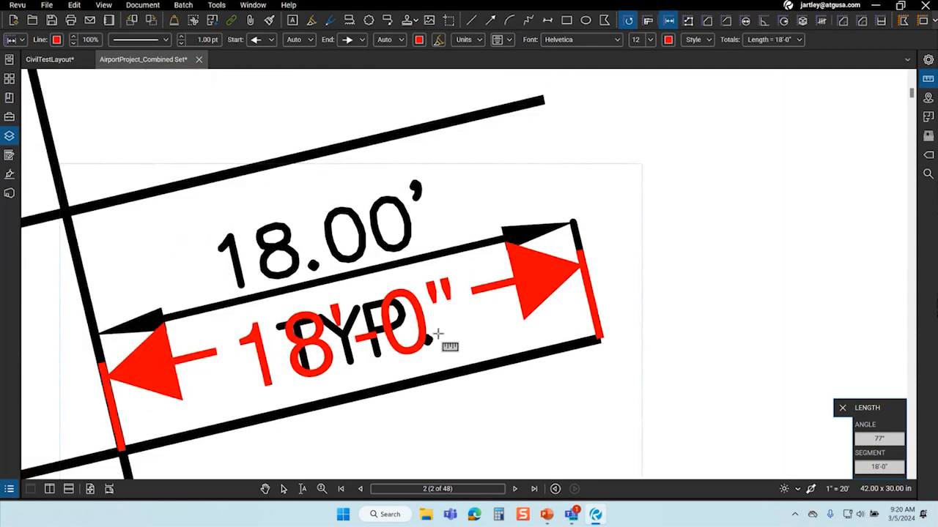
key("Escape")
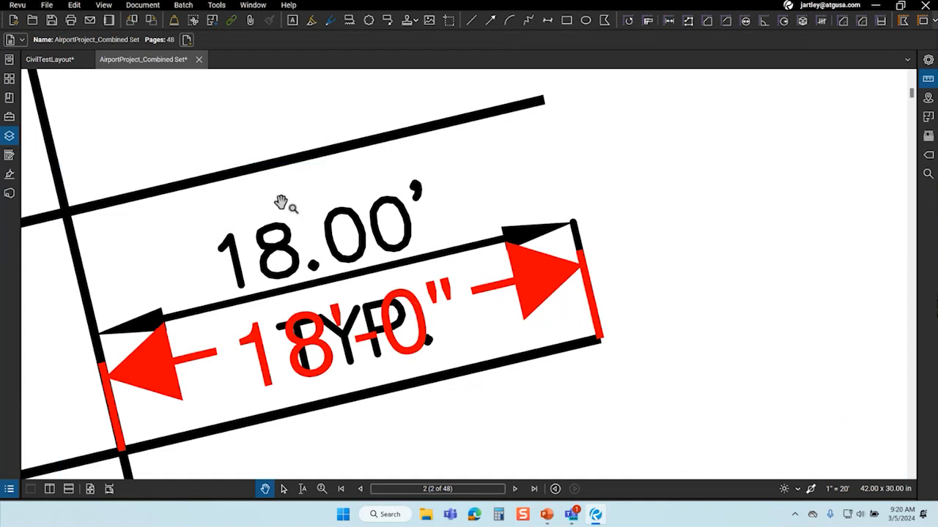
Add a second length measurement along the same stall line from the zoomed-out view and move its dimension below the line.
scroll(289, 207, "down", 1)
scroll(307, 365, "up", 1)
left_click(669, 20)
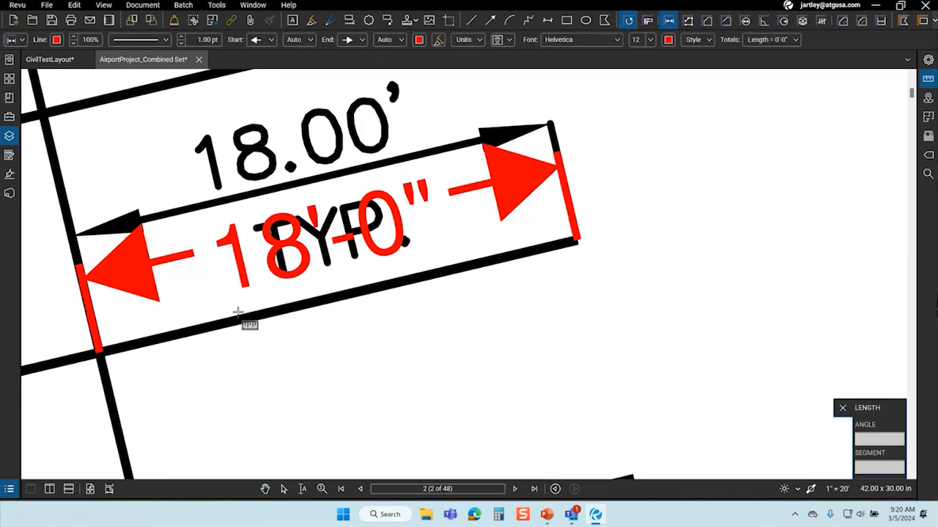
left_click(98, 354)
left_click(577, 243)
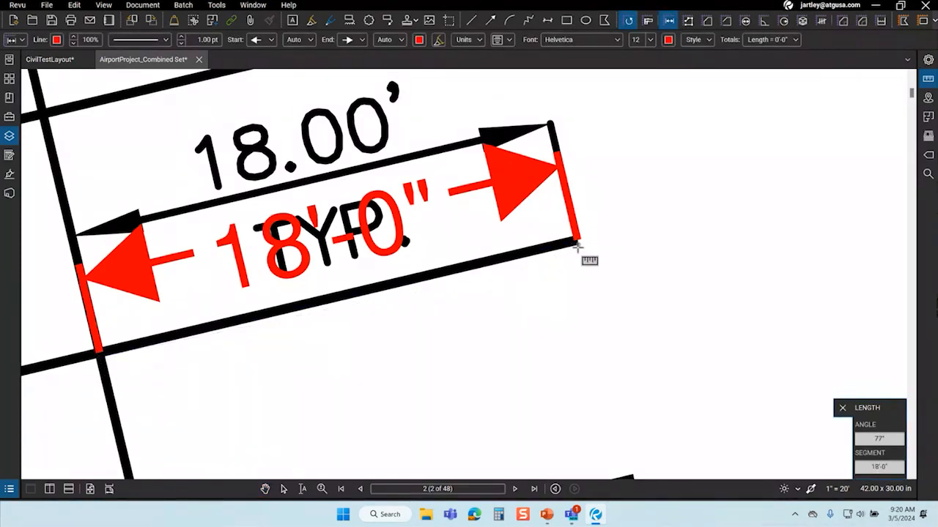
scroll(476, 372, "down", 1)
key("Escape")
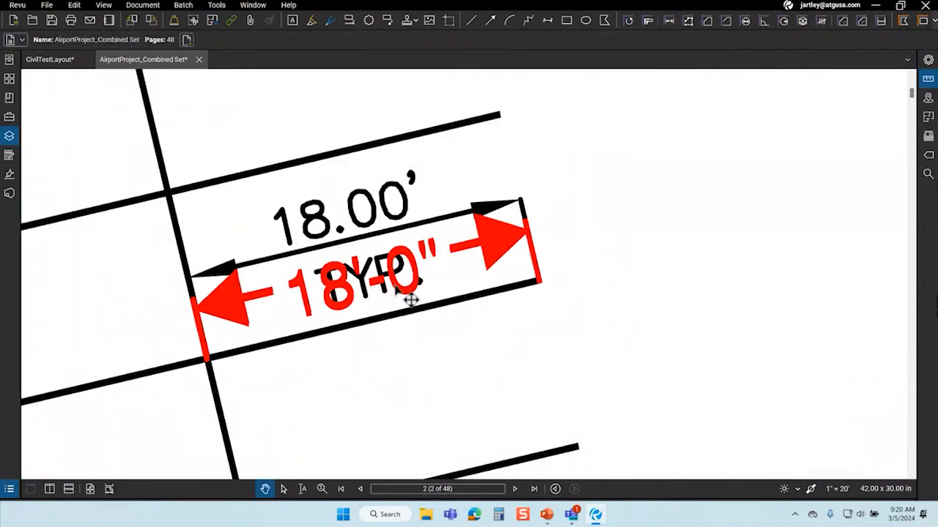
left_click(395, 297)
left_click_drag(364, 287, 389, 352)
Compare where both length measurements start and end against the thick stall line, up close at each end.
scroll(224, 378, "up", 5)
left_click(173, 370)
scroll(188, 331, "up", 2)
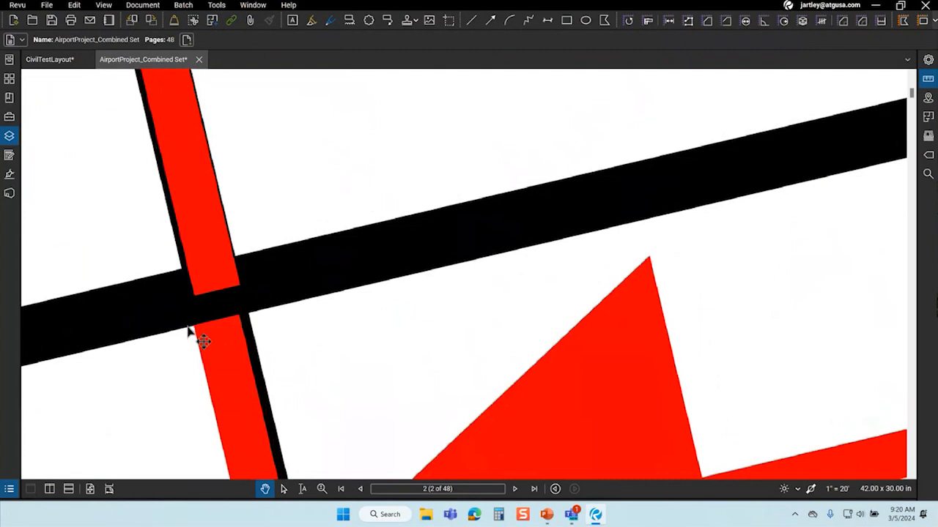
scroll(209, 334, "down", 3)
scroll(150, 371, "down", 3)
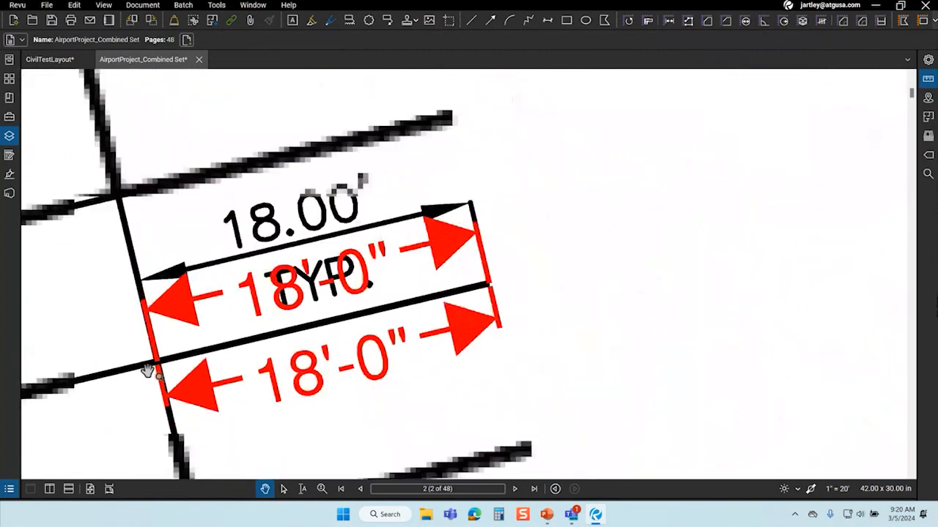
scroll(449, 313, "up", 3)
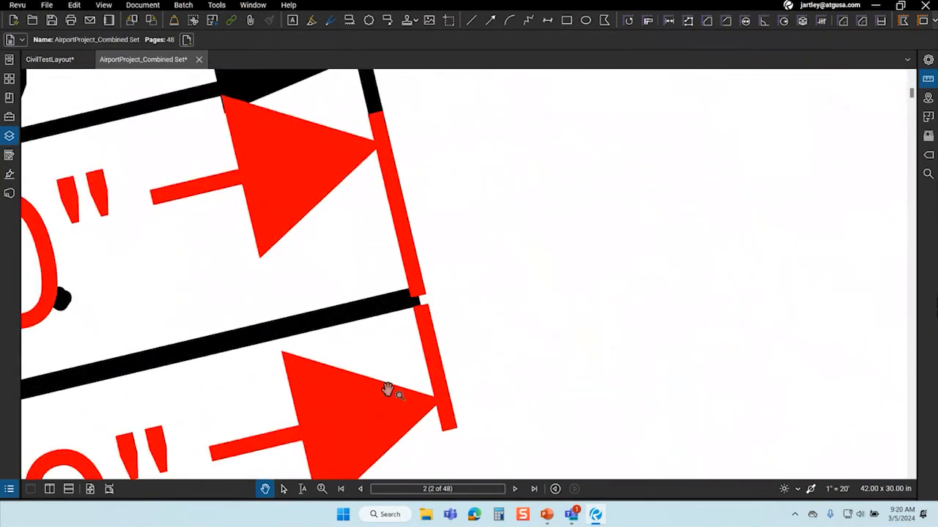
Set the precision of the length measurement below the stall line to 1/16.
left_click(327, 422)
scroll(541, 328, "down", 2)
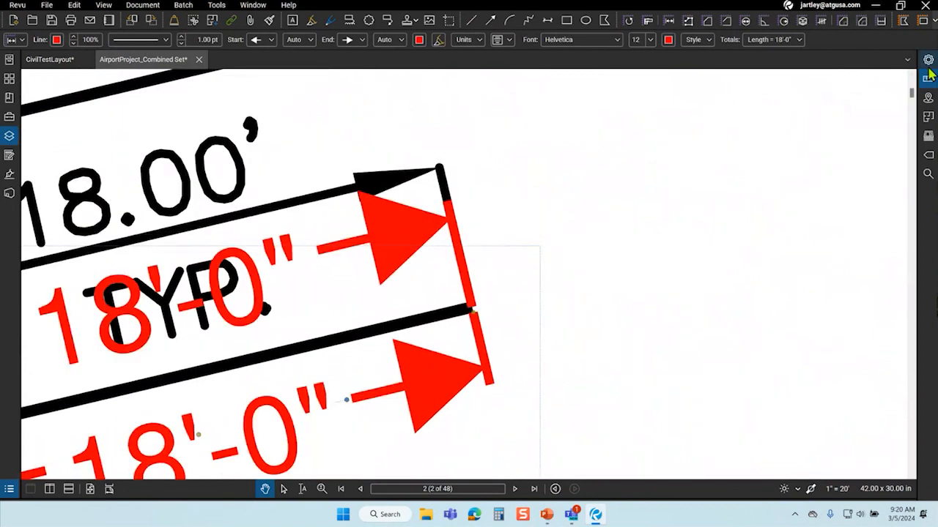
left_click(928, 60)
scroll(833, 339, "down", 3)
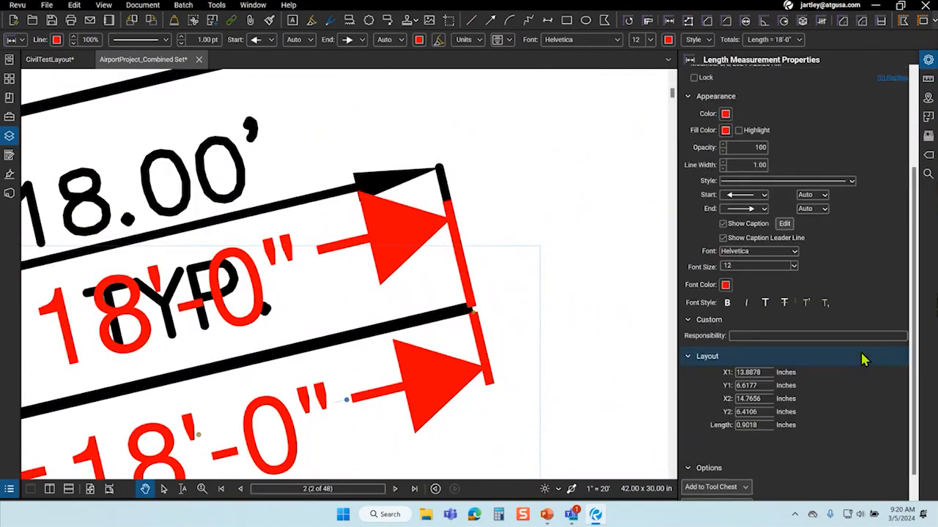
scroll(833, 339, "up", 3)
left_click(929, 78)
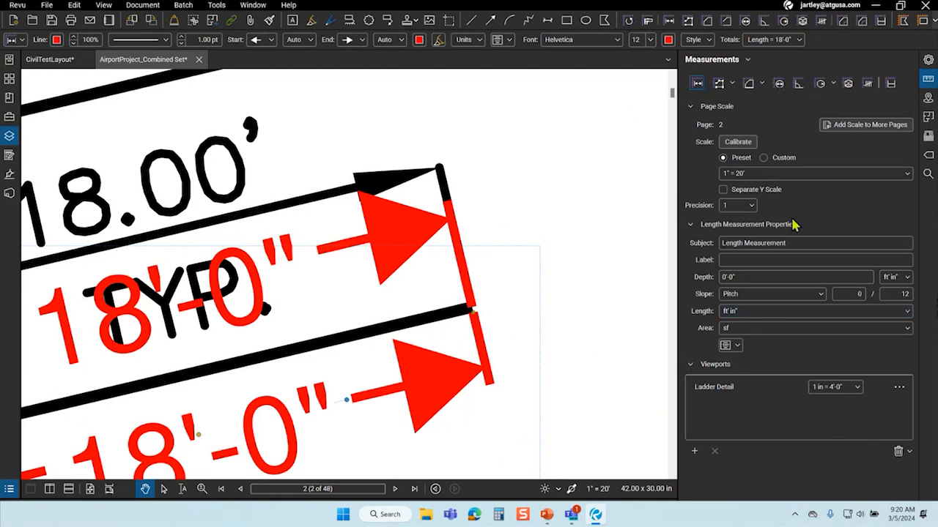
left_click(741, 205)
left_click(741, 280)
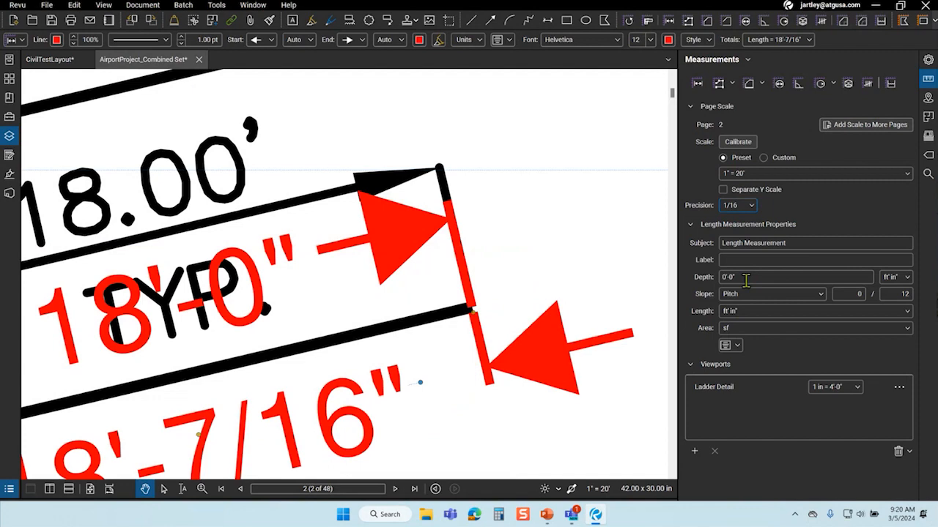
scroll(537, 308, "down", 2)
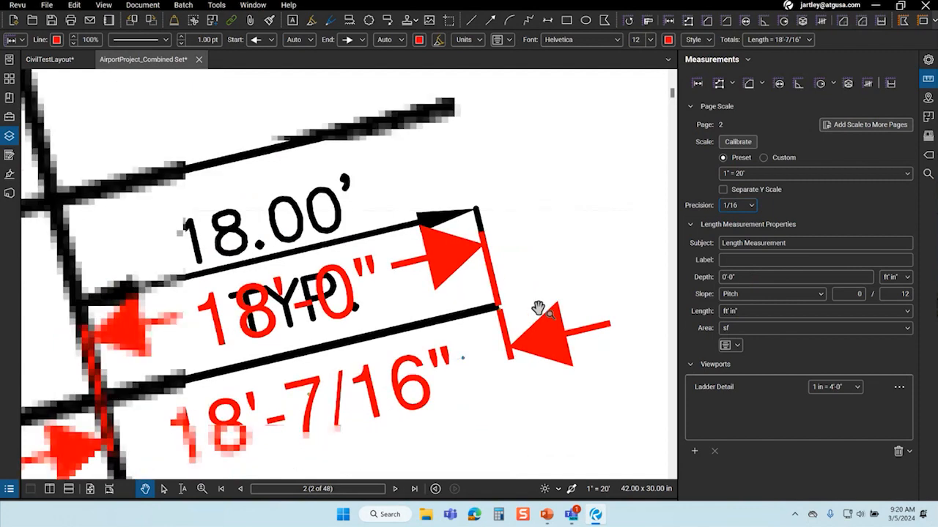
key("Escape")
Set the precision of the length measurement above the stall line to 1/32.
left_click(367, 297)
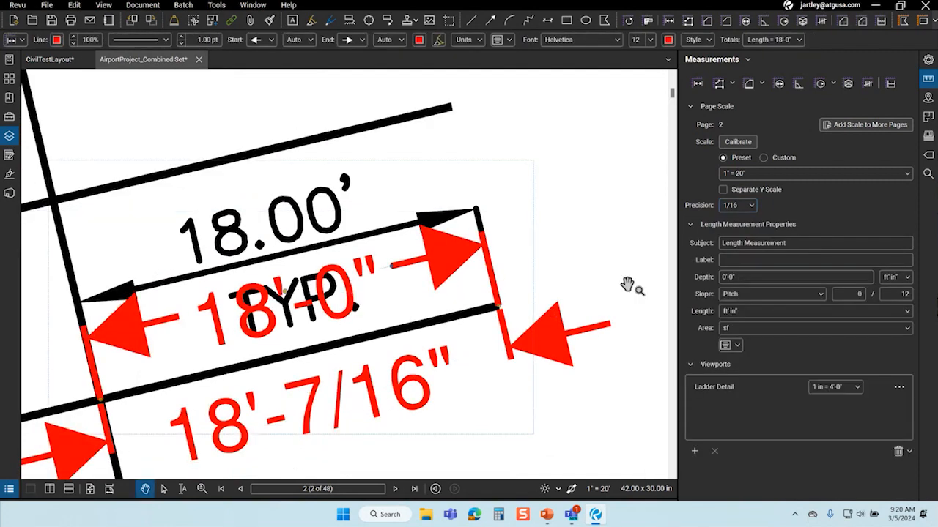
left_click(747, 208)
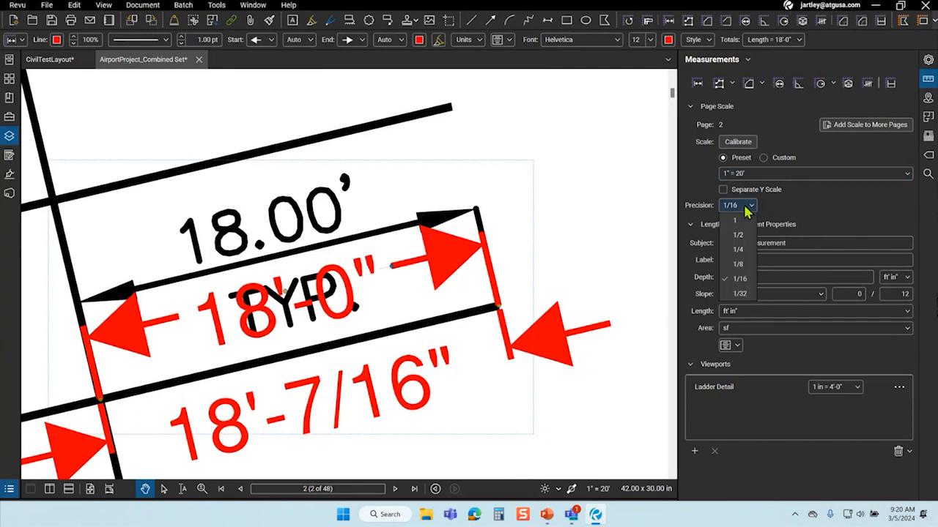
left_click(745, 297)
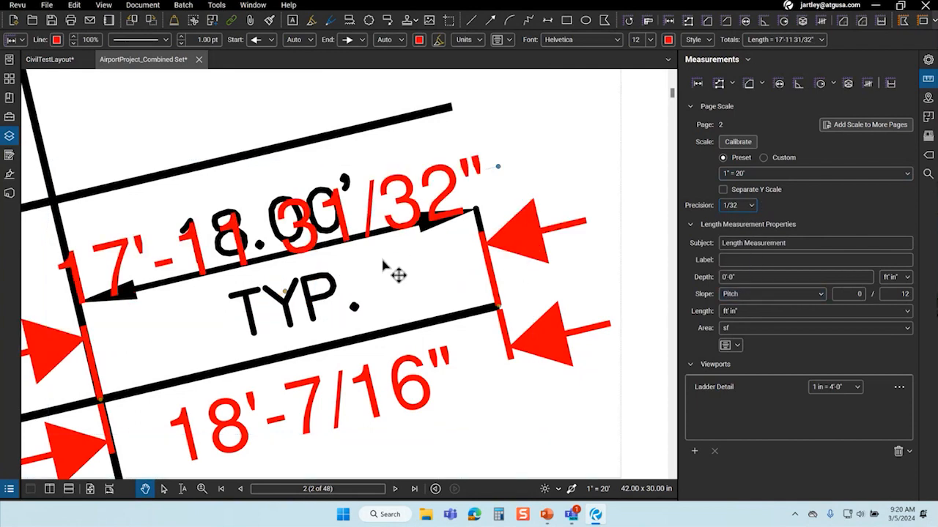
scroll(398, 272, "down", 2)
key("Escape")
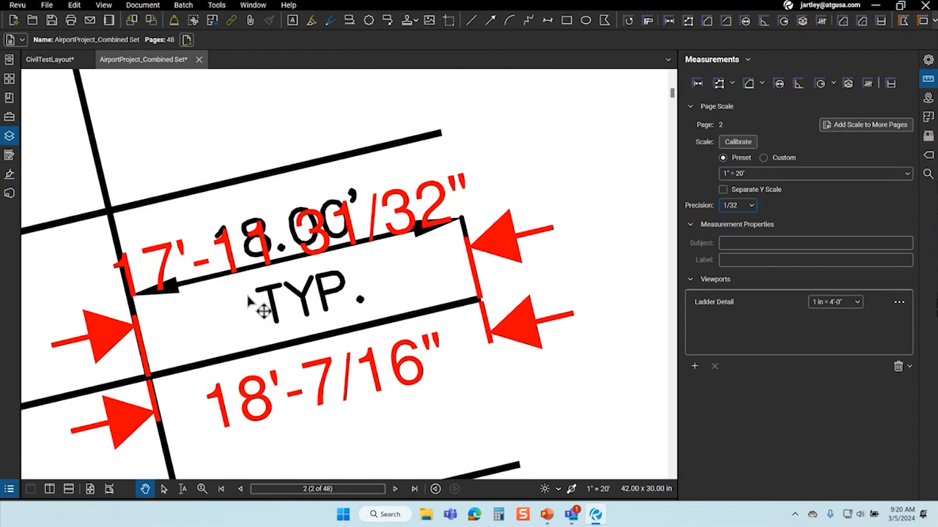
Examine the surrounding stall striping and the end of the 27.00' dimension at the rounded island curb.
scroll(258, 308, "down", 2)
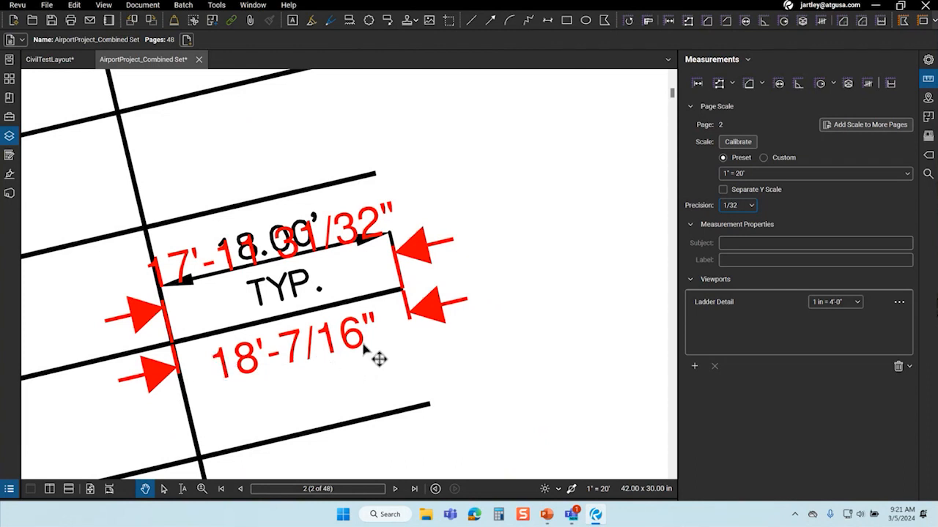
scroll(365, 350, "down", 2)
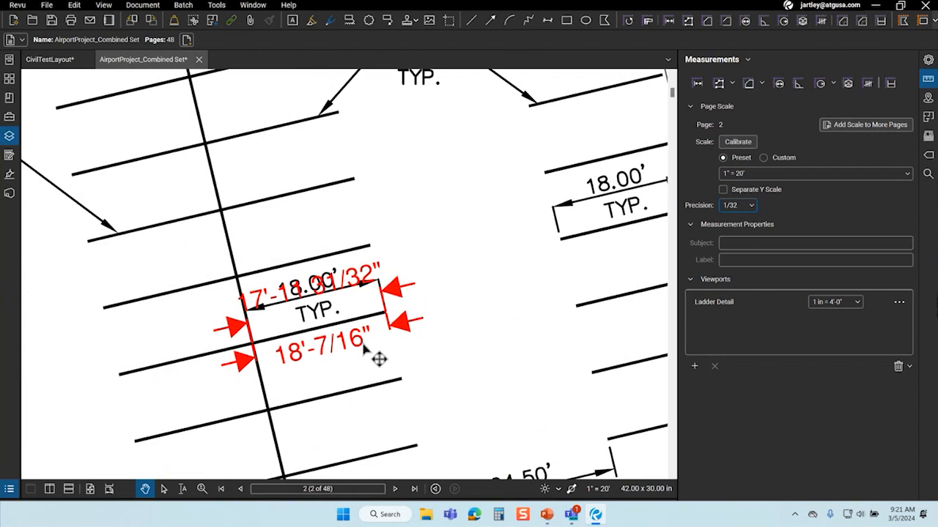
scroll(365, 350, "down", 2)
scroll(365, 350, "up", 1)
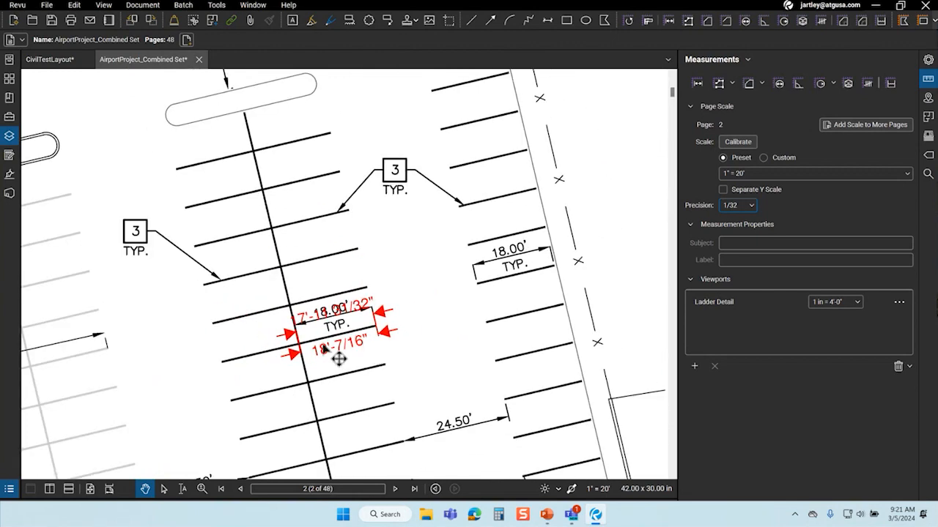
scroll(310, 331, "down", 2)
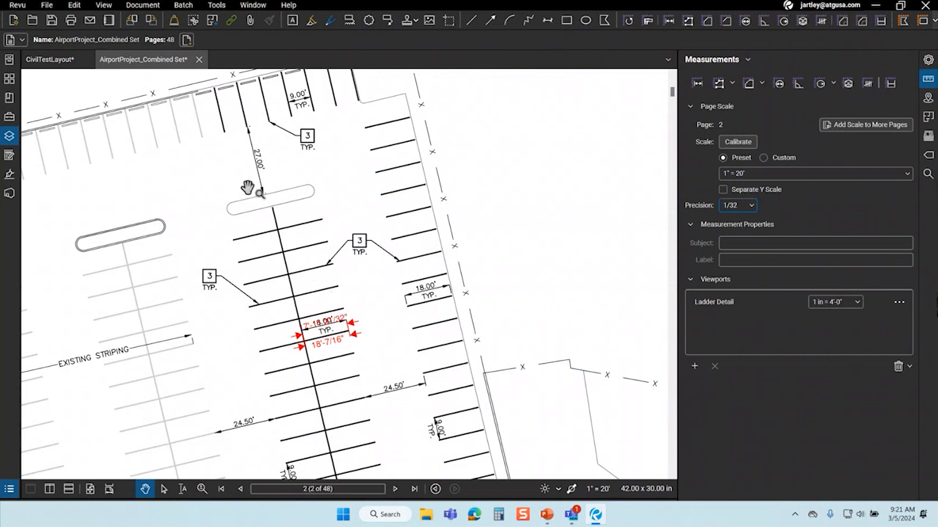
scroll(257, 183, "up", 5)
scroll(306, 231, "up", 1)
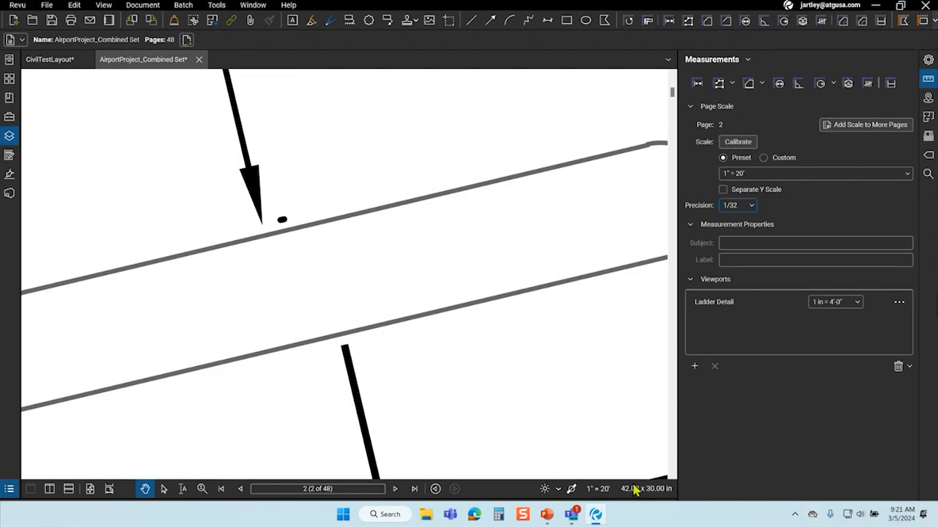
Apply the 1" = 20' preset scale with a precision of 1/32 to page 2.
left_click(599, 492)
left_click(398, 286)
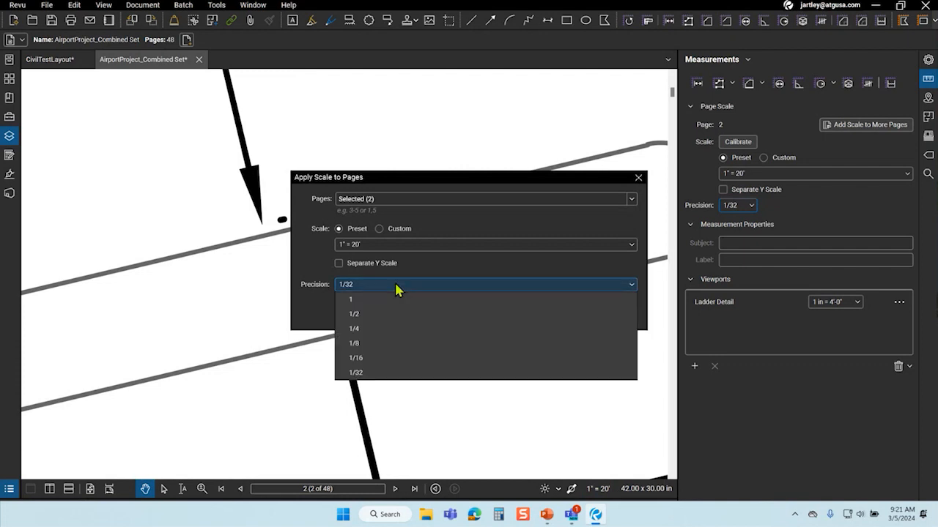
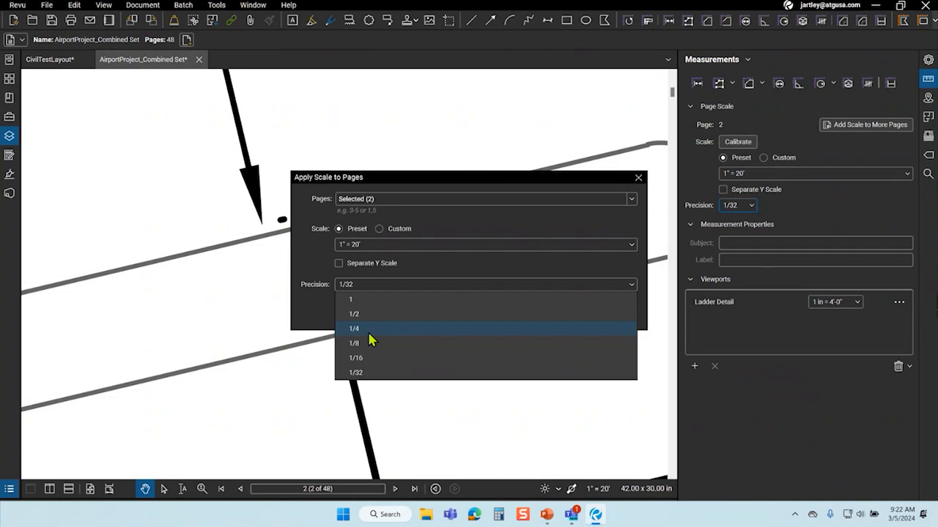
left_click(296, 325)
left_click(484, 287)
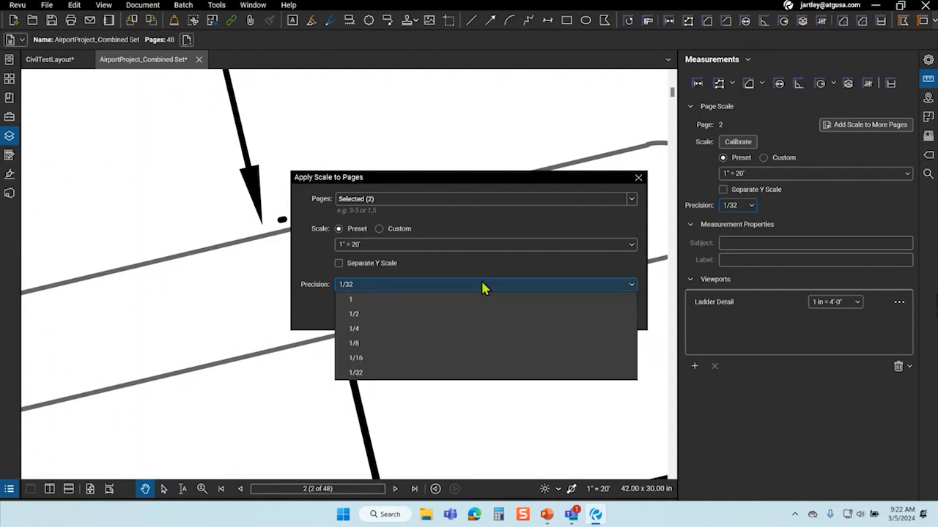
left_click(383, 380)
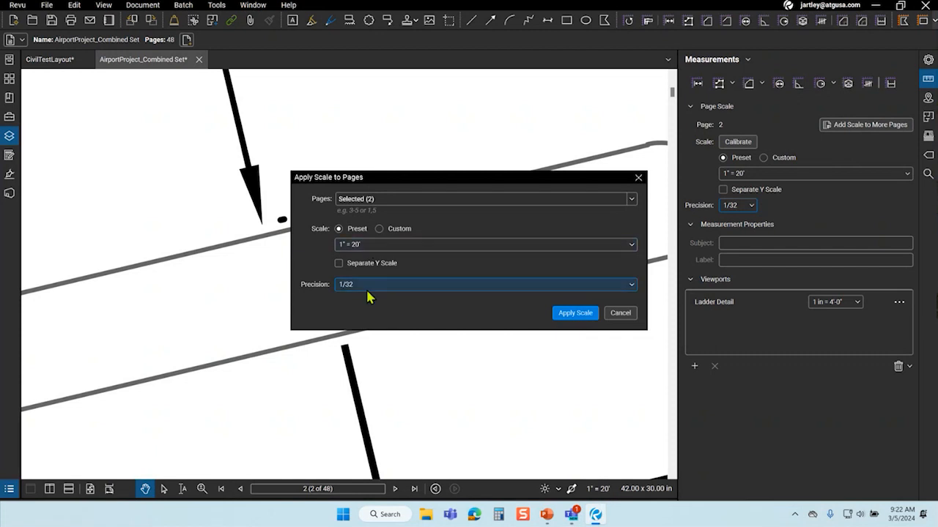
left_click(569, 314)
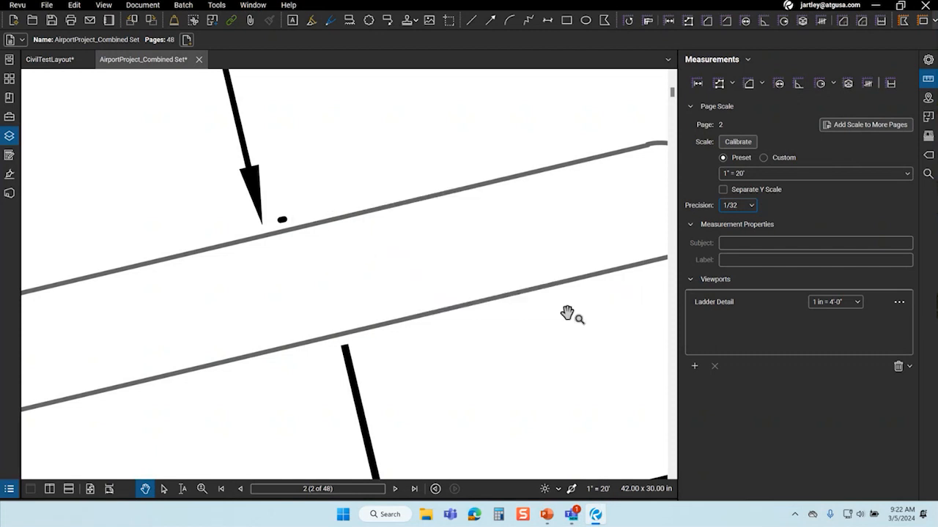
Go to page 3 of the set and locate the graphic scale below its north arrow.
left_click(395, 489)
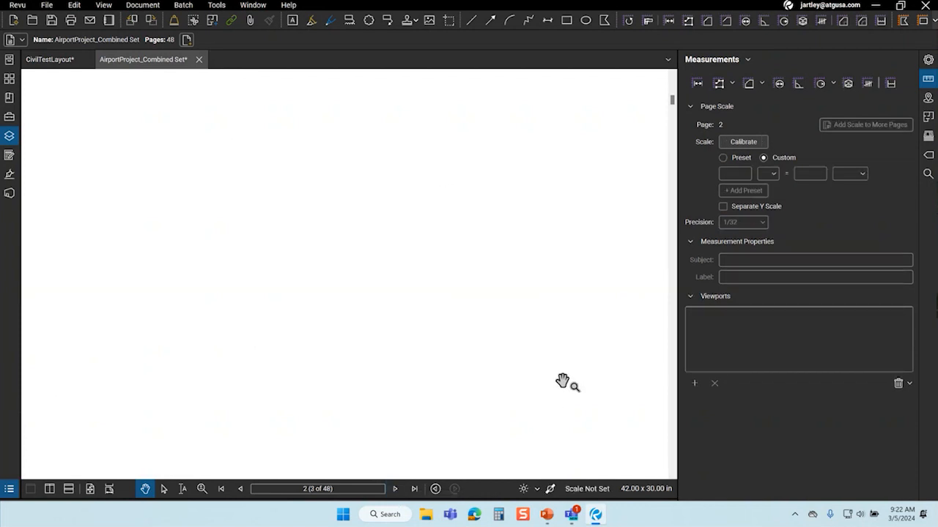
scroll(506, 378, "down", 5)
mouse_move(503, 363)
left_mouse_down()
mouse_move(324, 242)
mouse_move(234, 162)
left_mouse_up()
mouse_move(503, 458)
left_mouse_down()
mouse_move(417, 237)
mouse_move(403, 103)
left_mouse_up()
left_click_drag(392, 269, 245, 92)
left_click_drag(369, 306, 125, 217)
scroll(386, 429, "up", 7)
left_click_drag(400, 441, 387, 414)
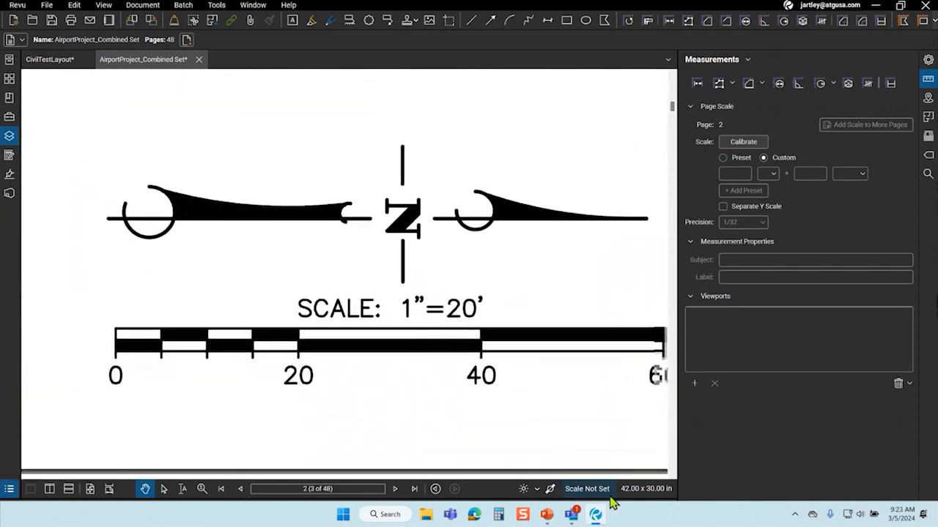
Apply the 1" = 20' preset scale with a precision of 1/4 to page 3.
left_click(608, 492)
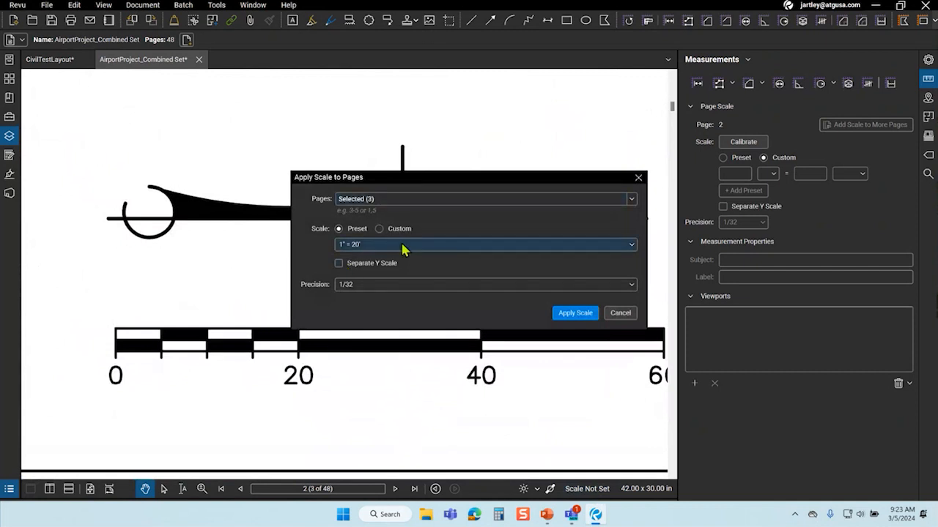
left_click(395, 290)
left_click(381, 315)
left_click(432, 284)
left_click(370, 330)
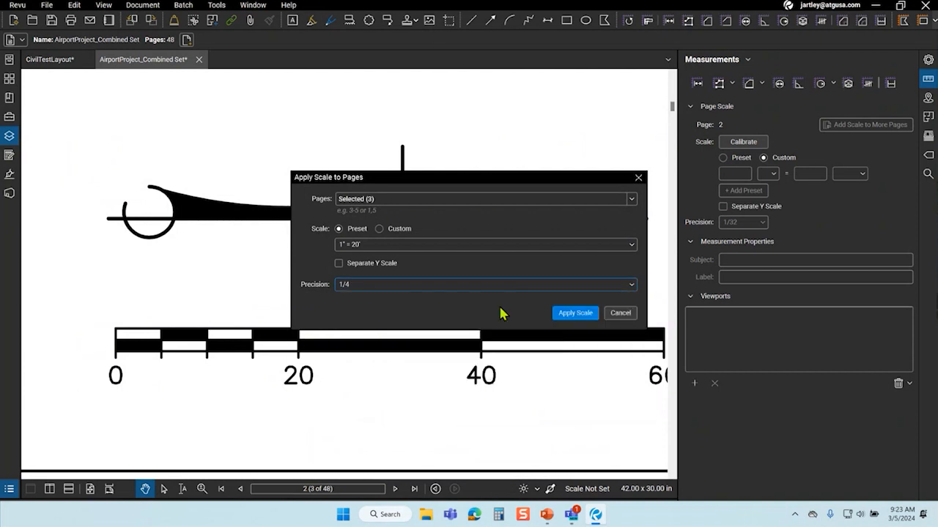
left_click(570, 316)
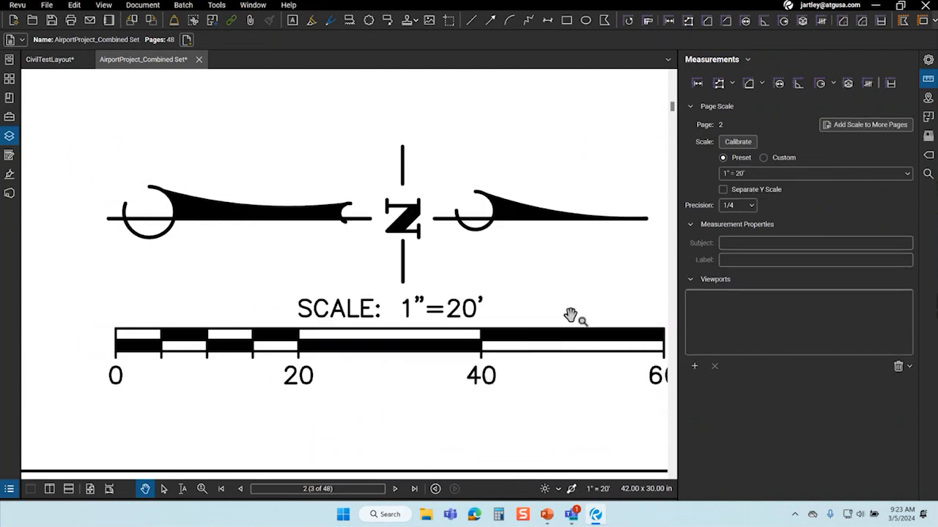
Check the scale and precision assigned to the 1st floor plan on page 4, without applying changes.
left_click(396, 489)
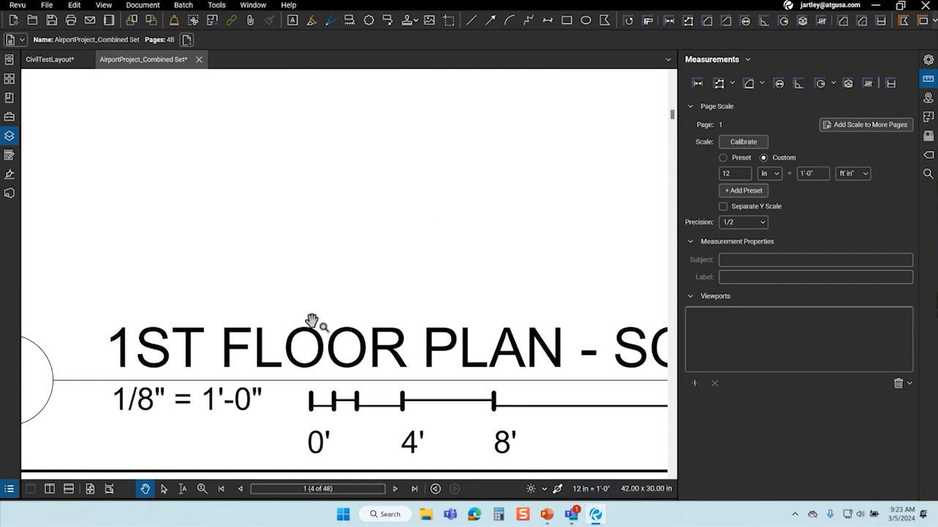
scroll(234, 352, "down", 8)
left_click_drag(241, 296, 586, 409)
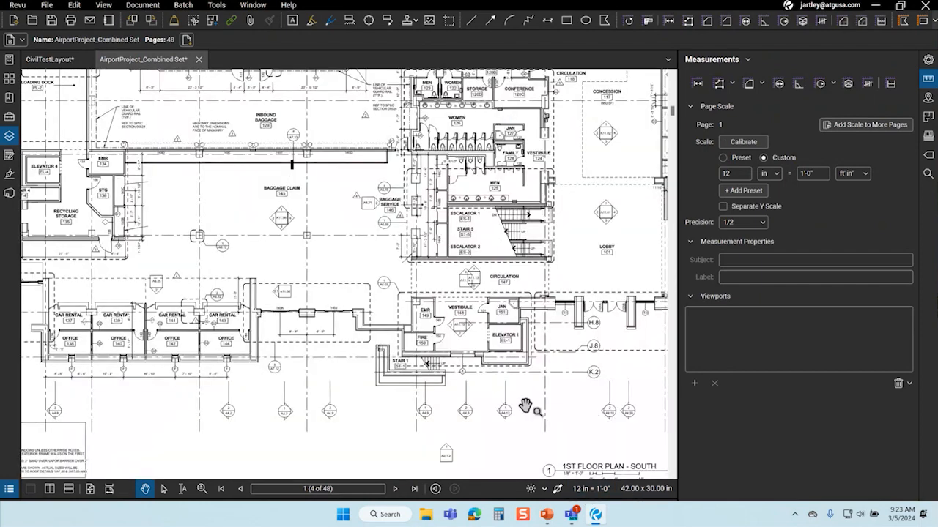
left_click(603, 493)
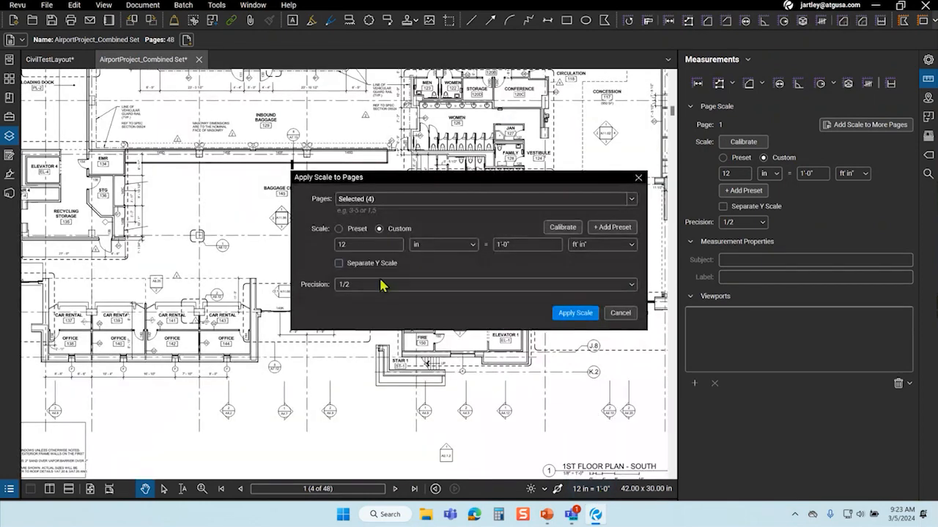
left_click(619, 313)
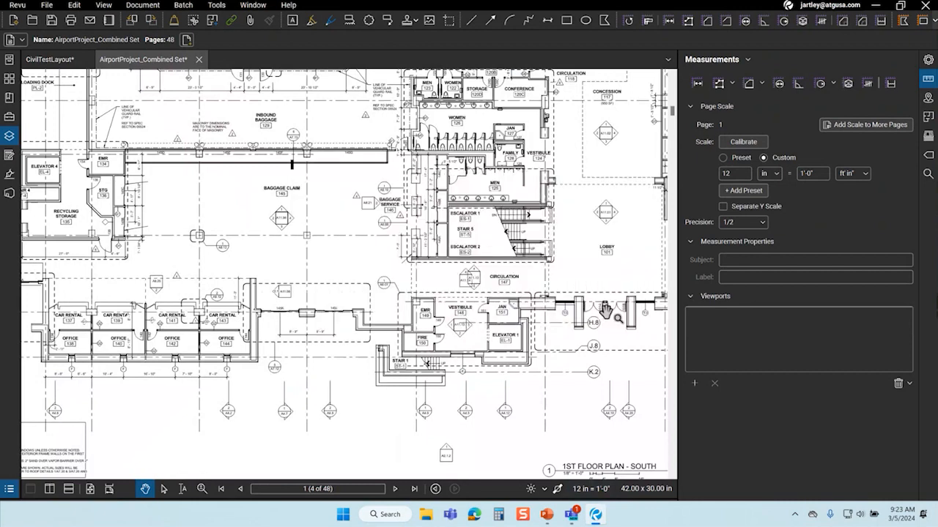
Return to the cover page and apply the 1" = 20' preset scale with a precision of 1/4 to it.
left_click(395, 488)
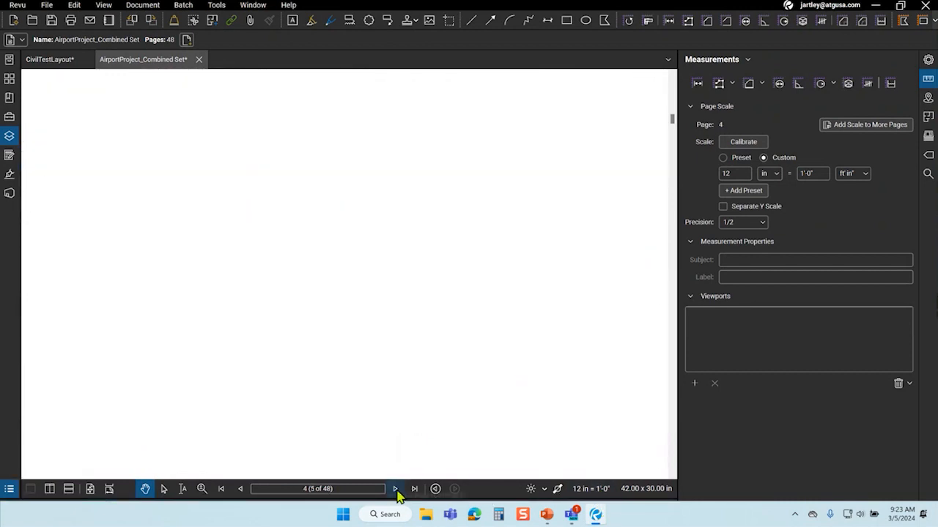
left_click(240, 488)
left_click(242, 490)
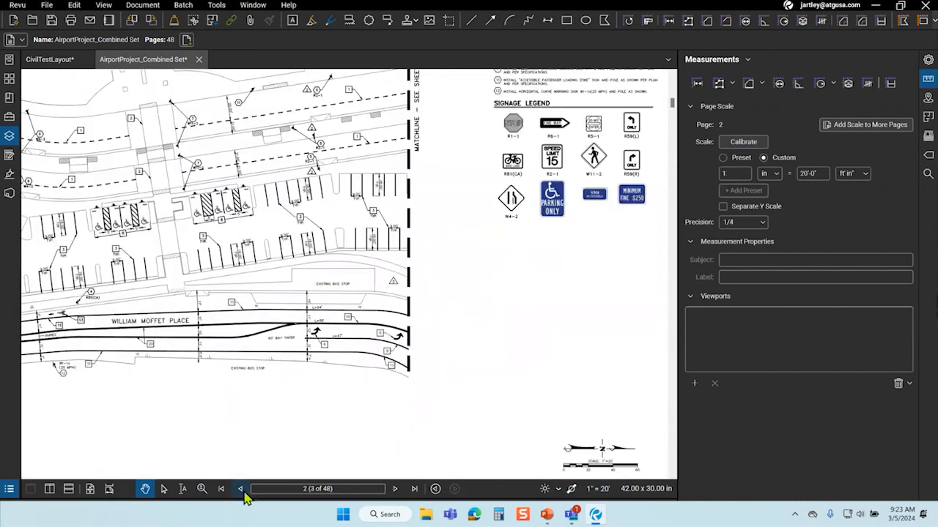
left_click(241, 488)
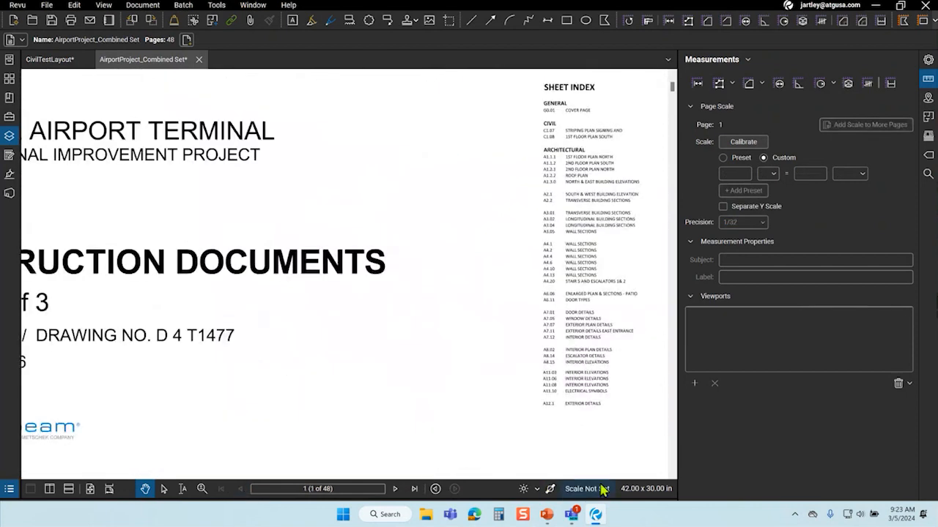
left_click(599, 489)
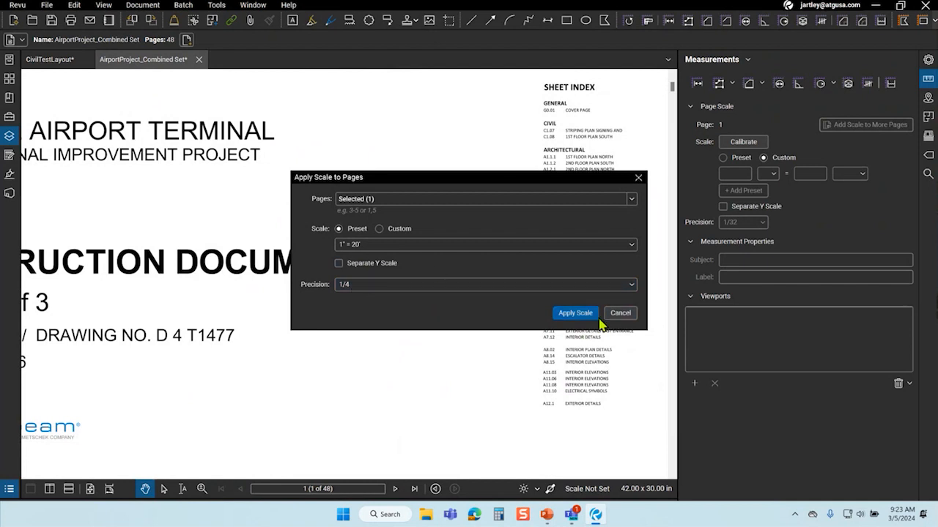
left_click(577, 312)
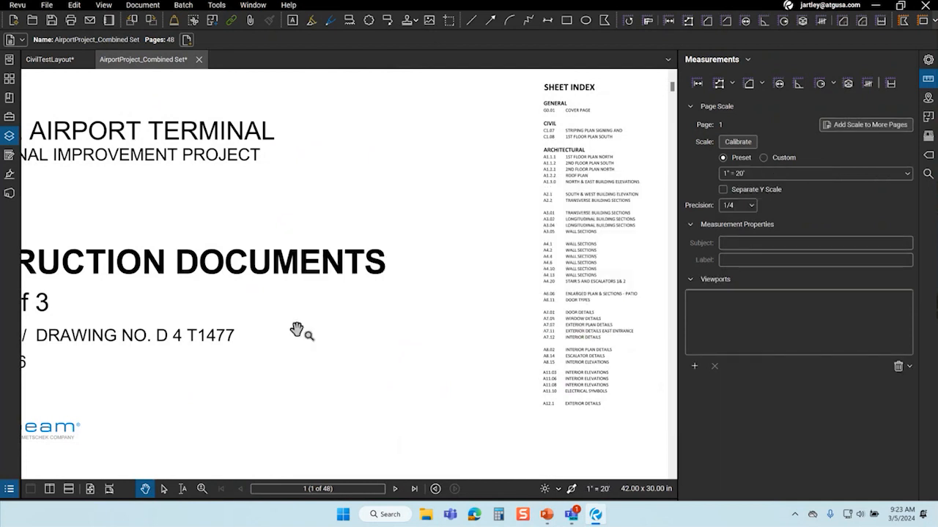
Review the scales and label options shown for the page thumbnails, and open sheet A3.04.
left_click(9, 79)
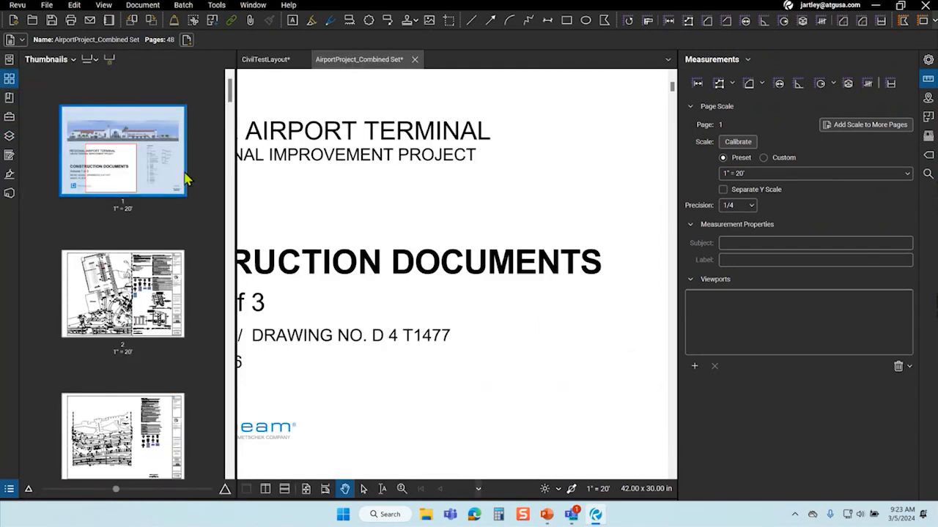
scroll(180, 315, "down", 10)
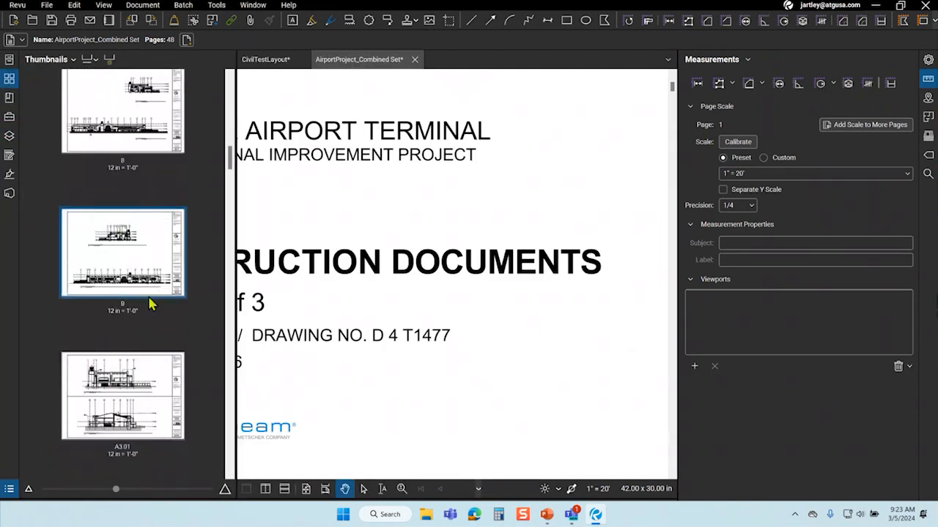
scroll(147, 293, "down", 5)
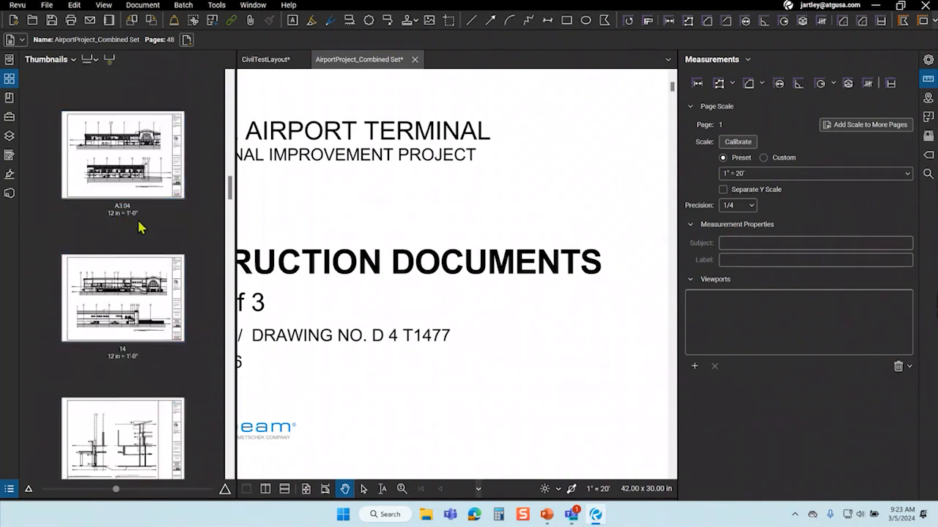
left_click(91, 60)
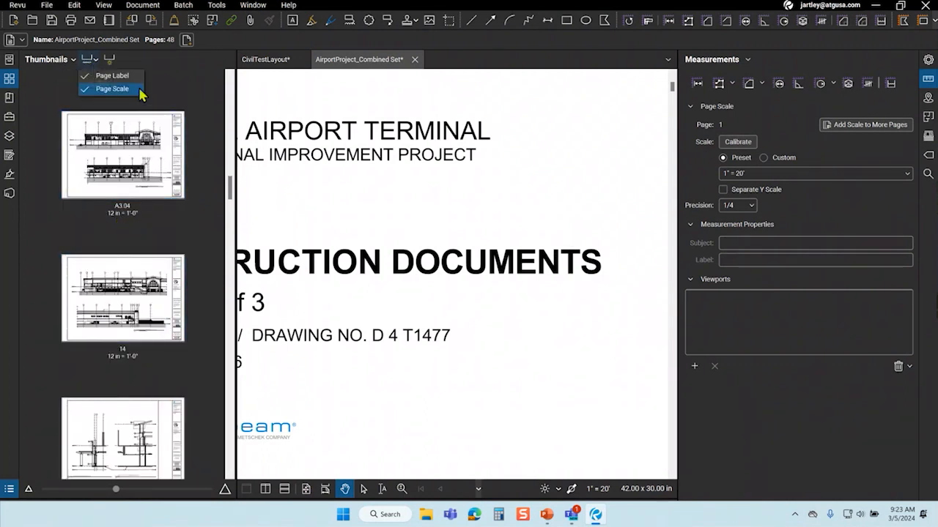
left_click(168, 85)
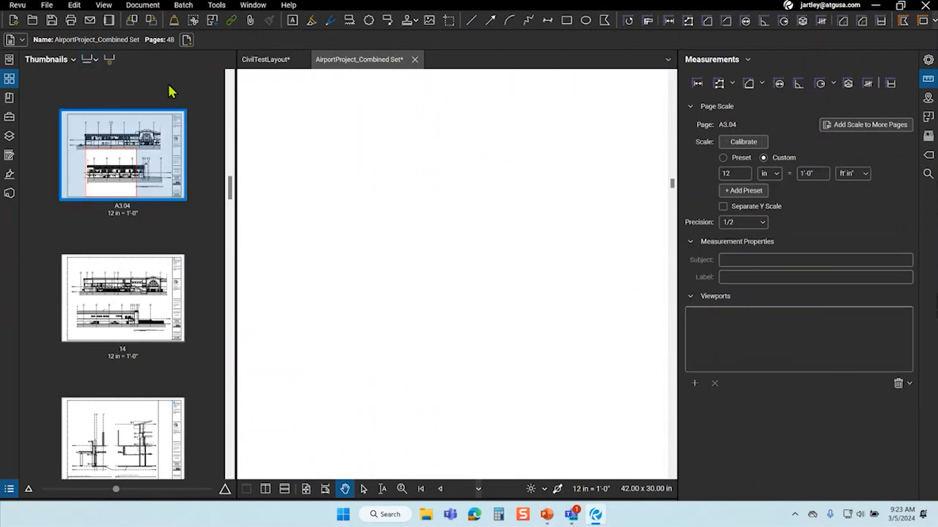
Hide the thumbnails and examine the two longitudinal building sections on sheet A3.04.
left_click(12, 86)
scroll(252, 216, "down", 3)
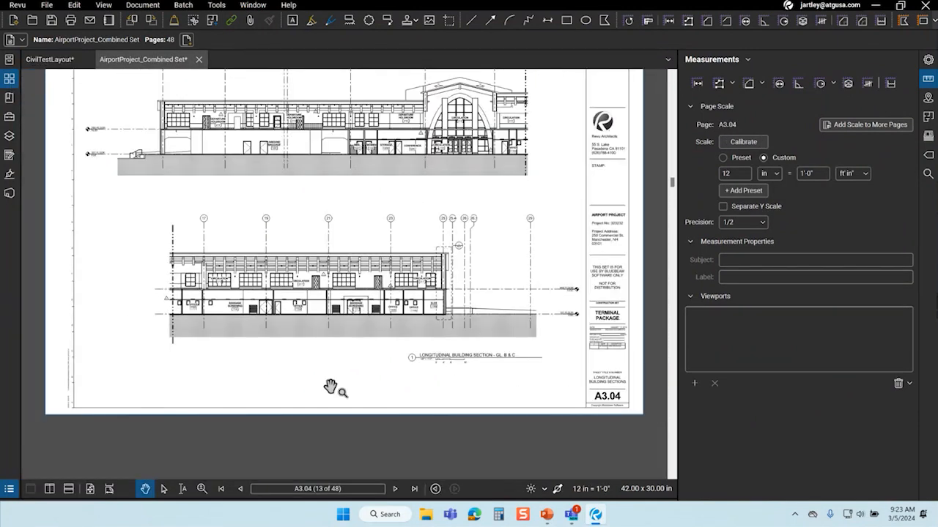
left_click_drag(472, 352, 474, 415)
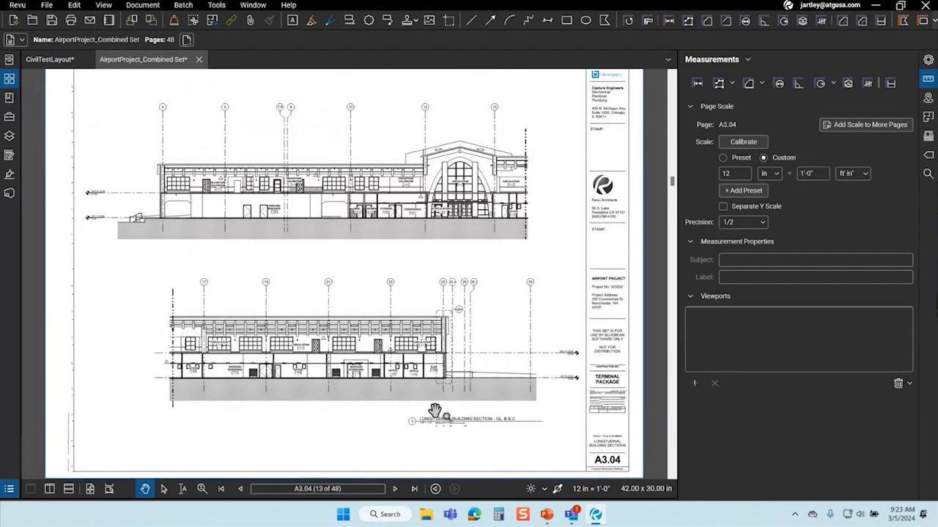
left_click_drag(436, 412, 400, 374)
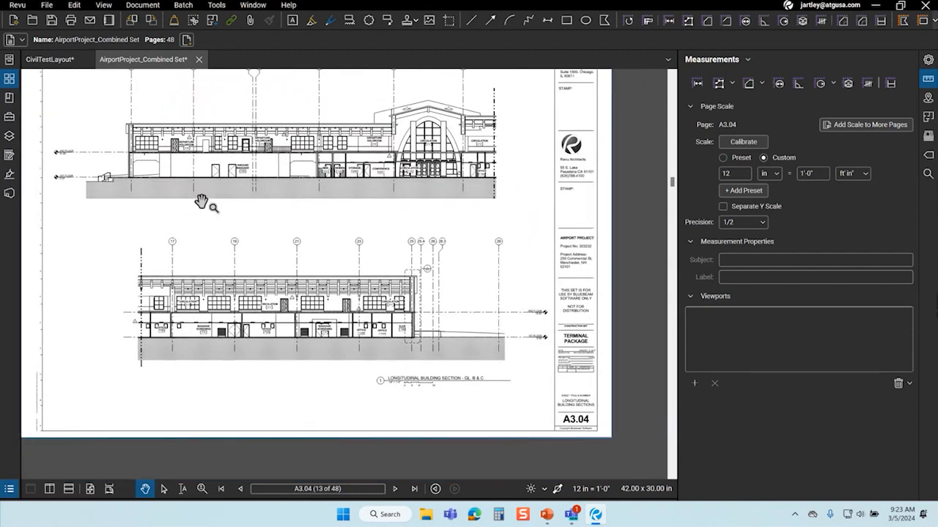
Review the general document and grid and snap preferences, and close the preferences.
left_click(17, 5)
left_click(35, 37)
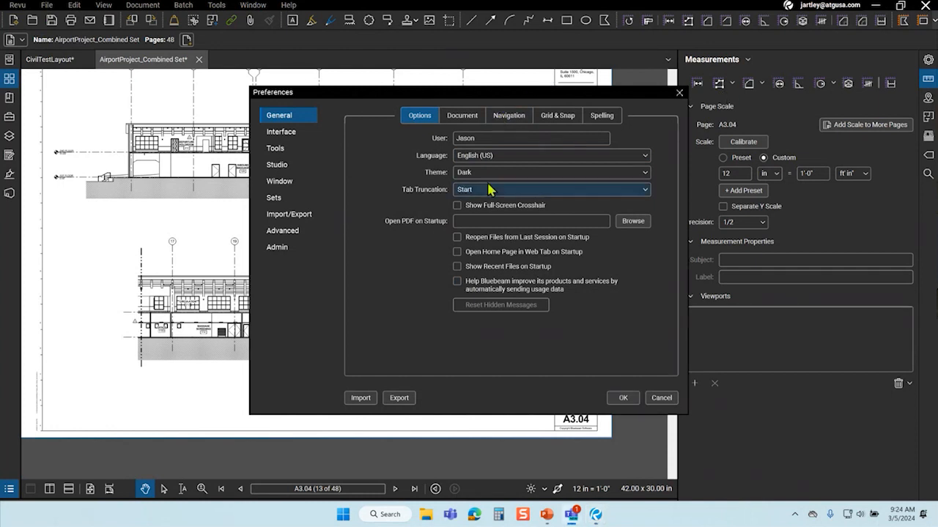
left_click(472, 119)
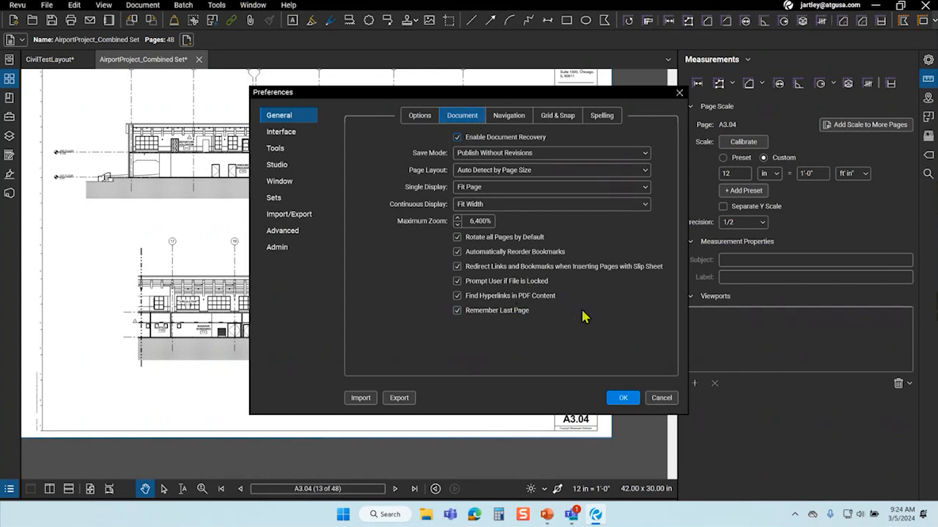
left_click(567, 119)
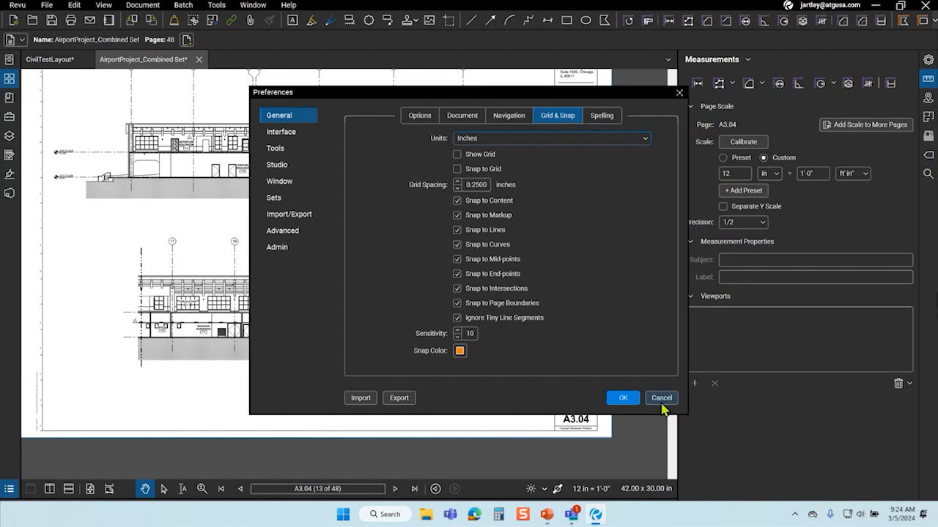
left_click(617, 399)
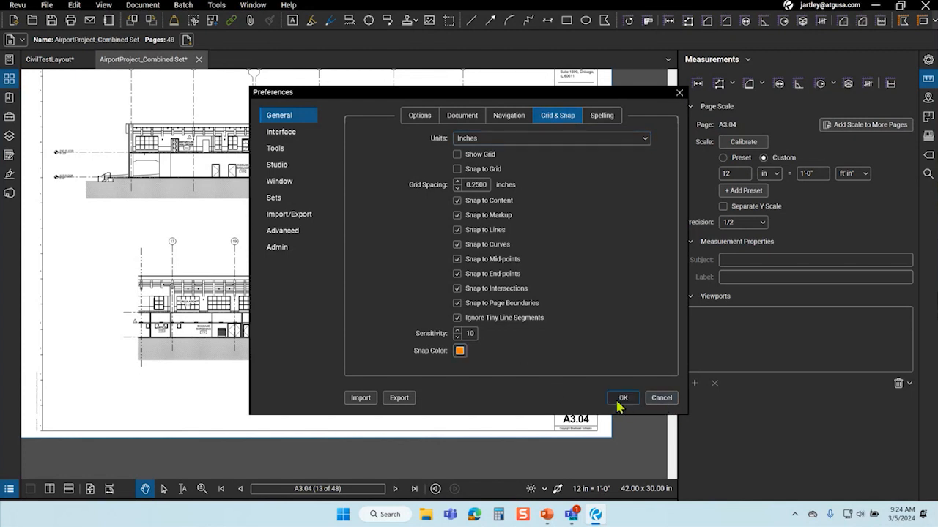
Check the page range choices for applying the scale of sheet A3.04 to more pages, cancel, and hide the measurement settings.
left_click(863, 137)
left_click(414, 200)
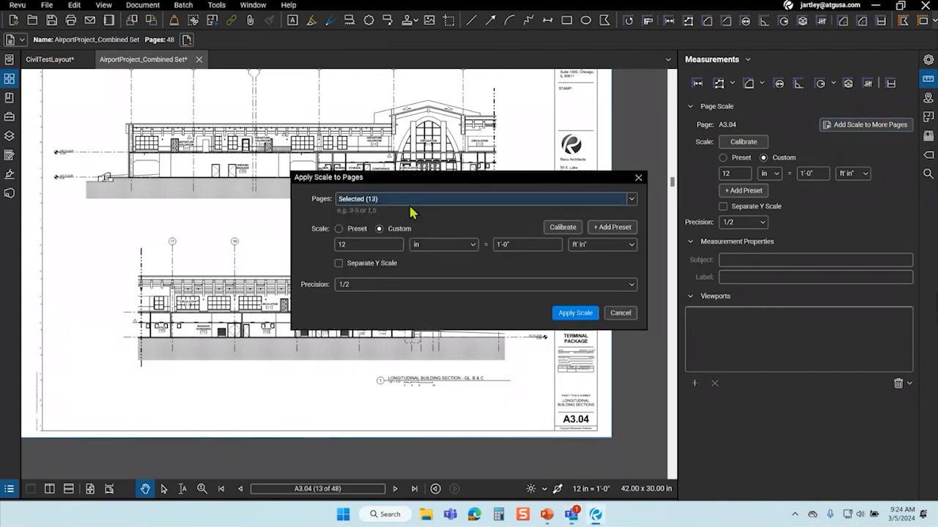
left_click(631, 198)
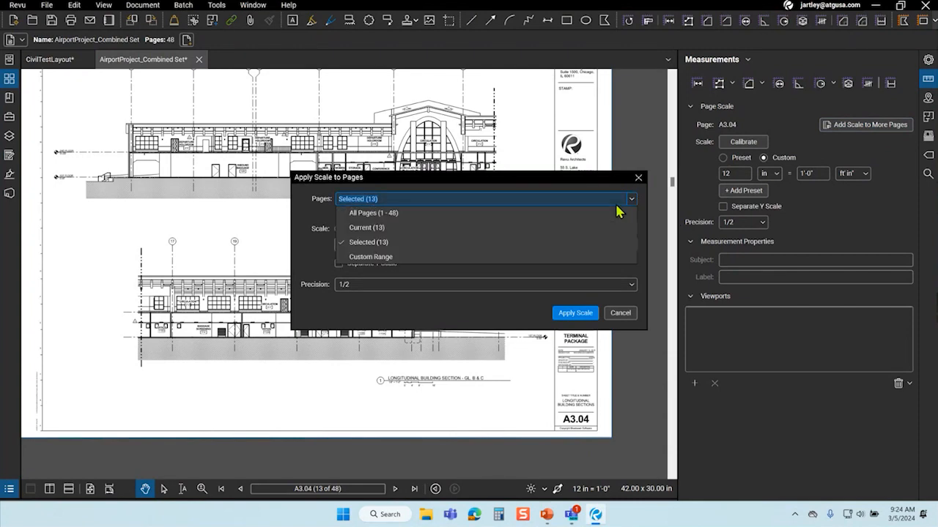
left_click(390, 187)
left_click(619, 311)
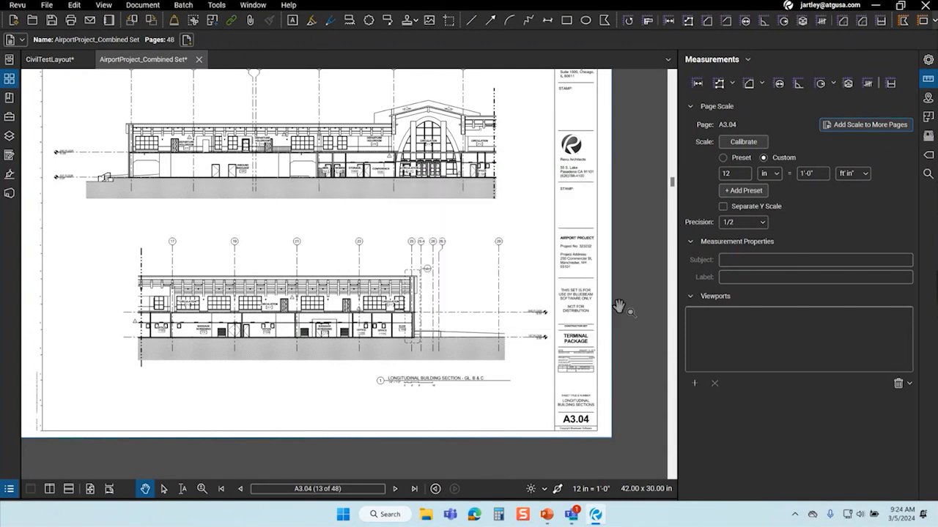
left_click(929, 78)
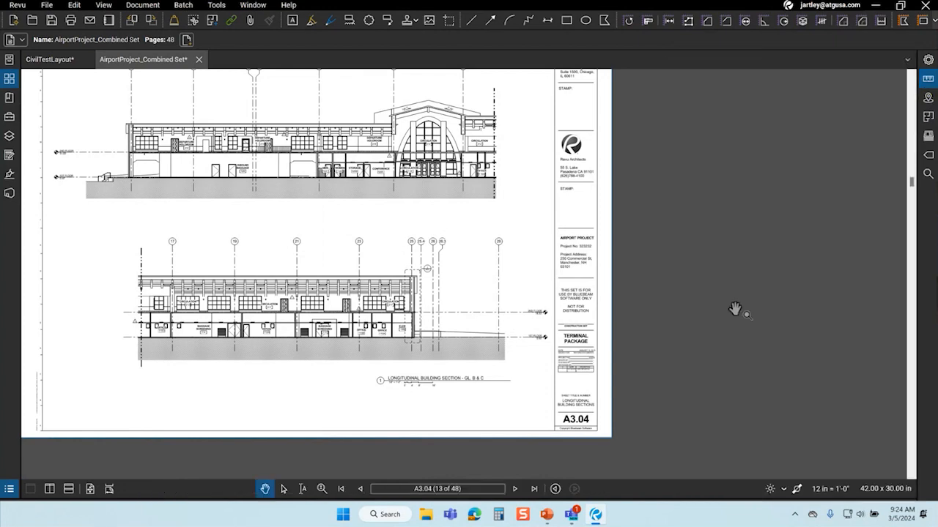
Choose all pages (1 - 48) as the range for the scale of sheet A3.04, and cancel without applying it.
left_click(832, 491)
left_click_drag(433, 185, 439, 270)
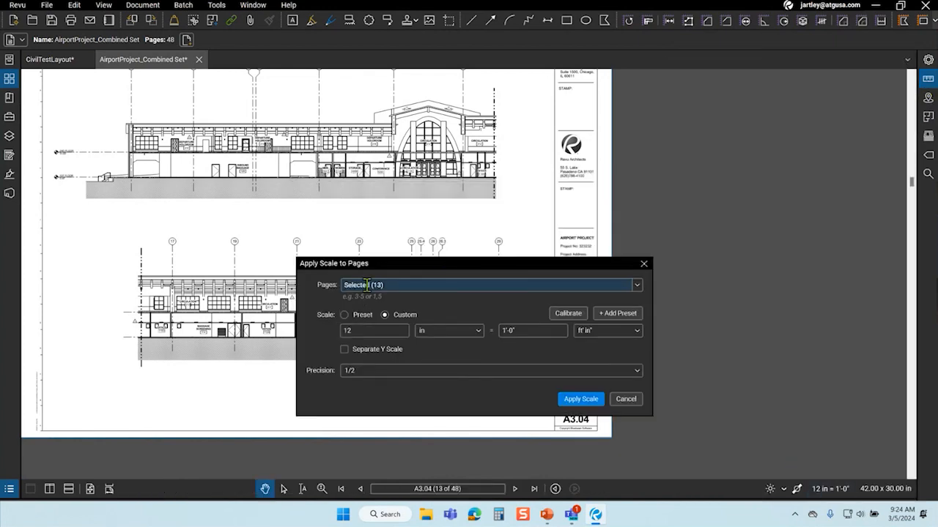
left_click(637, 285)
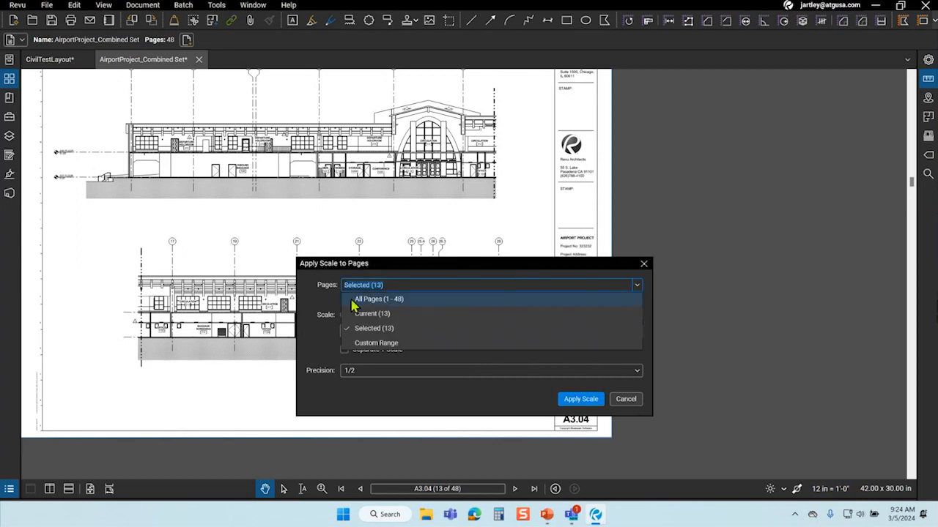
left_click(416, 303)
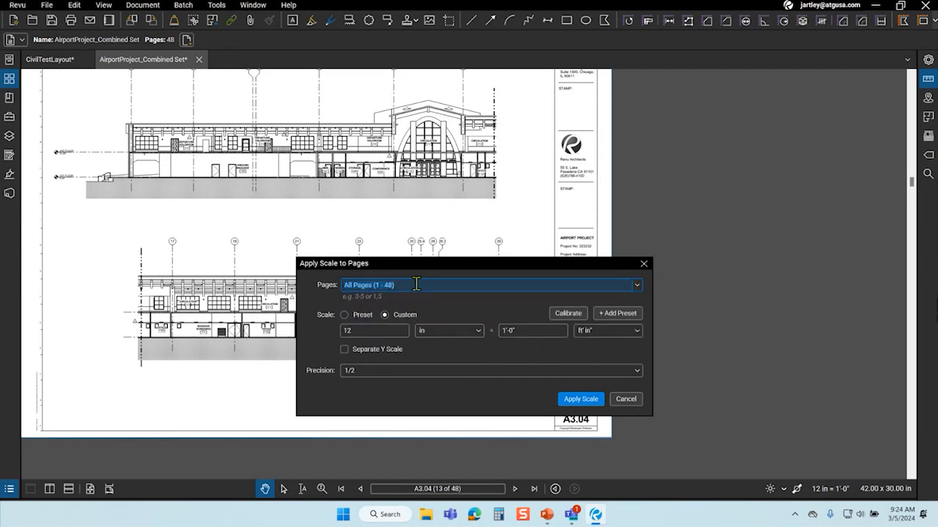
left_click(632, 401)
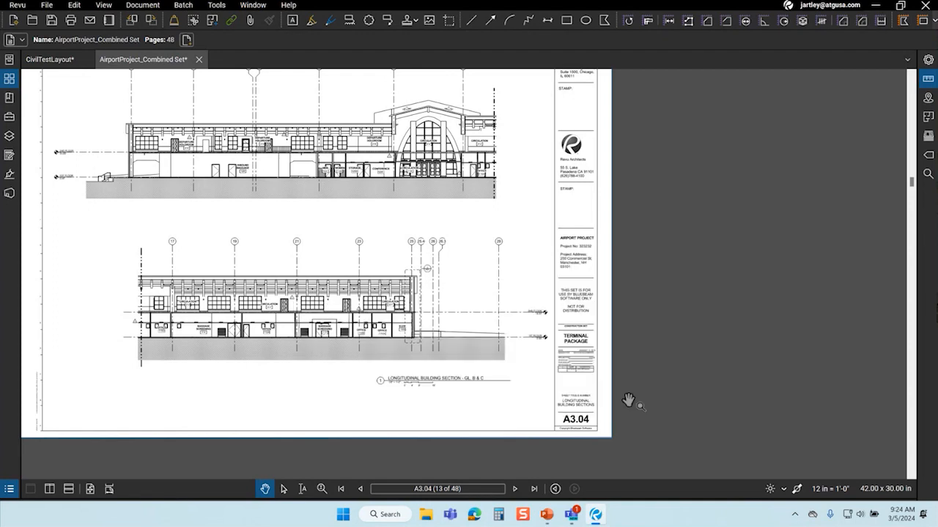
left_click_drag(540, 368, 682, 408)
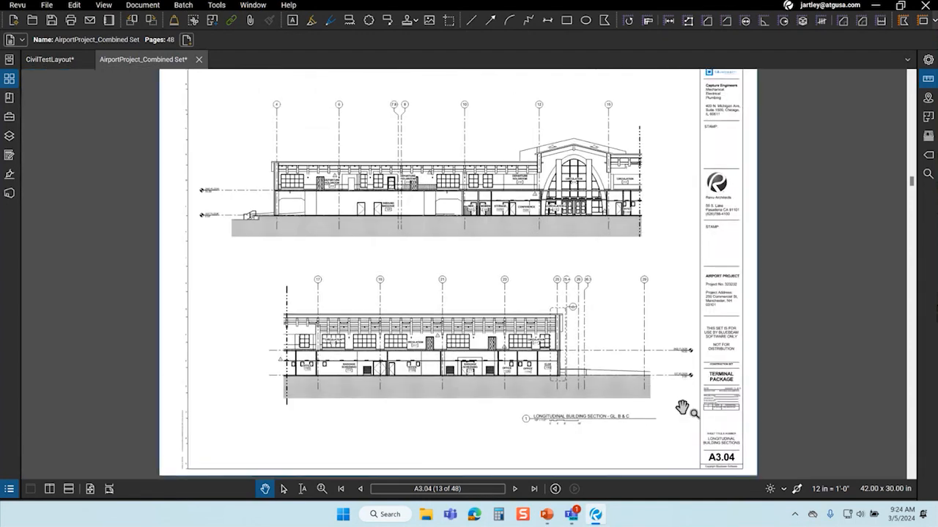
scroll(501, 366, "down", 2)
scroll(491, 318, "up", 1)
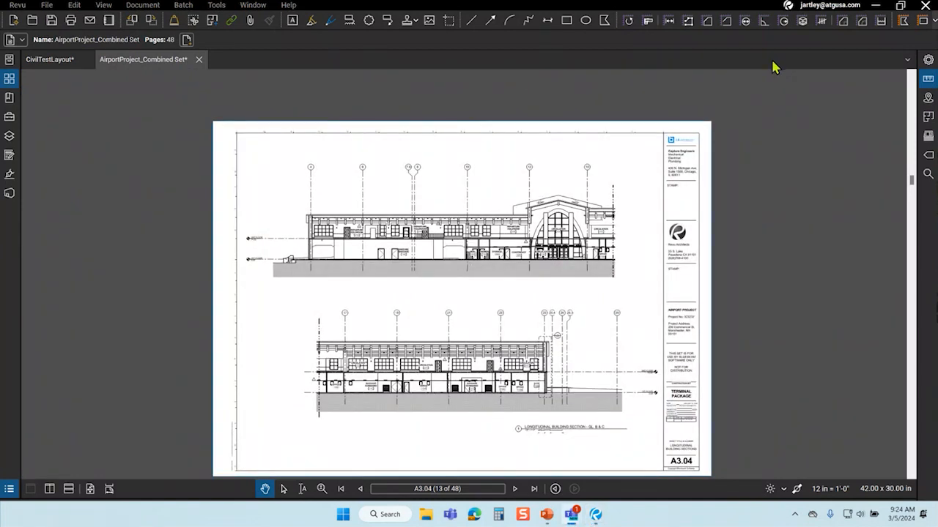
scroll(427, 222, "up", 2)
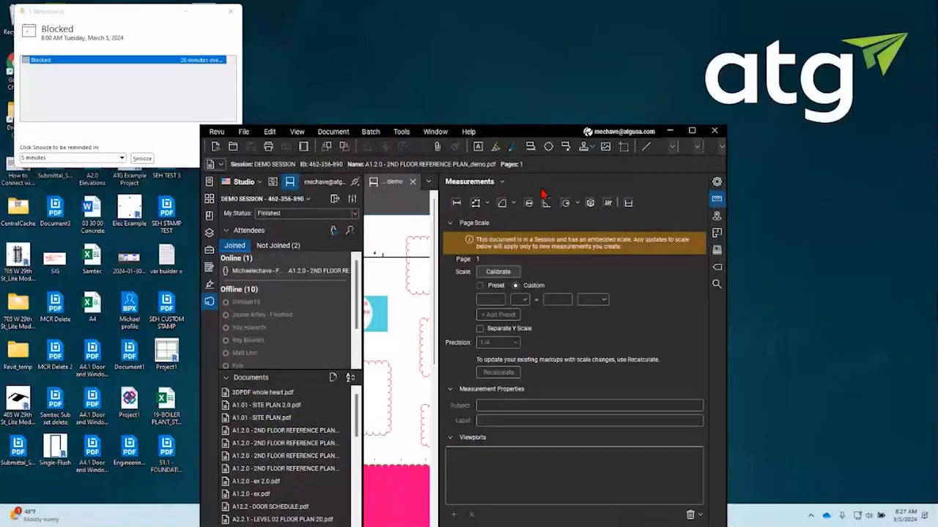
Maximize the window with the session document A1.2.0 - 2ND FLOOR REFERENCE PLAN_demo, and examine the photo placed beside the title block.
left_click(691, 130)
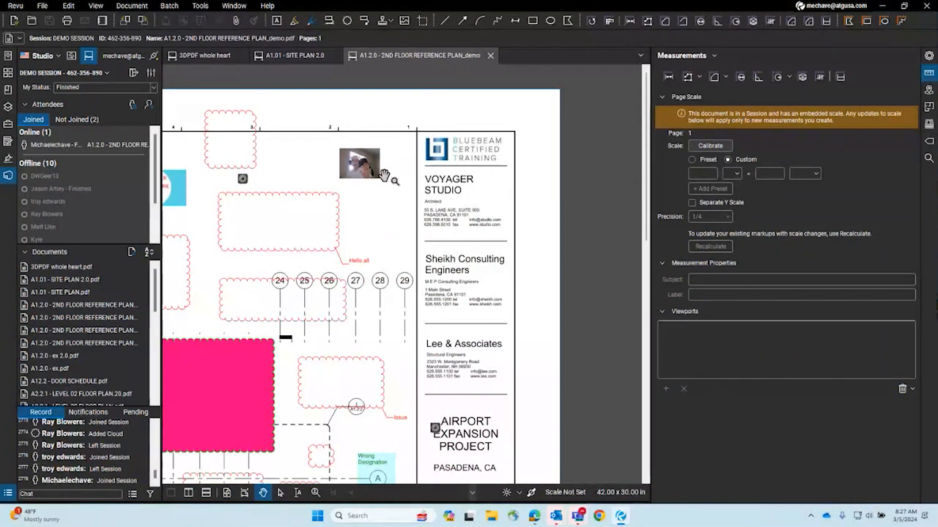
scroll(378, 178, "up", 3)
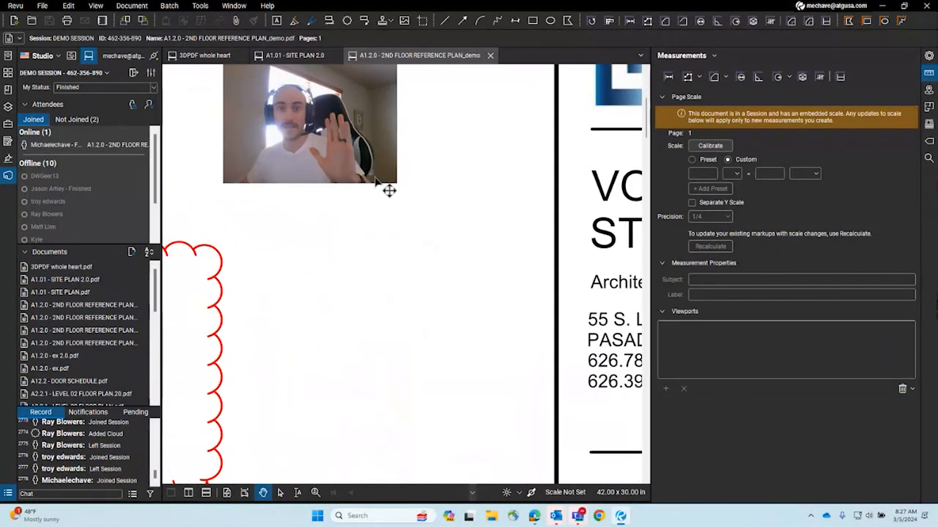
scroll(389, 190, "down", 3)
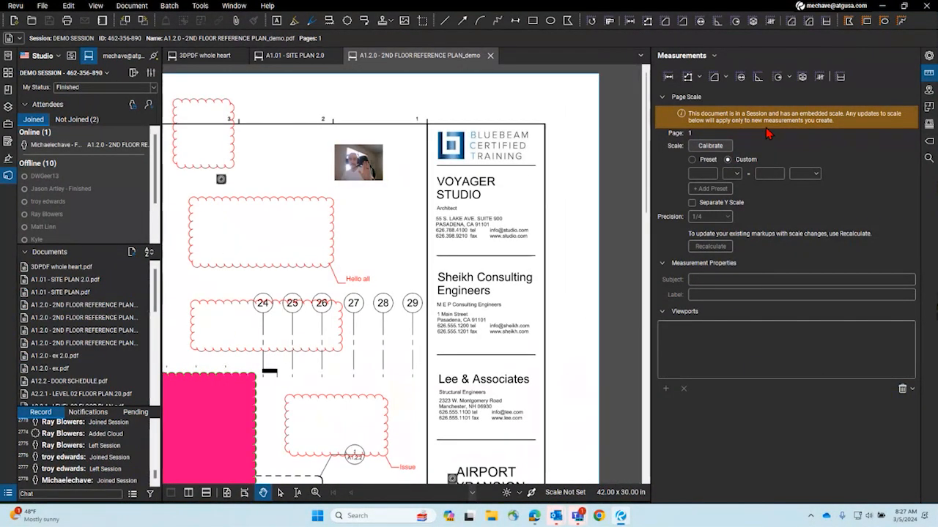
scroll(375, 186, "up", 3)
scroll(356, 187, "up", 2)
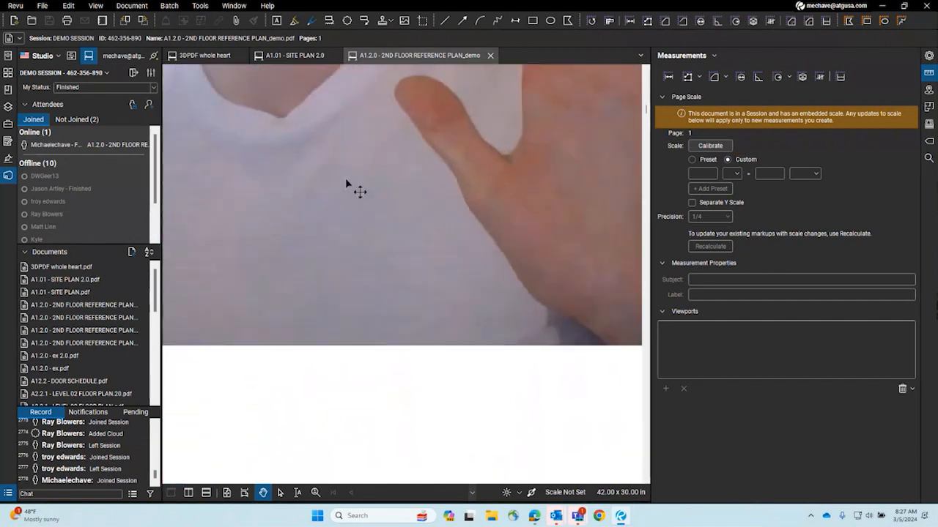
scroll(356, 190, "down", 4)
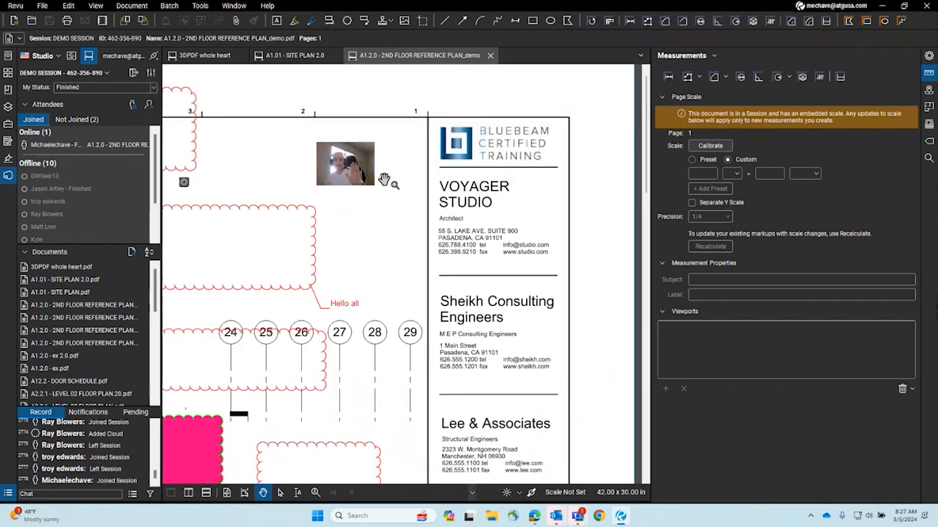
scroll(385, 190, "up", 3)
scroll(386, 191, "down", 4)
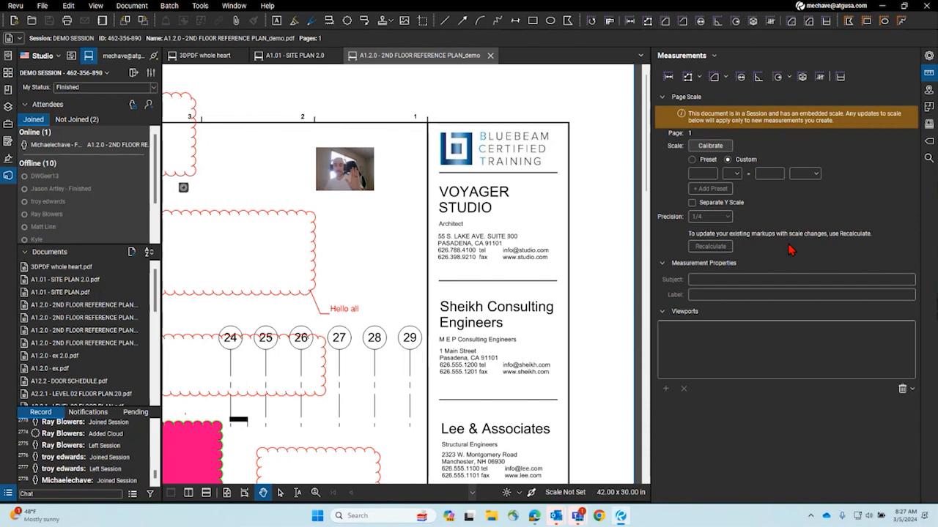
Try to calibrate the page scale between two points across the title block's width, and close the calibration without applying it.
left_click(718, 145)
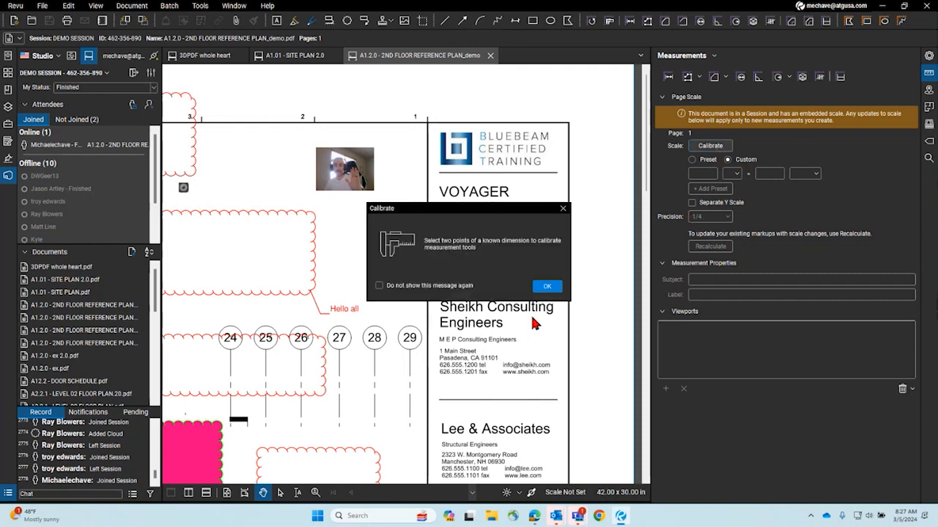
left_click(546, 286)
left_click(427, 246)
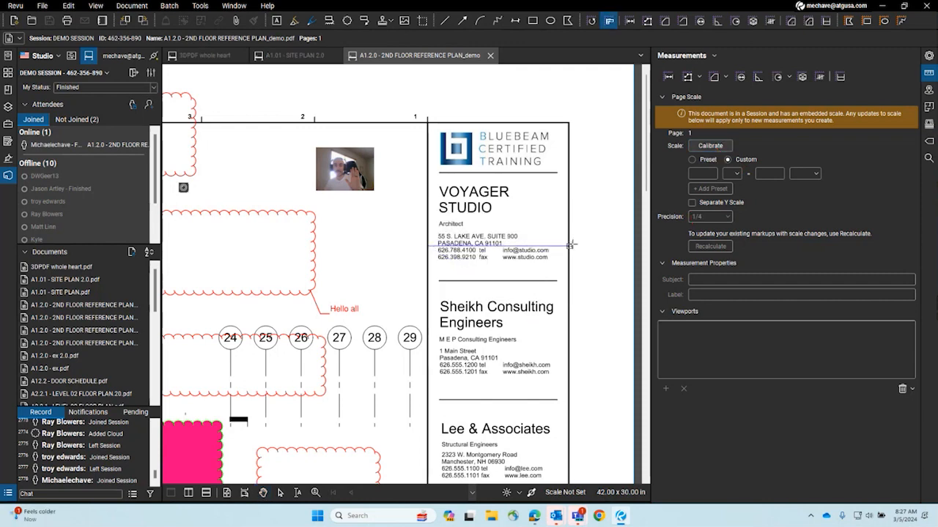
left_click(574, 245)
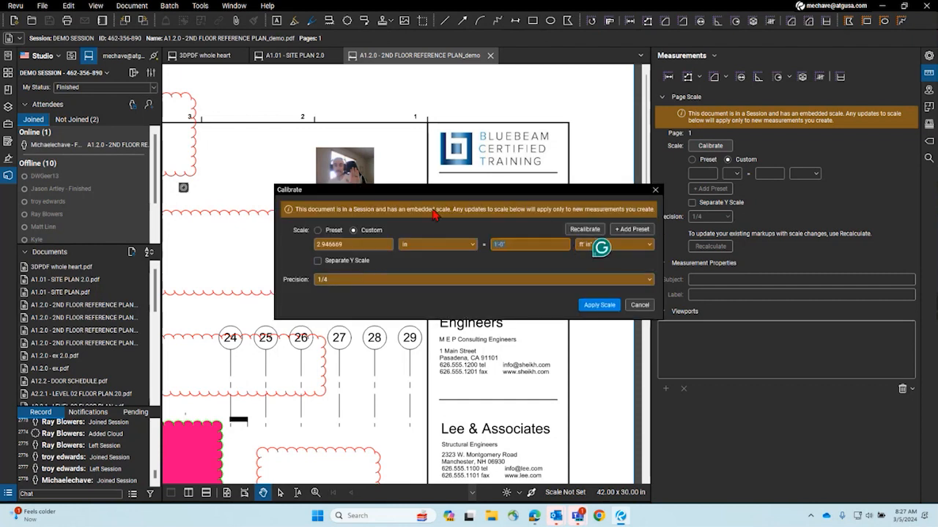
left_click_drag(469, 200, 422, 109)
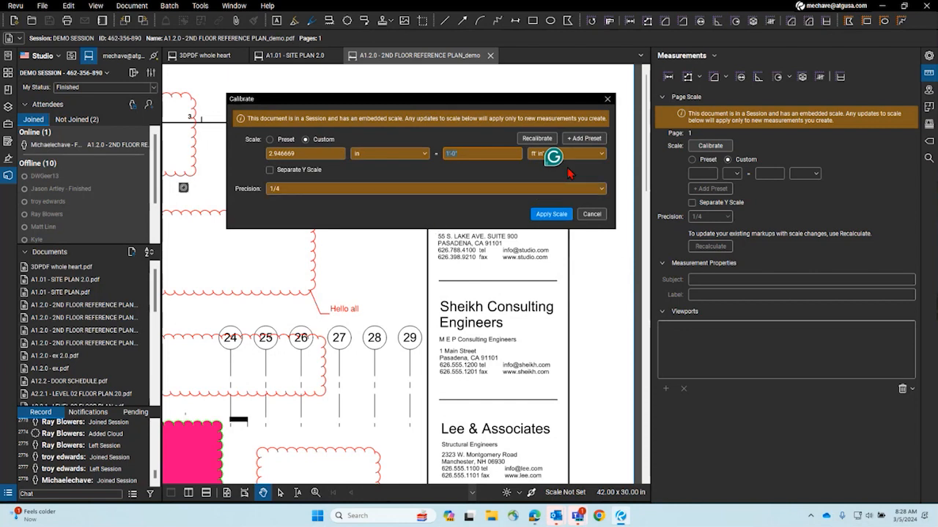
left_click(608, 98)
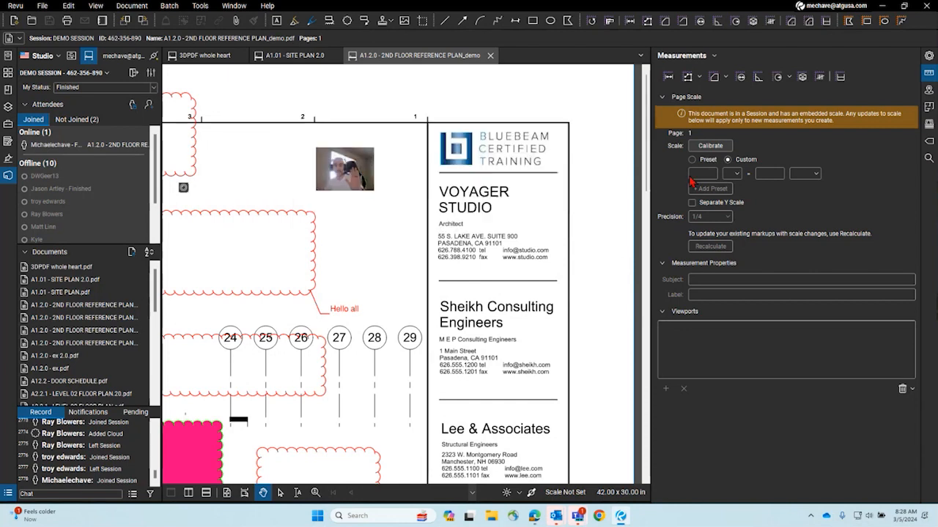
Switch the page scale of the session document to the Preset option.
left_click(702, 160)
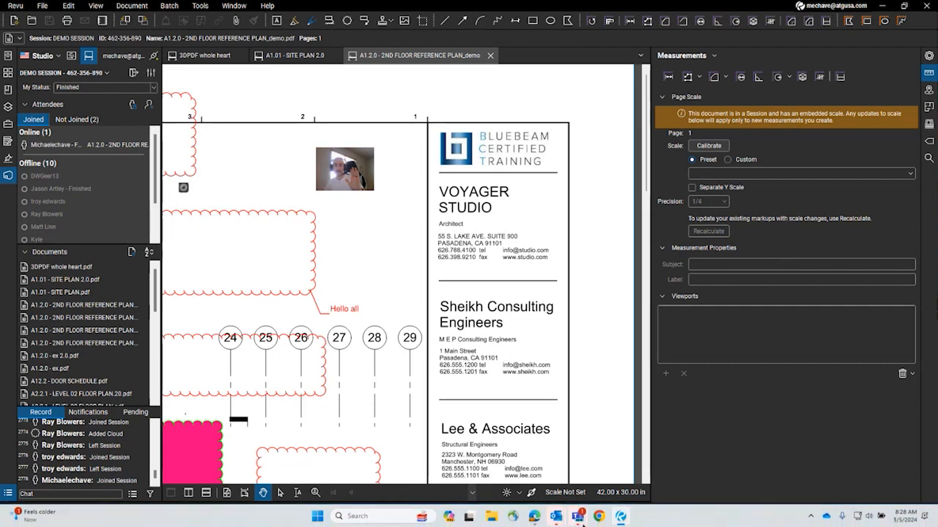
mouse_move(580, 518)
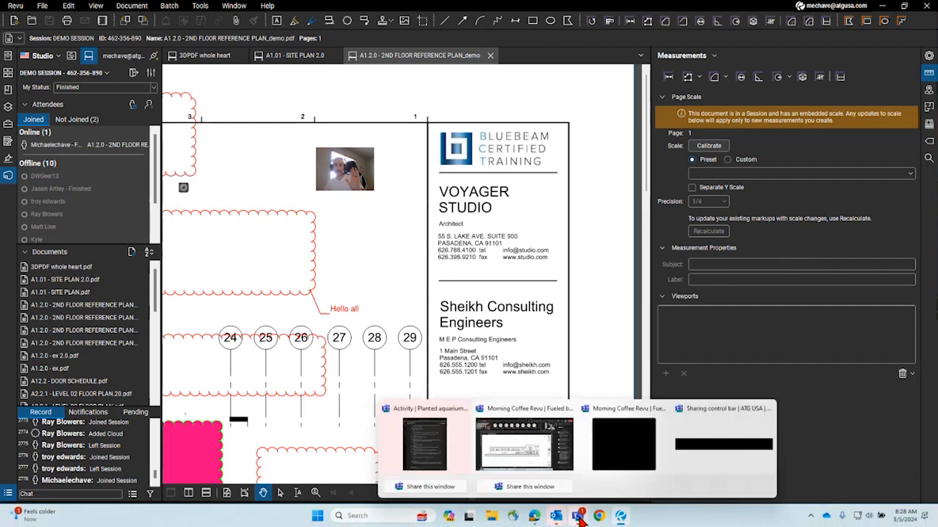